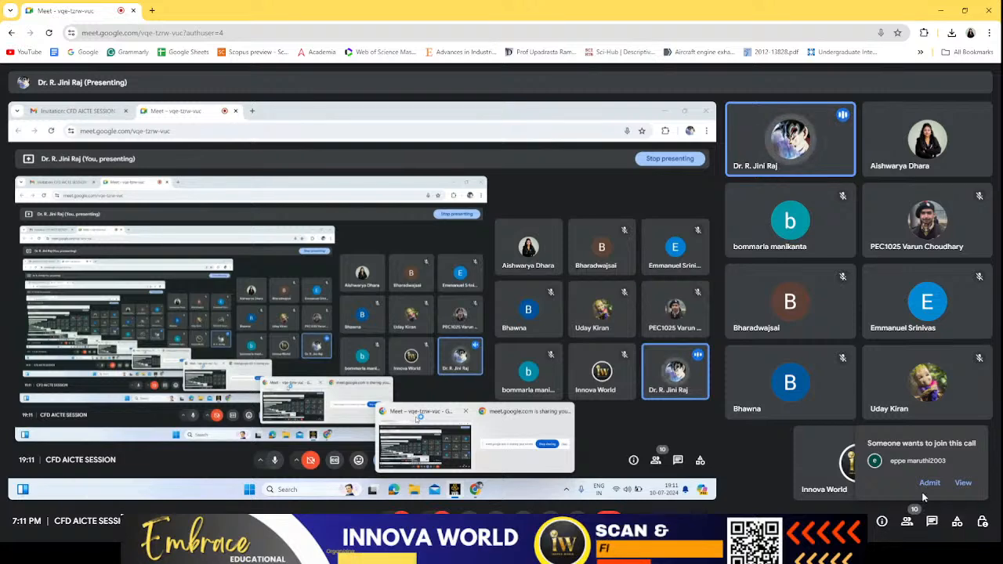
- Admit the waiting participant to the video call and bring the shared presentation to the main view
click(929, 483)
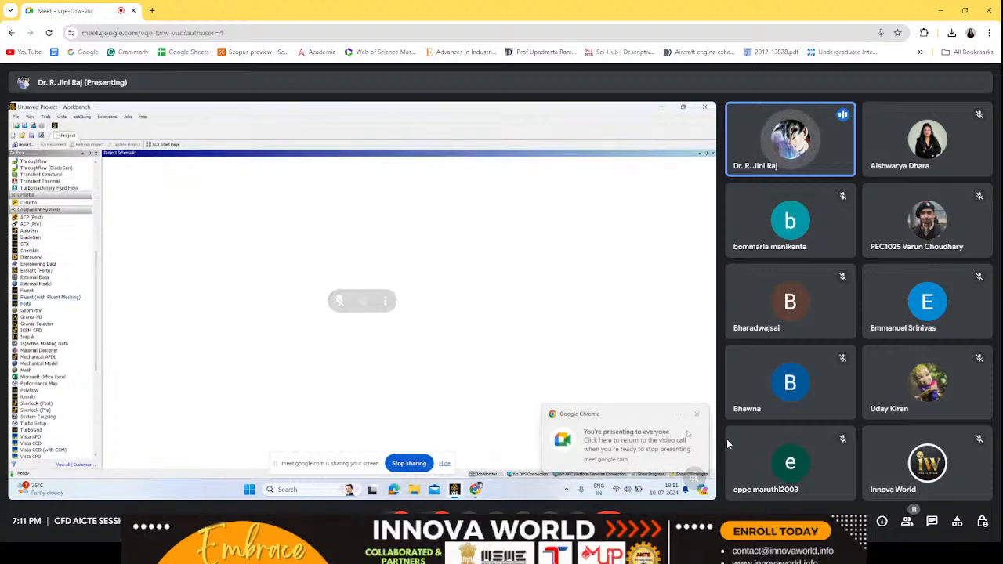
click(338, 300)
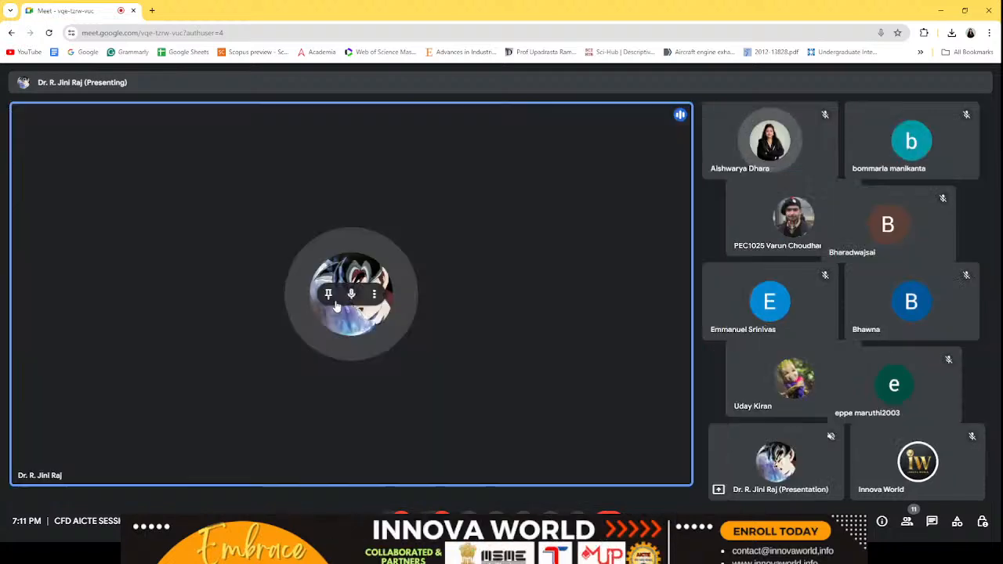
click(474, 435)
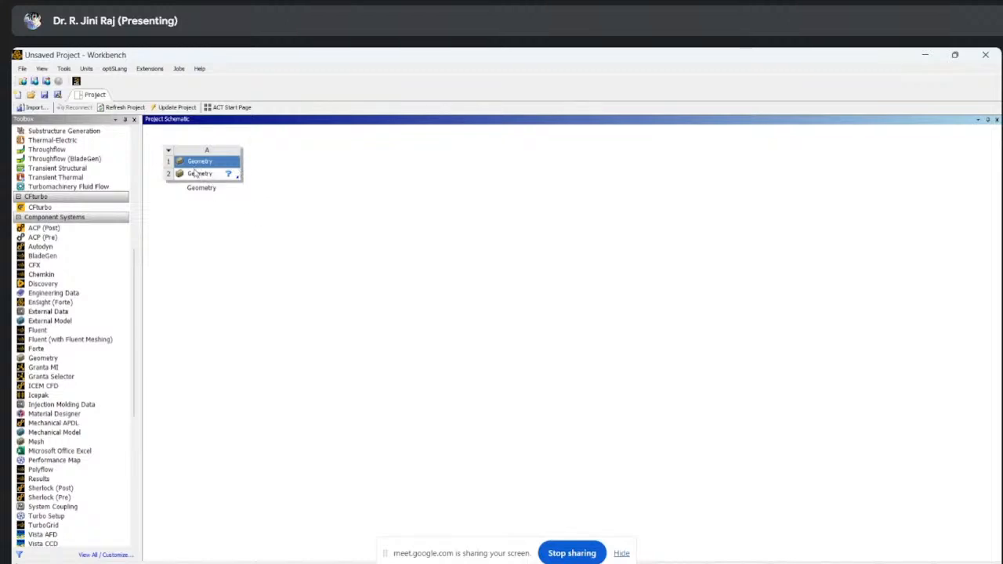
- Open a new DesignModeler geometry from the Geometry component and look straight at the XYPlane
click(225, 177)
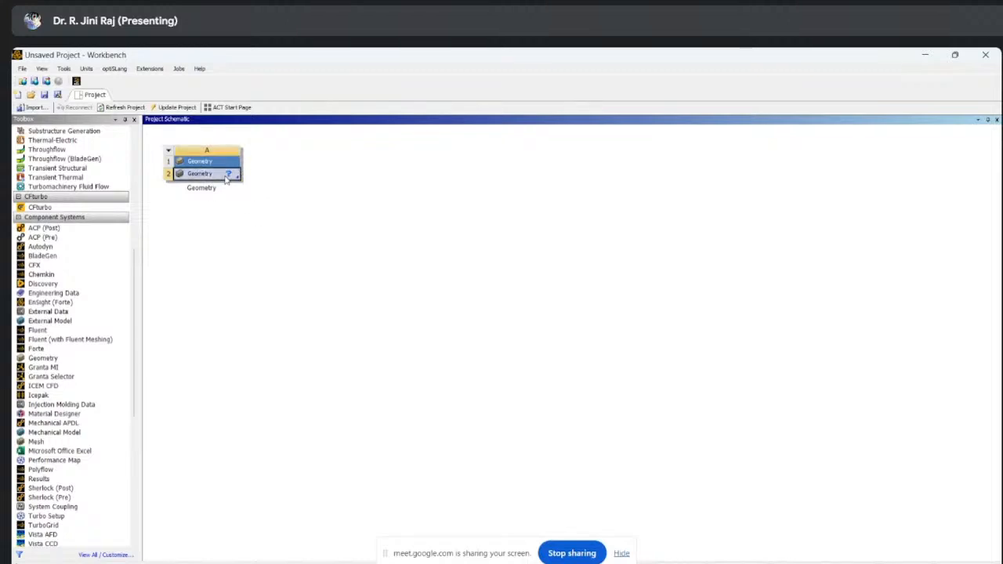
right_click(225, 180)
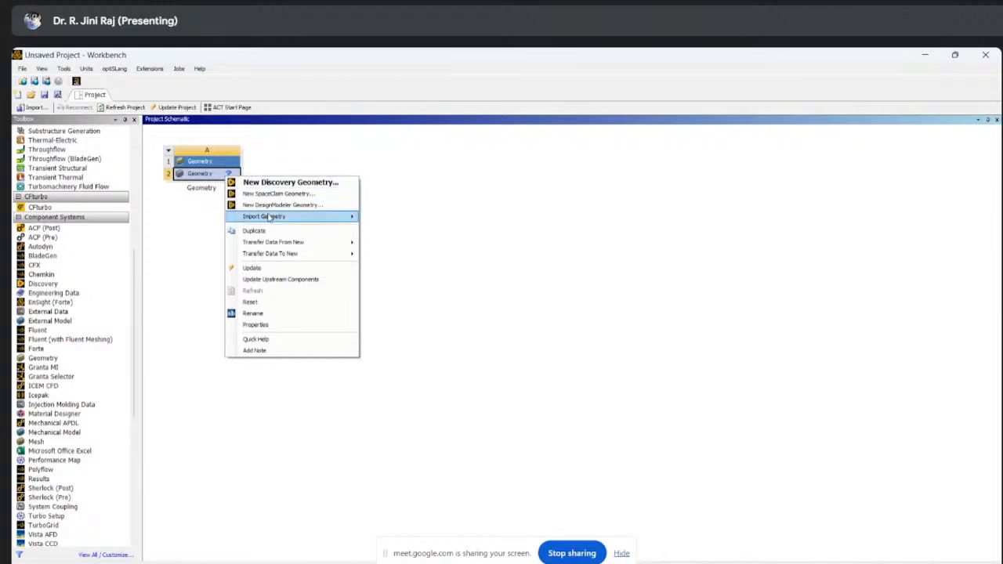
mouse_move(270, 217)
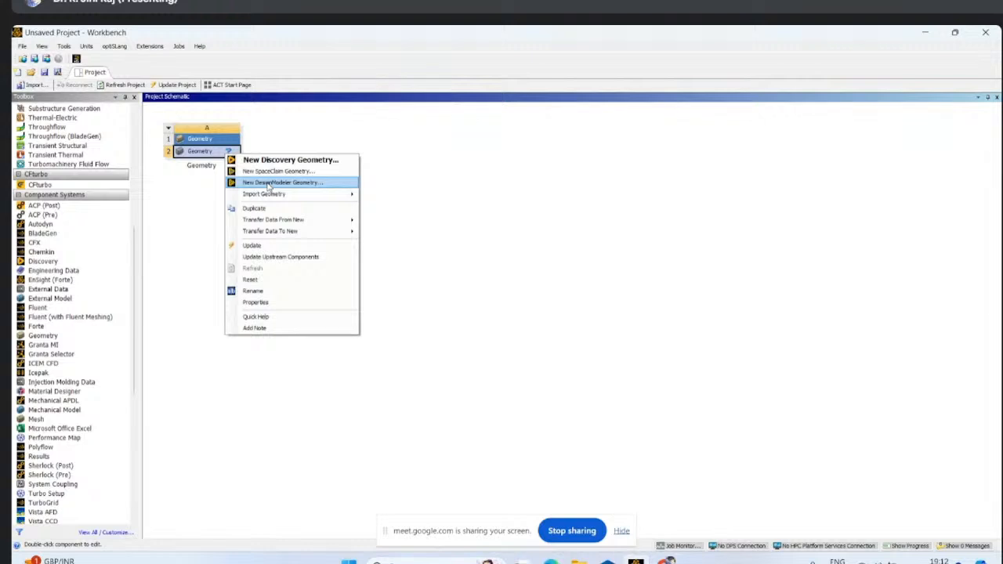
click(269, 183)
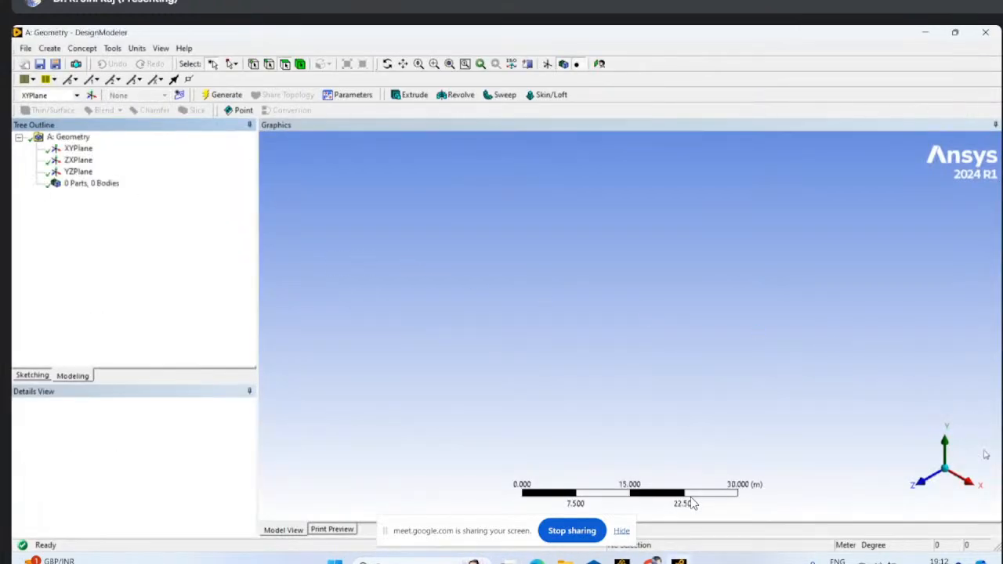
right_click(76, 149)
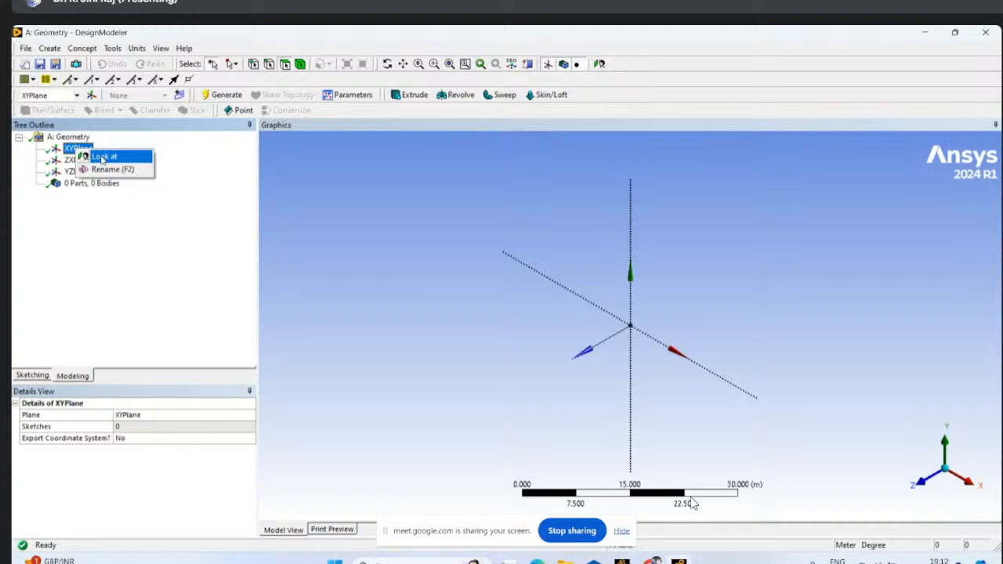
click(102, 158)
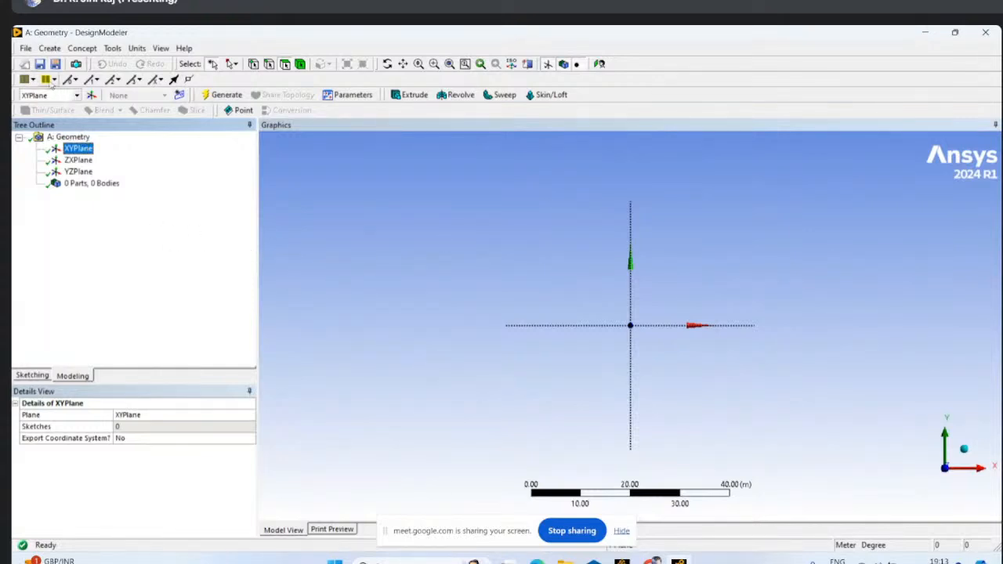
- Import the external geometry file submarinenew igs.IGS from Downloads, generate it and inspect the hull in 3D
click(28, 49)
click(17, 53)
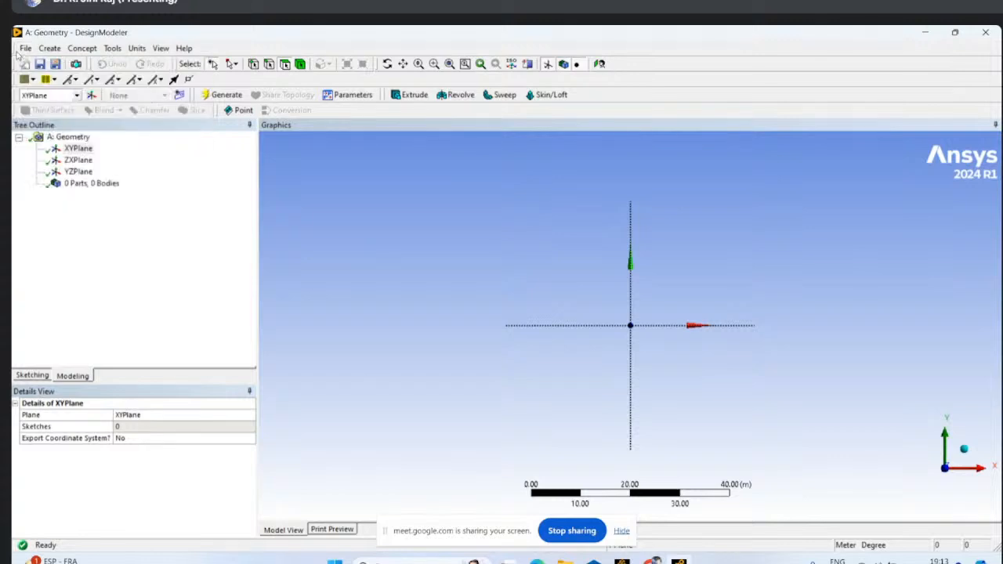
click(23, 49)
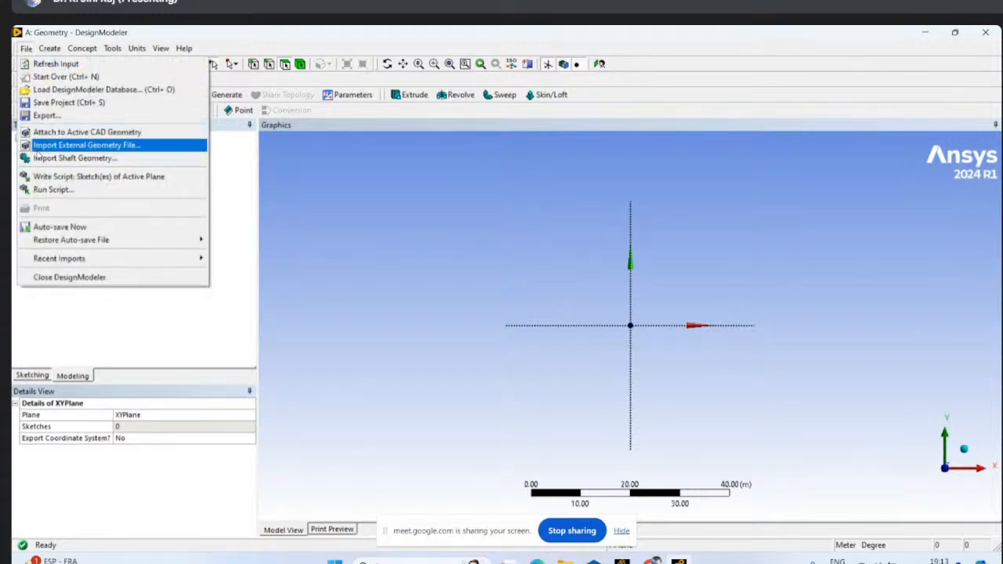
click(78, 146)
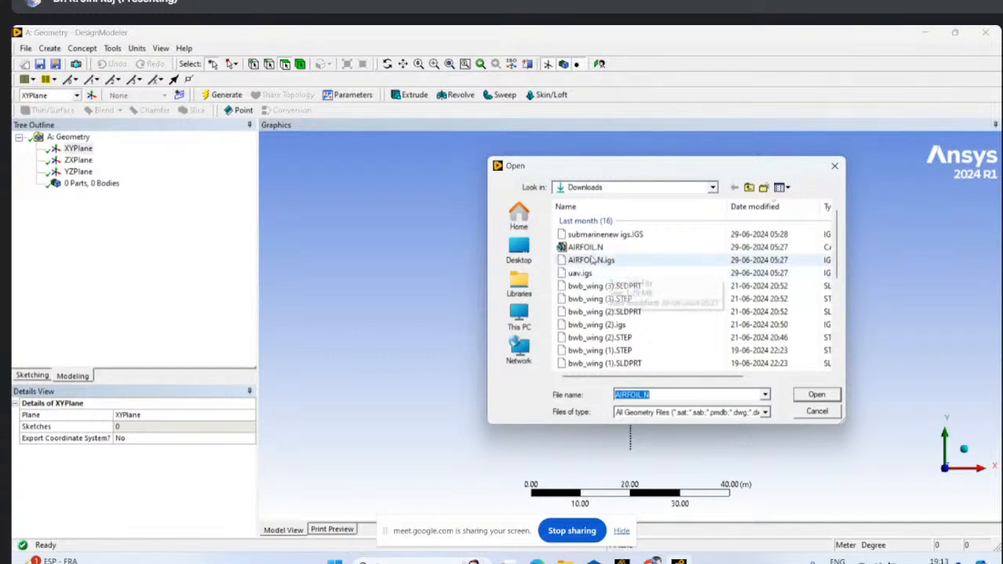
scroll(611, 267, down, 2)
scroll(600, 254, up, 2)
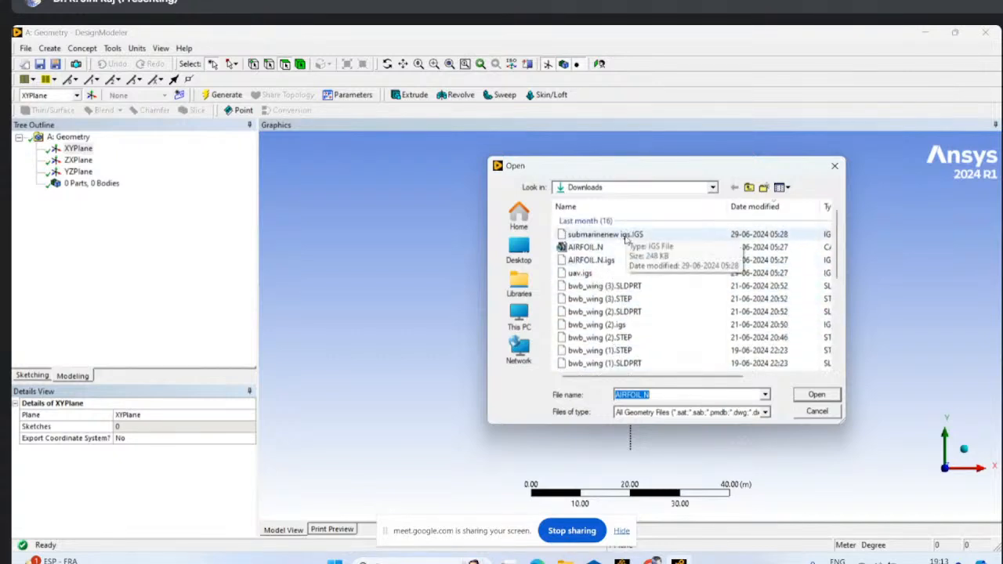
click(625, 237)
click(816, 394)
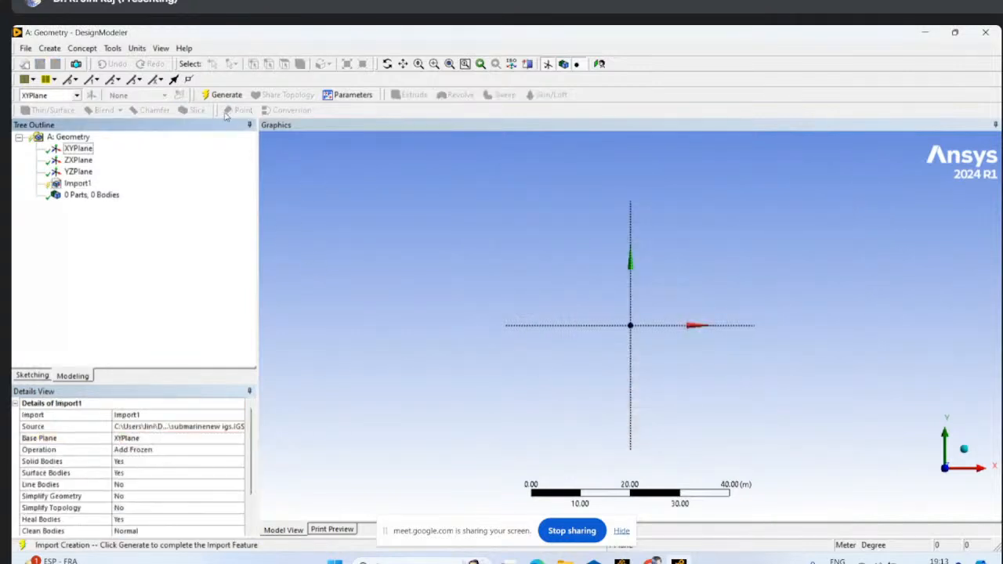
click(222, 94)
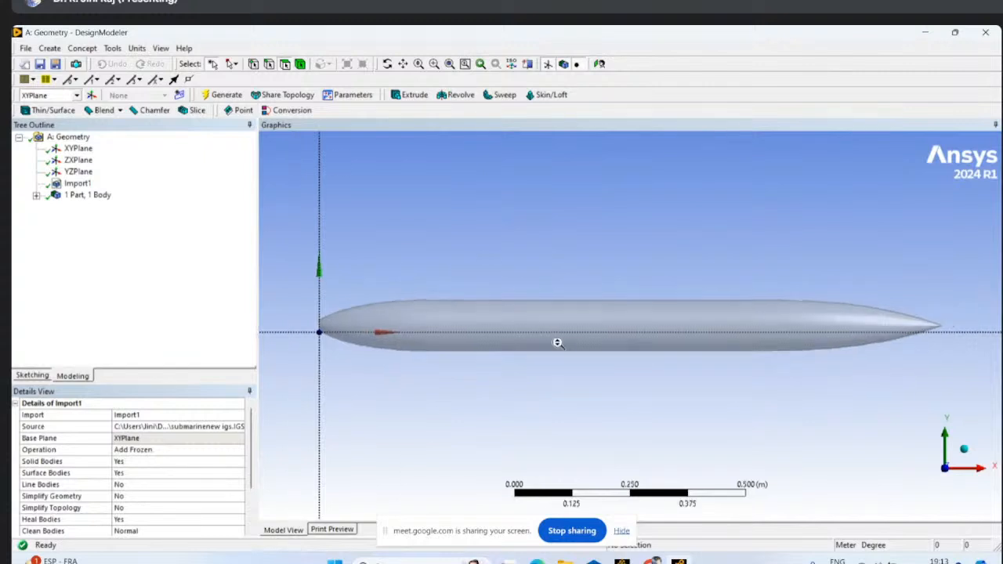
scroll(557, 342, down, 3)
middle_drag(569, 365, 598, 384)
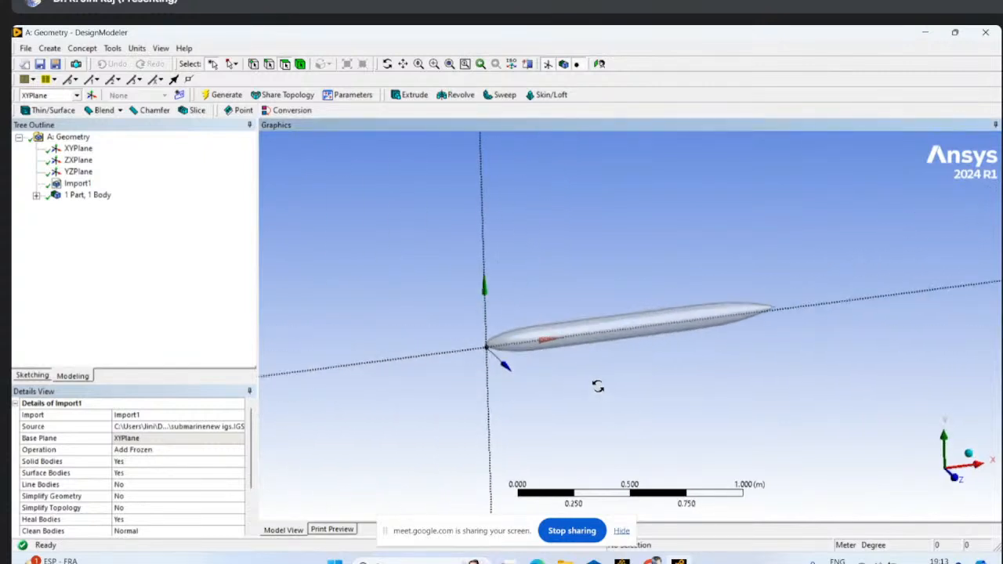
- Delete the imported submarine geometry from the model
click(77, 185)
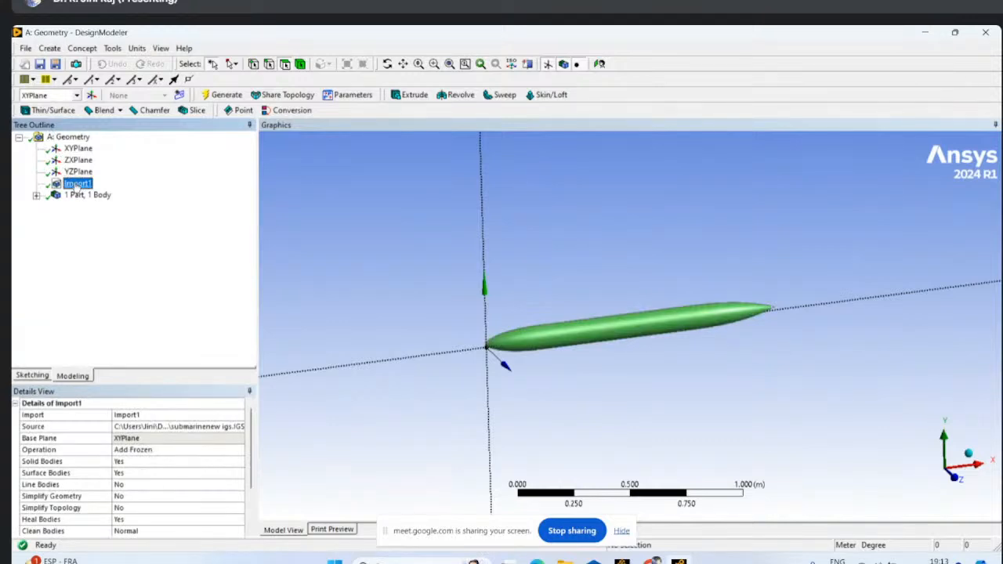
click(26, 48)
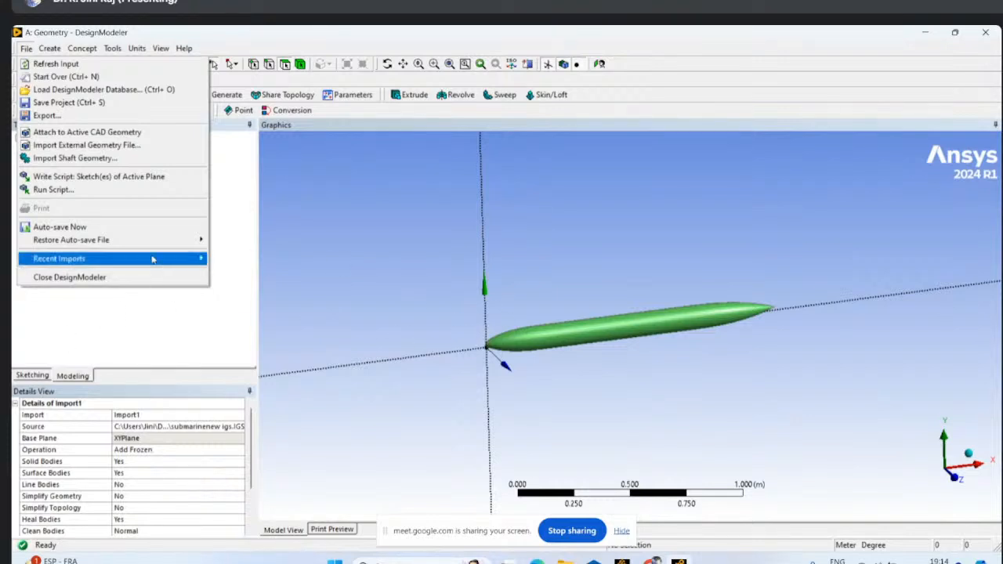
mouse_move(152, 259)
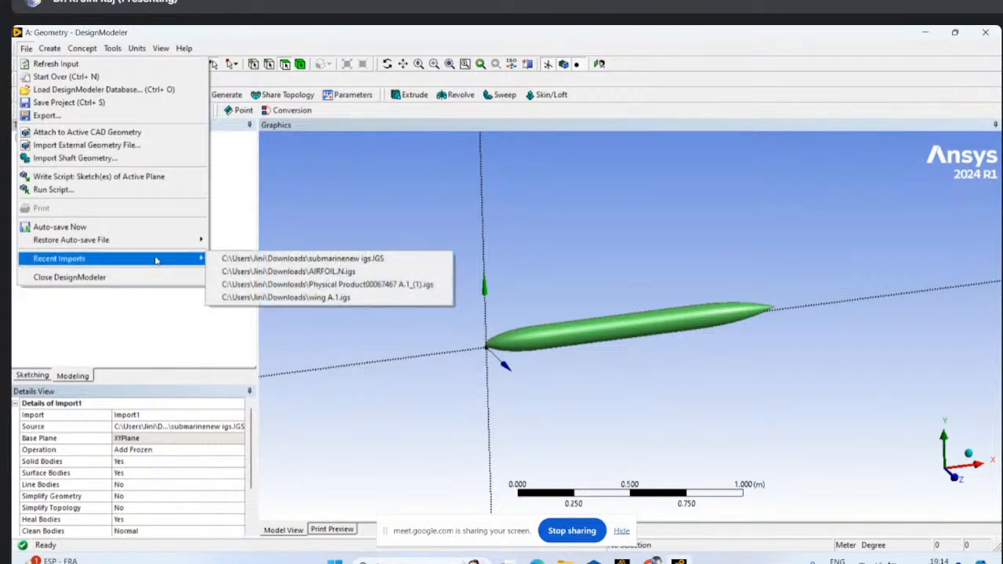
click(149, 332)
right_click(79, 184)
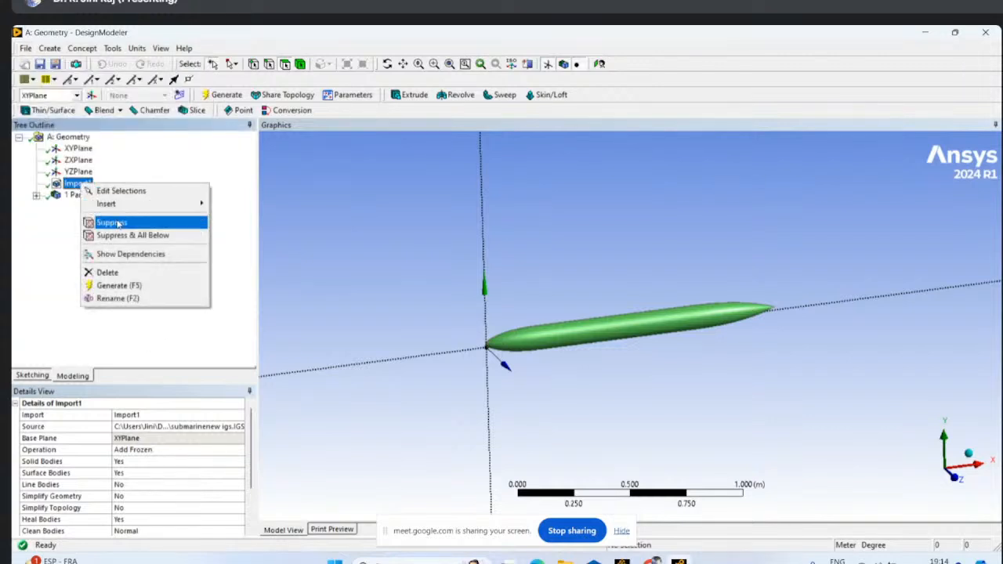
click(119, 273)
click(464, 340)
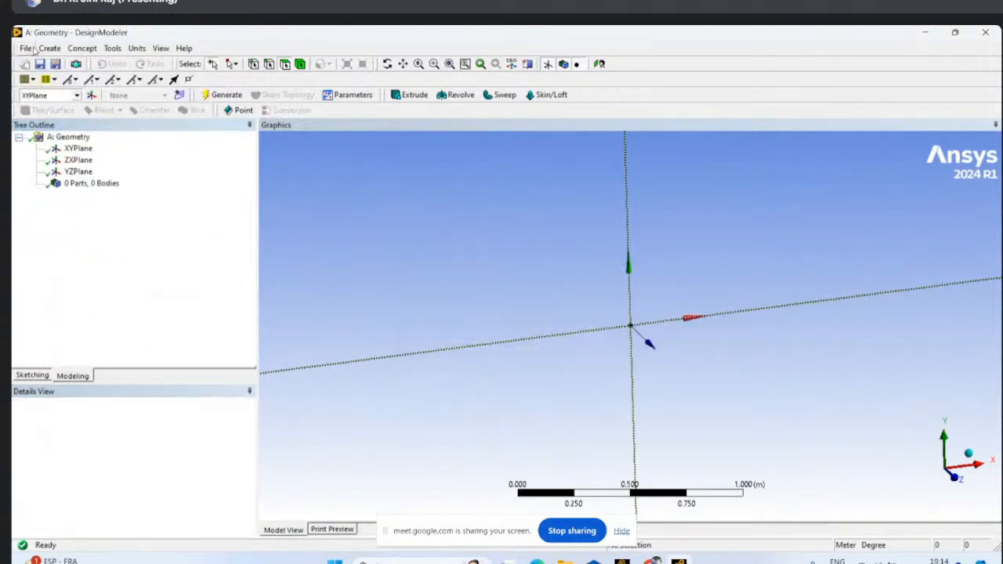
- Import the external geometry file AIRFOIL.N.igs from Downloads and generate it
click(25, 48)
click(78, 146)
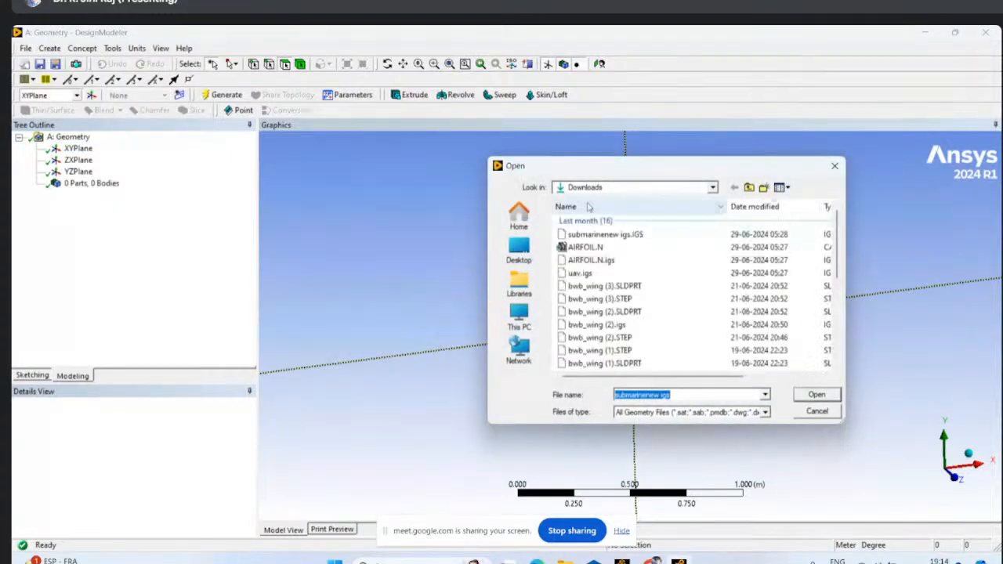
click(626, 260)
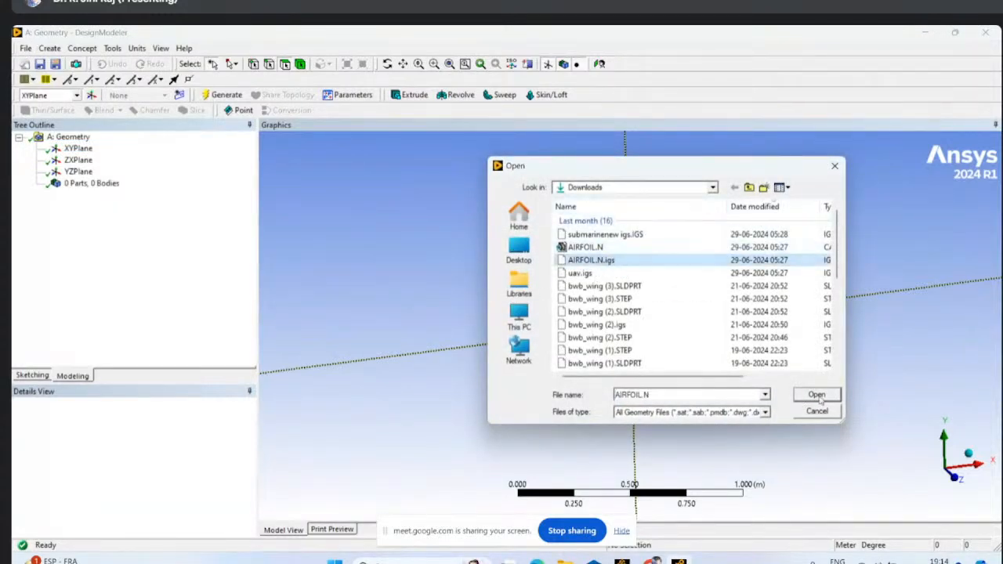
click(816, 395)
click(226, 95)
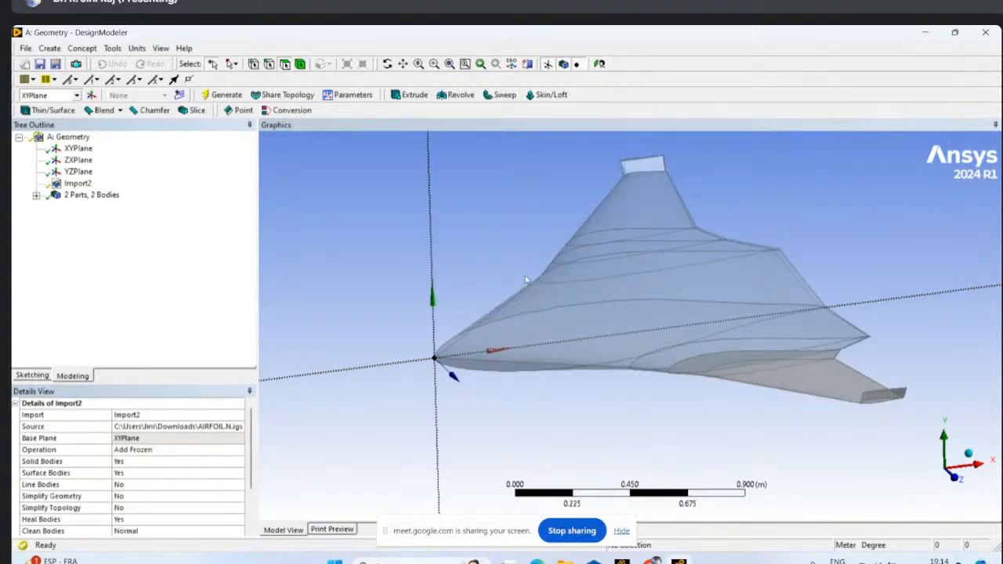
- Delete the imported AIRFOIL.N.igs geometry from the model
click(78, 183)
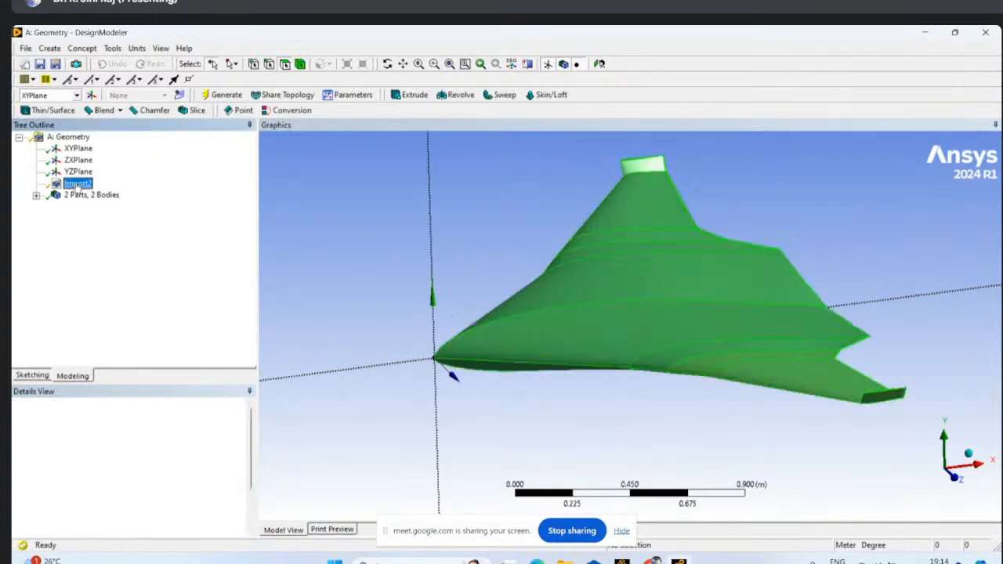
right_click(76, 185)
click(110, 304)
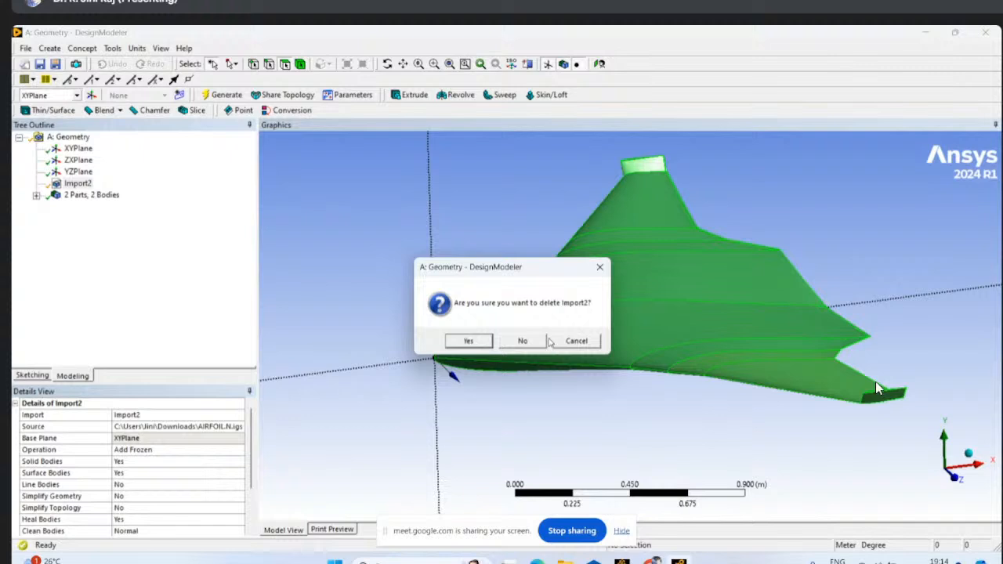
click(468, 341)
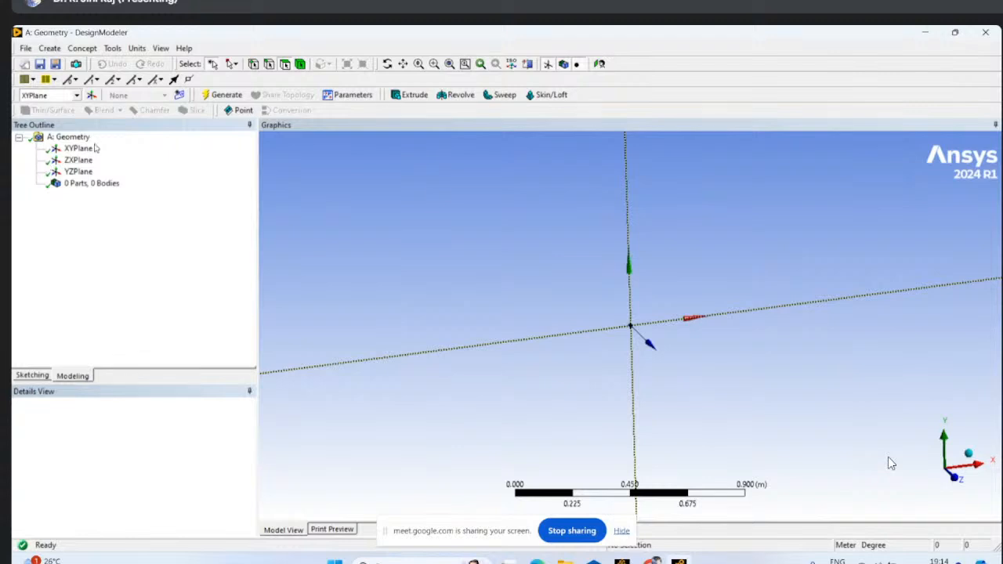
- Sketch a circle about 6.9 m in diameter on the XYPlane, centred on the origin
right_click(82, 148)
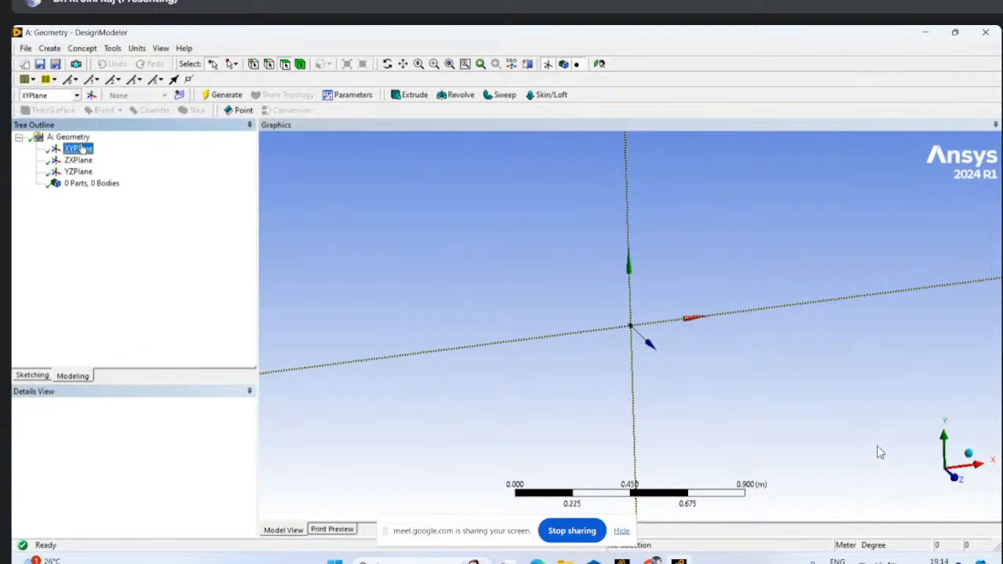
click(98, 152)
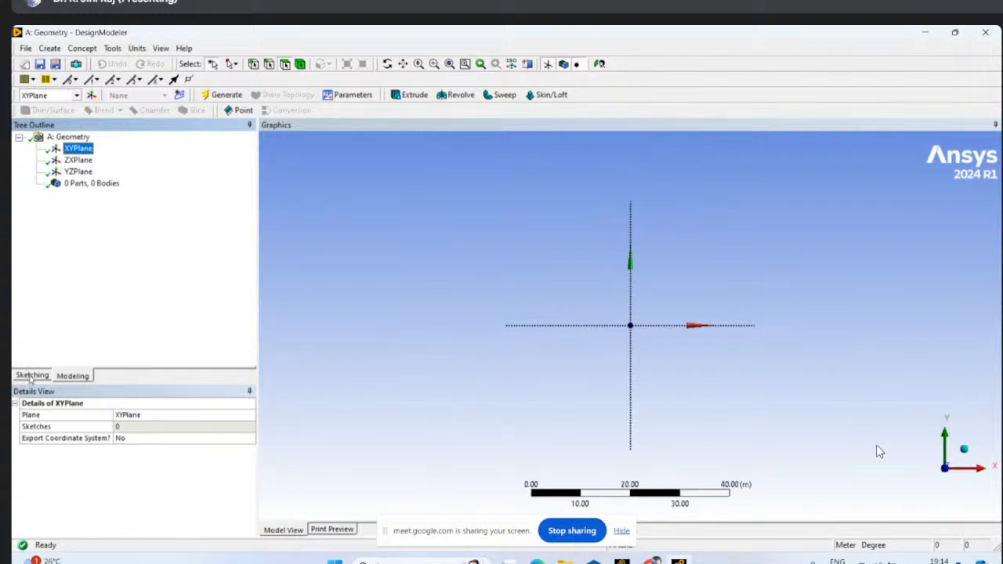
click(31, 376)
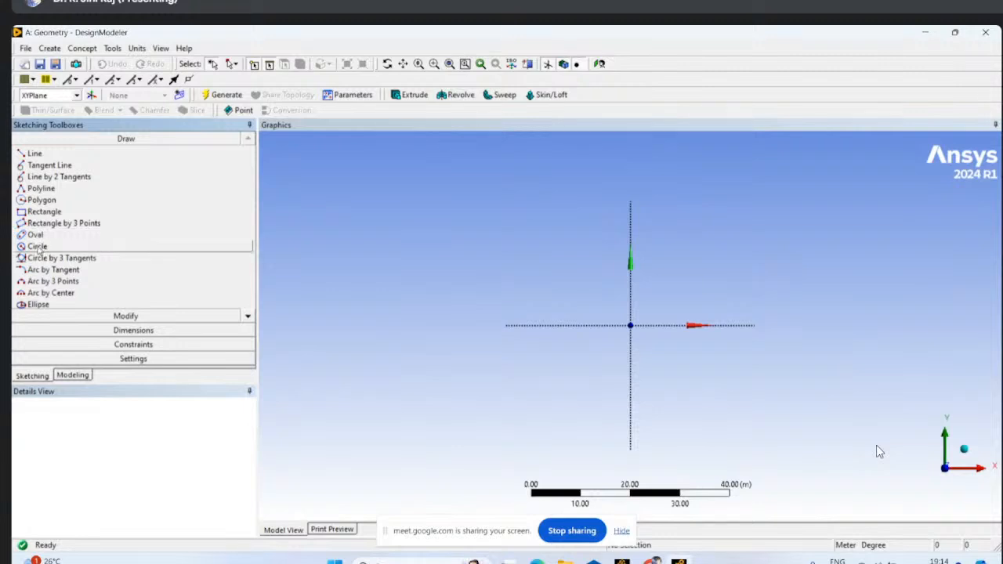
click(37, 246)
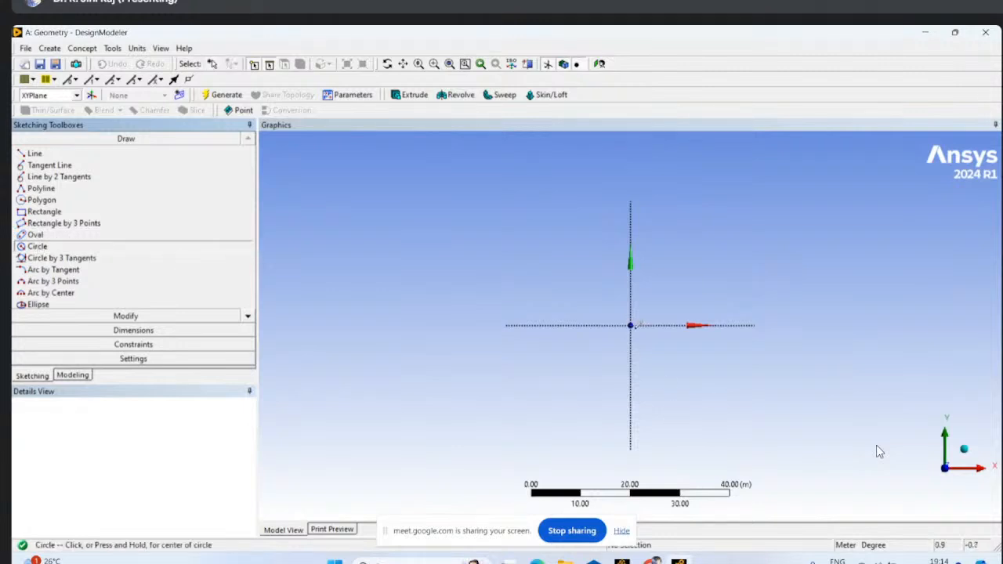
click(631, 325)
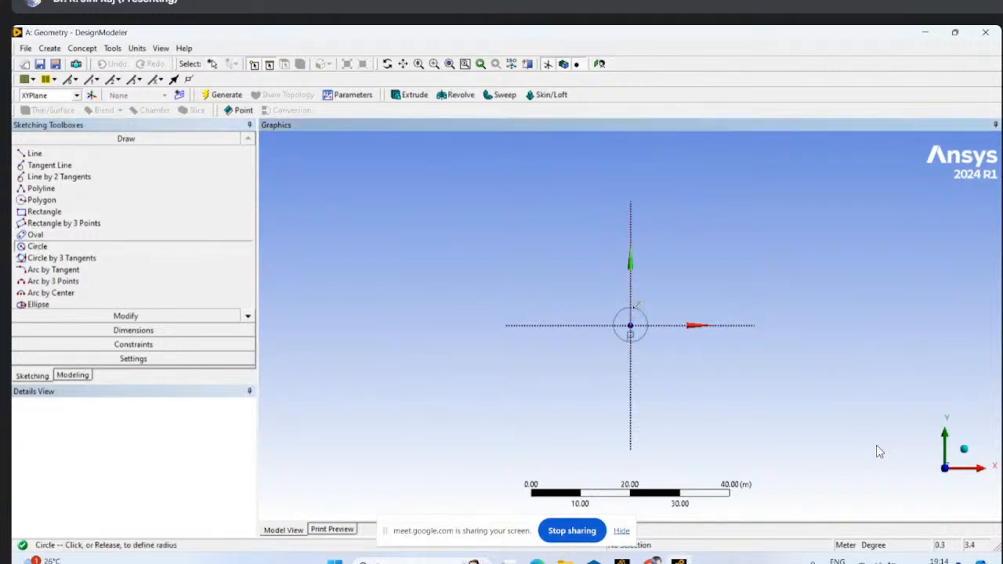
click(636, 307)
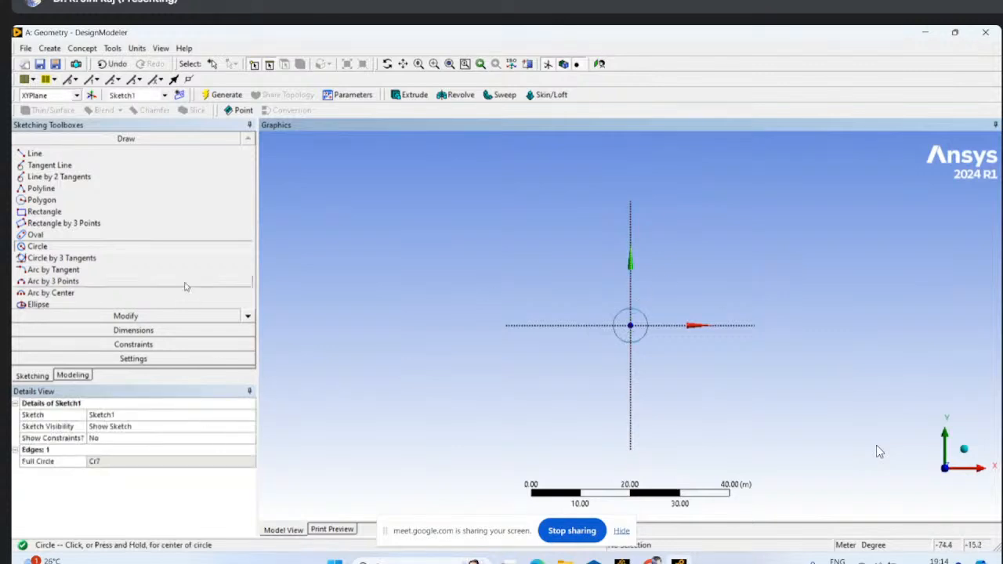
- Add a general dimension to the circle's diameter, placing it outside the circle
click(126, 330)
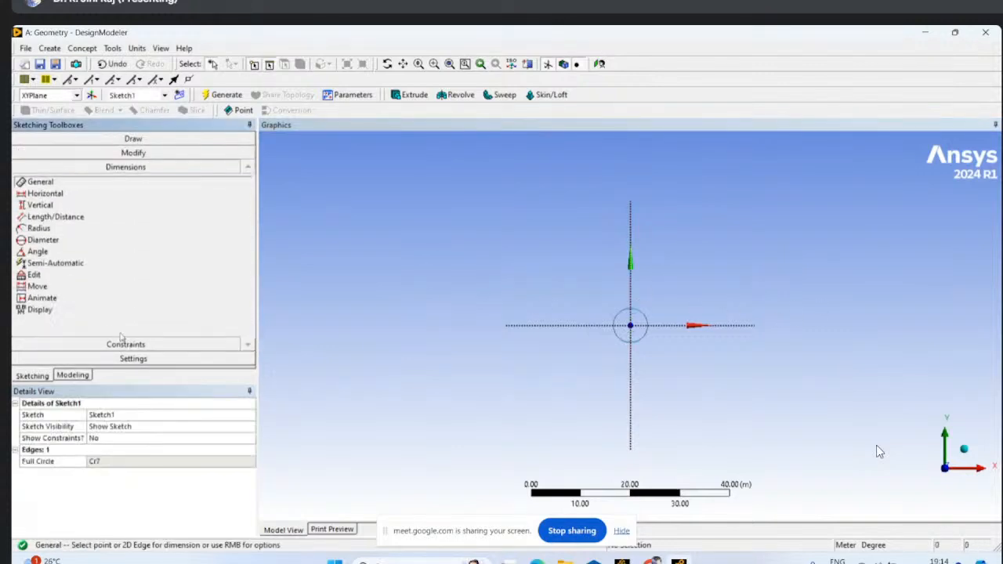
click(643, 318)
click(713, 291)
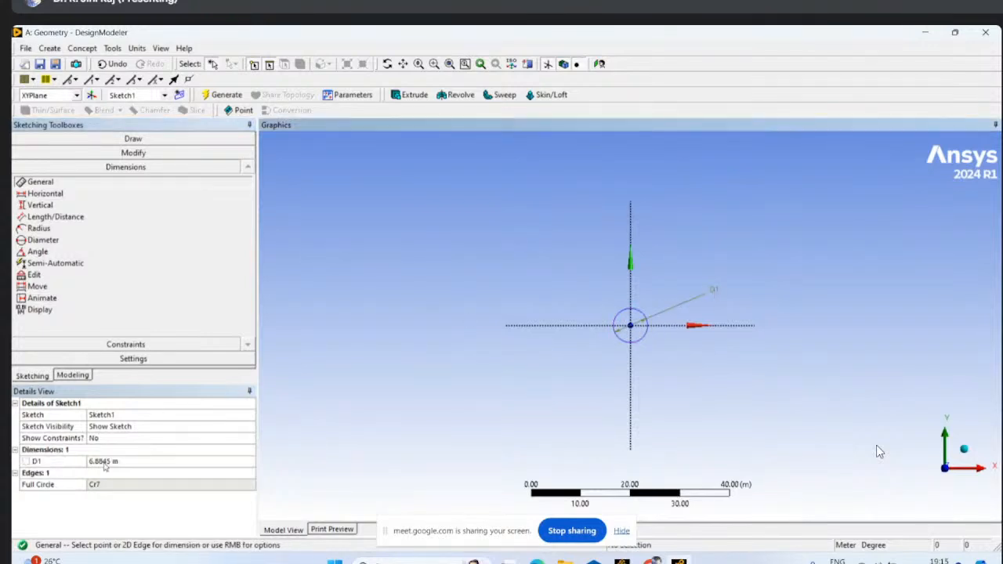
- Switch the model's length unit from metres to millimetres
click(105, 461)
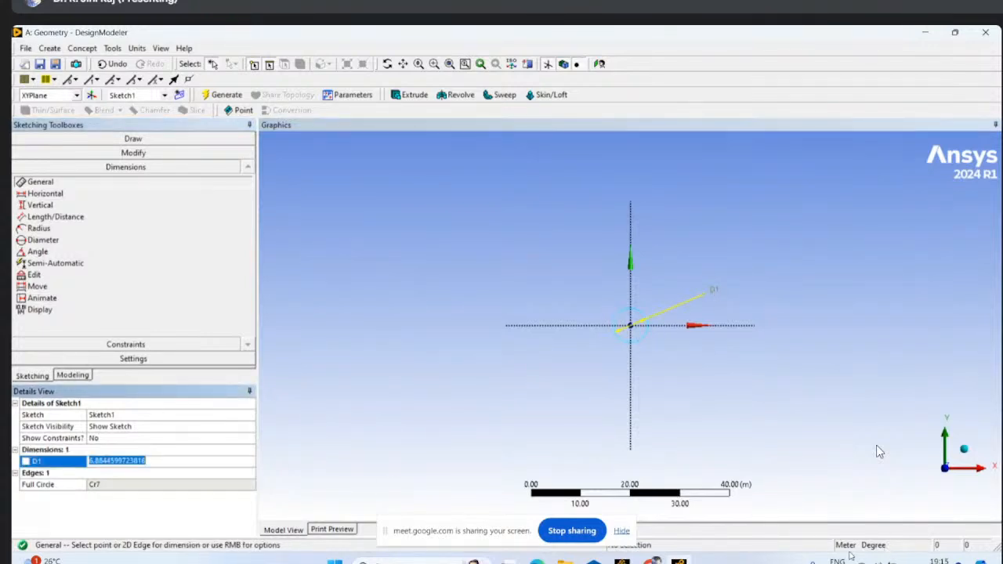
click(846, 547)
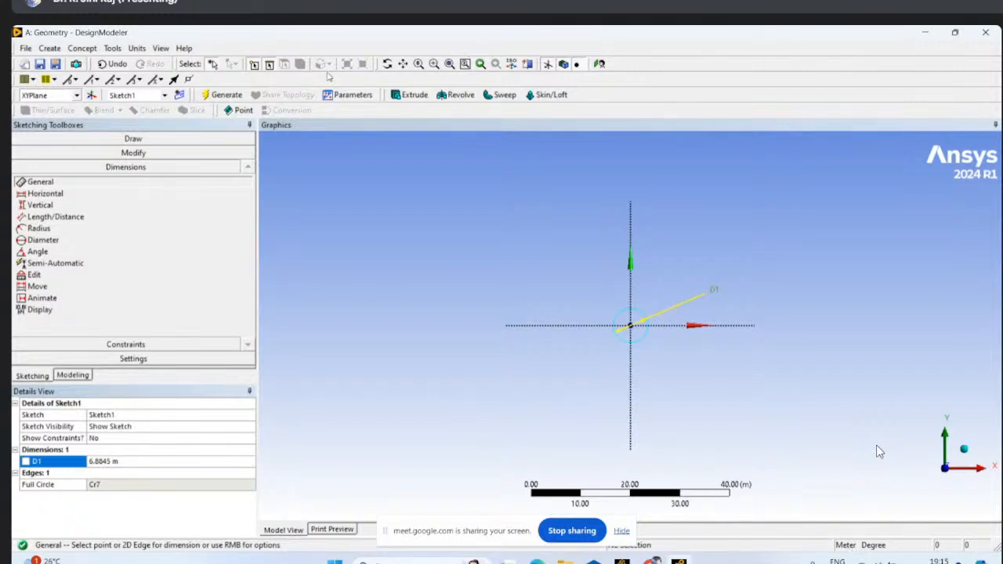
click(137, 48)
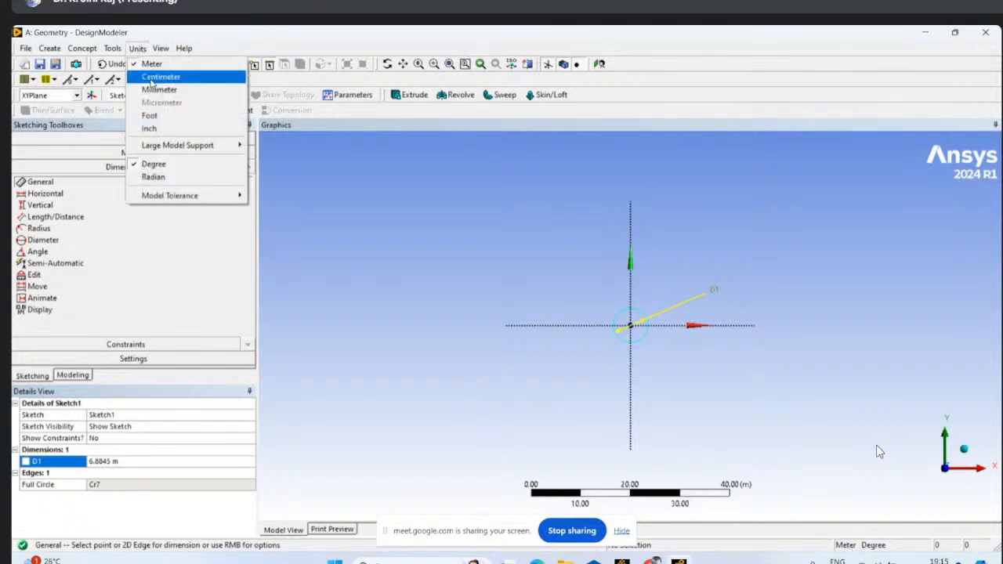
click(154, 90)
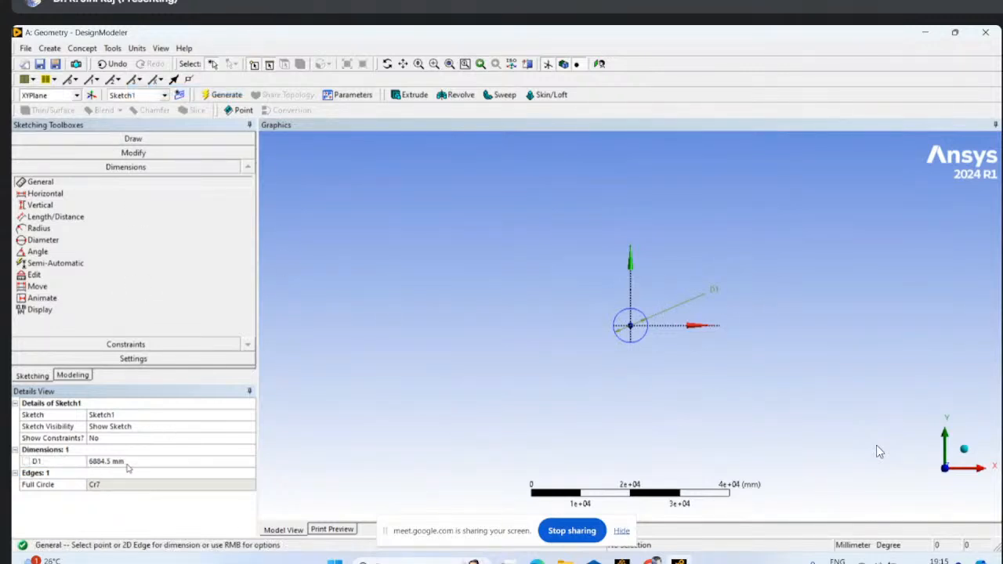
- Set the circle's diameter dimension to 100 mm
click(100, 462)
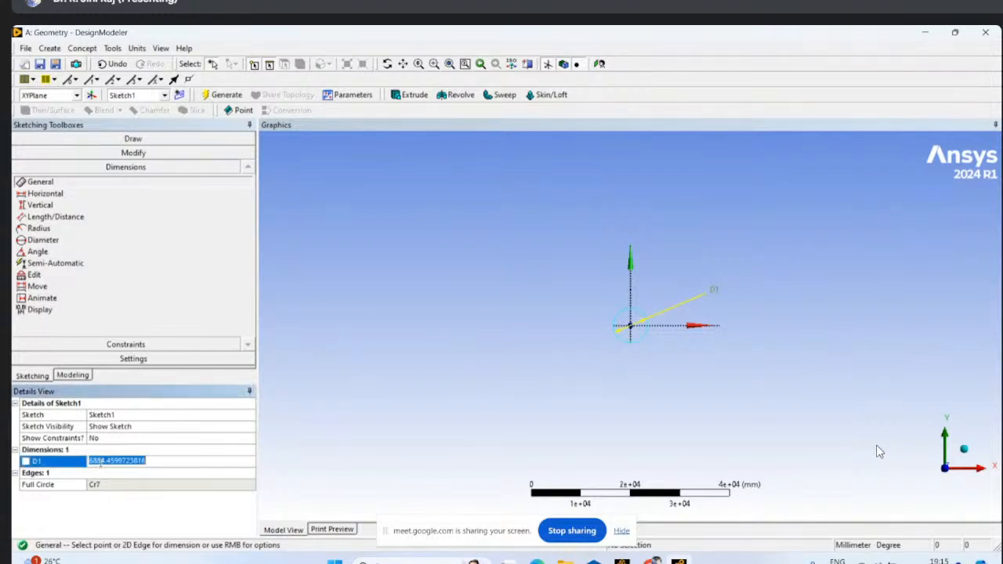
text(1)
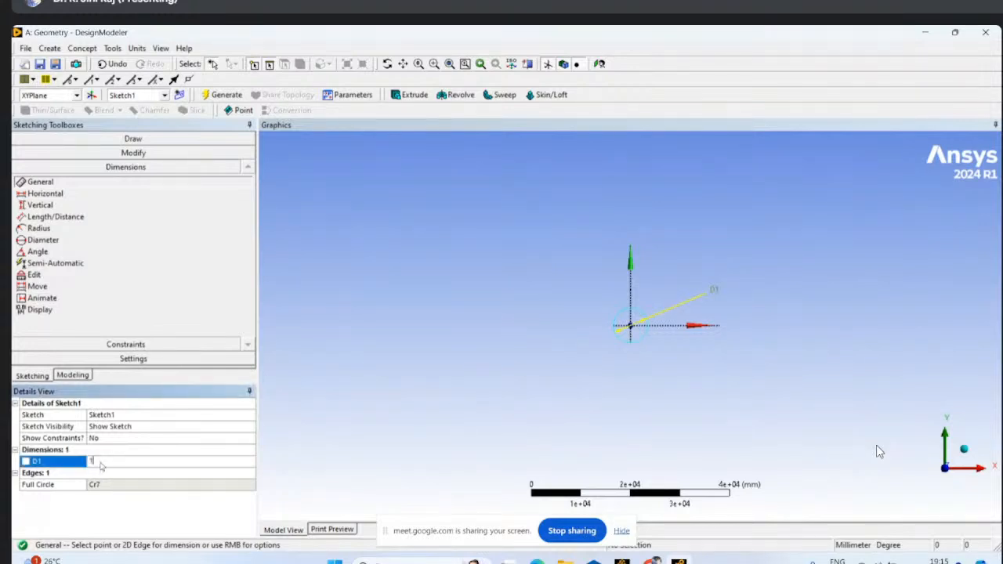
text(00)
key(Return)
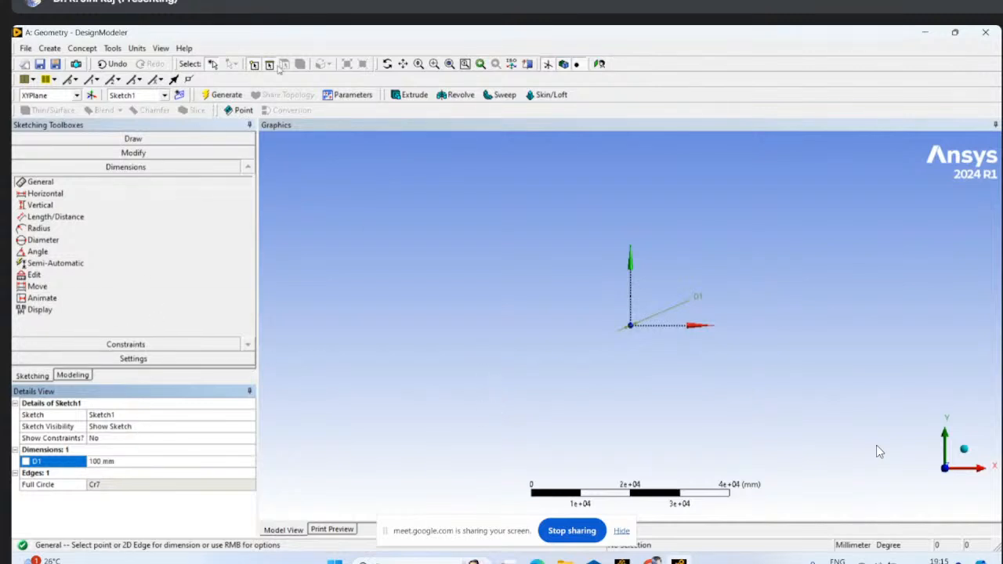
- Zoom in on the resized circle at the origin to examine its diameter dimension
click(448, 65)
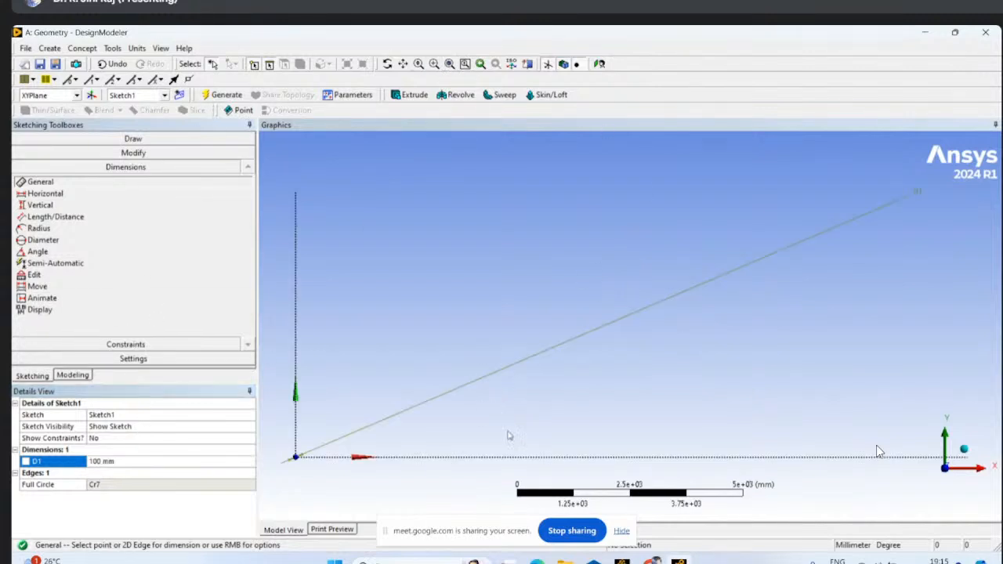
scroll(326, 460, down, 4)
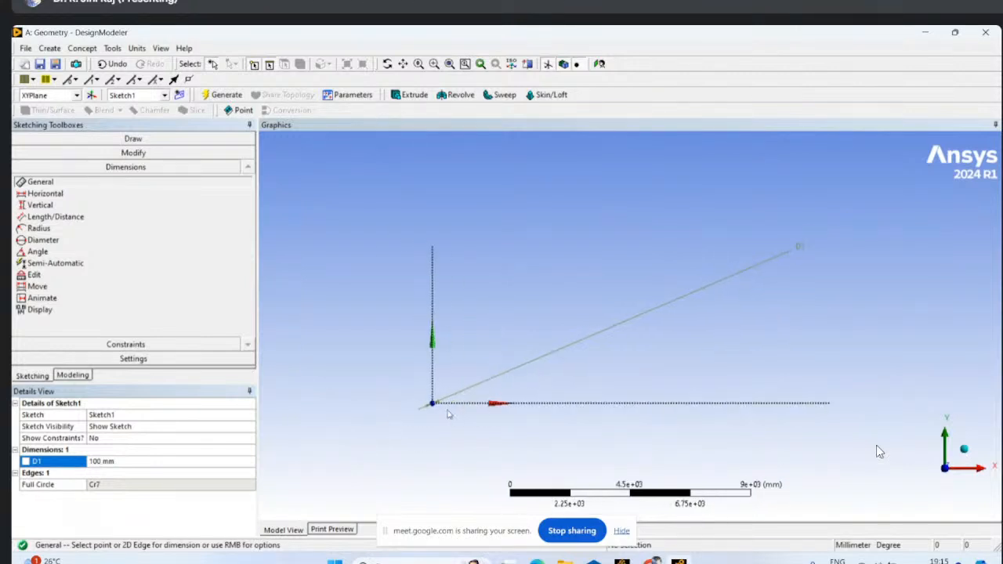
scroll(449, 413, up, 4)
click(403, 65)
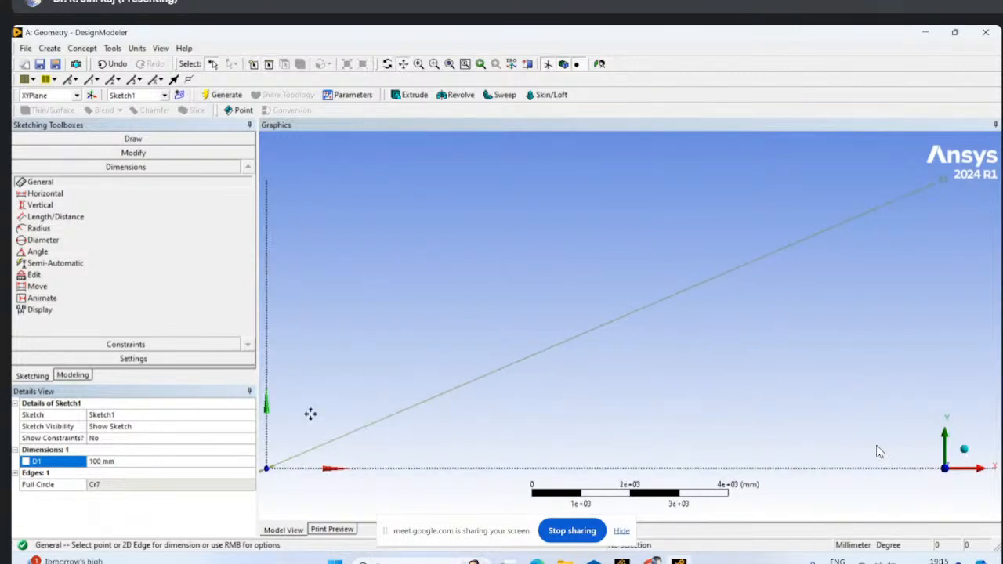
drag(285, 432, 624, 230)
scroll(610, 296, up, 3)
drag(606, 296, 531, 523)
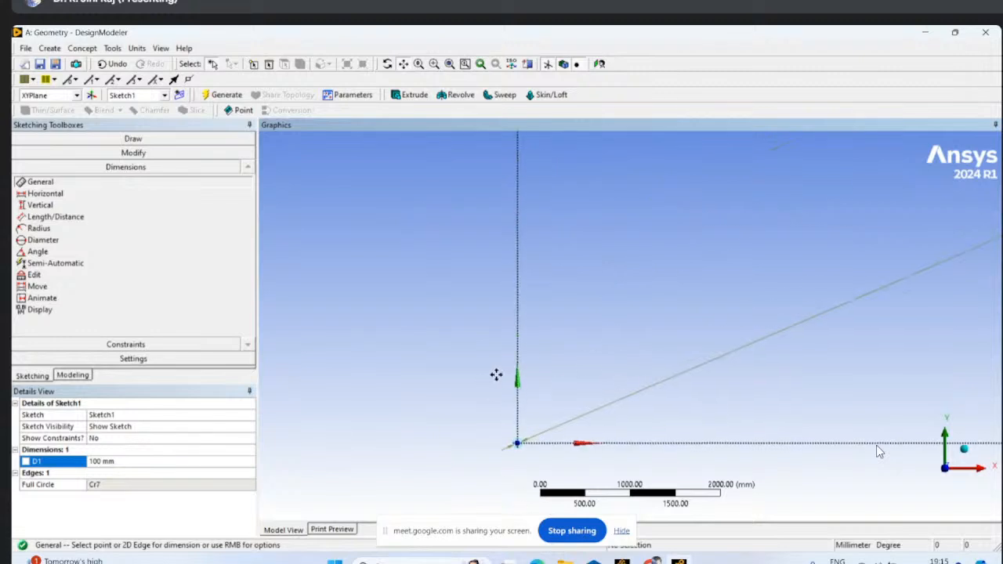
scroll(498, 377, up, 3)
drag(539, 444, 571, 360)
scroll(571, 356, up, 3)
scroll(544, 384, up, 3)
mouse_move(431, 355)
mouse_down()
mouse_move(442, 369)
mouse_move(648, 435)
mouse_up()
scroll(648, 409, up, 3)
drag(518, 426, 619, 373)
scroll(603, 388, up, 2)
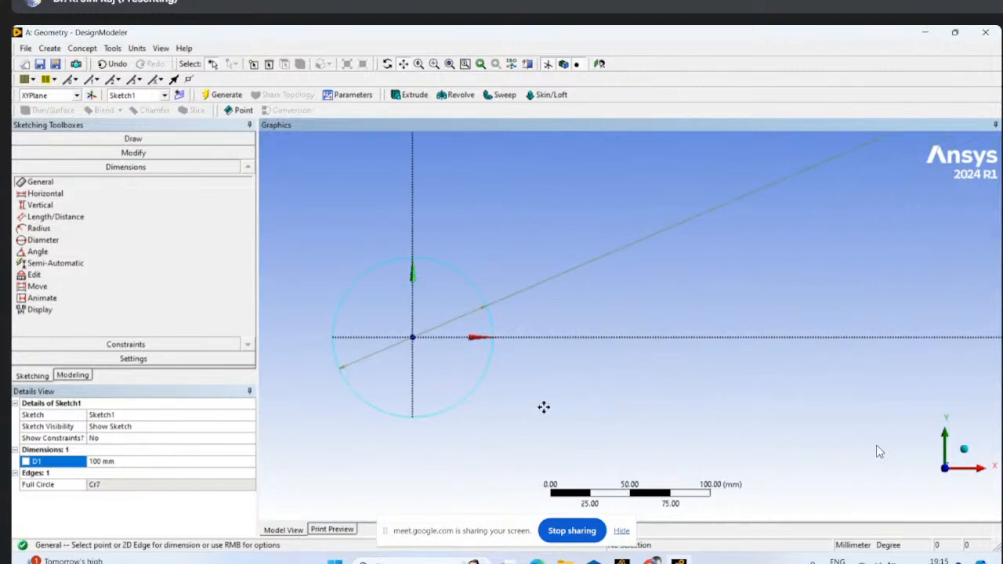
drag(544, 407, 658, 397)
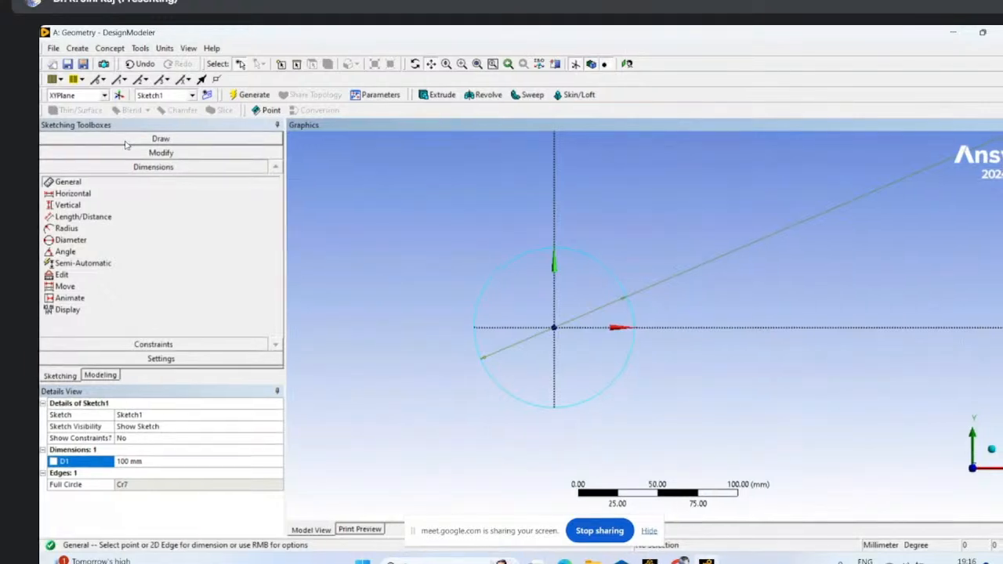
- Sketch a rectangle around the circle, about 2.6 m wide and 1.1 m tall, extending farther along positive X
click(67, 141)
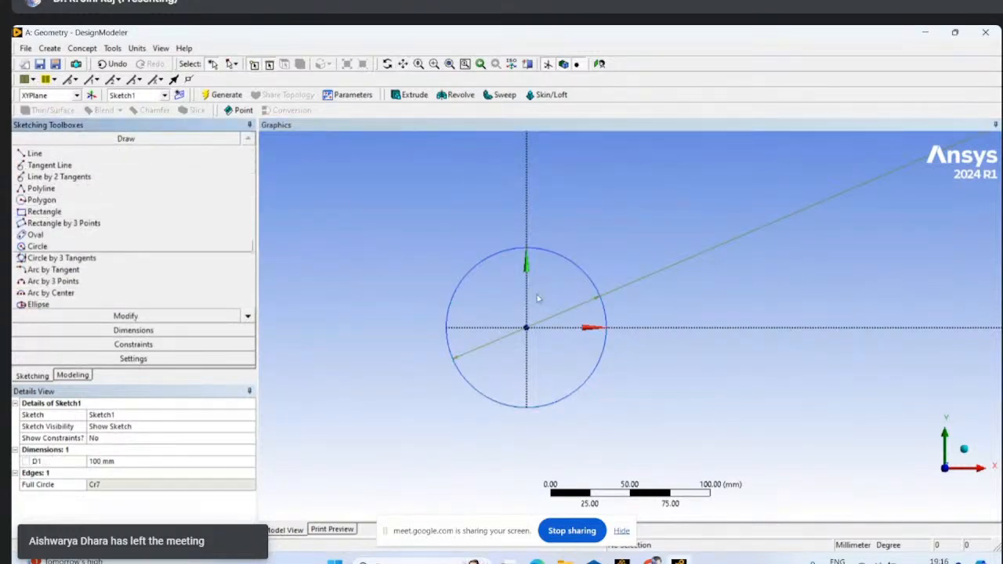
scroll(559, 309, down, 6)
scroll(586, 326, down, 1)
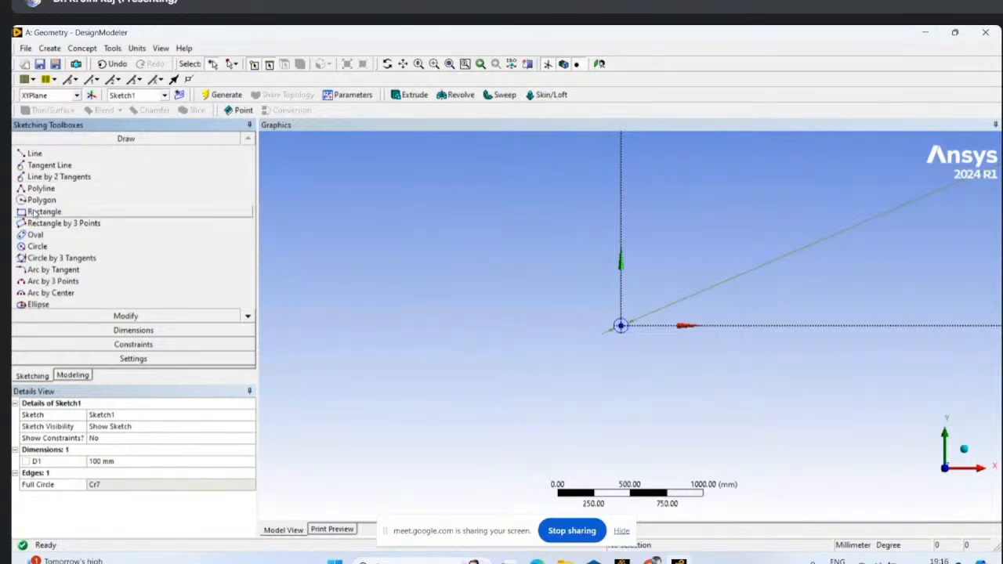
click(31, 212)
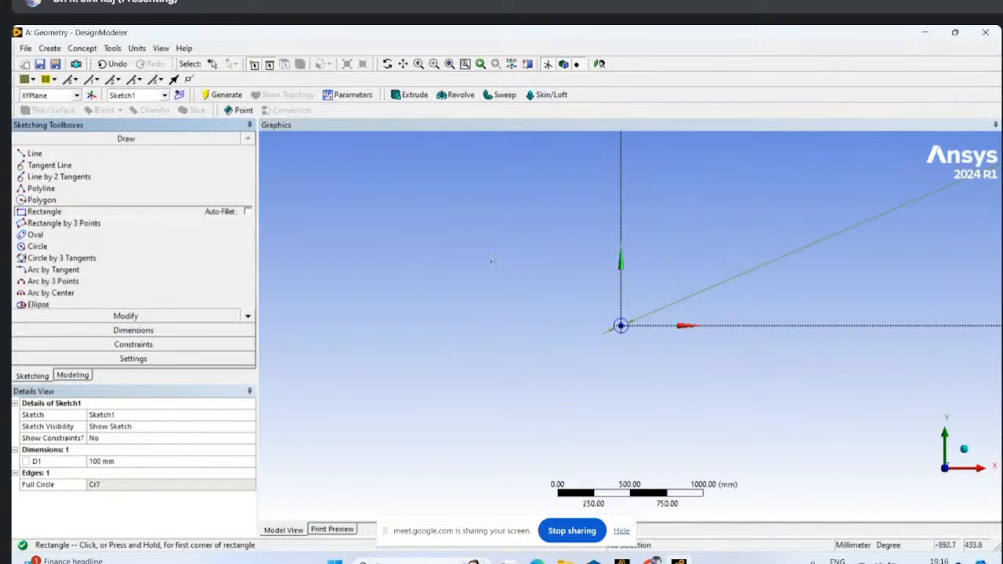
click(478, 254)
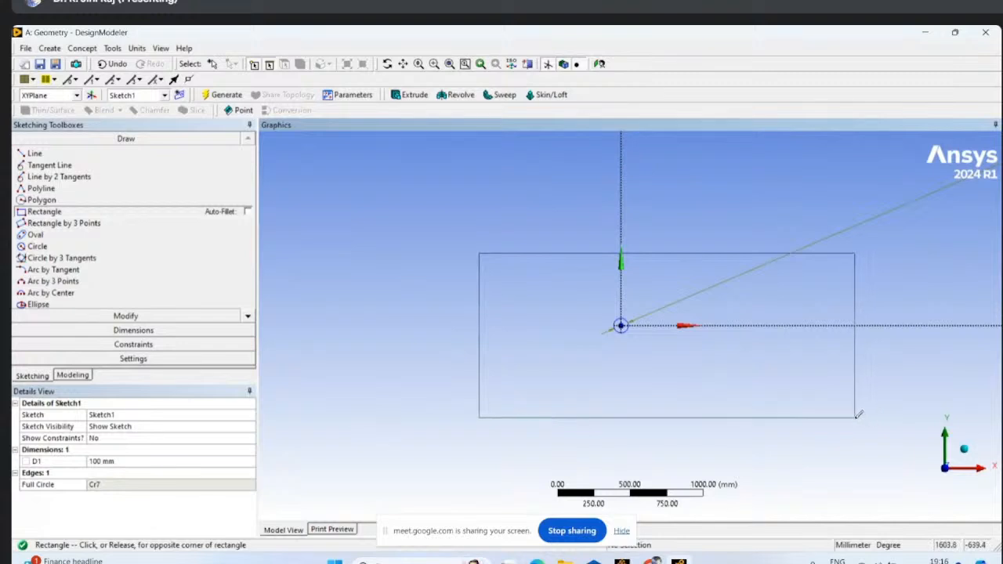
click(855, 416)
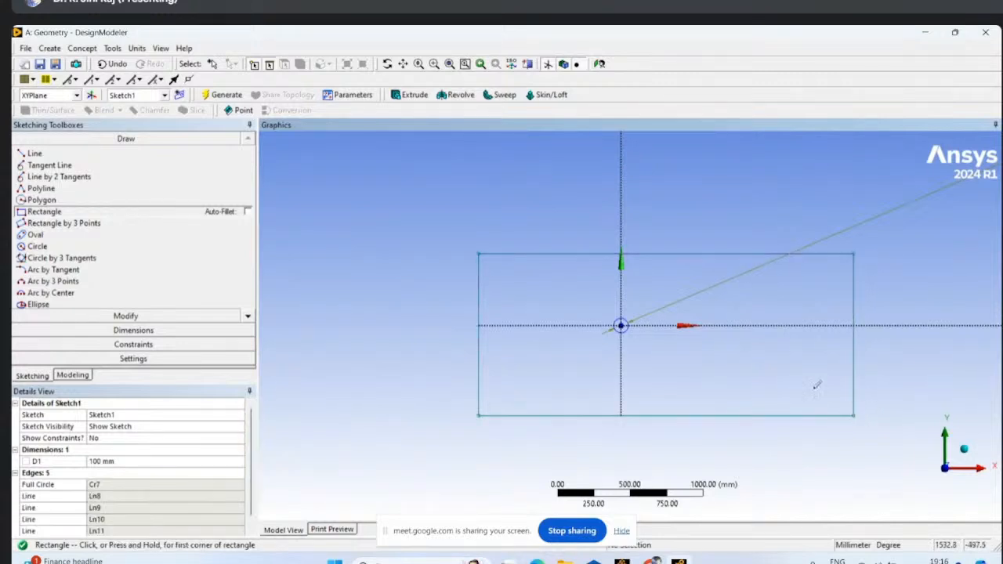
- Add a vertical dimension between the rectangle's upper edge and the X axis, placing it outside the rectangle on the negative X side
click(133, 330)
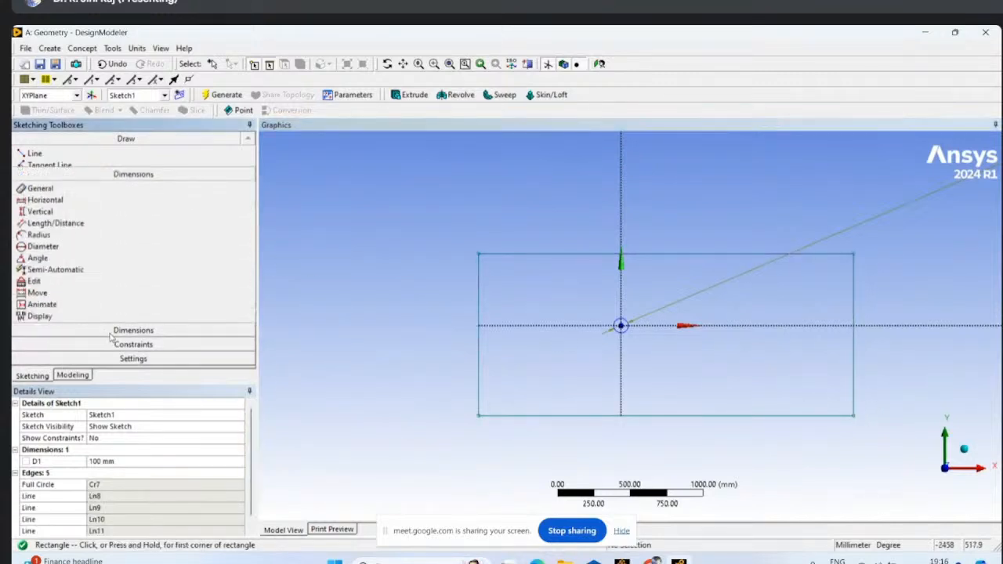
click(517, 327)
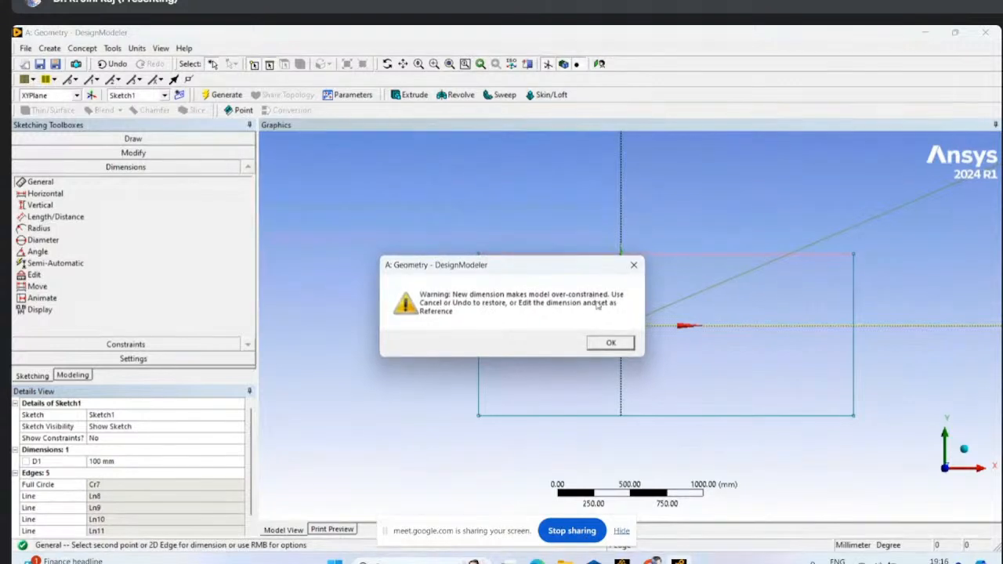
click(607, 340)
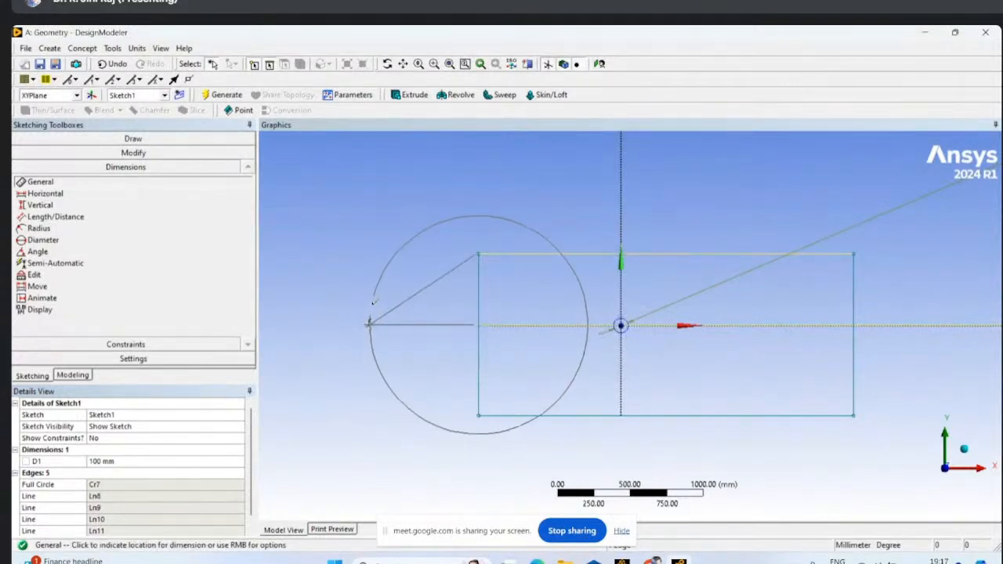
right_click(375, 252)
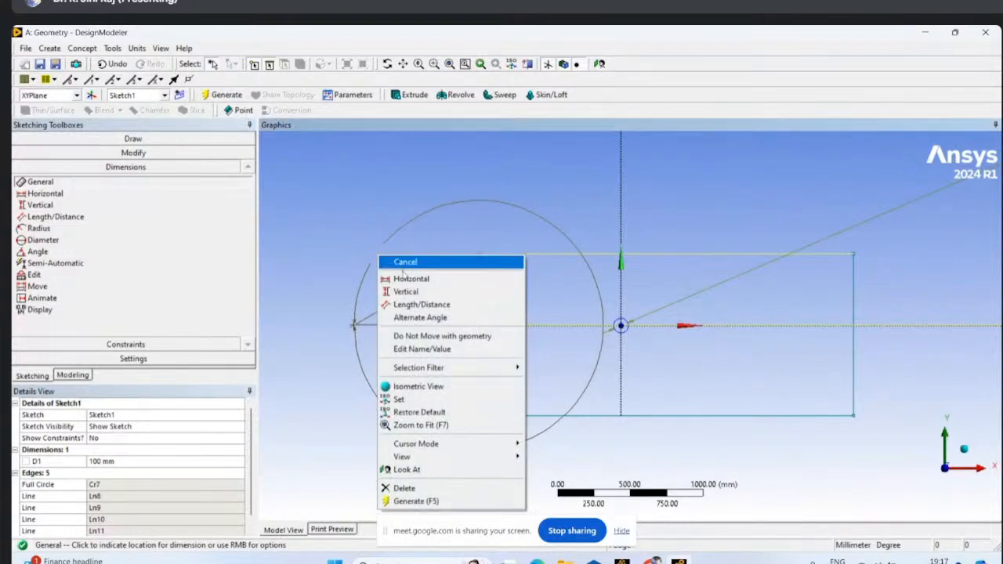
click(423, 292)
click(404, 283)
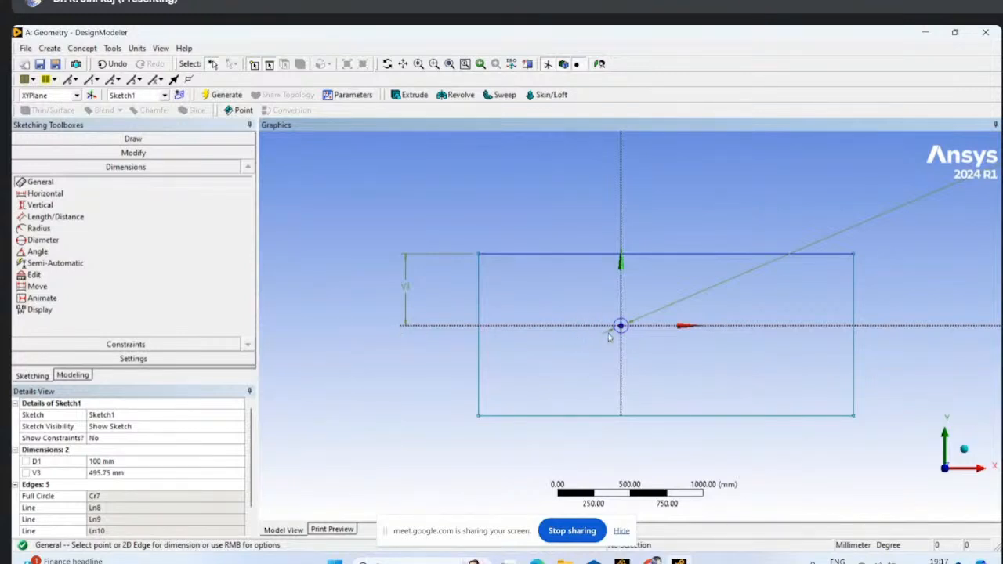
- Set the distance from the rectangle's upper edge to the X axis to 500 mm
click(103, 473)
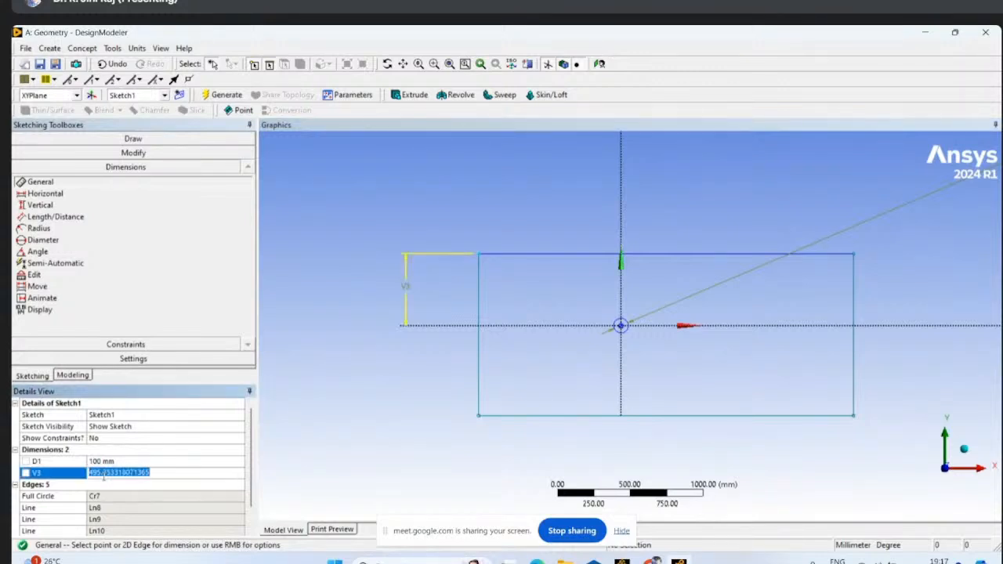
text(500)
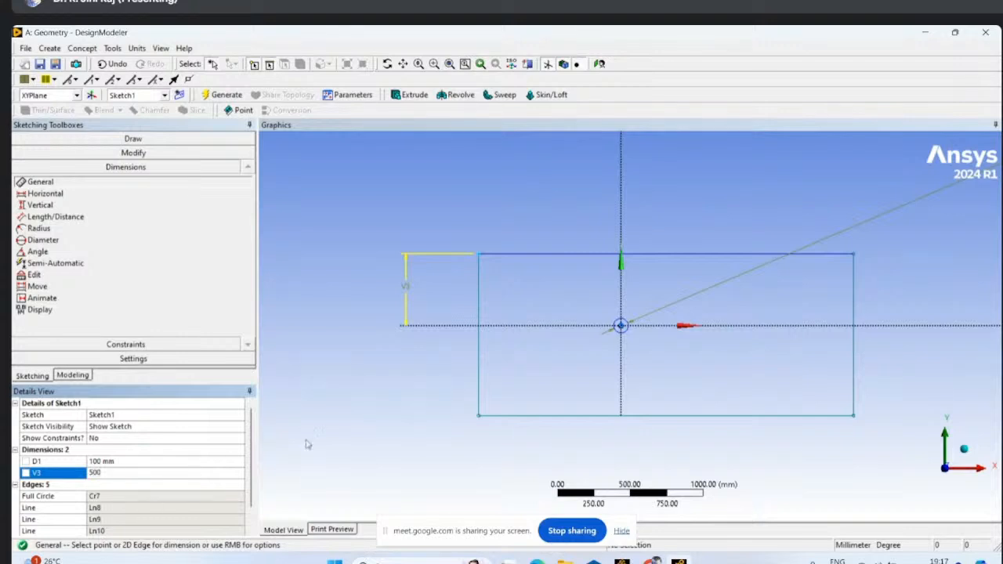
key(Return)
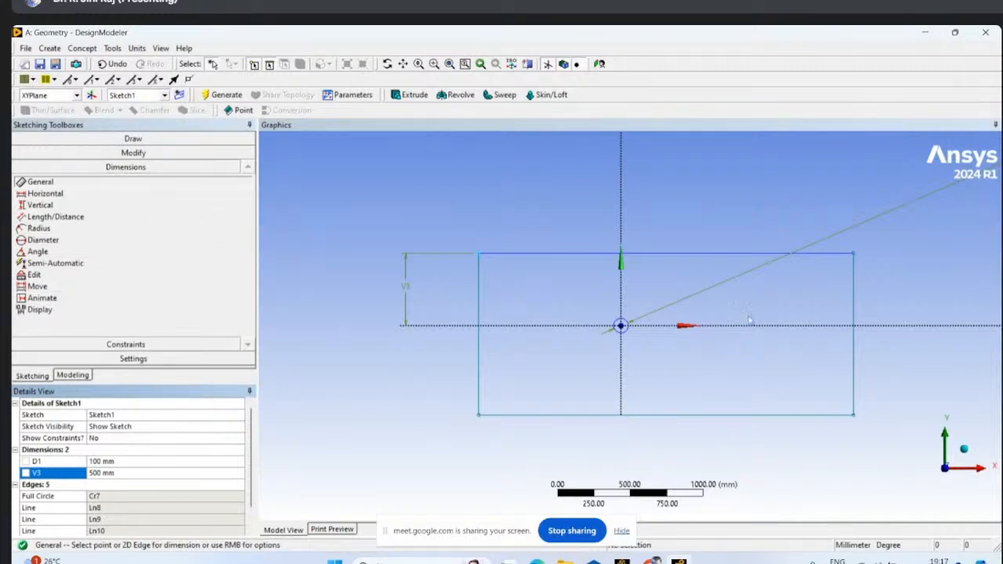
- Dimension the distance from the X axis to the rectangle's lower edge and set it to 500 mm
click(883, 325)
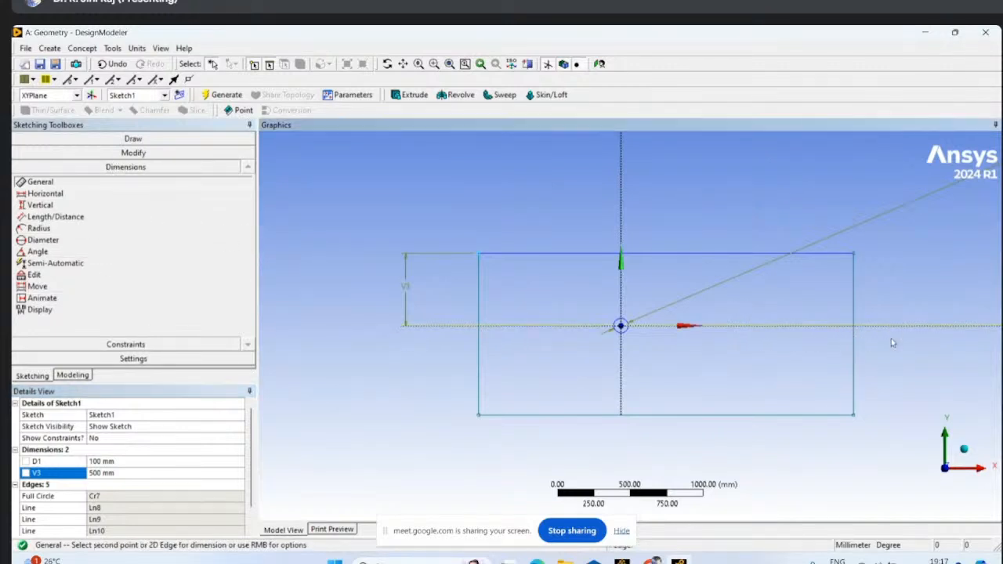
click(815, 414)
click(923, 404)
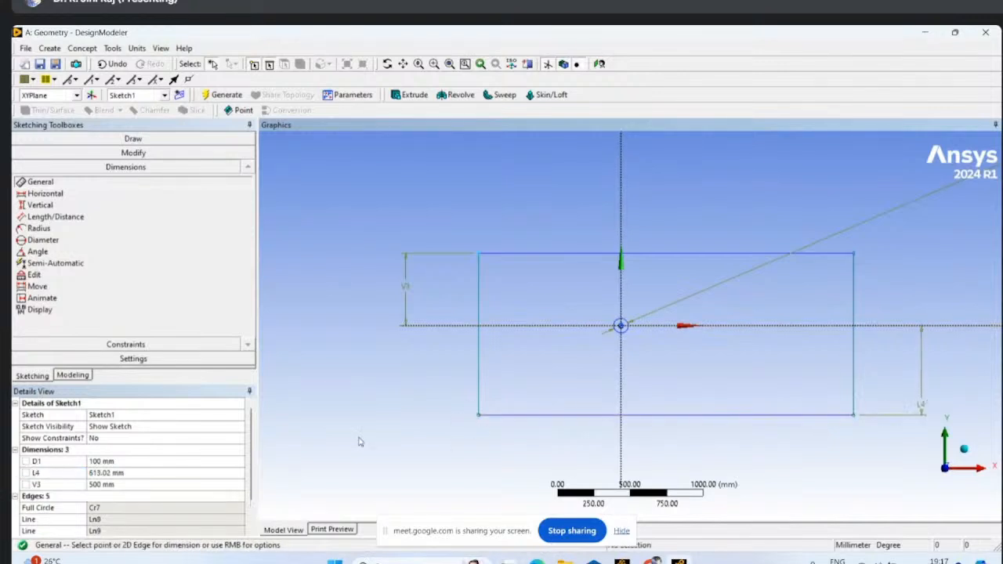
click(98, 473)
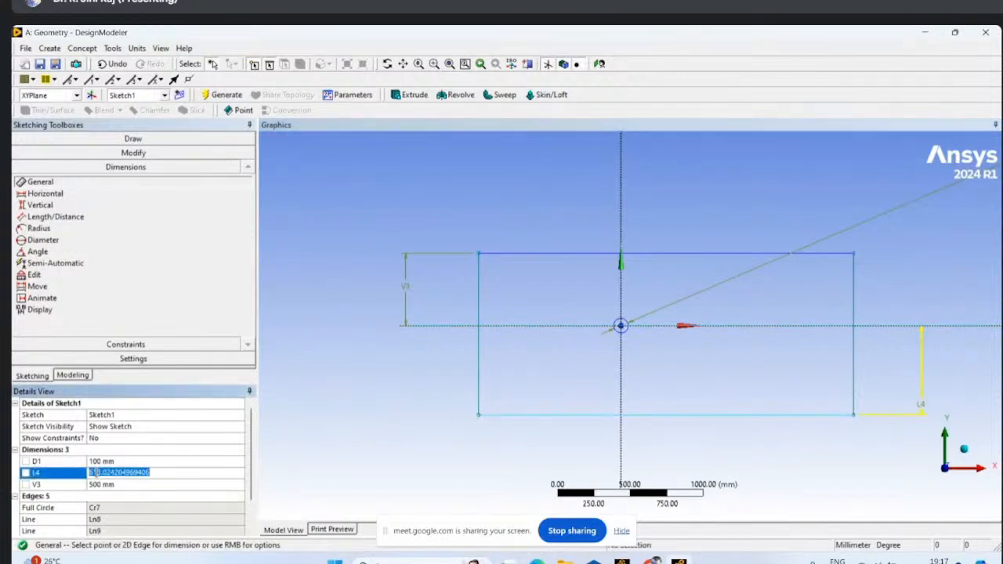
text(500)
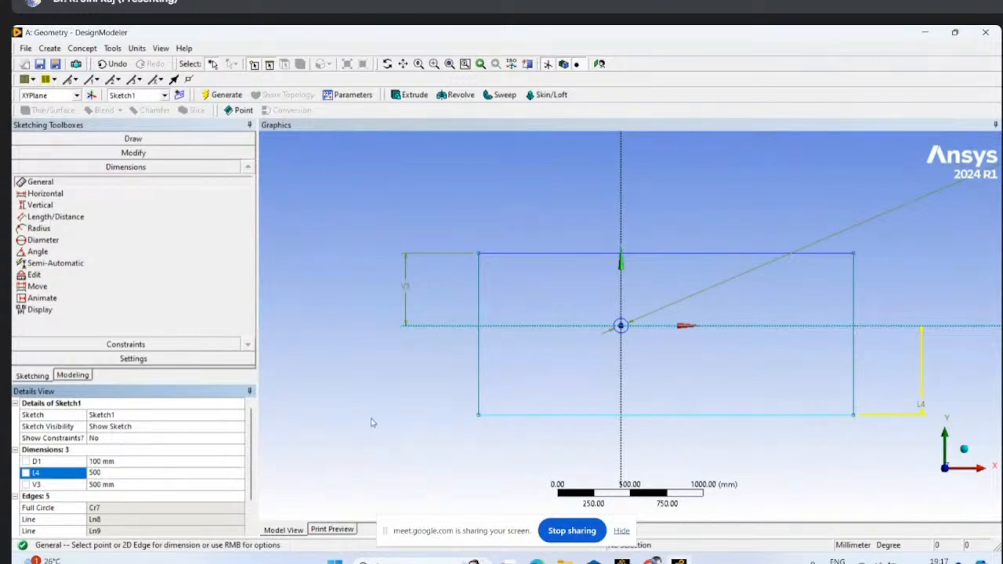
key(Return)
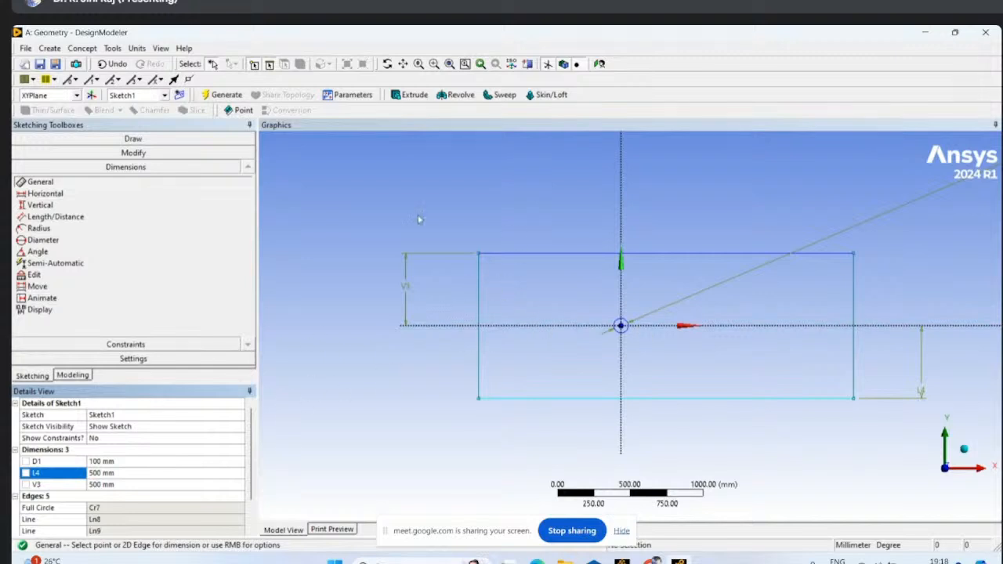
click(478, 302)
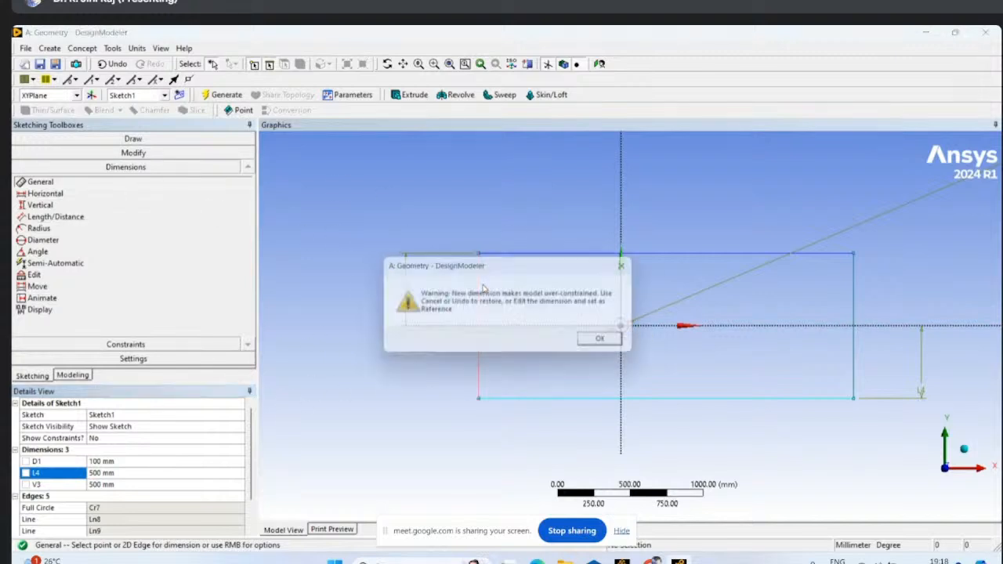
click(638, 267)
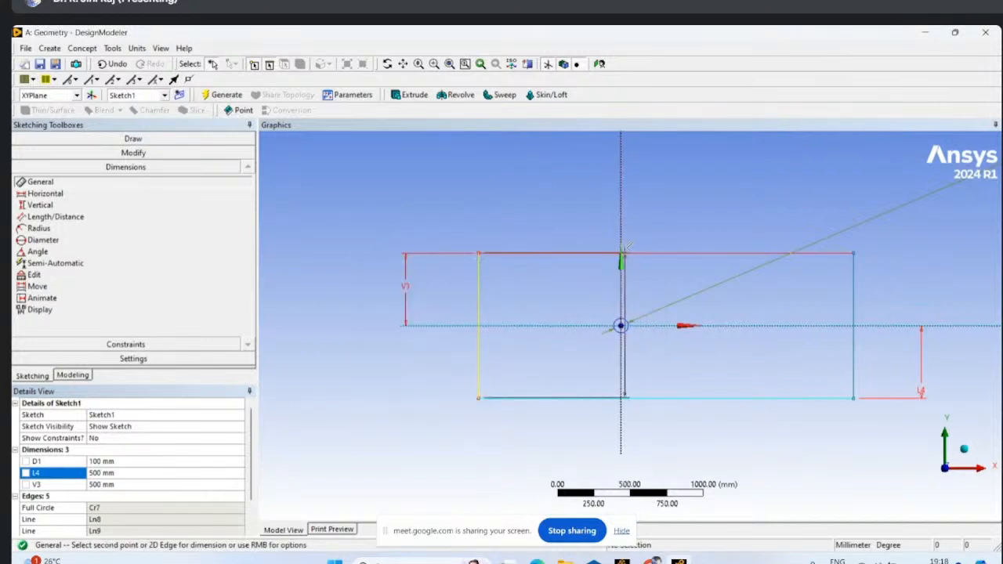
right_click(618, 251)
click(645, 256)
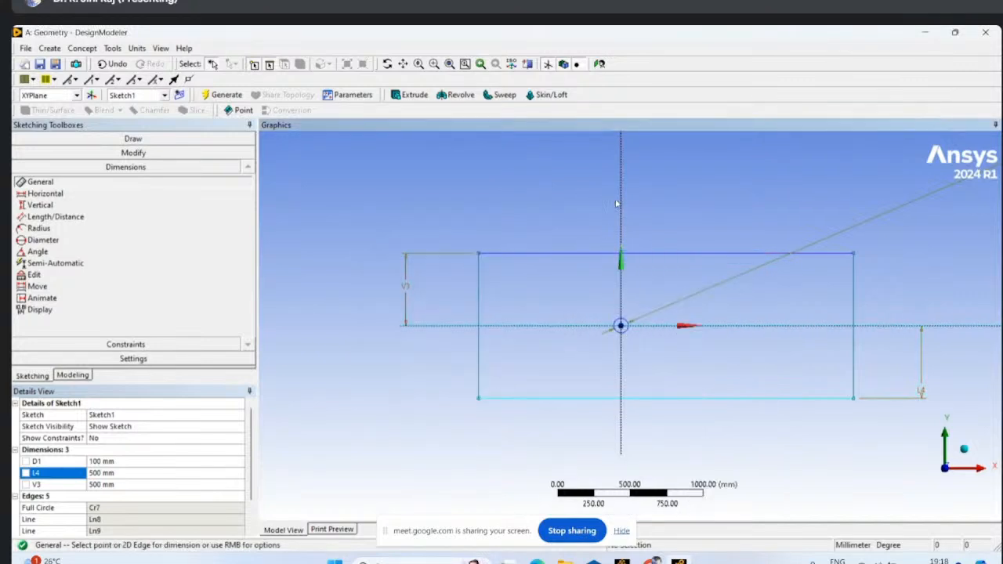
- Add horizontal dimensions above the rectangle from the Y axis to its negative-X edge and to its positive-X edge
click(478, 283)
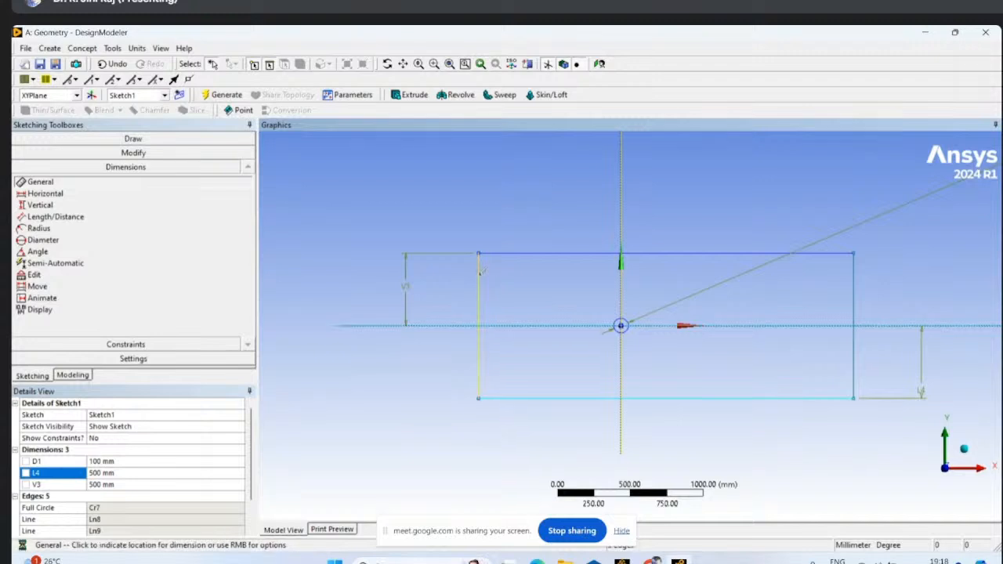
click(686, 206)
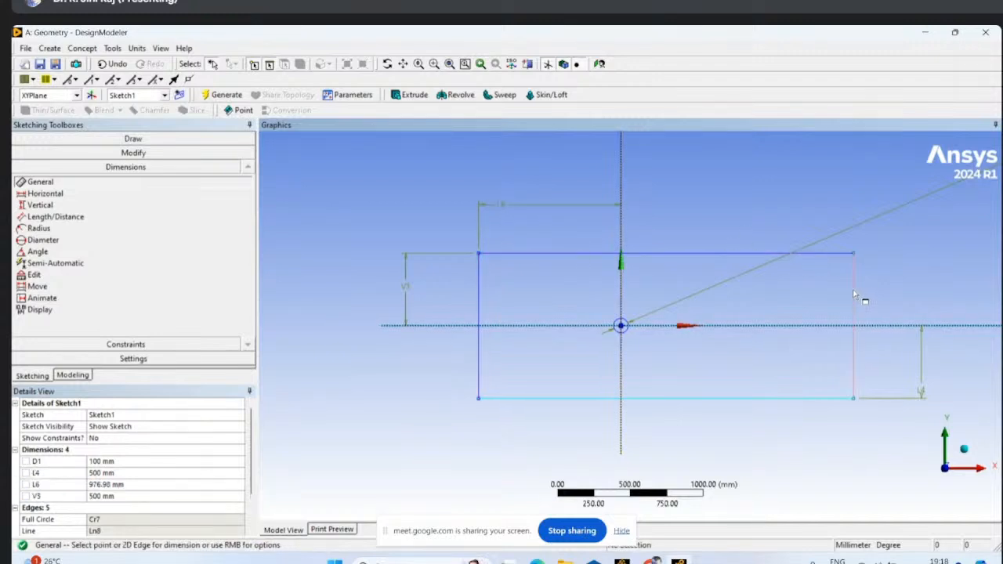
click(620, 192)
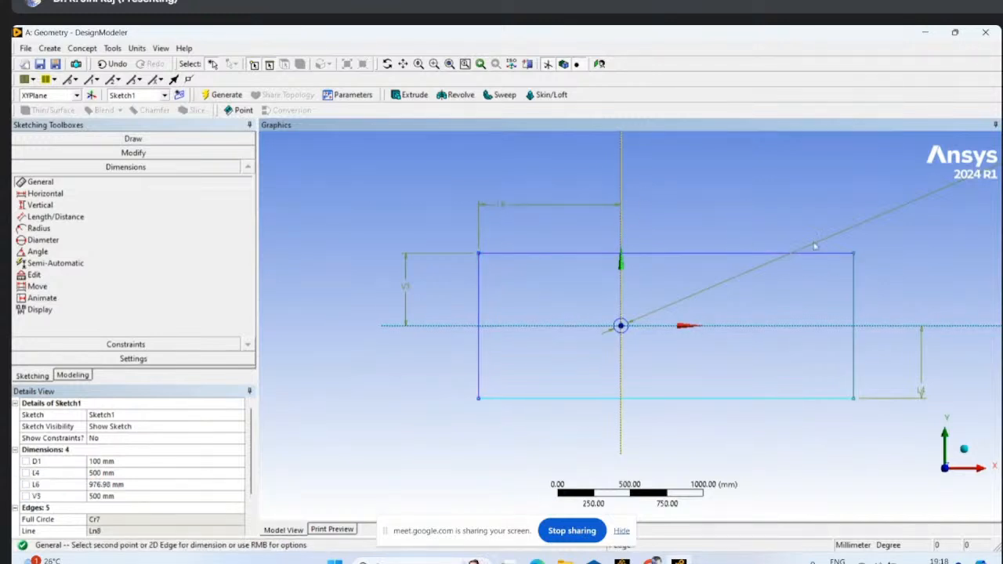
click(854, 296)
click(784, 166)
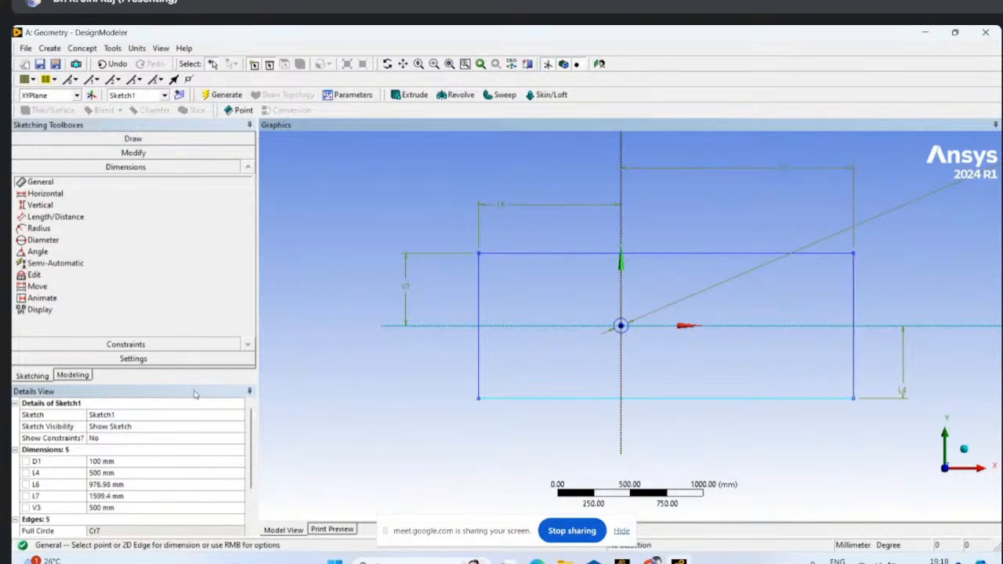
- Set the Y axis distances to 500 mm for the rectangle's negative-X edge and 1000 mm for its positive-X edge
click(97, 485)
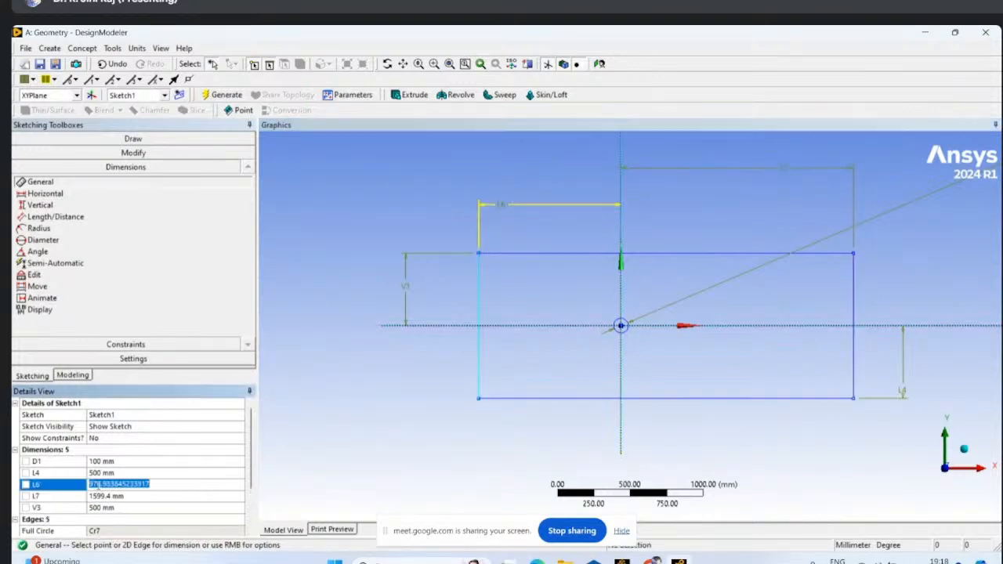
text(500)
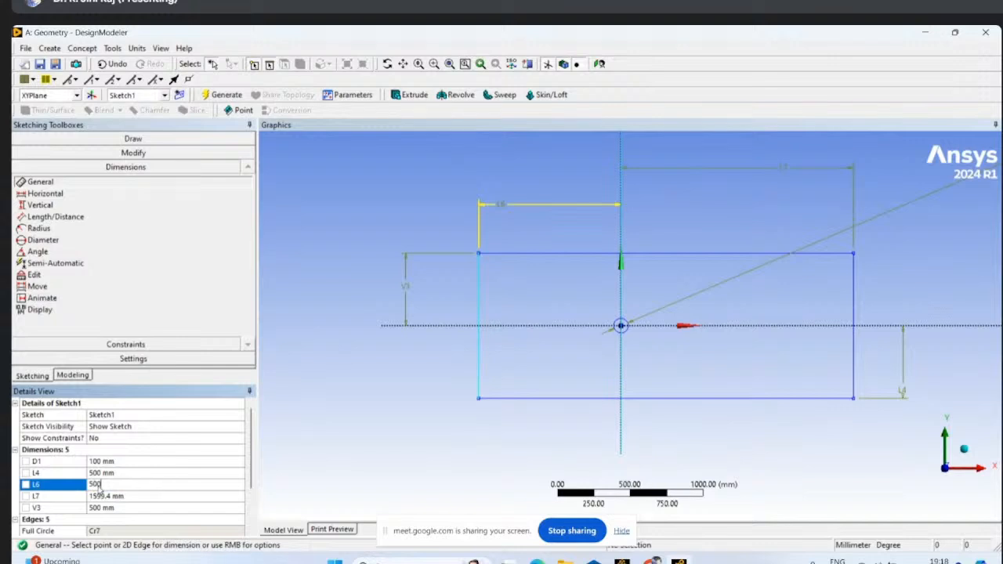
click(112, 495)
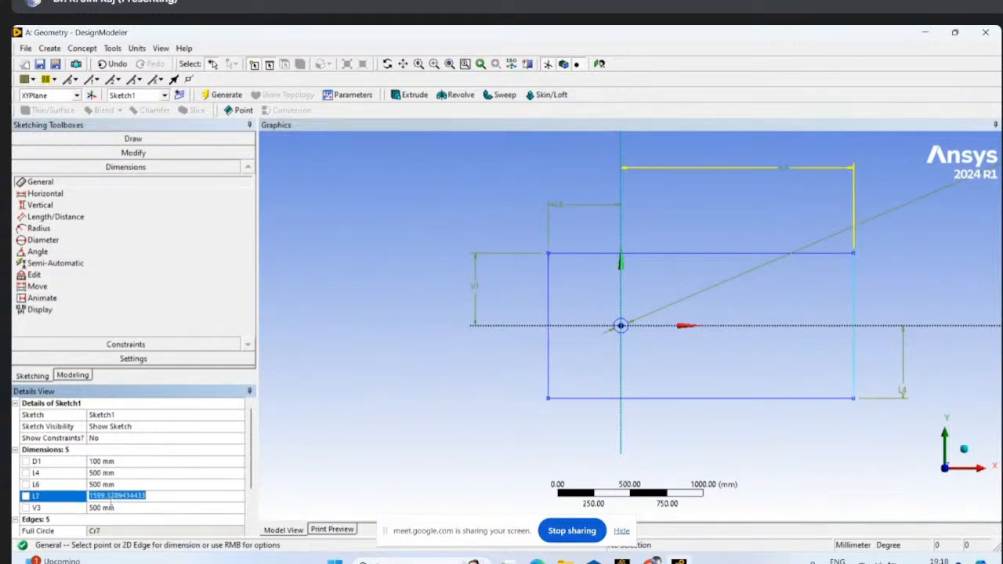
text(1000)
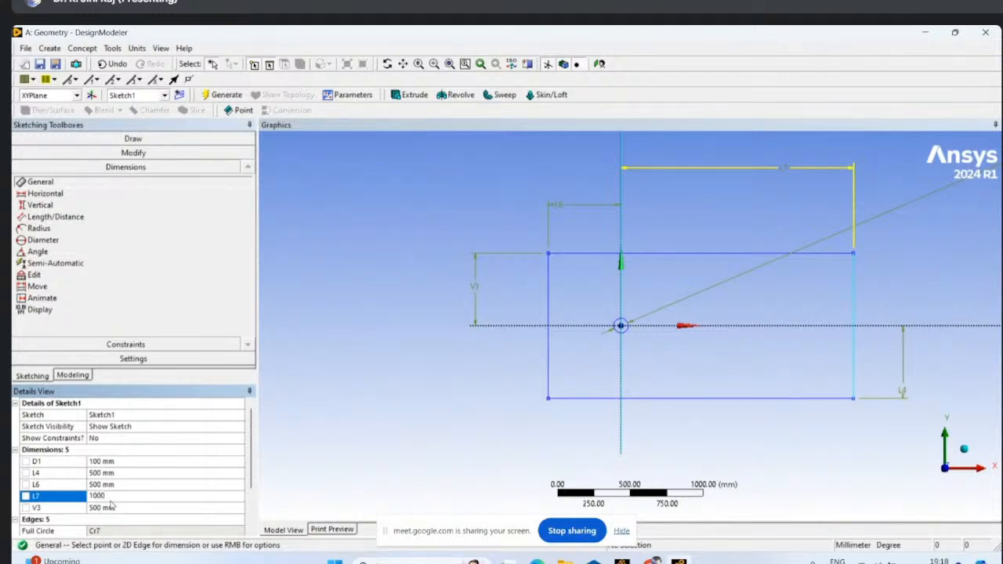
key(Return)
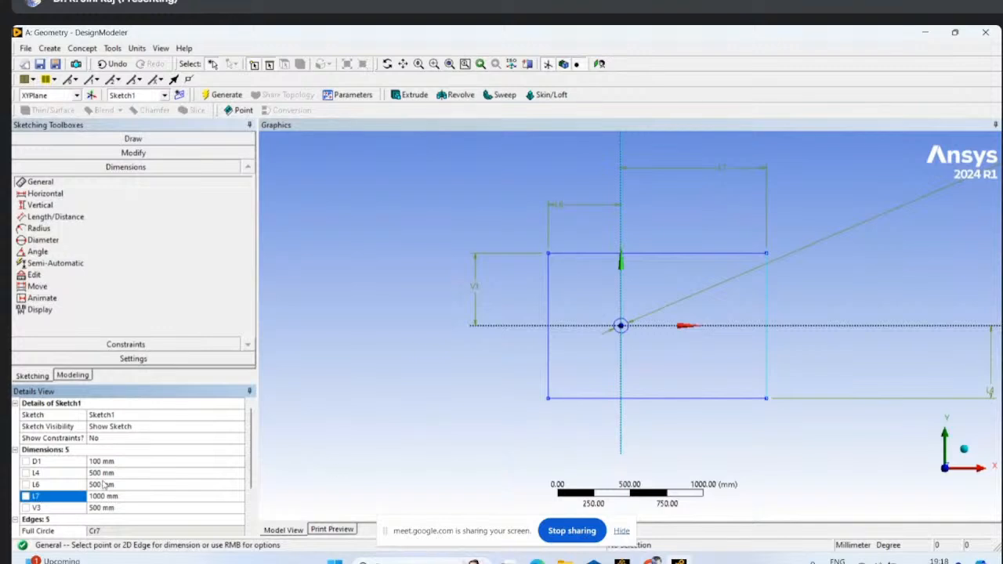
- Set the distance from the Y axis to 1000 mm for the rectangle's negative-X edge and 2000 mm for its positive-X edge
click(107, 486)
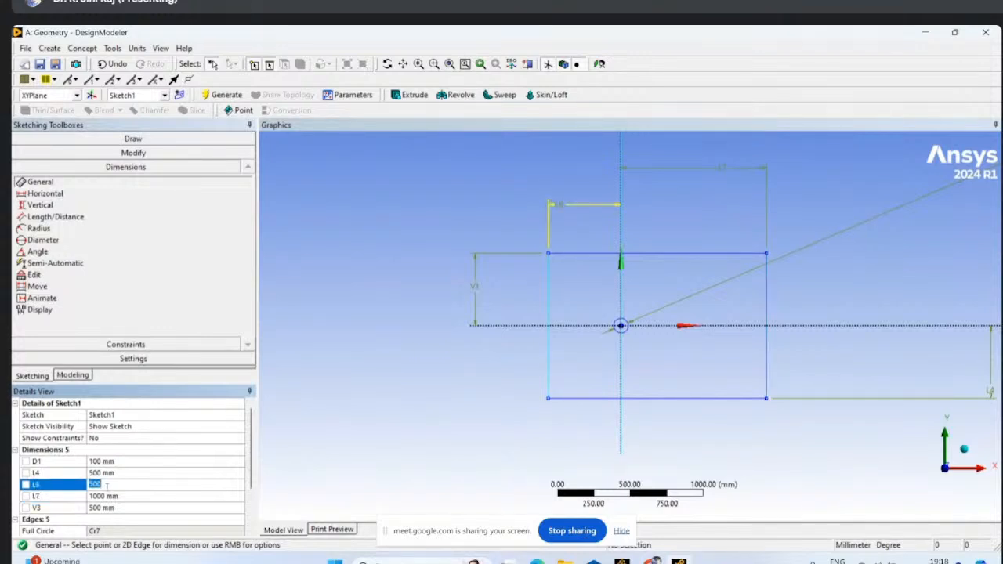
text(1000)
click(108, 496)
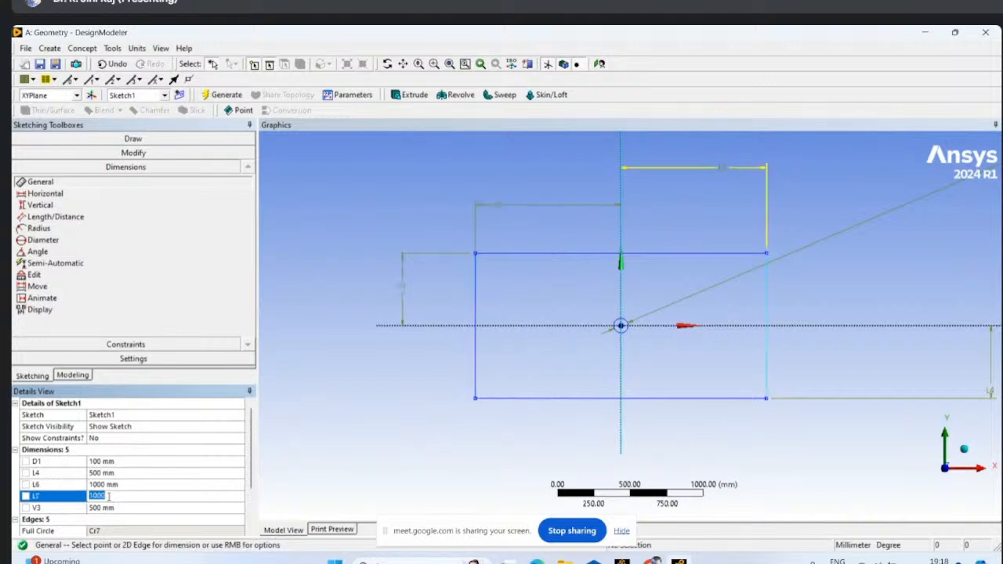
text(20)
click(405, 427)
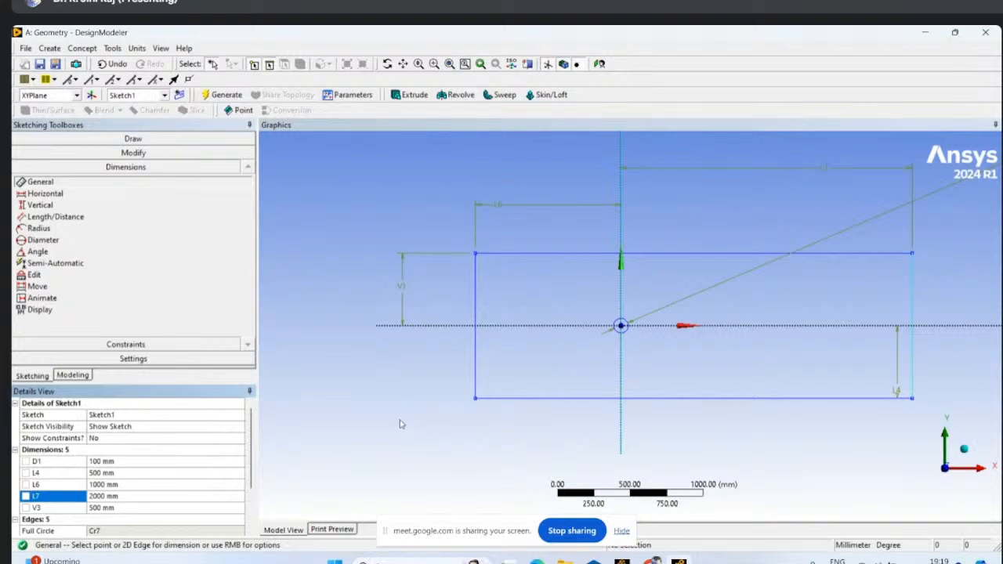
- Generate a surface from Sketch1 with Surfaces From Sketches, using the Add Material operation
scroll(654, 352, up, 4)
scroll(604, 370, down, 5)
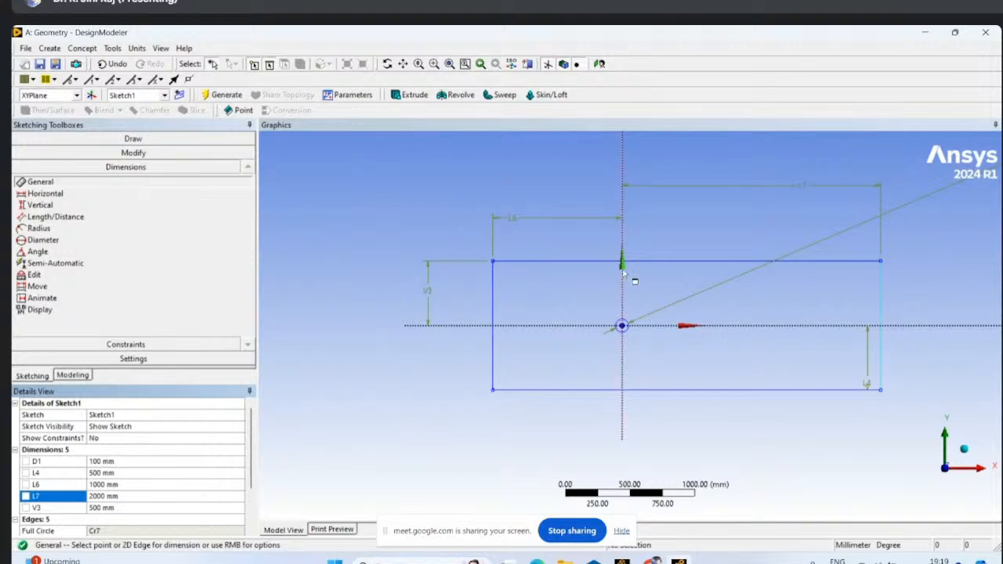
click(83, 49)
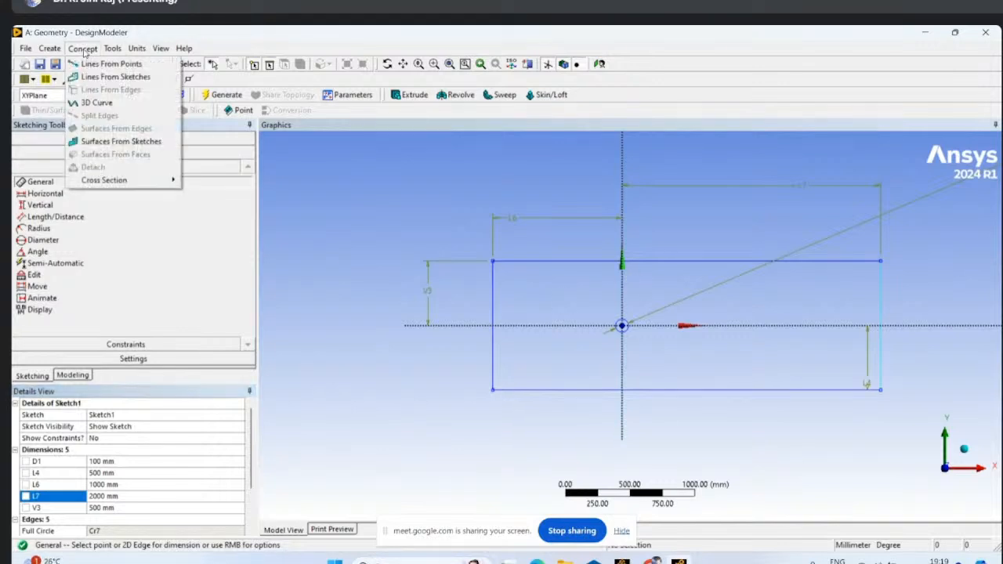
click(121, 141)
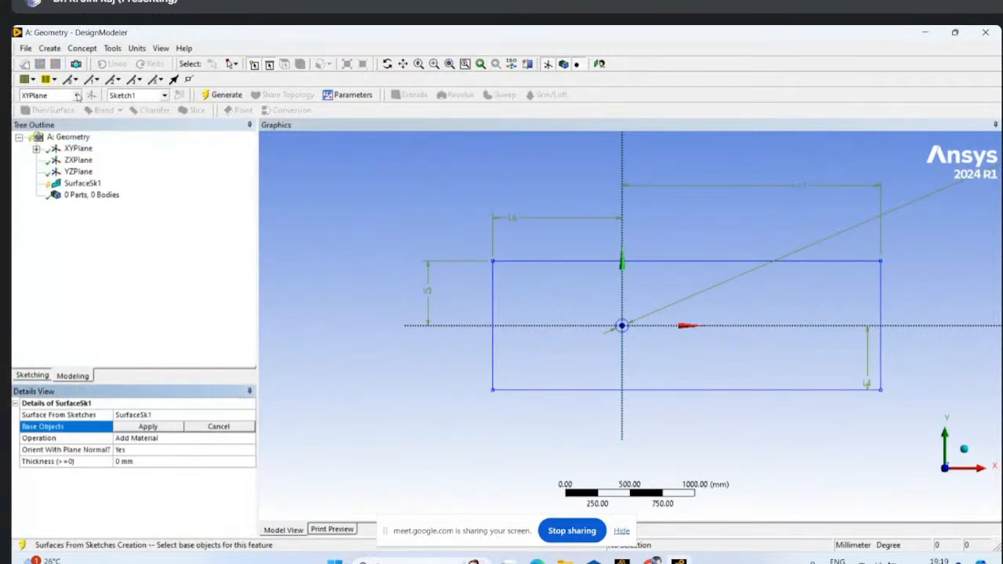
click(36, 148)
click(94, 160)
click(97, 162)
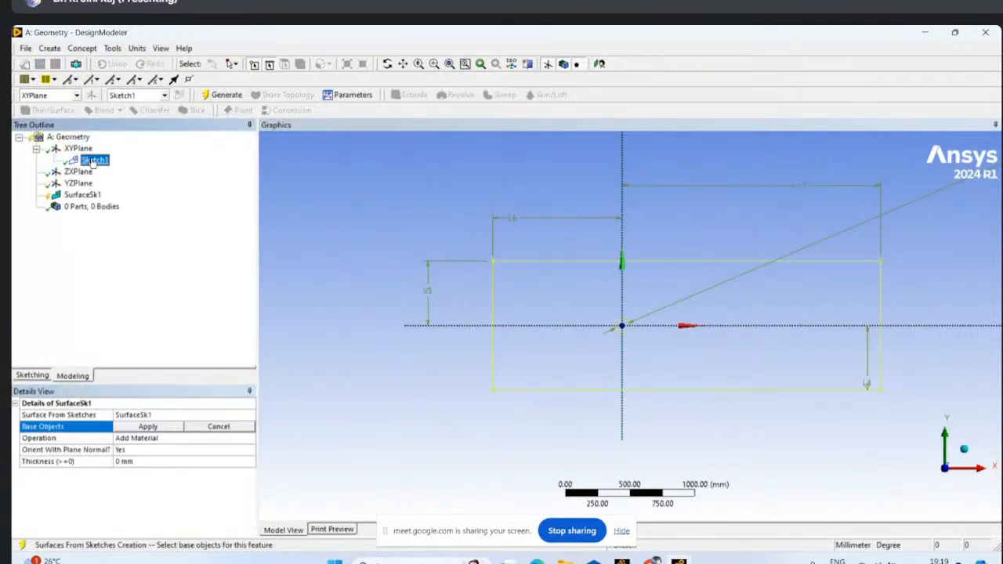
click(145, 427)
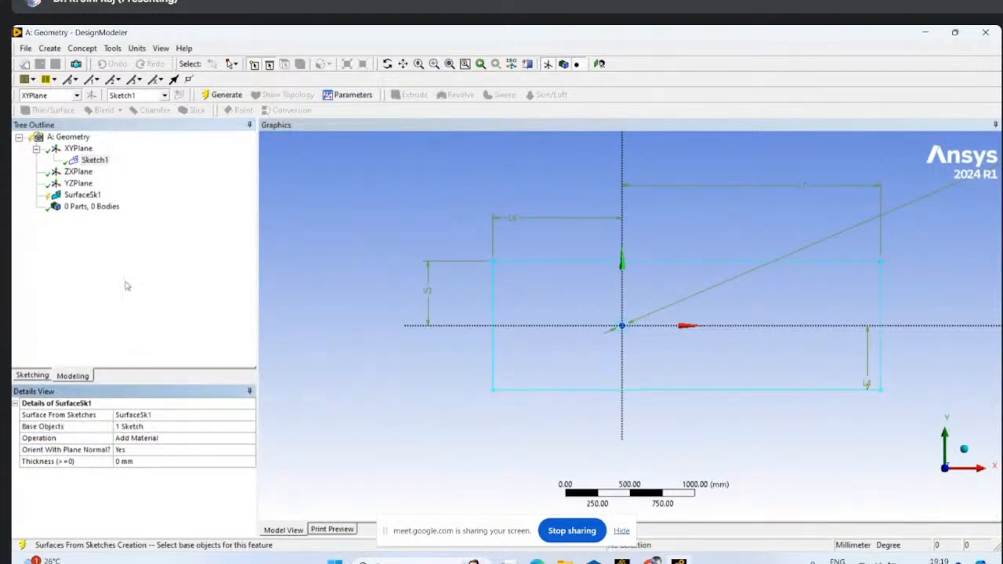
click(227, 95)
- Examine the generated surface around the circular hole, and inspect its body, face, negative-X edge and lower negative-X corner vertex
scroll(582, 336, up, 3)
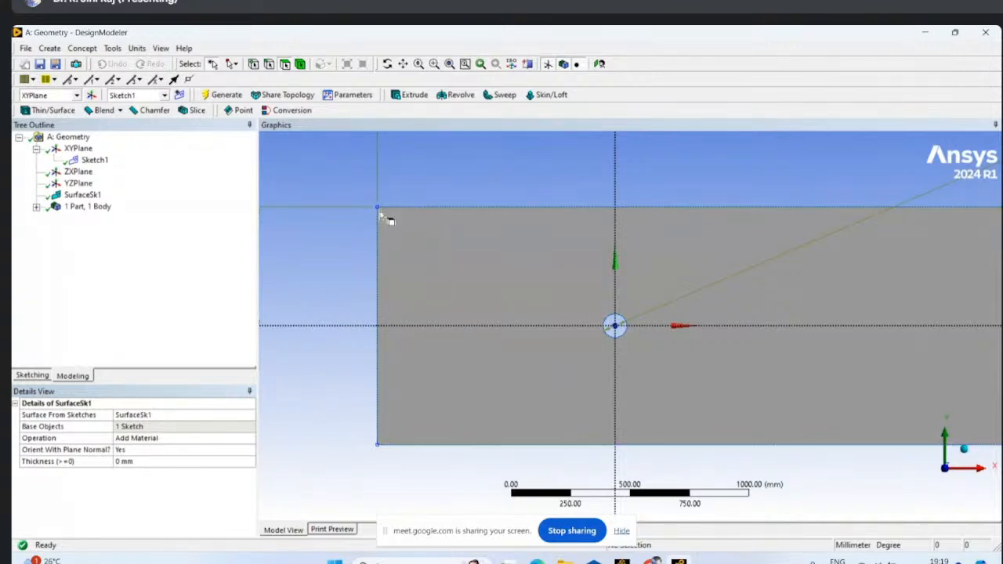
scroll(893, 420, down, 3)
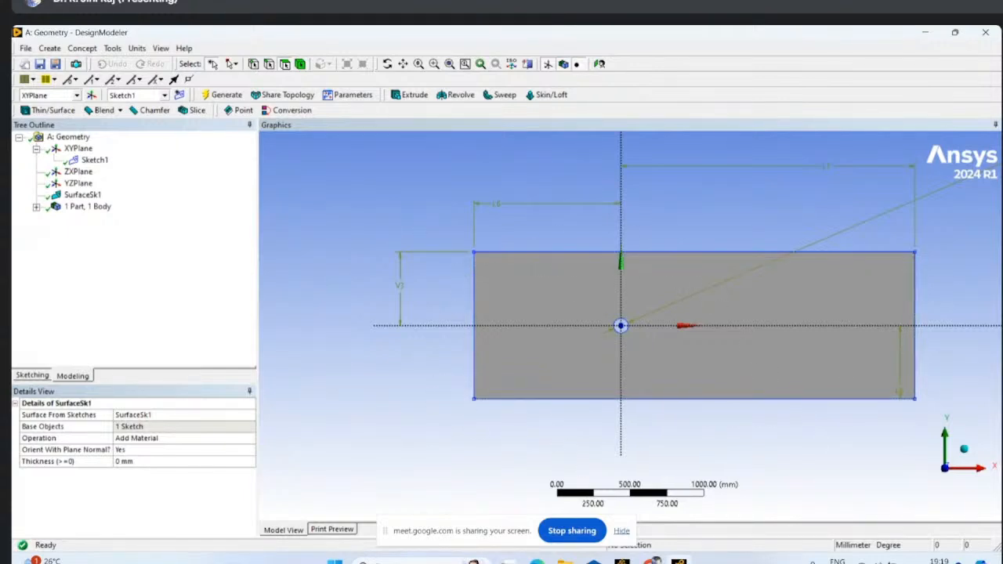
scroll(621, 326, up, 3)
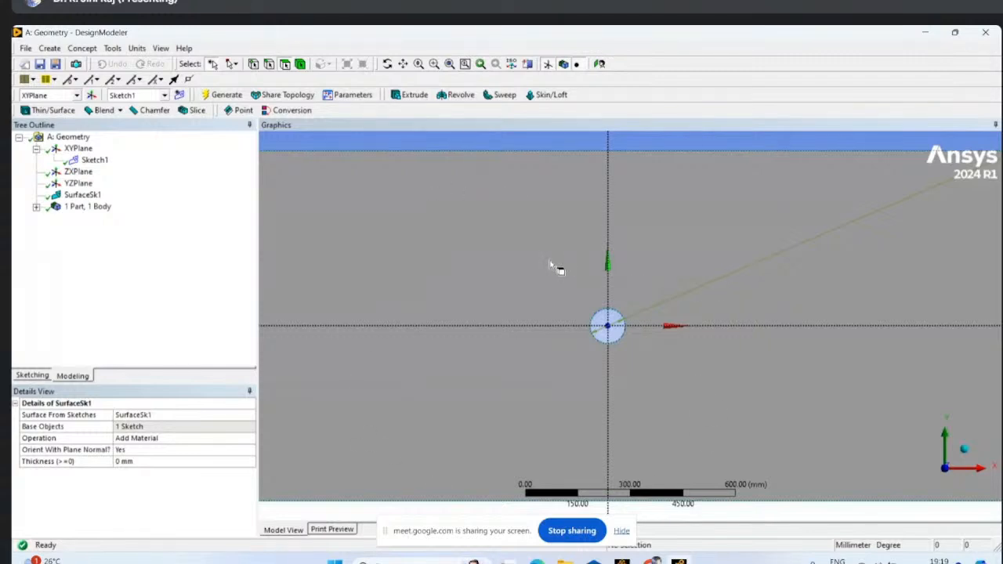
scroll(394, 311, down, 3)
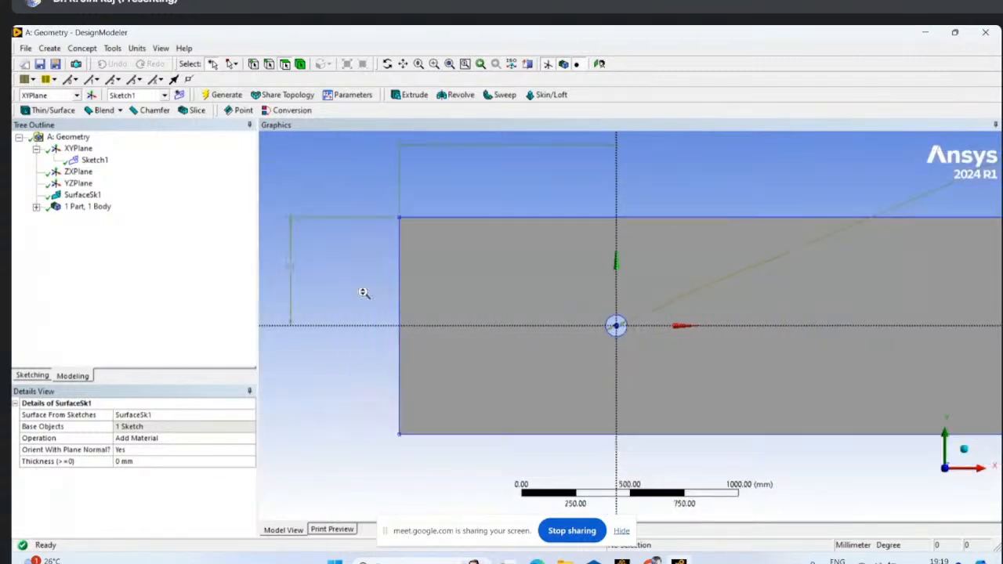
scroll(538, 324, down, 2)
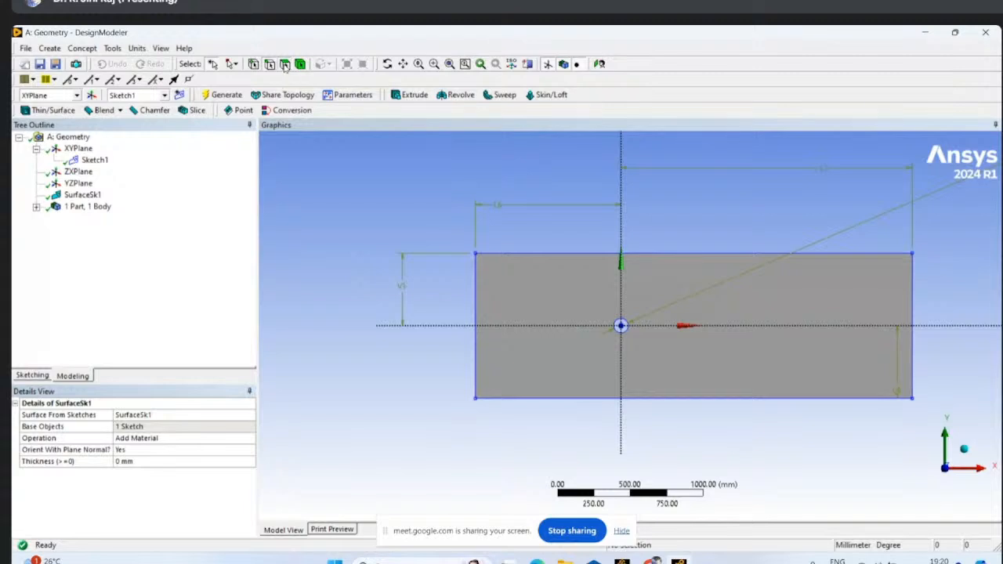
click(302, 67)
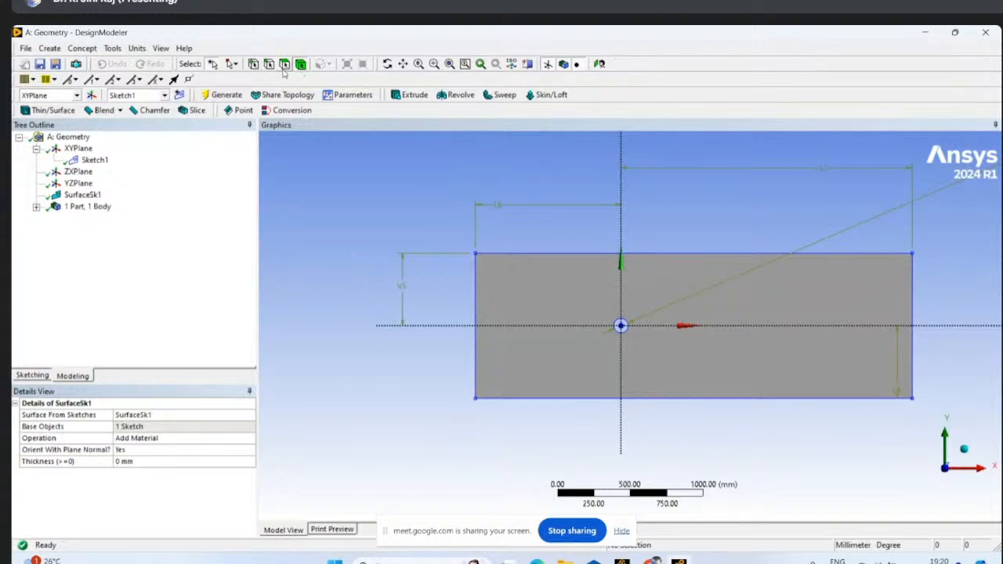
click(551, 334)
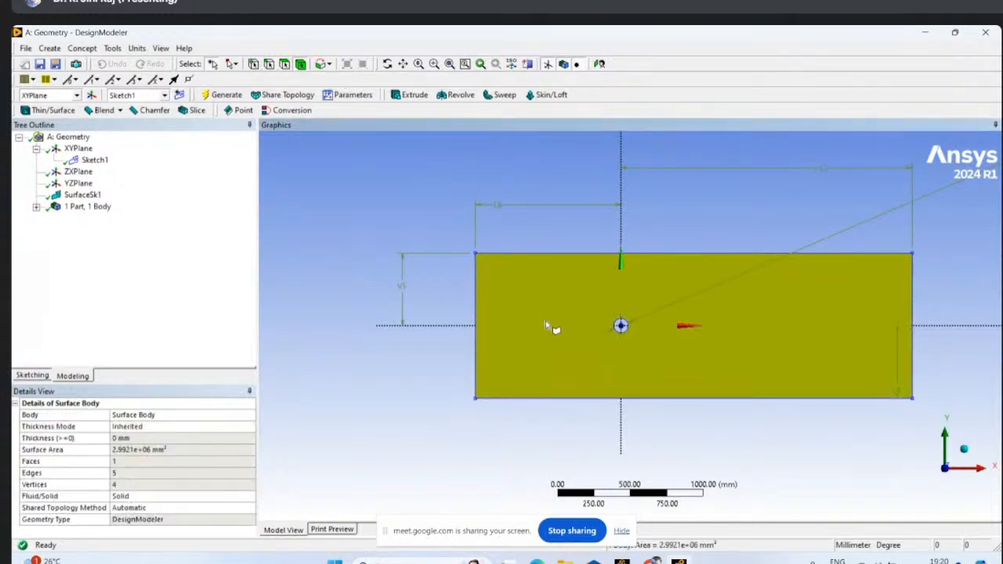
click(286, 64)
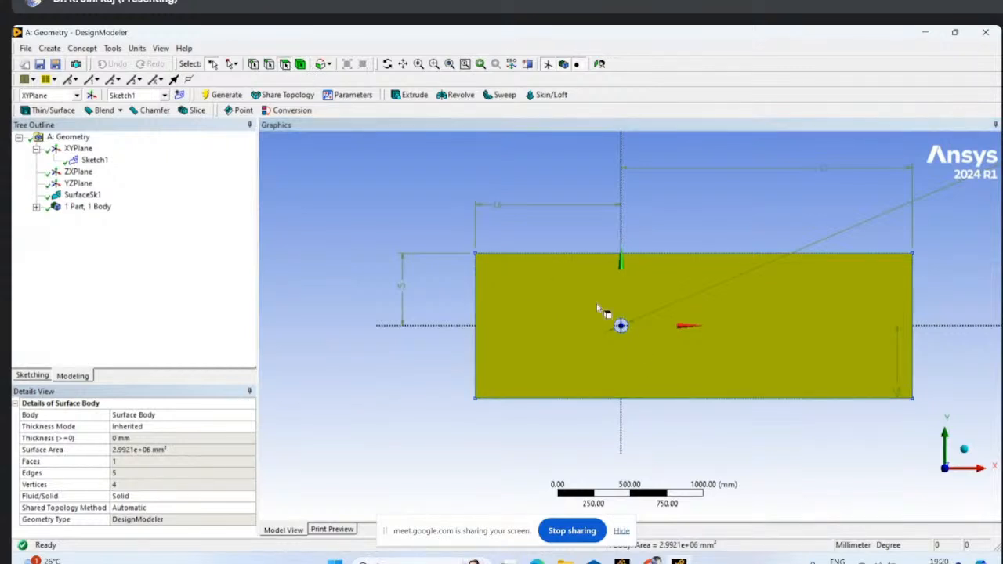
click(596, 304)
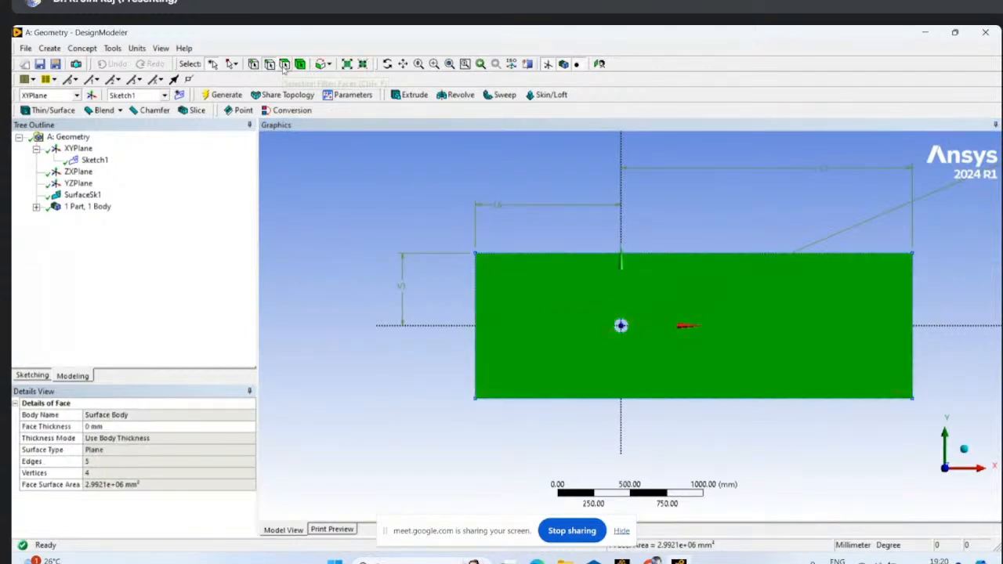
click(477, 313)
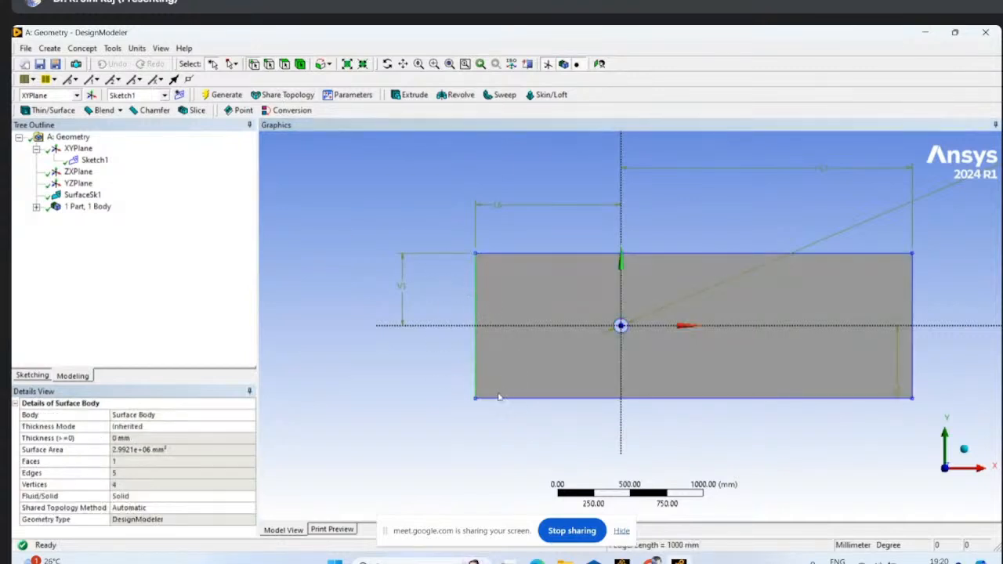
click(476, 400)
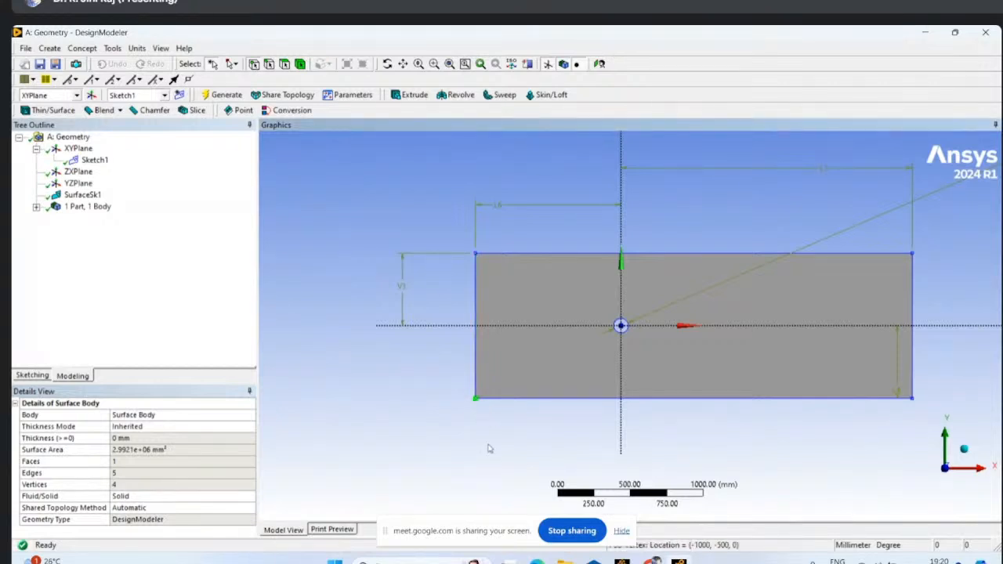
click(490, 447)
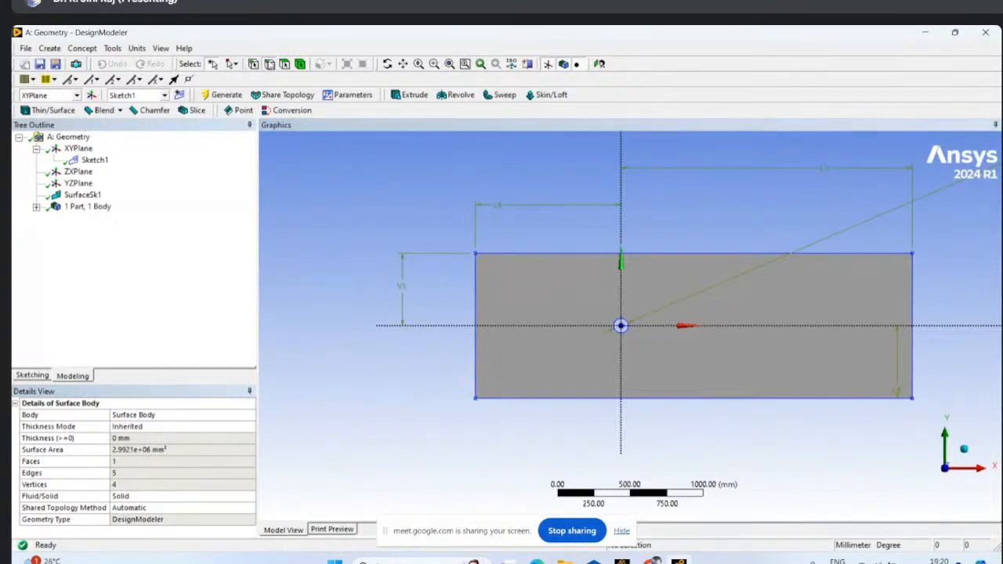
- Create and generate a named selection called inlet for the surface's vertical edge on the negative X side
click(476, 311)
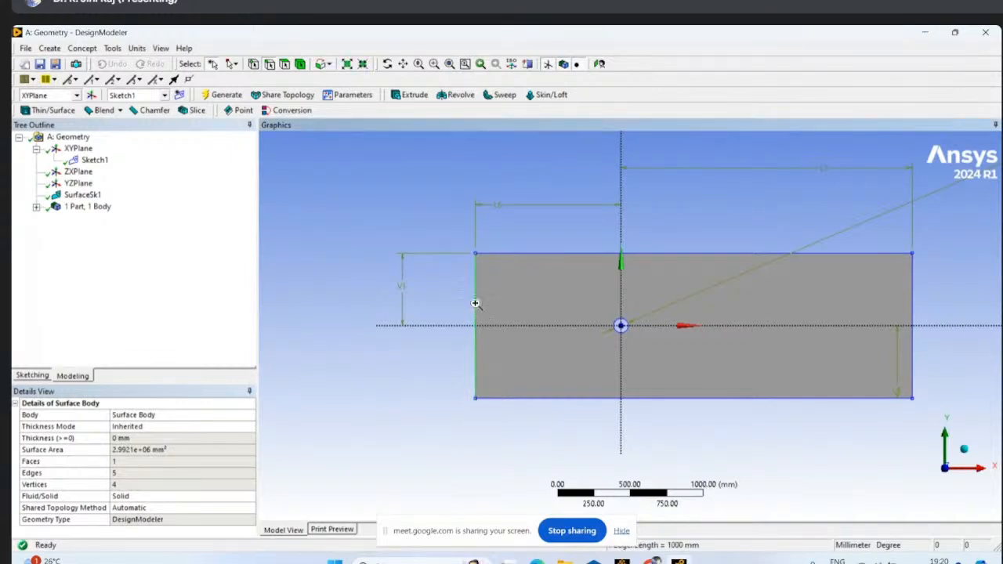
right_click(477, 311)
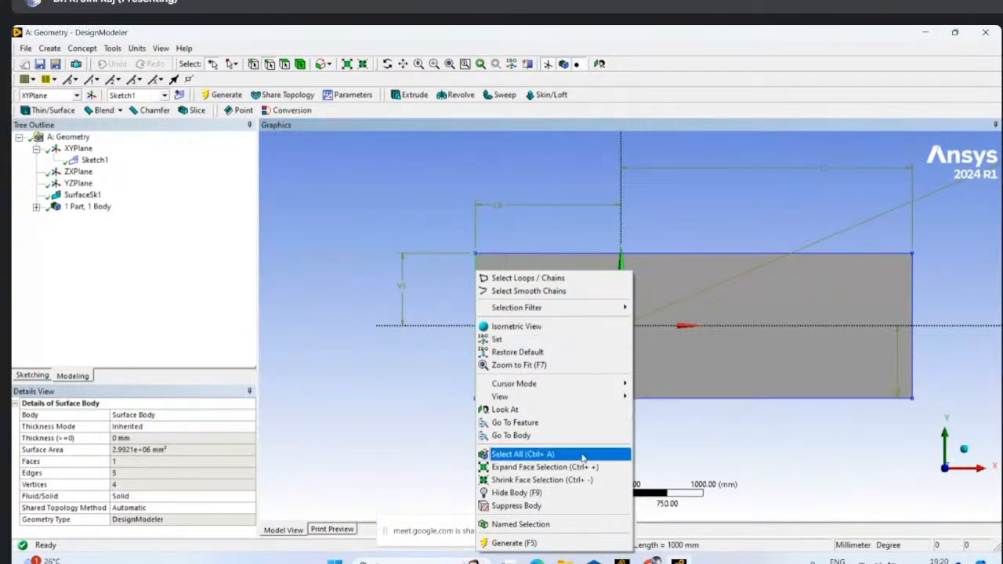
click(563, 524)
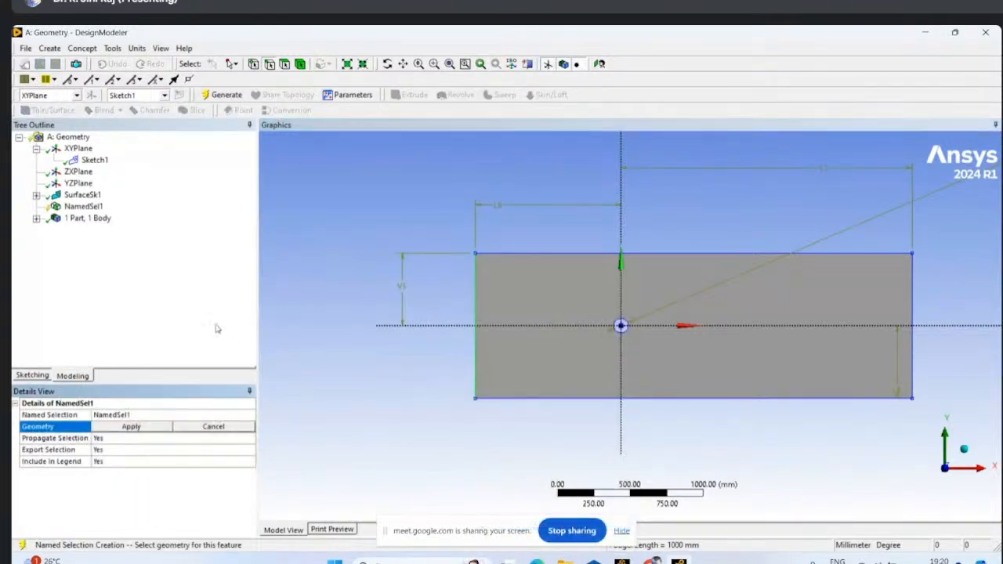
click(133, 426)
click(137, 415)
text(Inlet)
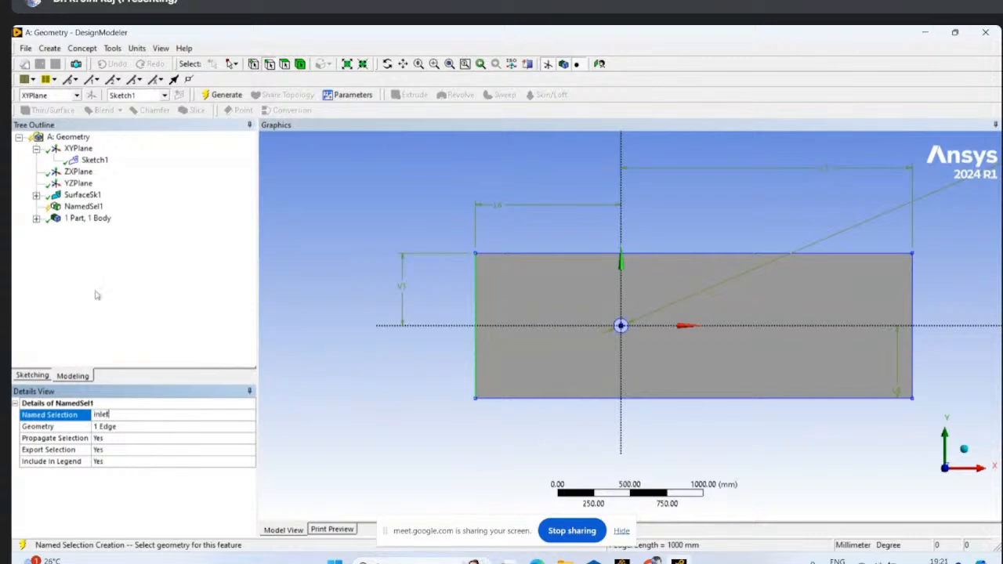
click(99, 296)
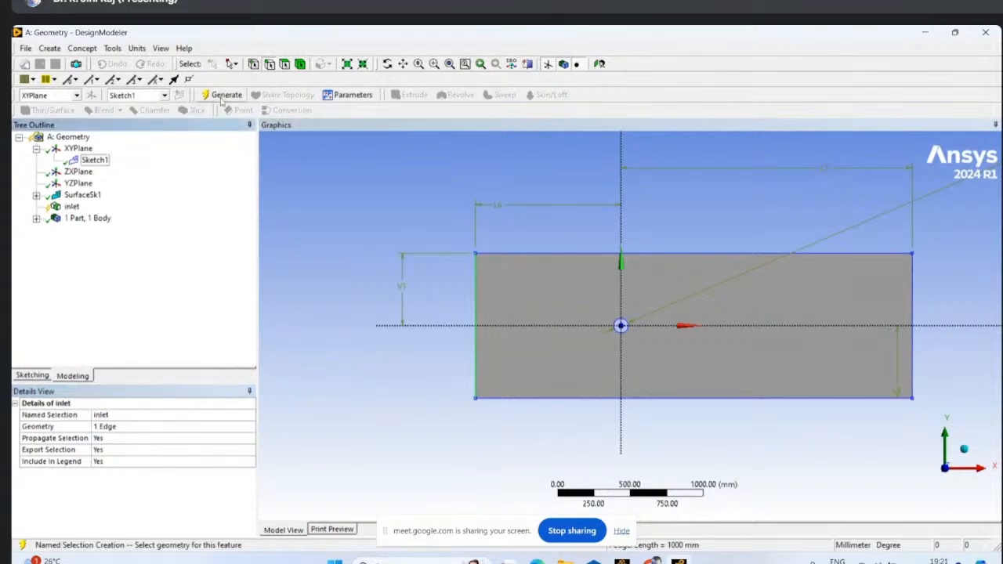
click(223, 96)
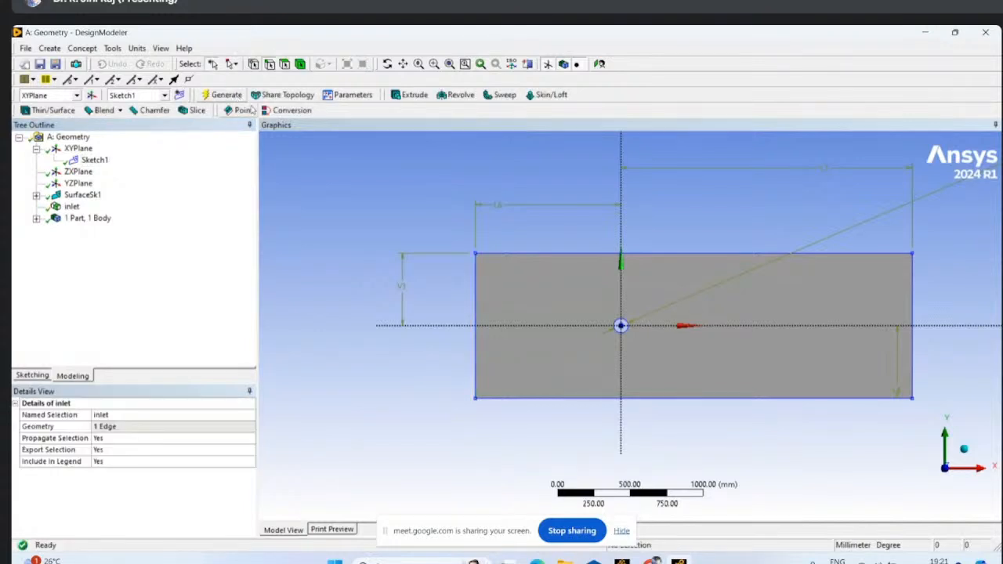
- Create a named selection called outlet for the surface's vertical edge on the positive X side
click(914, 298)
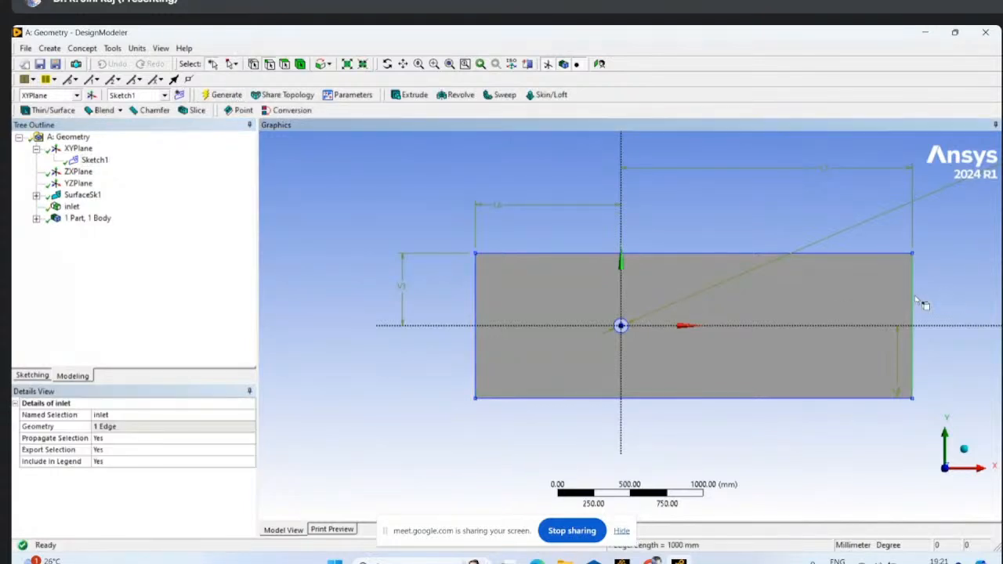
right_click(917, 300)
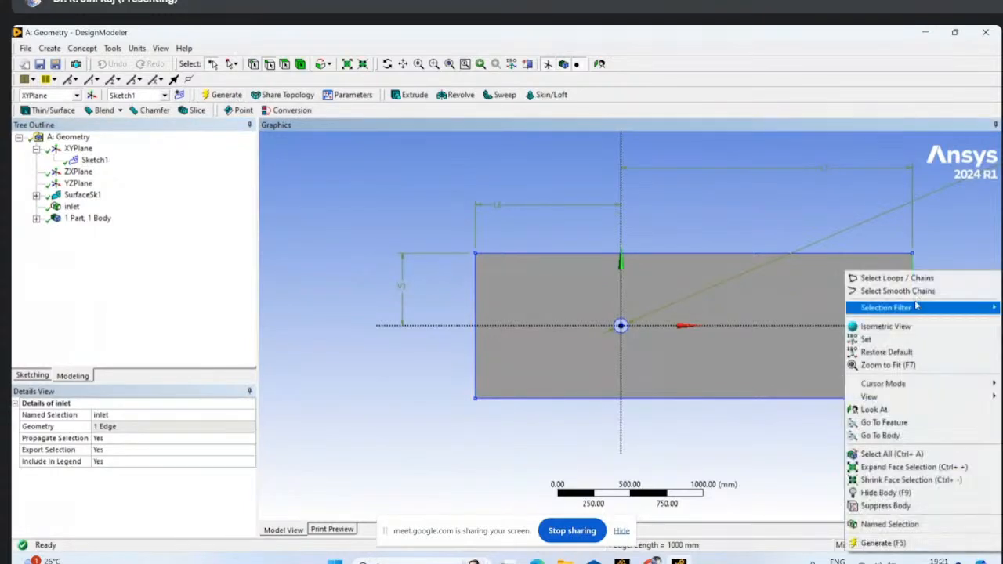
click(881, 526)
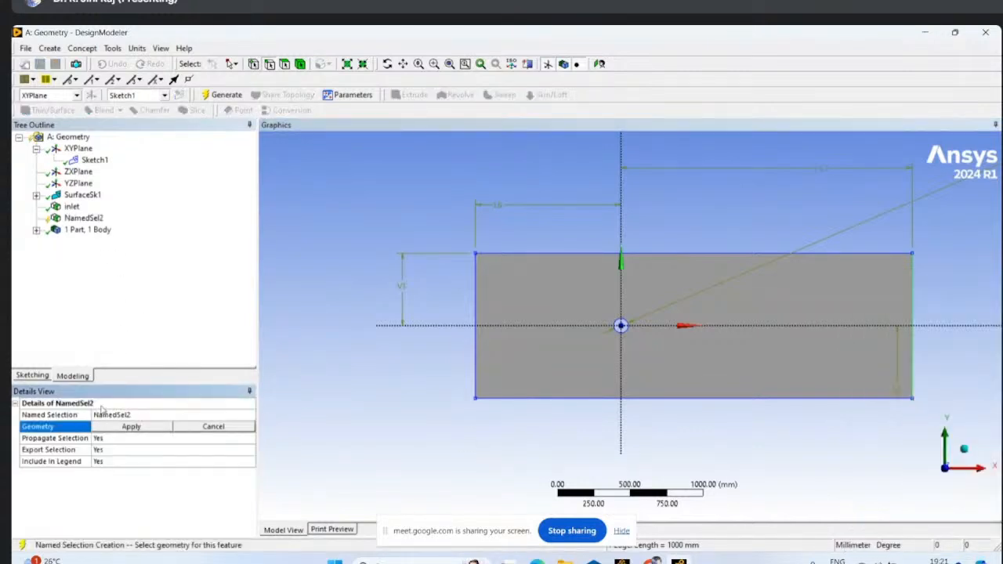
click(118, 423)
text(outlet)
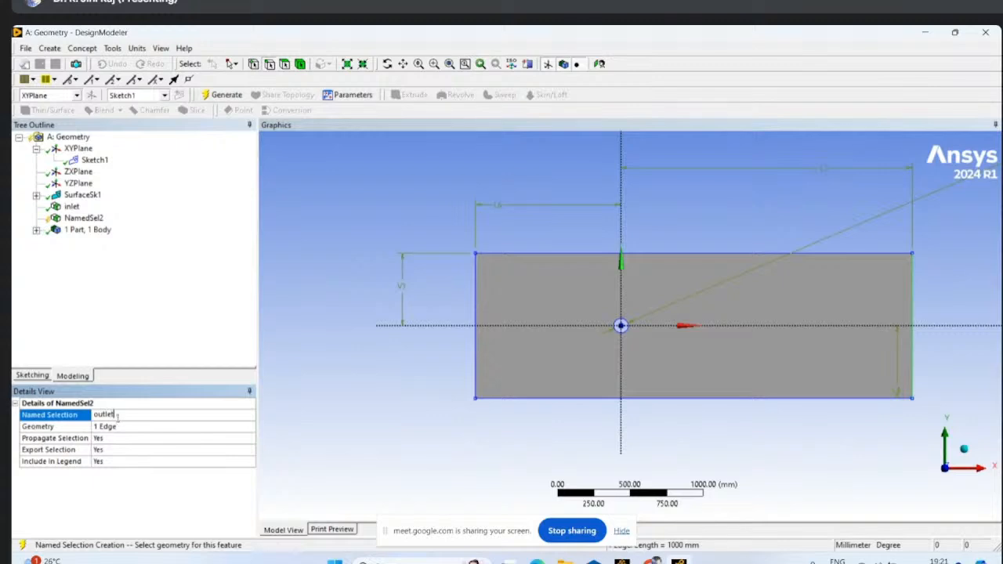
click(153, 271)
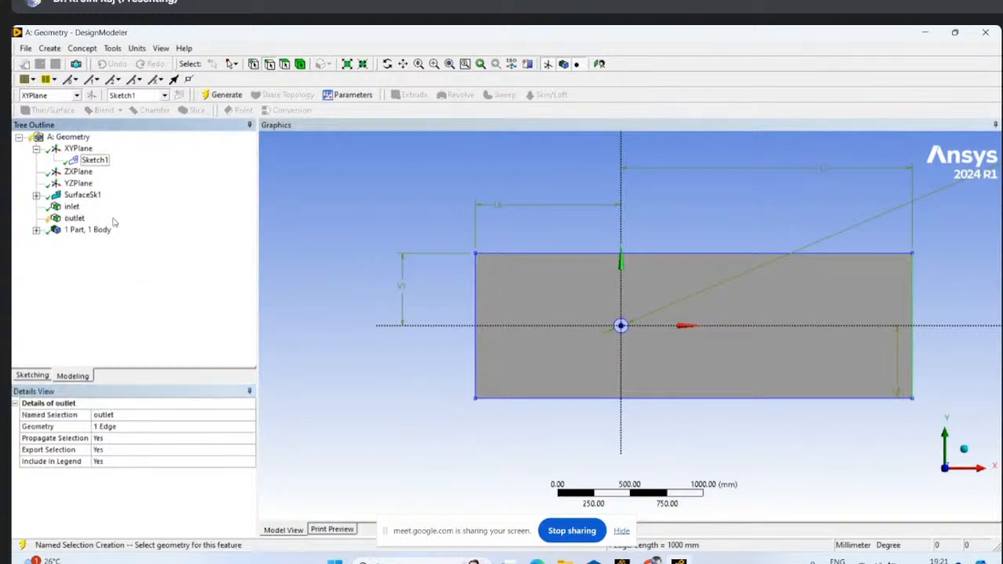
click(682, 253)
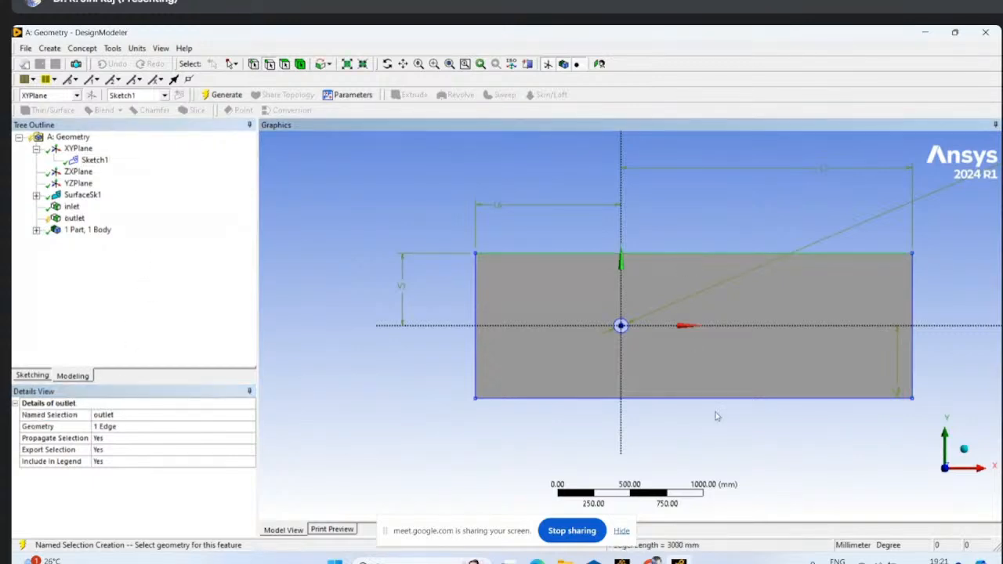
ctrl+click(706, 399)
right_click(706, 398)
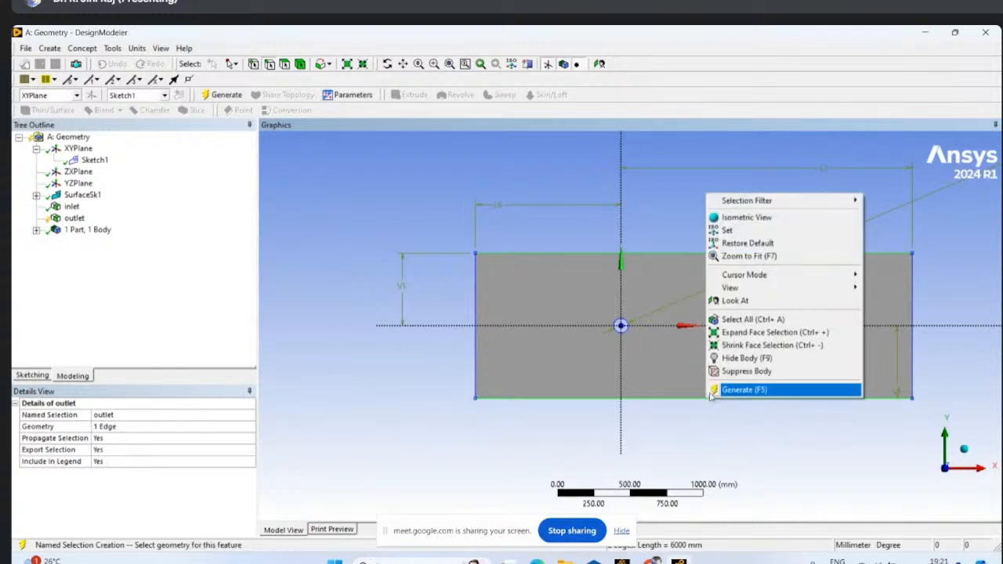
click(118, 289)
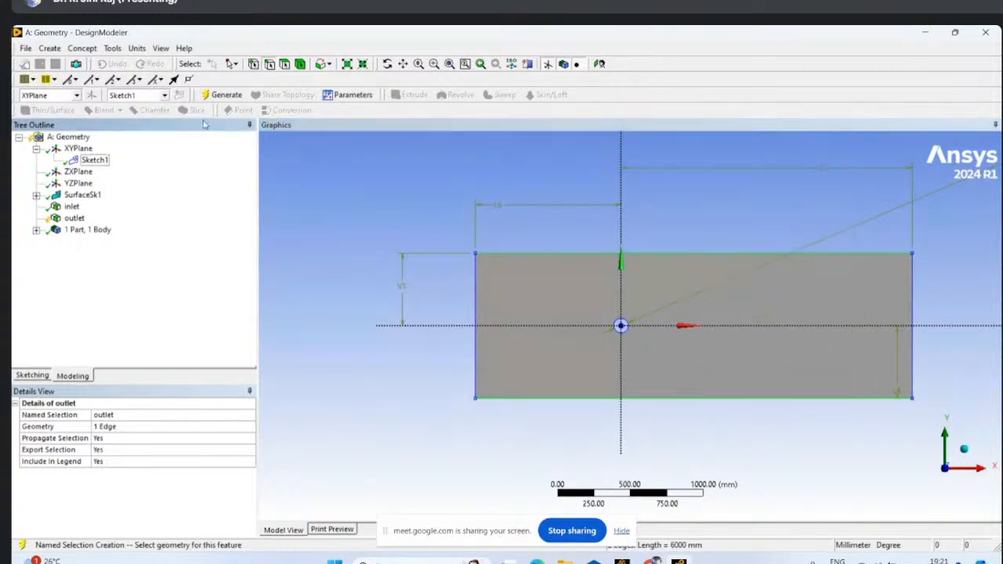
- Generate the outlet selection, and create and generate a named selection called wall for the surface's two horizontal outer edges
click(222, 95)
click(681, 253)
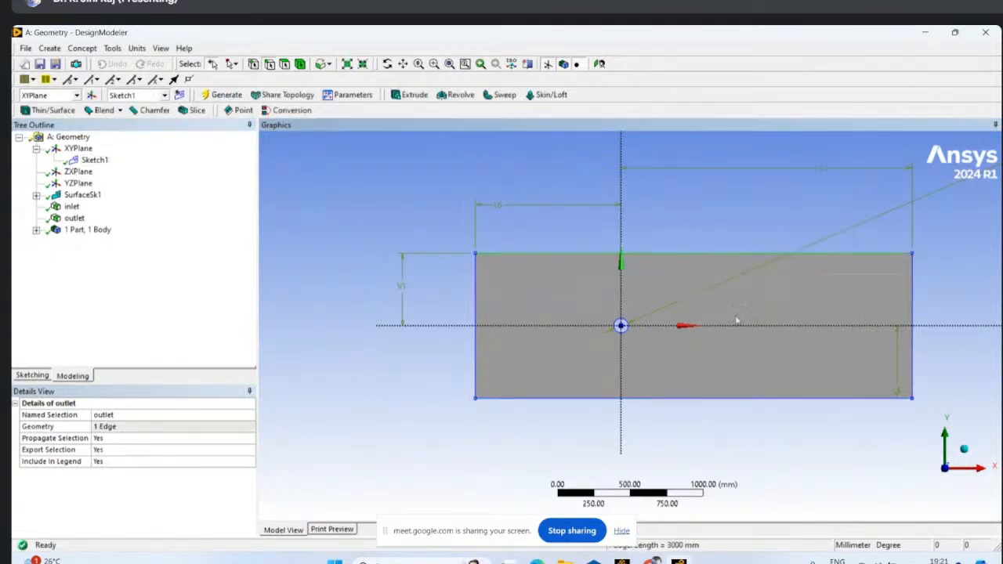
ctrl+click(714, 398)
right_click(715, 404)
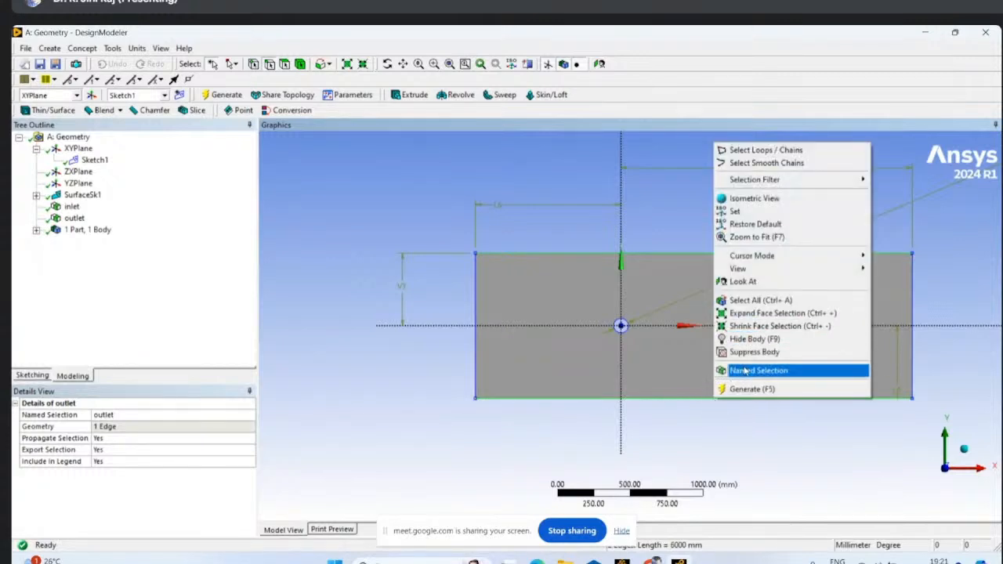
click(737, 369)
click(128, 414)
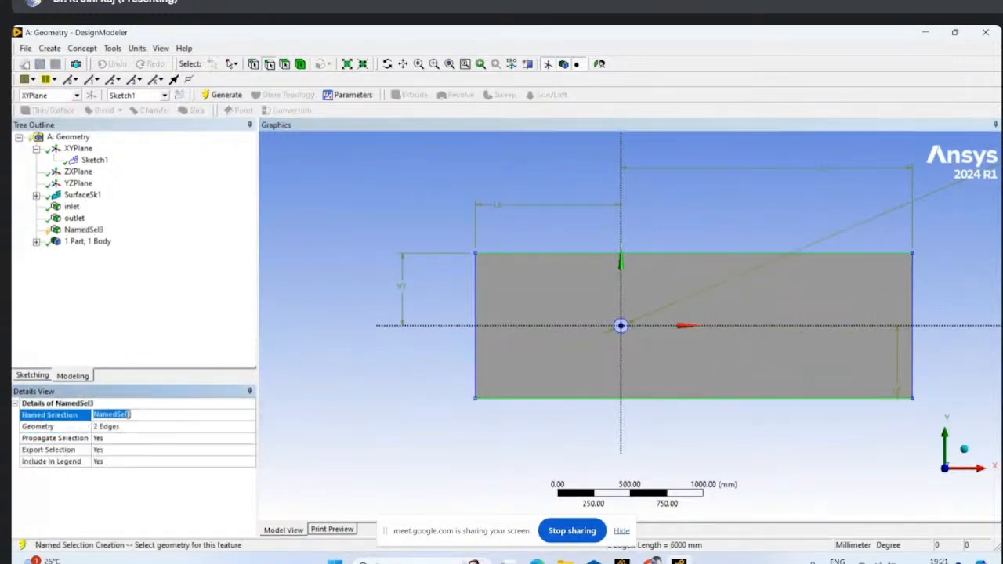
text(wall)
click(139, 304)
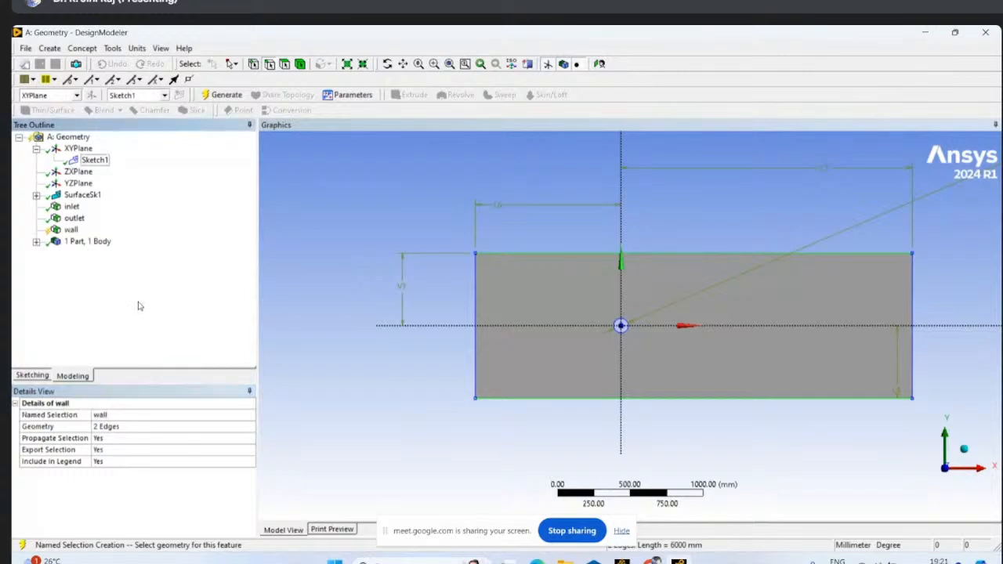
click(226, 94)
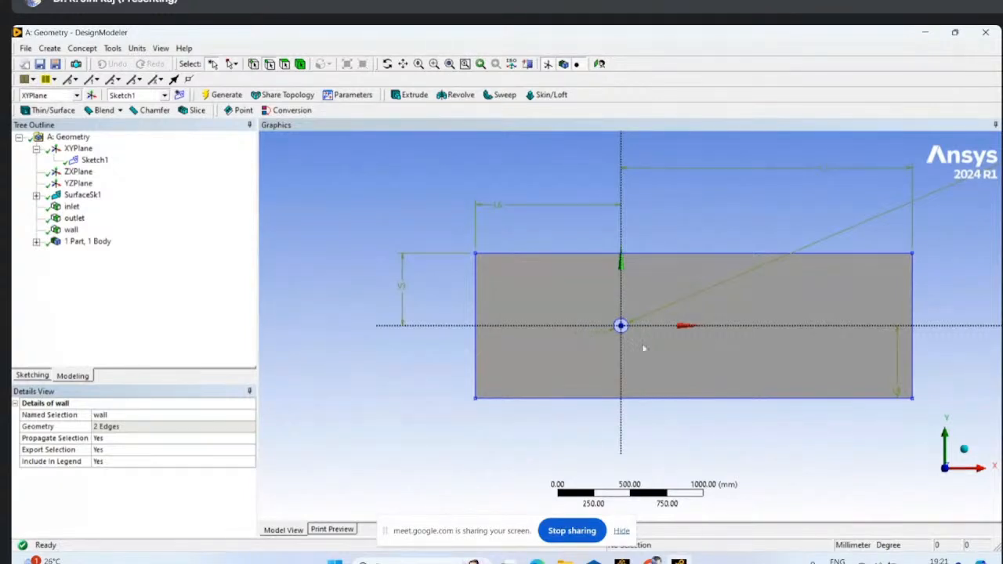
- Examine the circular hole within the rectangular domain surface and the body listed under the part
scroll(631, 337, up, 2)
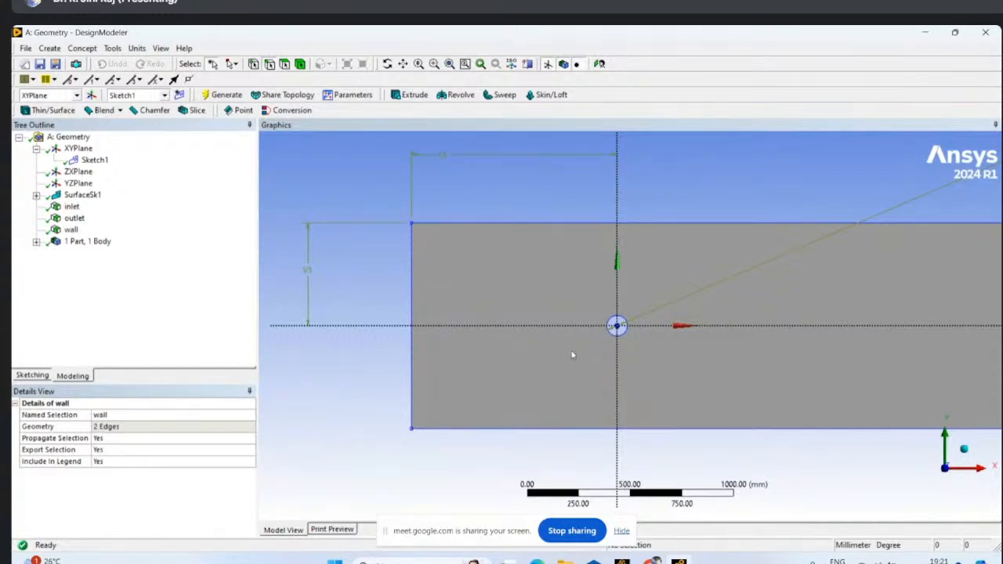
scroll(572, 355, up, 4)
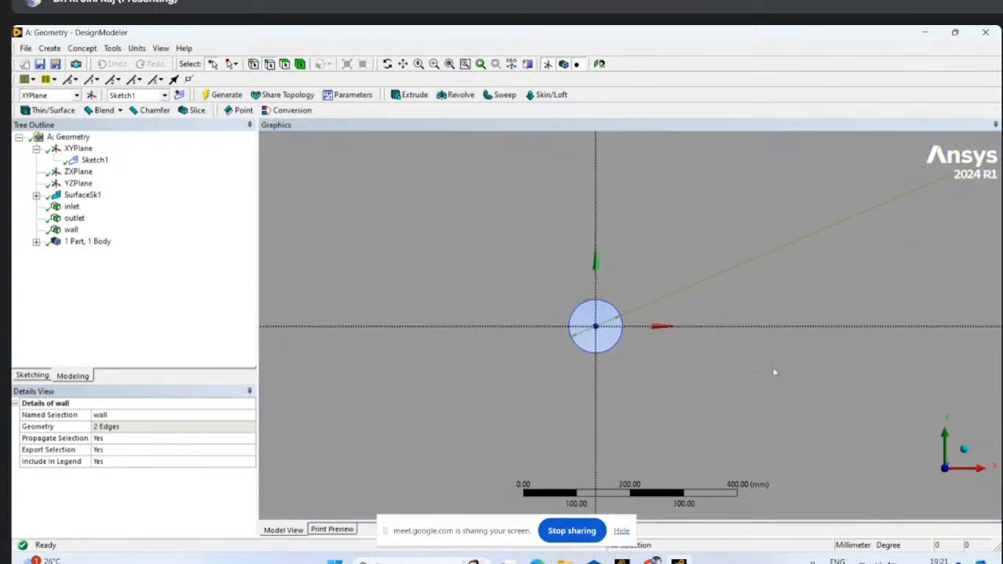
scroll(467, 362, down, 4)
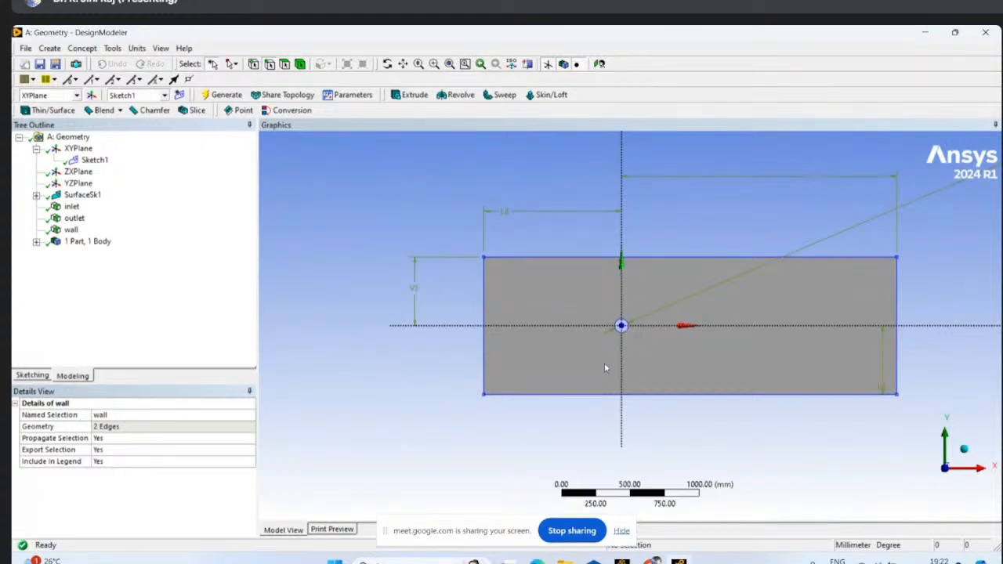
scroll(620, 374, up, 2)
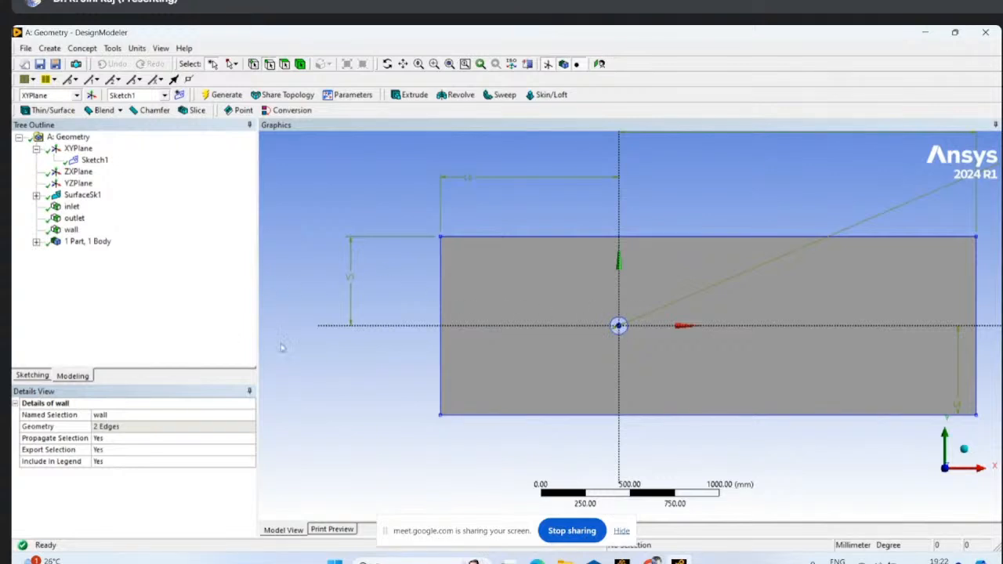
scroll(282, 347, down, 2)
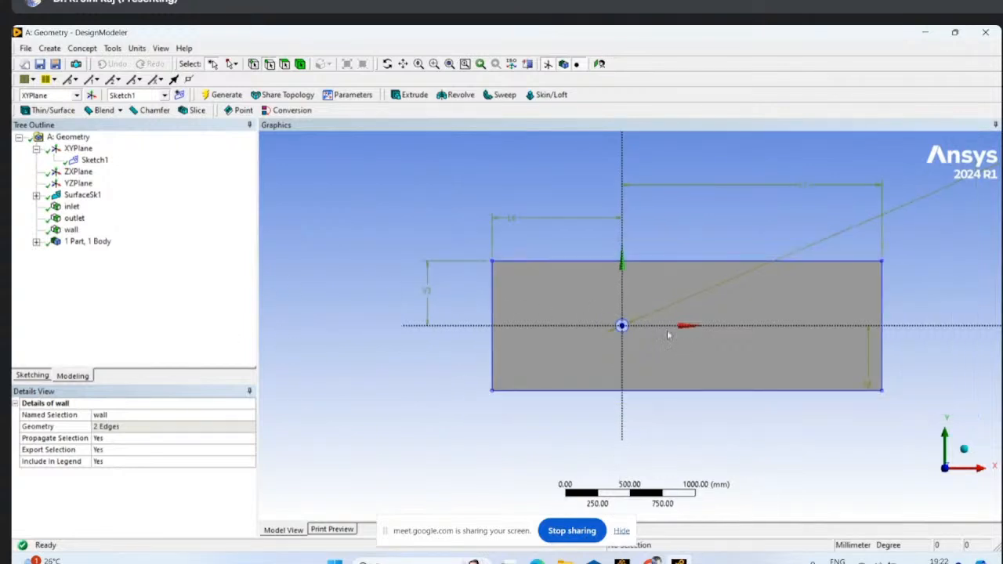
click(621, 325)
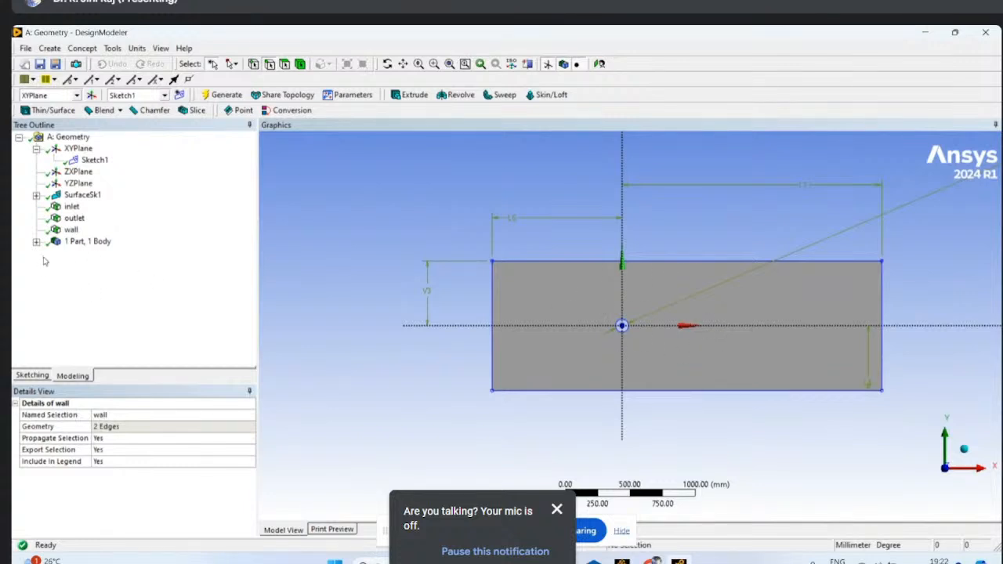
click(36, 243)
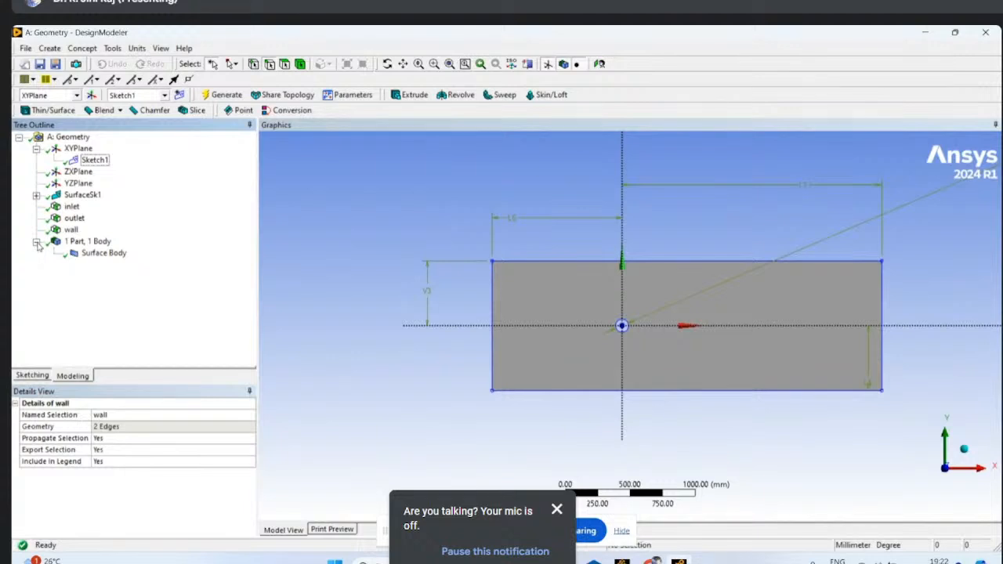
click(36, 243)
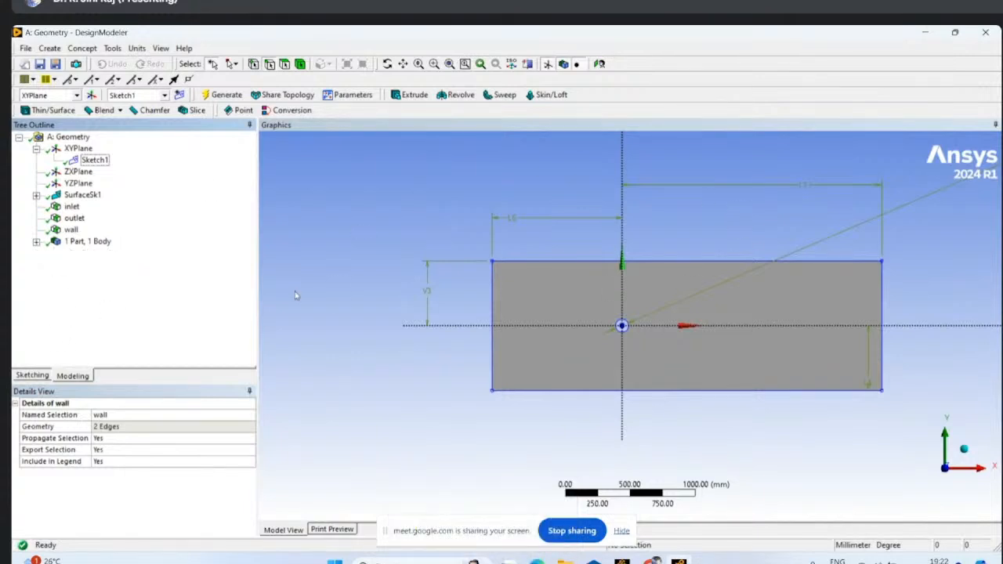
- Leave DesignModeler with the geometry generated, and add a Mesh system in Workbench linked to the Geometry cell, opening its Mesh cell
click(211, 95)
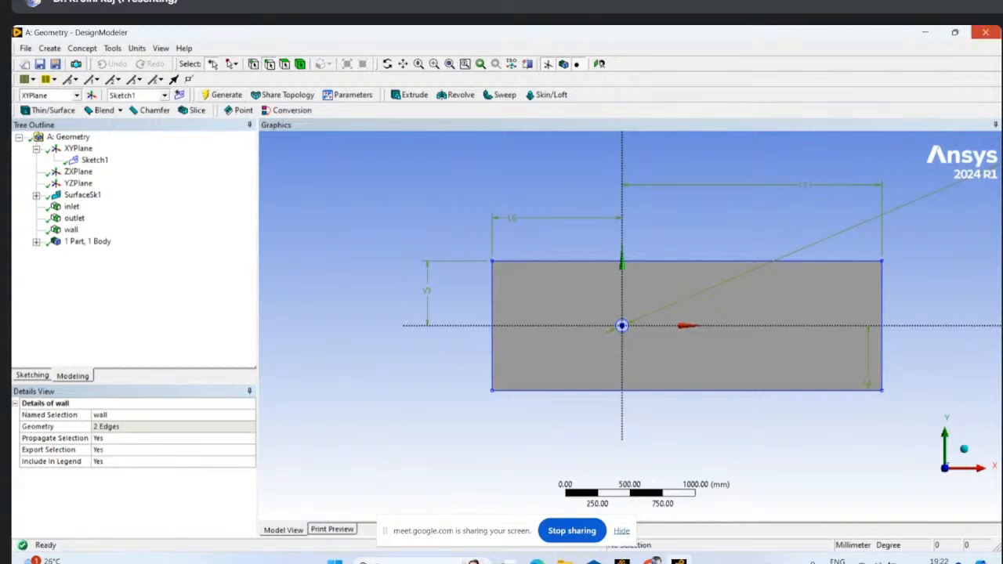
click(985, 32)
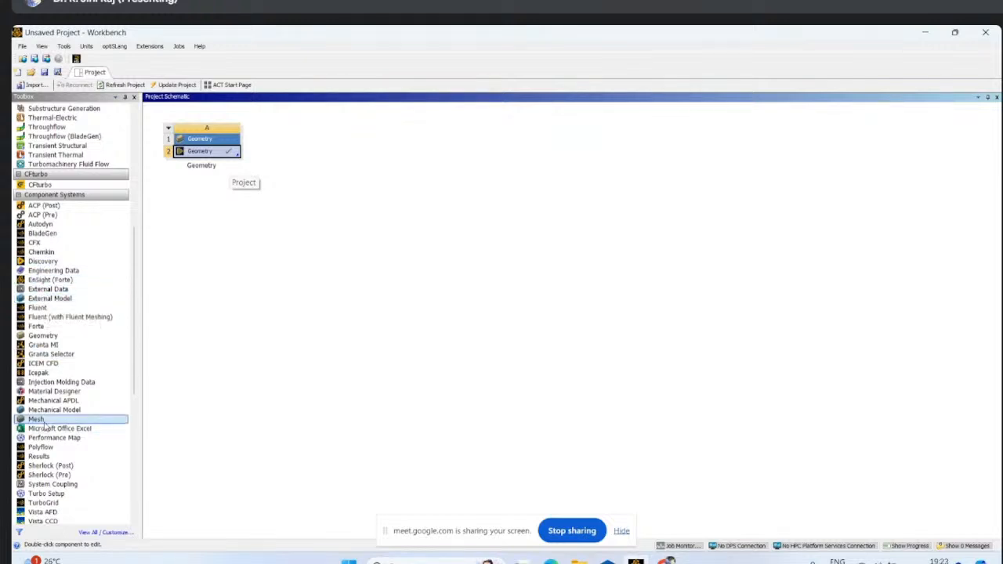
drag(39, 419, 193, 154)
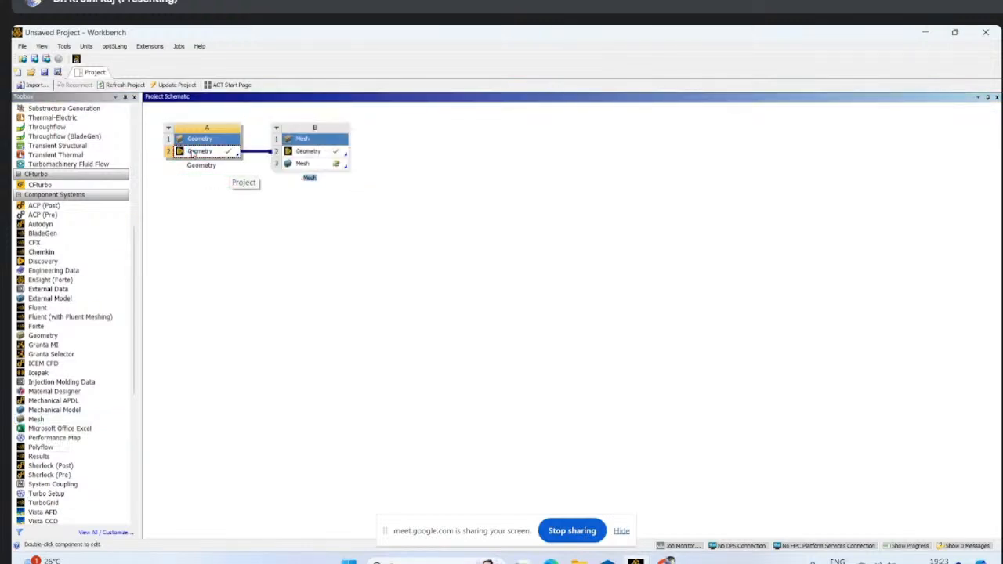
double_click(318, 164)
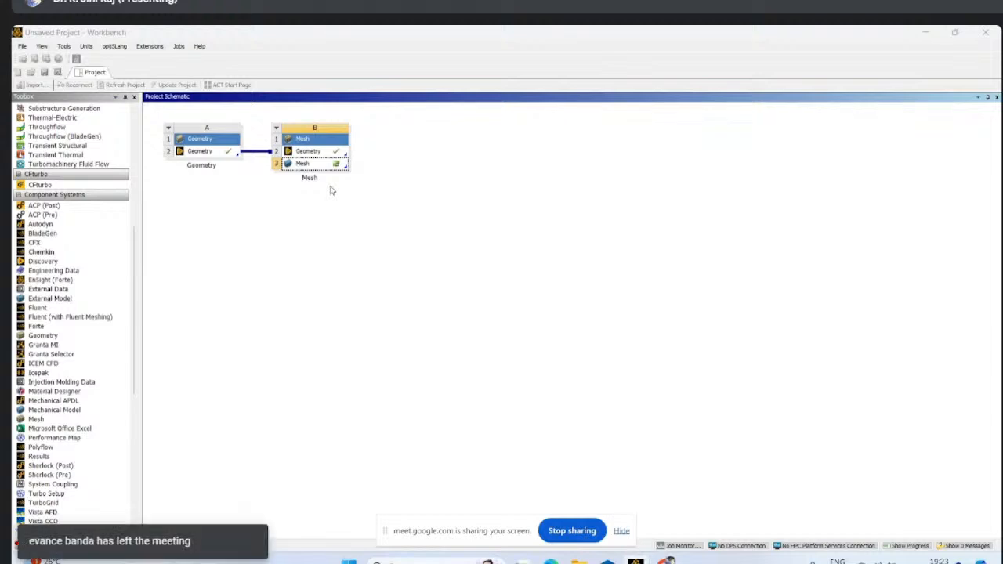
- Switch to Chrome and search Google for y+ calculator in a new browser tab
mouse_move(666, 556)
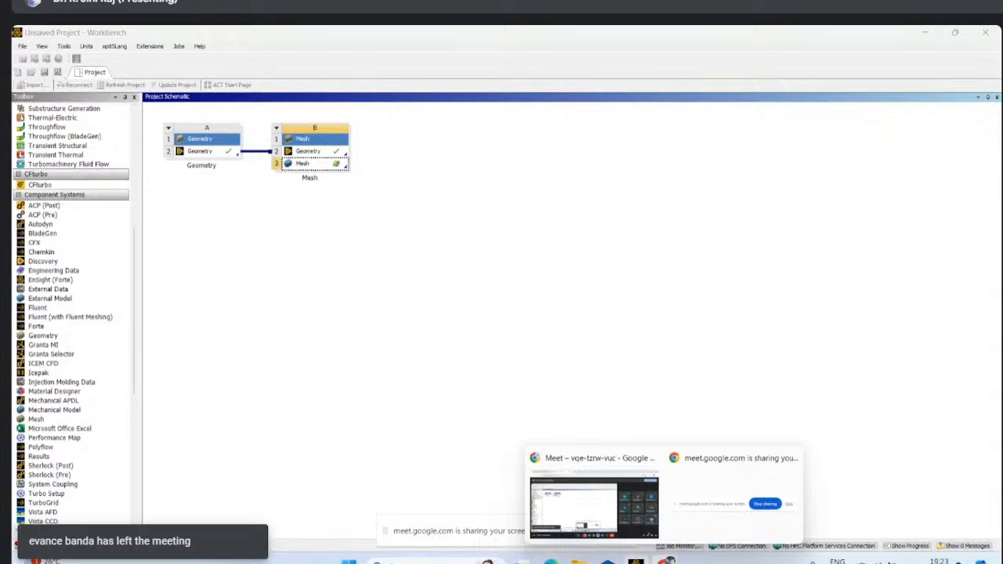
click(627, 479)
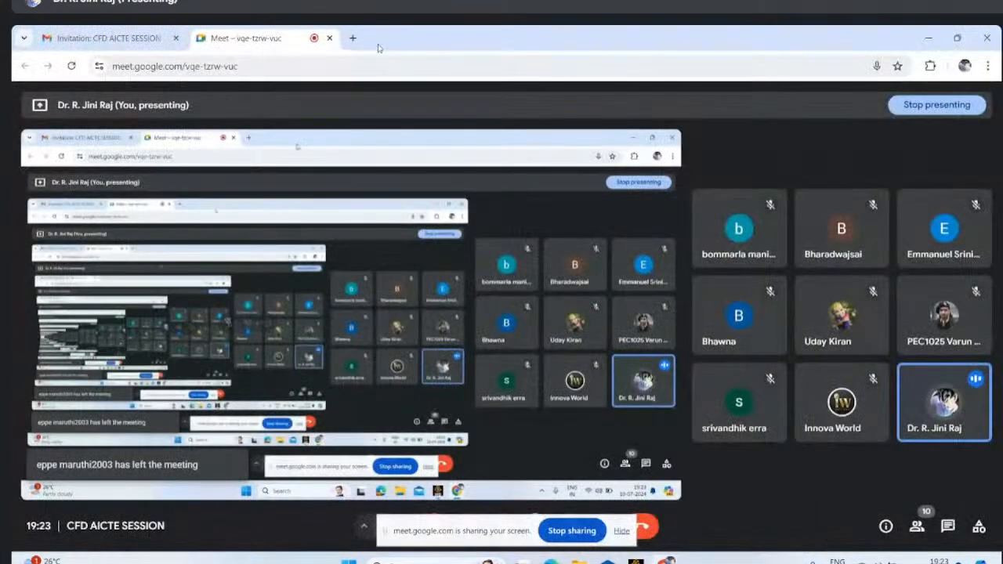
click(353, 37)
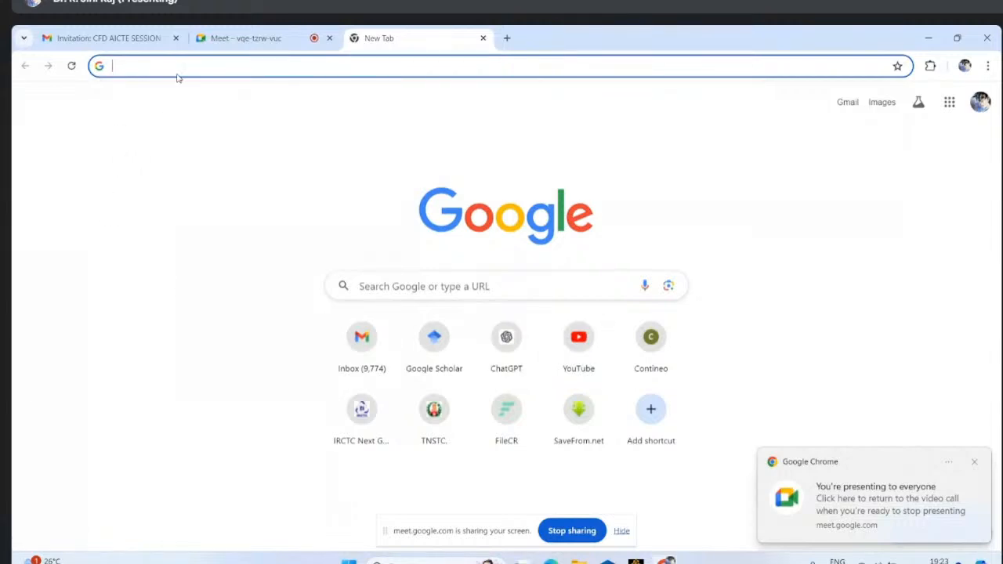
key(alt+Tab)
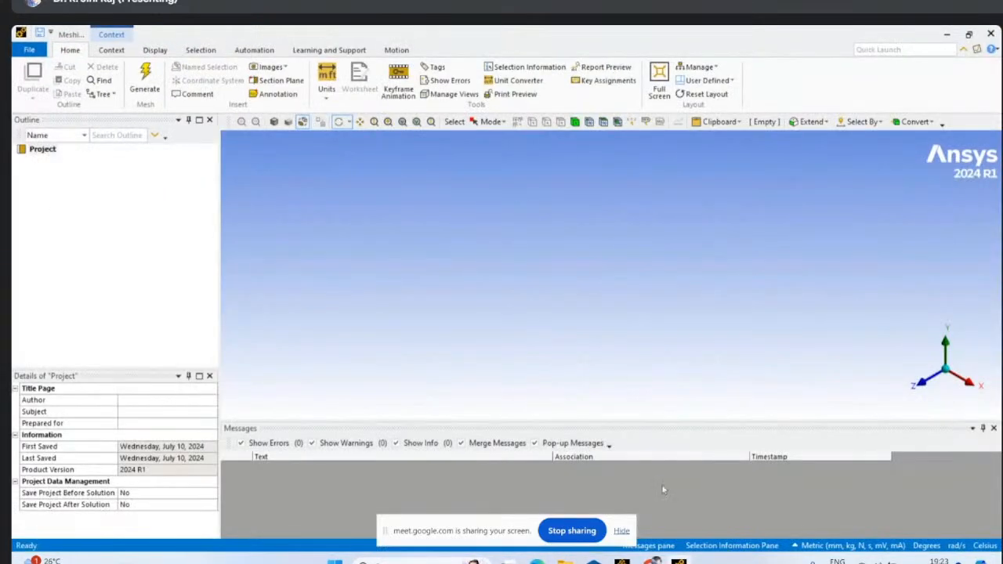
mouse_move(650, 561)
click(611, 540)
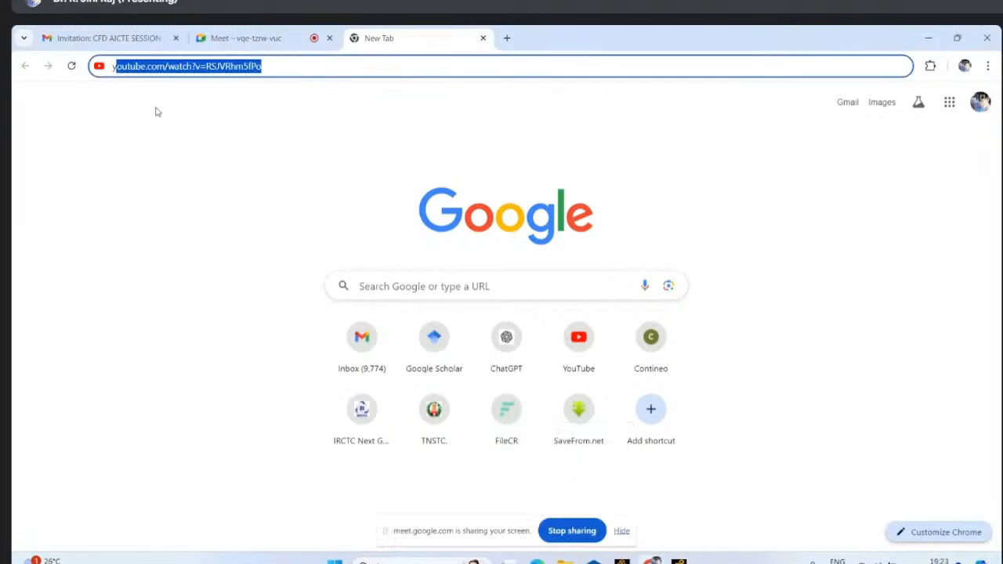
text(y+ calculator)
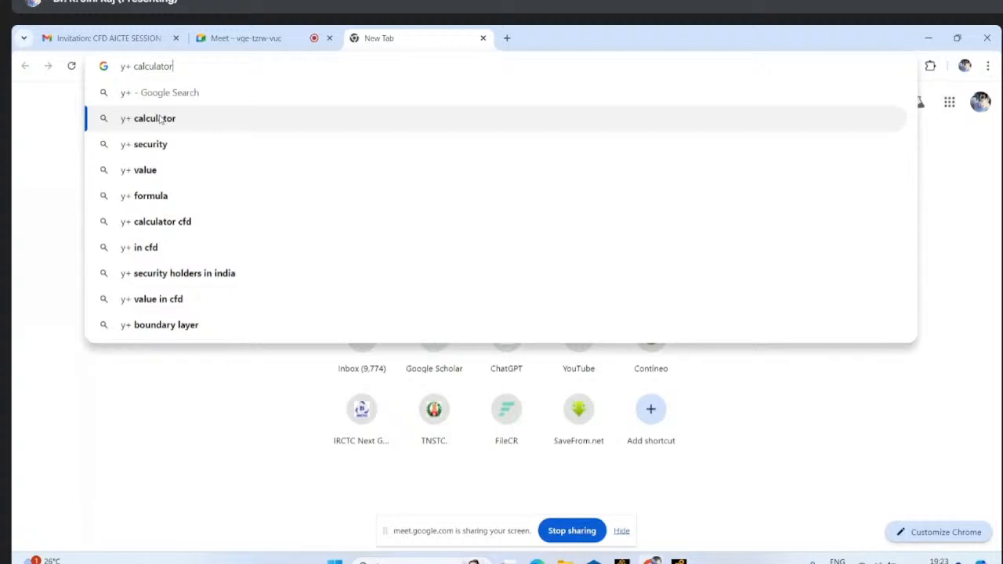
key(Return)
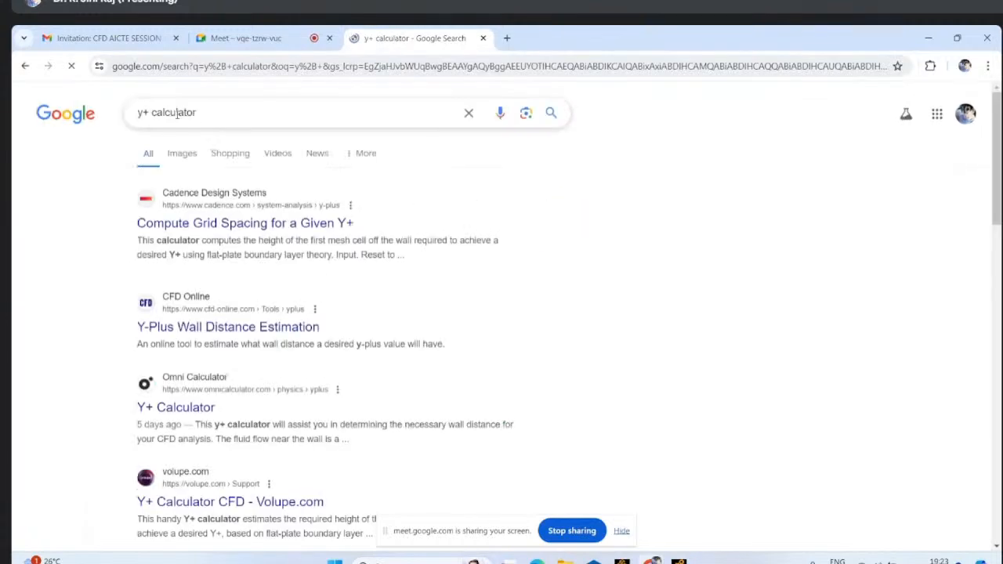
- Open CFD Online's Y-Plus Wall Distance Estimation result in a separate browser tab and bring up that page
right_click(235, 339)
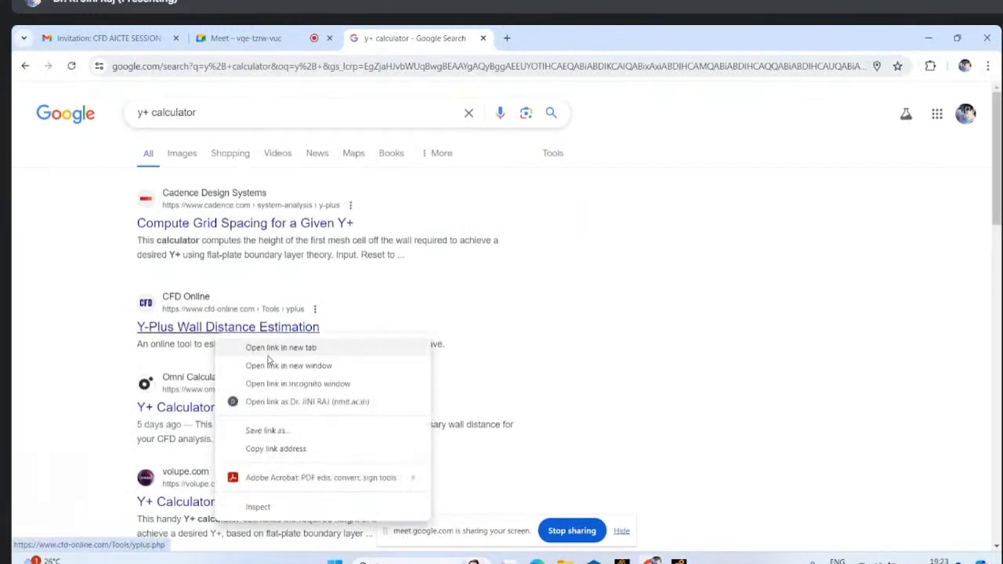
click(266, 348)
scroll(253, 358, down, 4)
scroll(253, 369, down, 3)
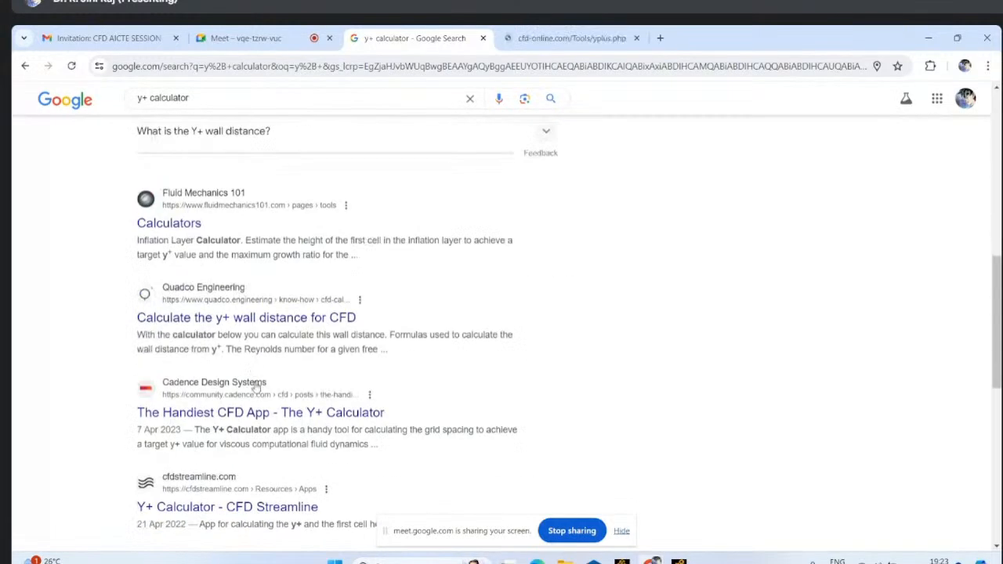
click(558, 37)
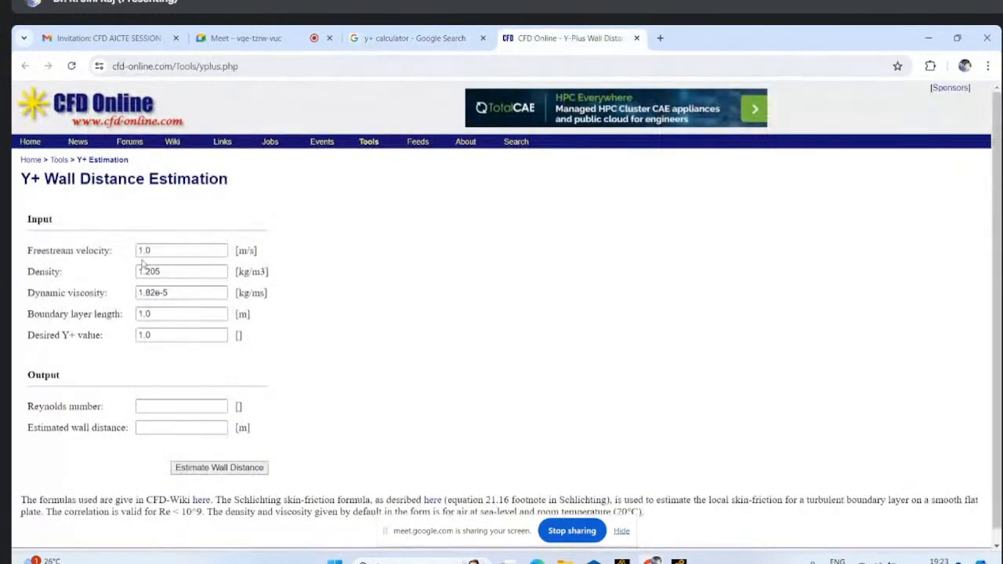
- Set the freestream velocity to 2 m/s and the boundary layer length to 0.1 m in the Y+ estimation form
drag(196, 249, 138, 250)
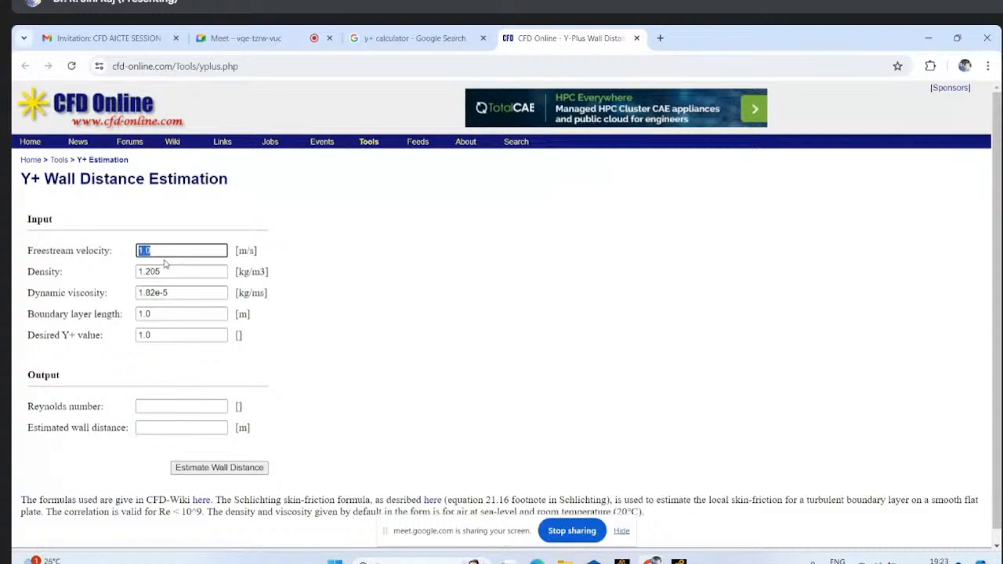
text(2)
drag(160, 315, 130, 316)
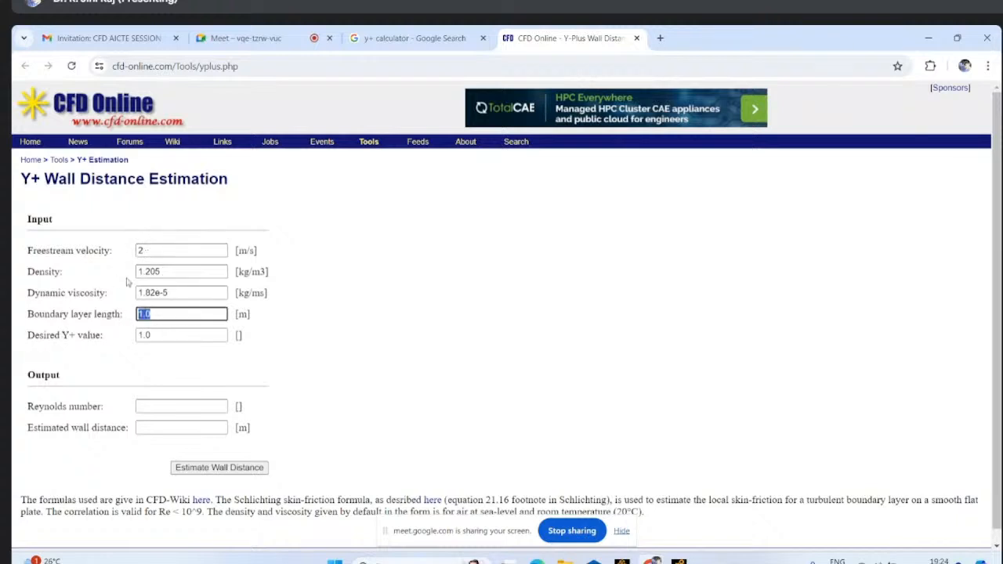
drag(28, 314, 122, 312)
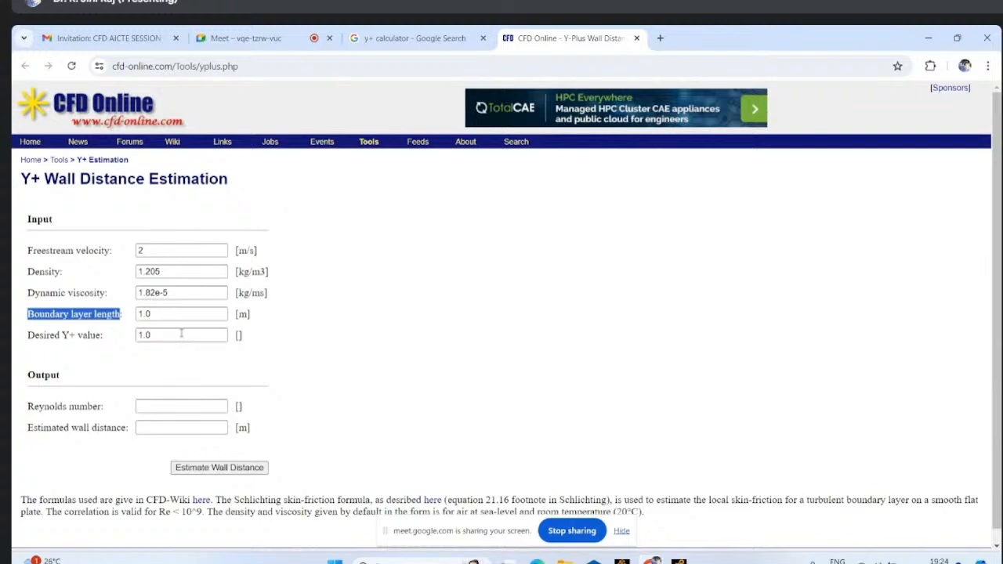
click(121, 314)
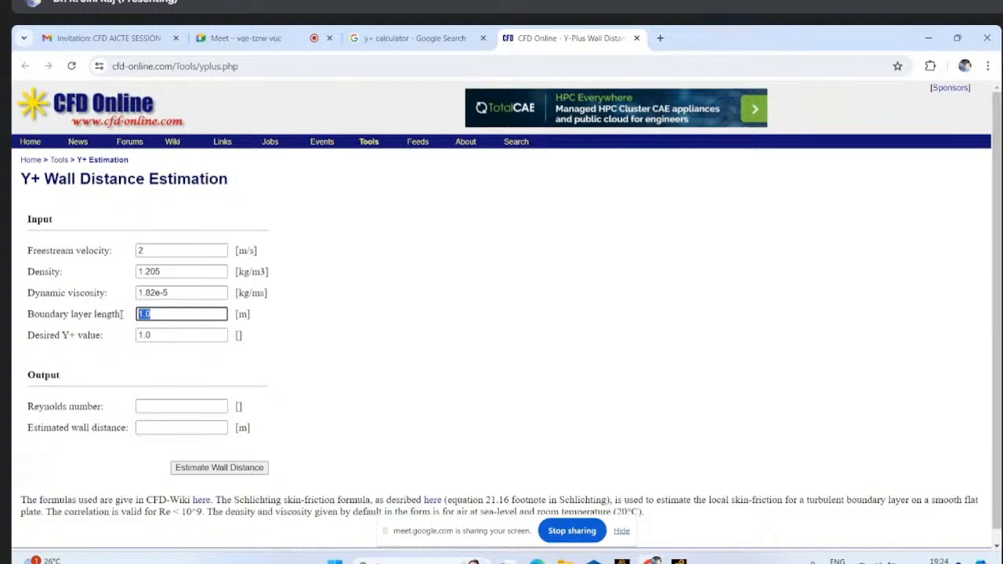
text(0.1)
- Set the desired Y+ value to 30 and estimate the wall distance, reviewing the Reynolds number and wall distance outputs
click(166, 335)
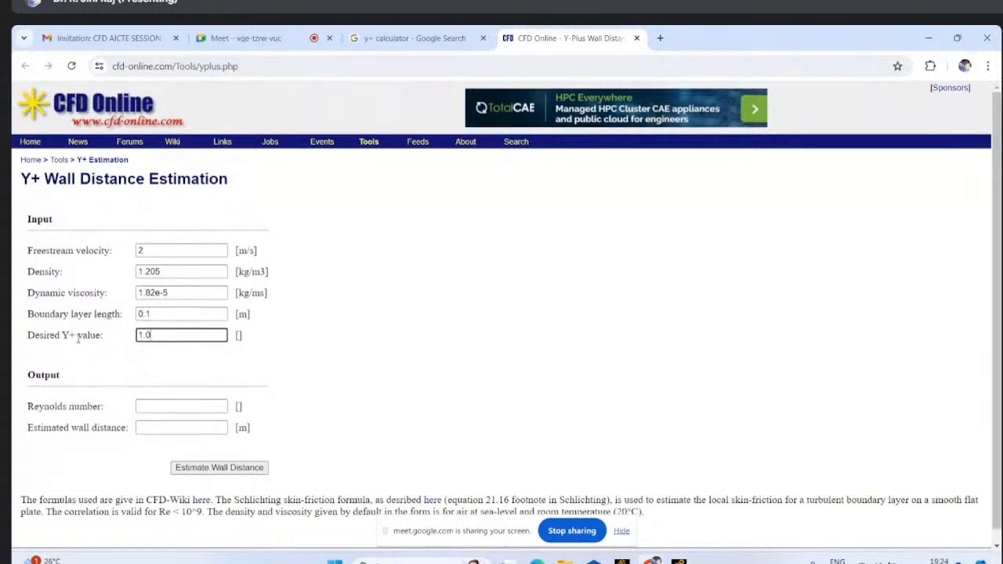
drag(78, 336, 62, 335)
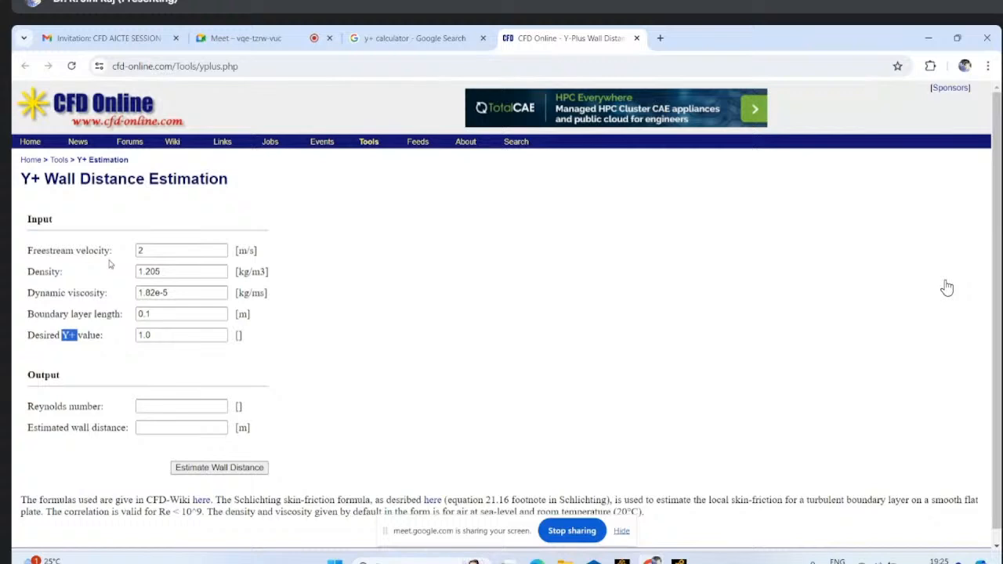
double_click(143, 335)
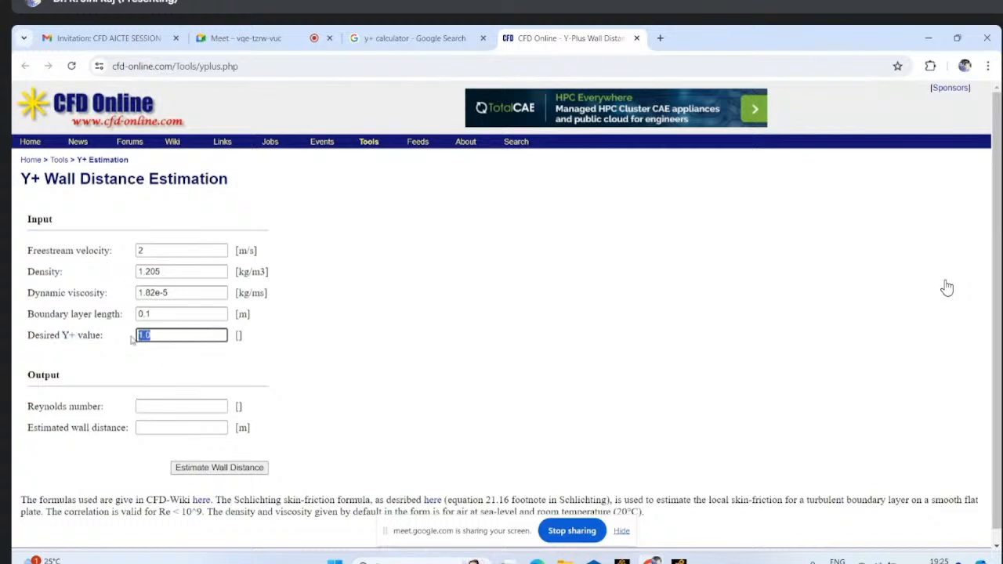
text(30)
click(205, 468)
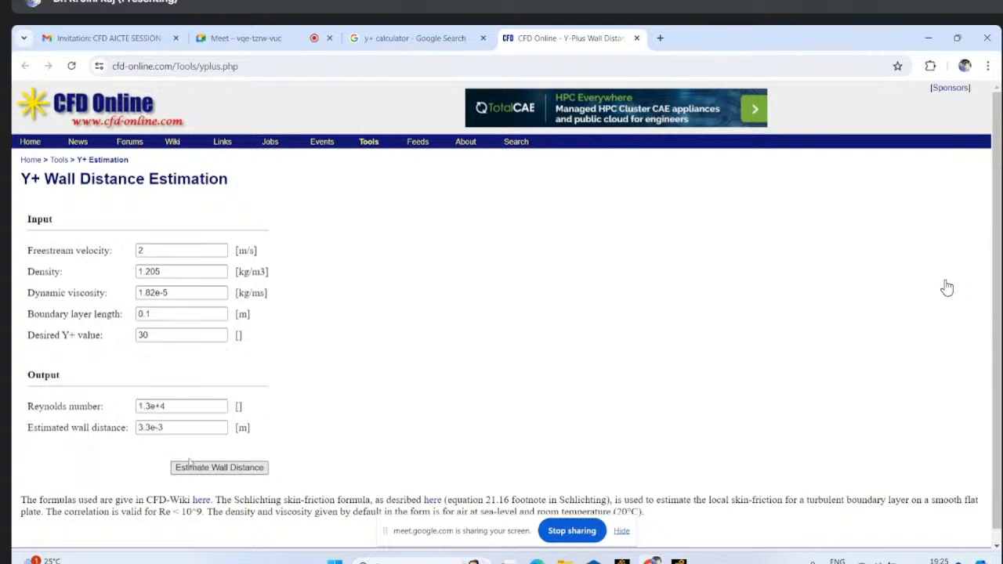
triple_click(192, 429)
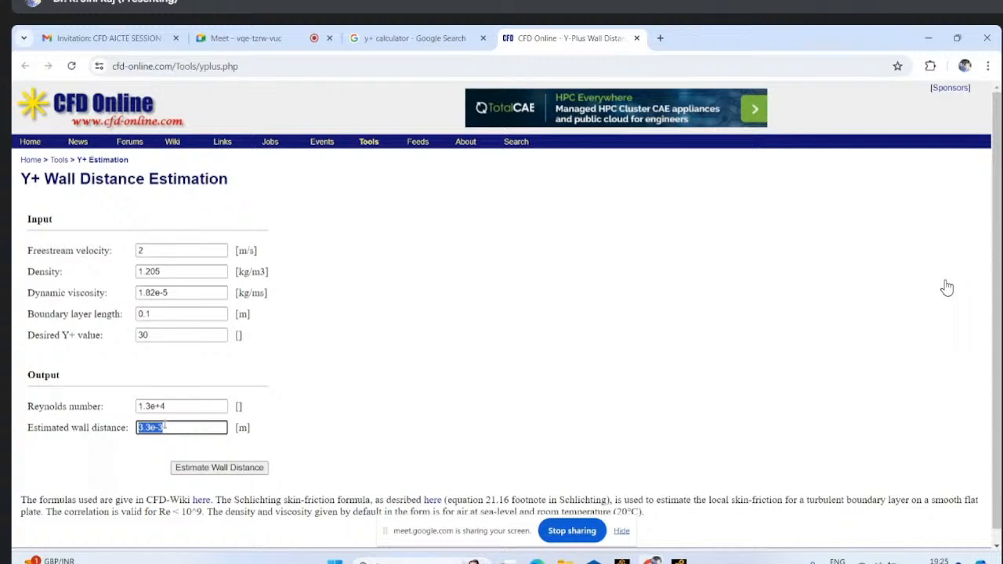
drag(166, 406, 145, 402)
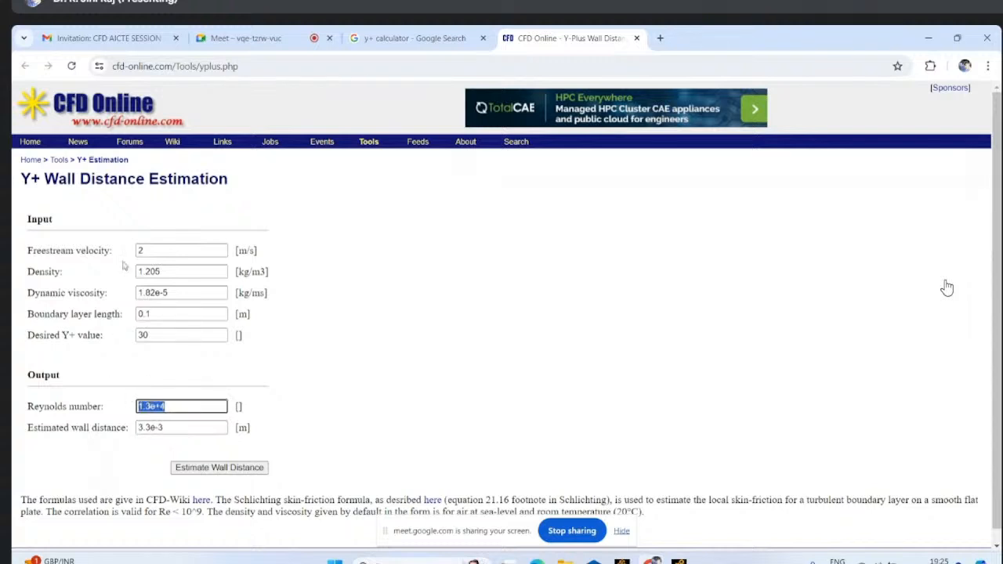
drag(142, 251, 128, 254)
drag(168, 313, 127, 318)
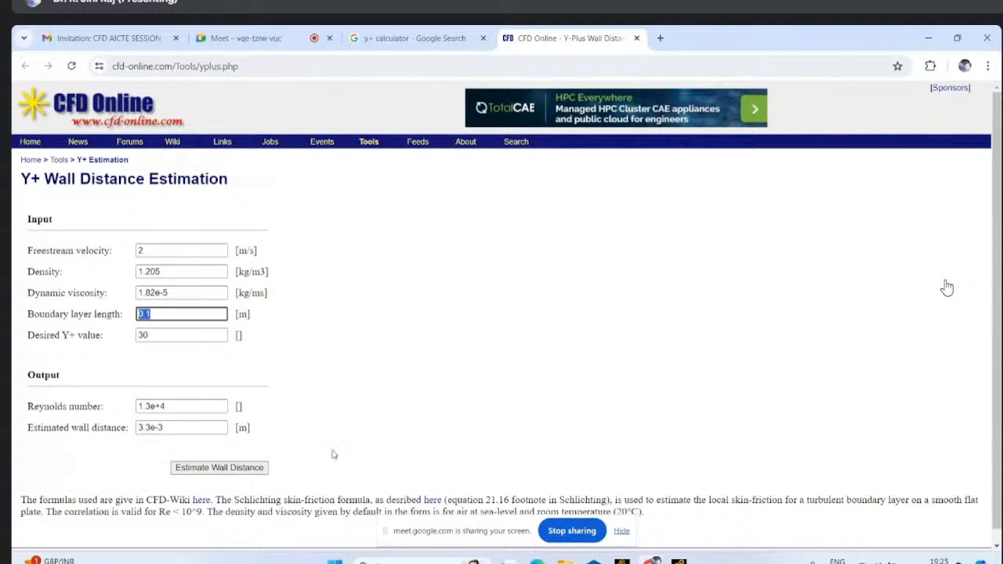
click(174, 407)
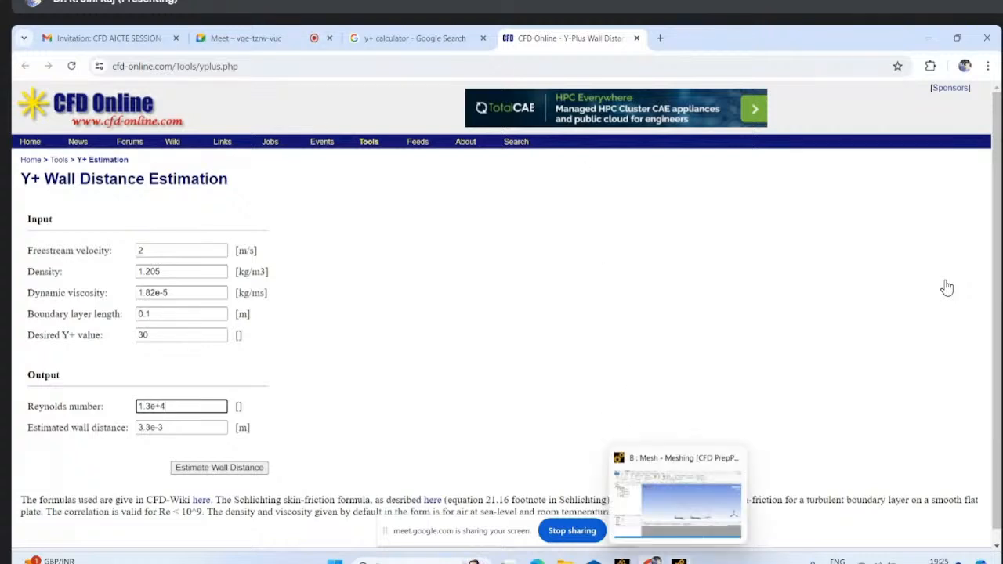
- Switch to the Ansys Meshing window, orient the geometry along the Z axis and select the Mesh object in the model tree
click(678, 561)
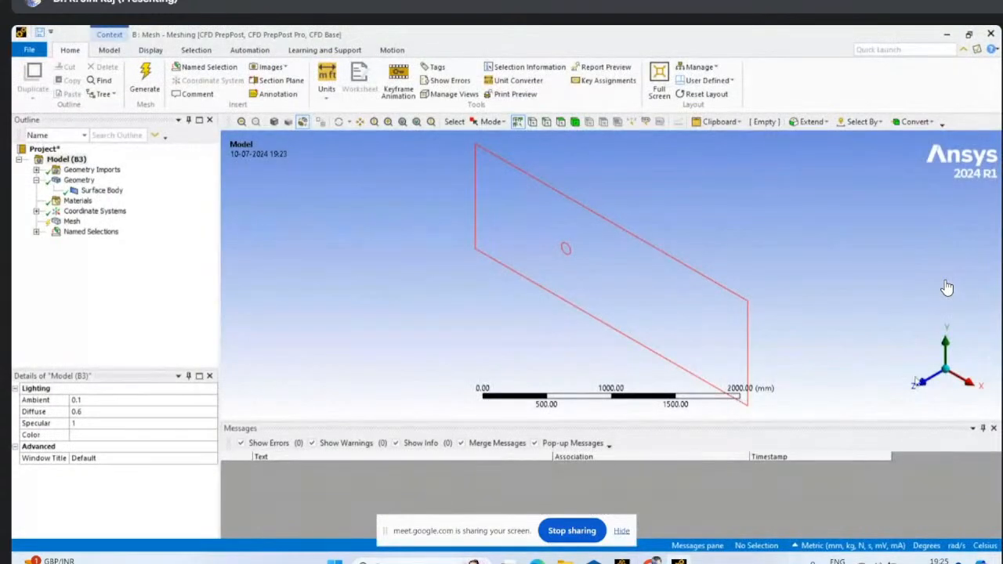
click(928, 383)
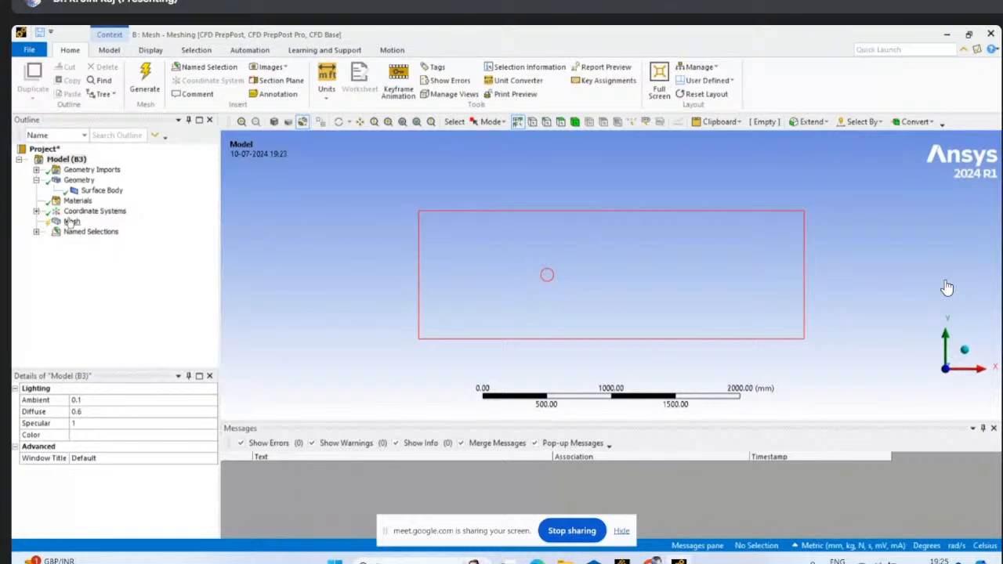
click(71, 220)
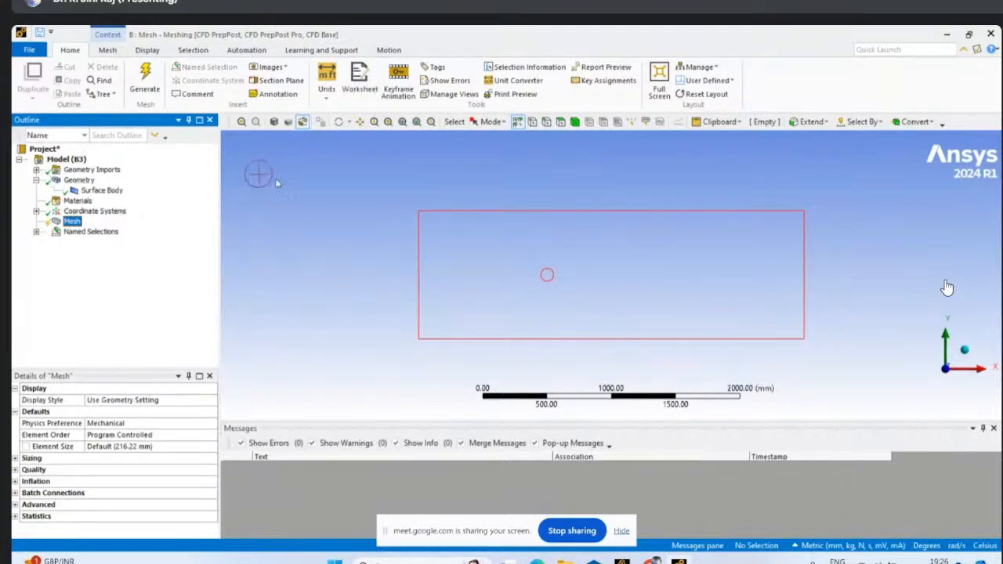
click(72, 221)
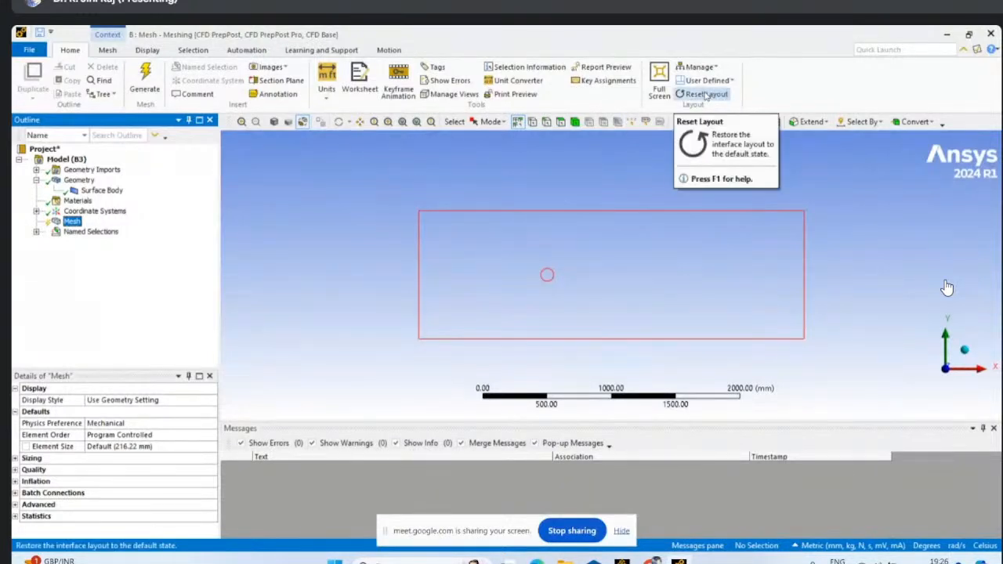
click(715, 69)
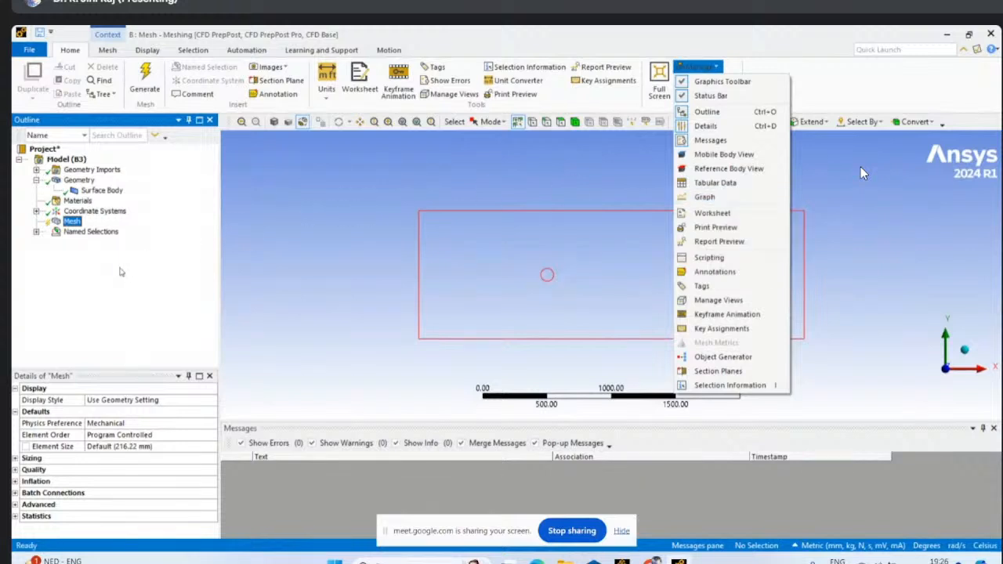
click(855, 94)
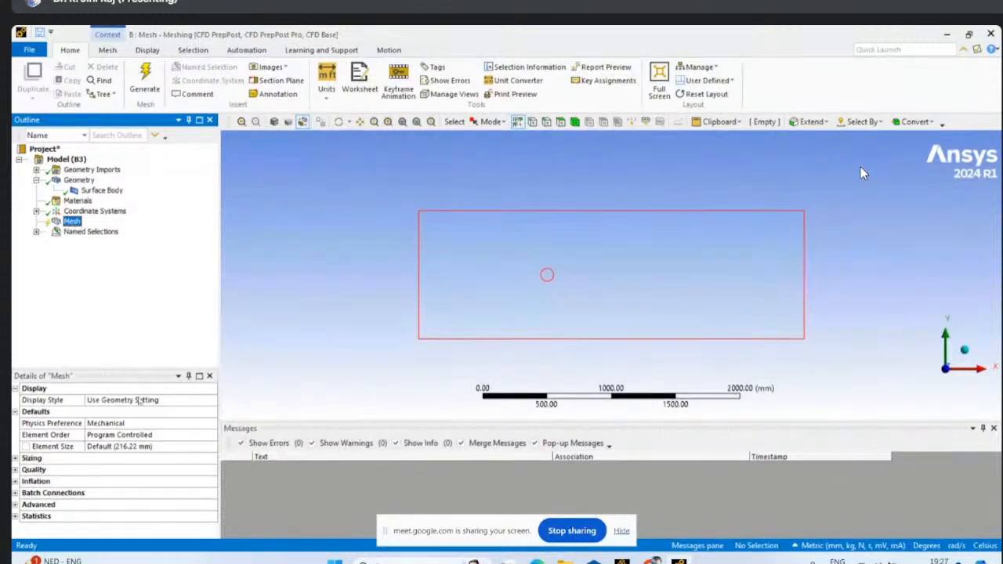
- Set the mesh's physics preference to CFD
click(157, 423)
click(212, 424)
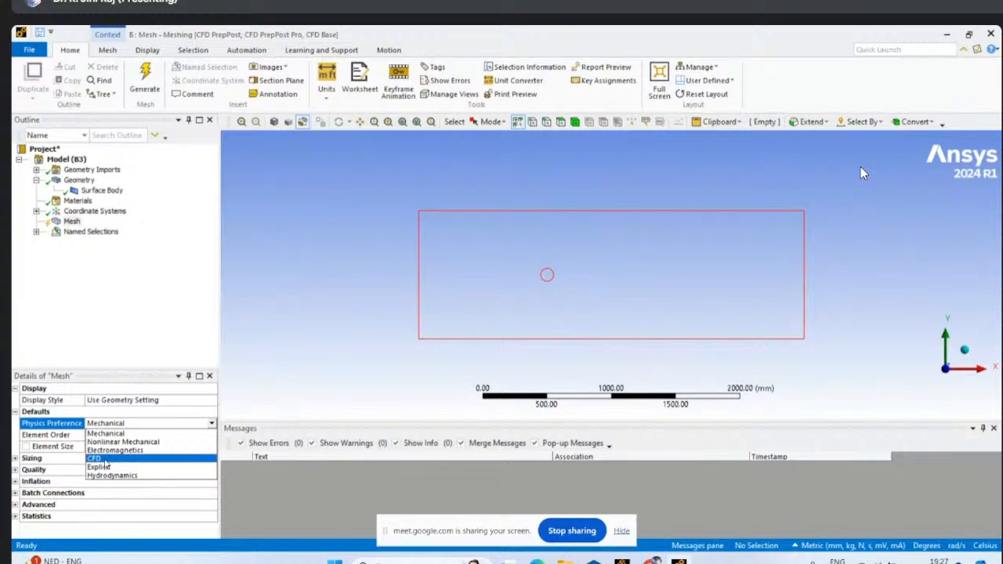
click(102, 460)
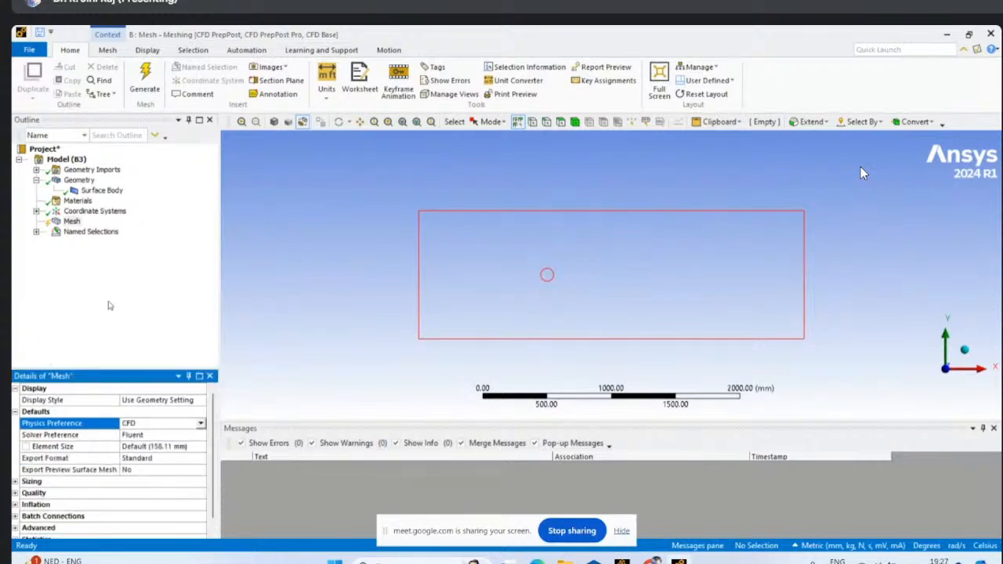
click(166, 447)
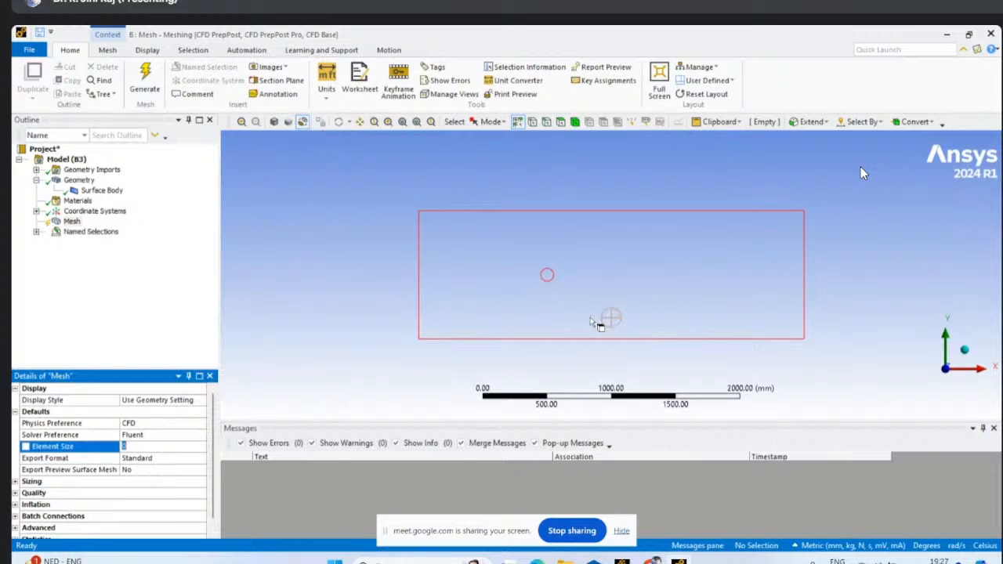
click(647, 352)
click(162, 447)
key(Escape)
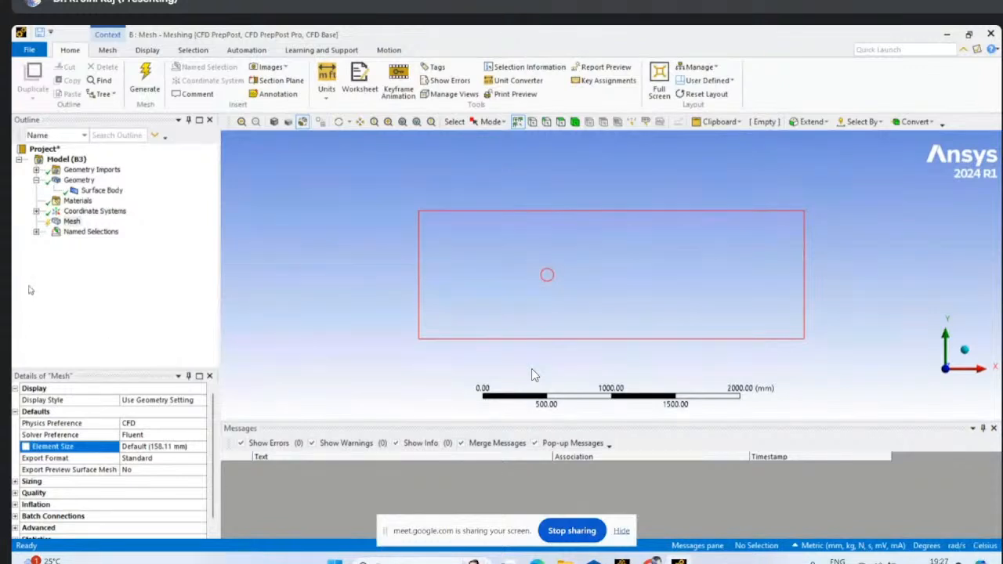
- Generate the mesh with the default element size, and regenerate it with an element size of 100 mm
right_click(71, 222)
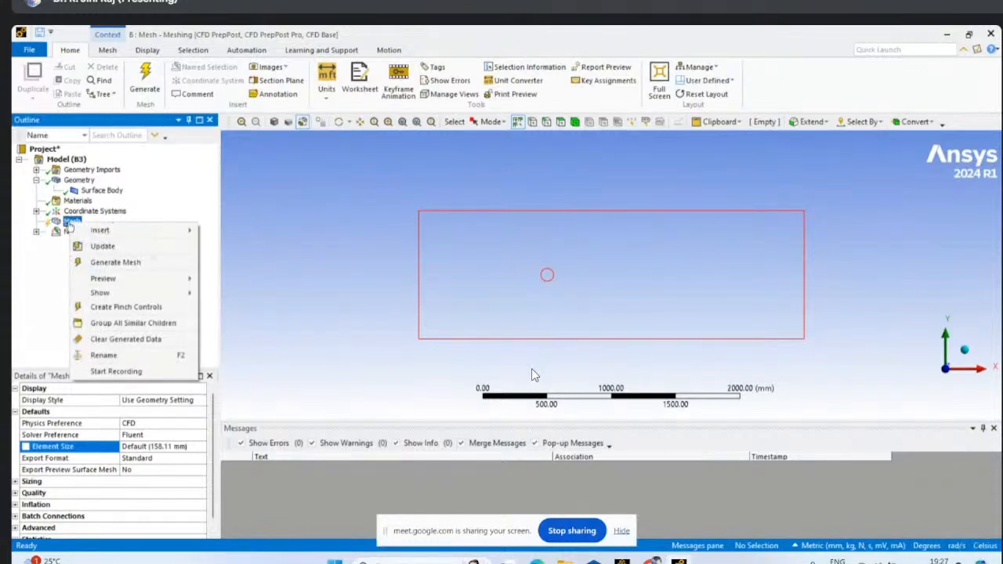
click(107, 266)
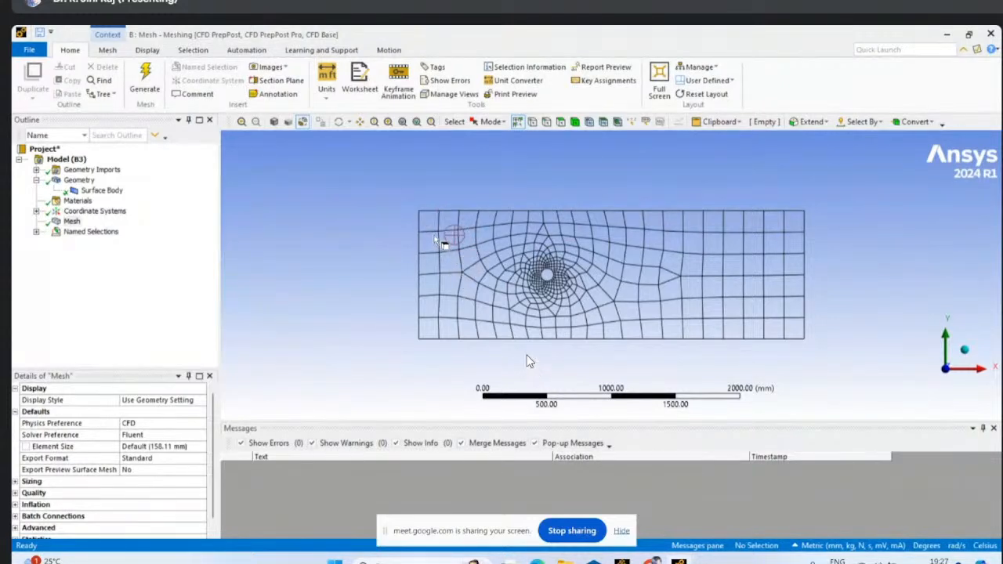
click(165, 445)
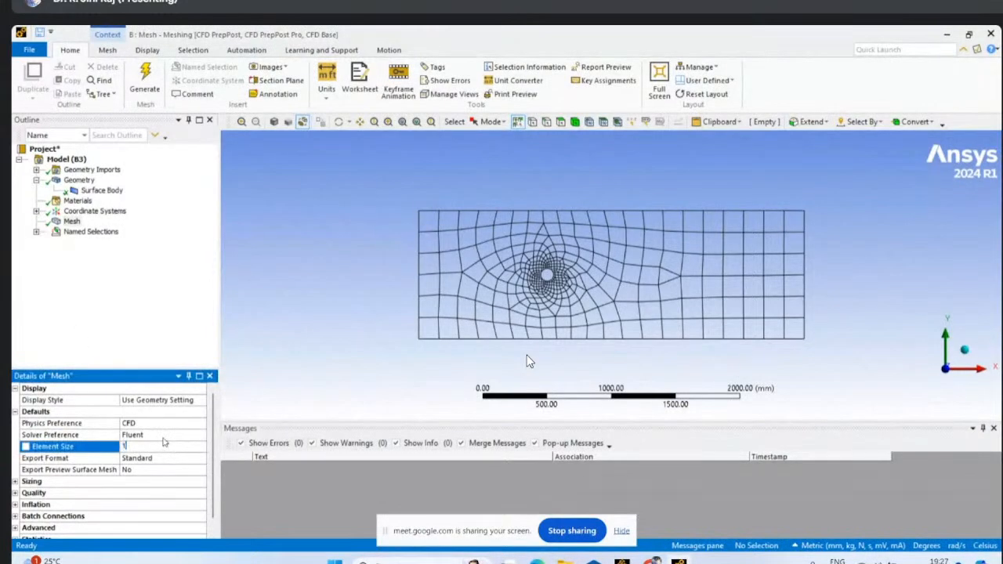
text(100)
key(Return)
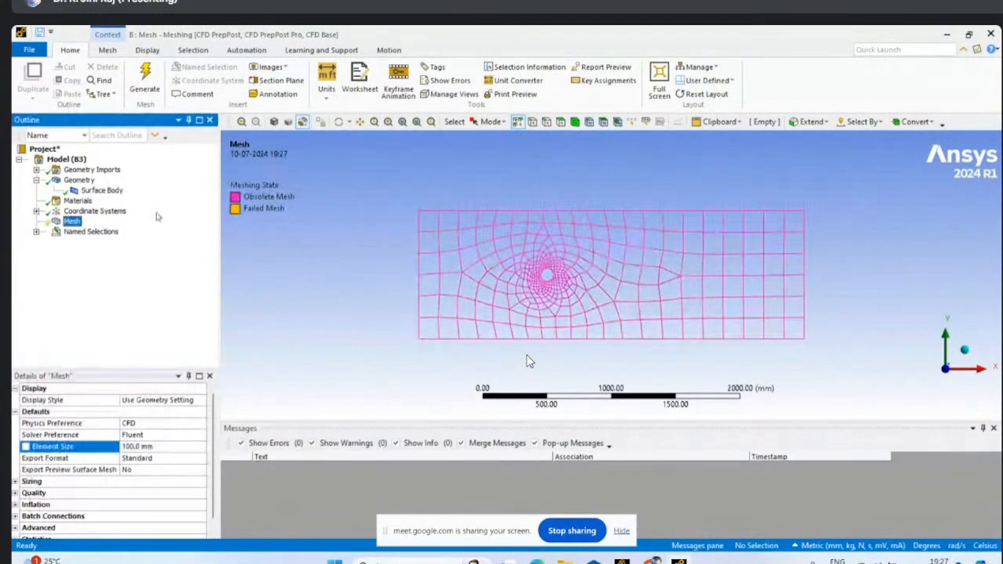
click(145, 73)
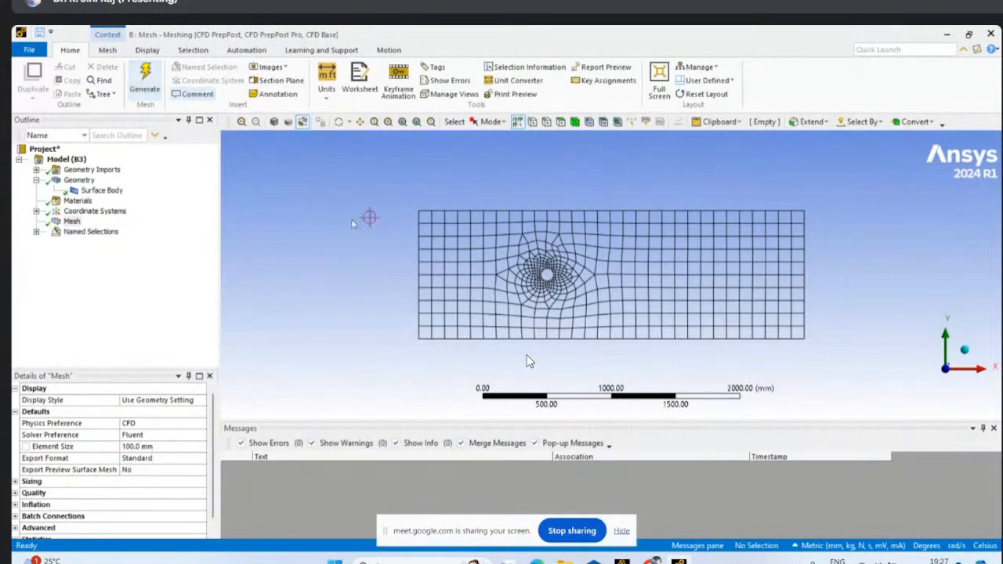
- Set the global mesh element size to 10 mm
click(130, 447)
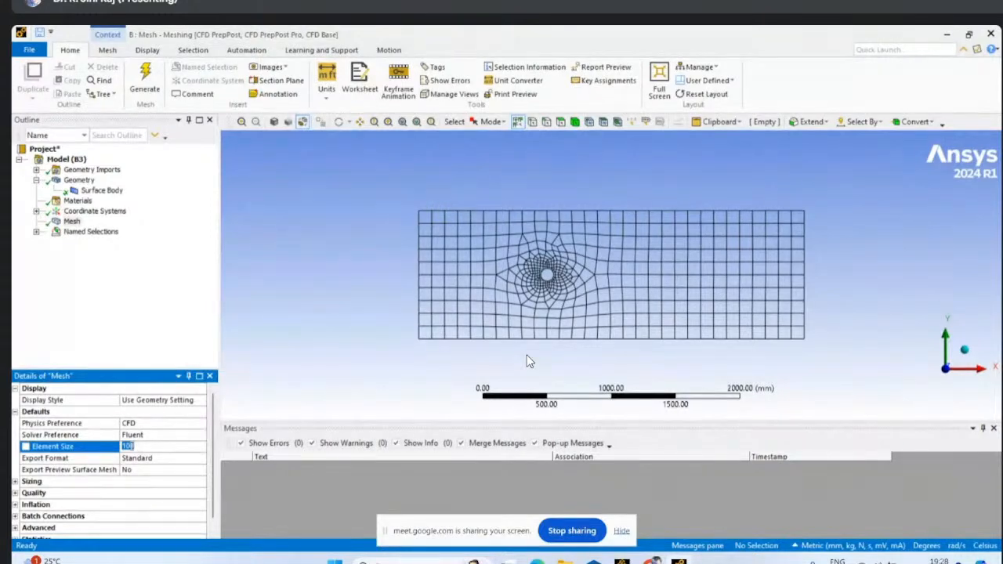
text(1)
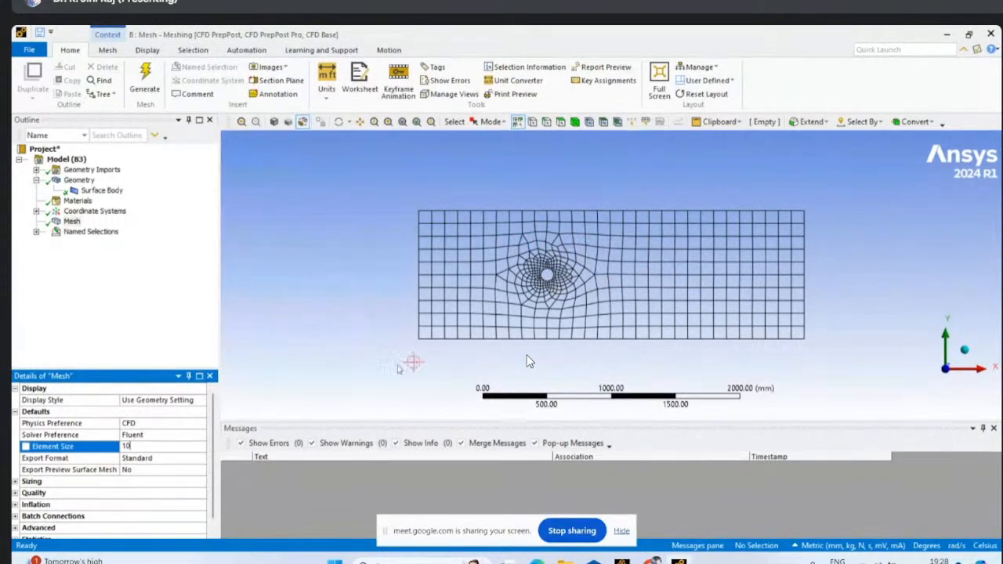
click(72, 222)
click(133, 447)
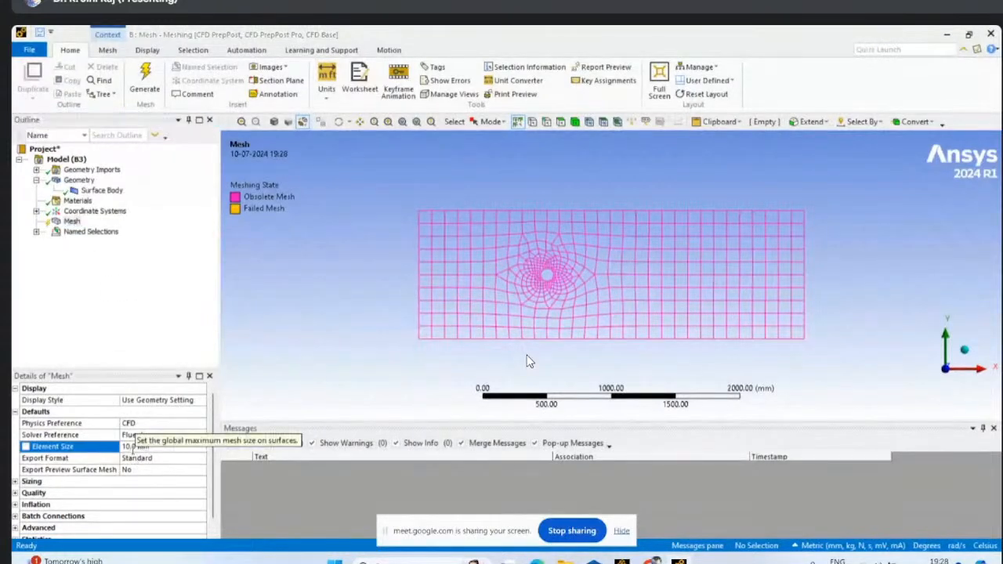
click(88, 313)
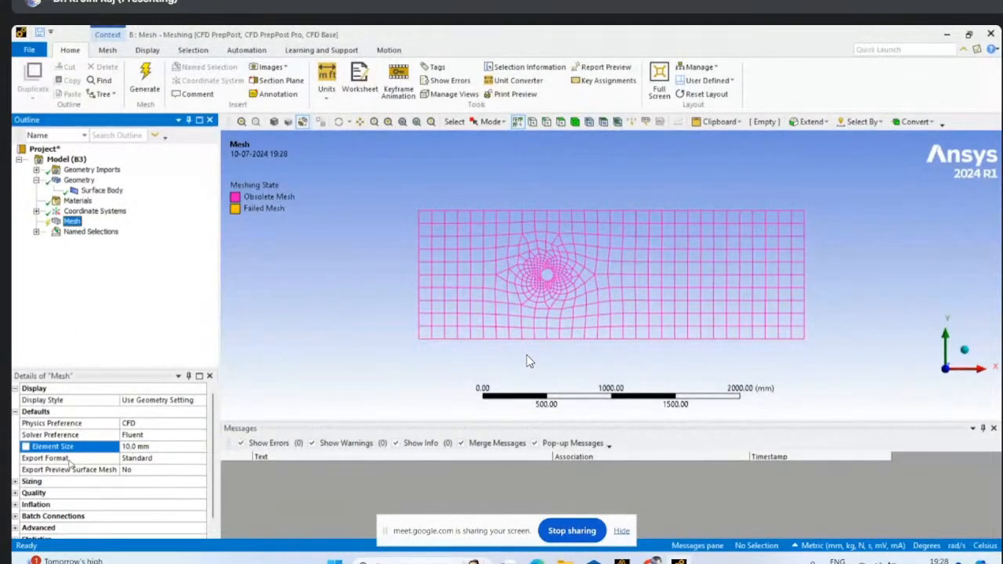
- Expand the mesh's Sizing and Quality settings and examine their options
click(16, 483)
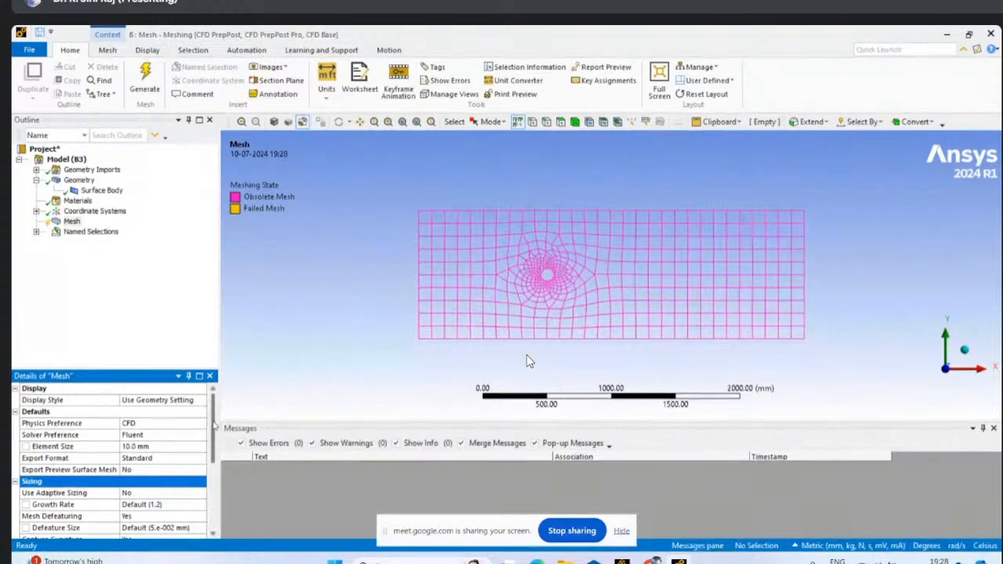
scroll(216, 456, down, 2)
scroll(219, 455, down, 2)
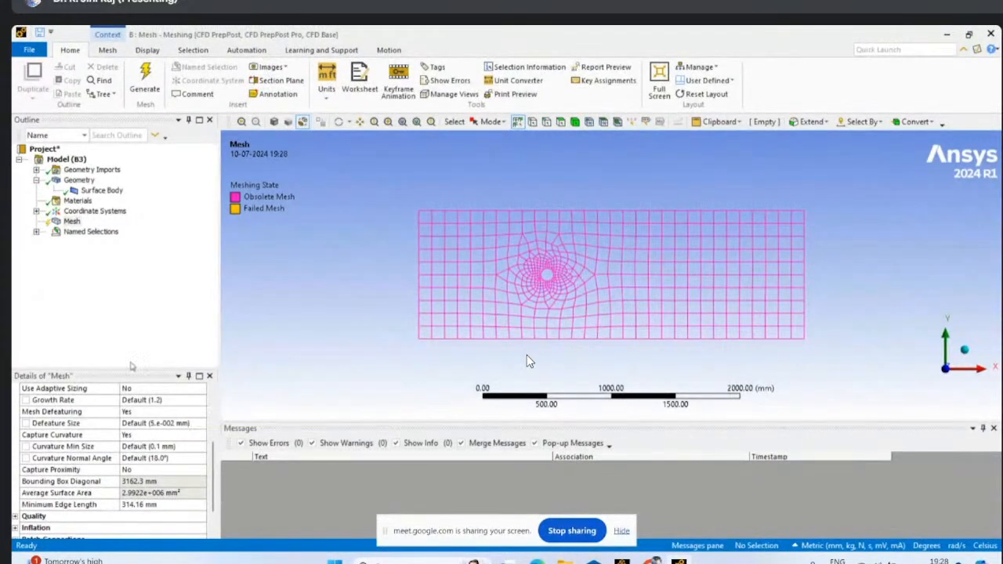
scroll(72, 492, down, 1)
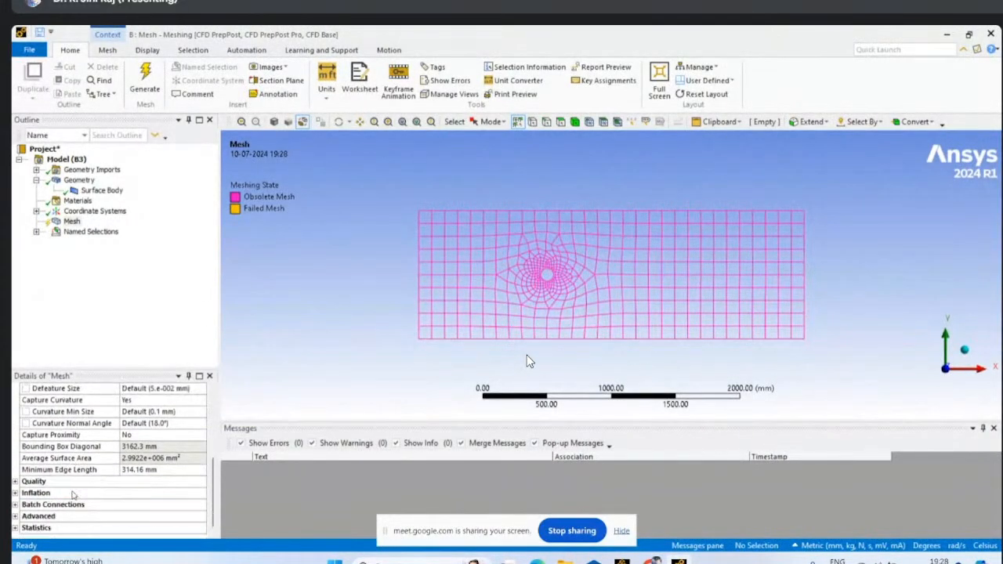
click(15, 483)
scroll(118, 493, down, 1)
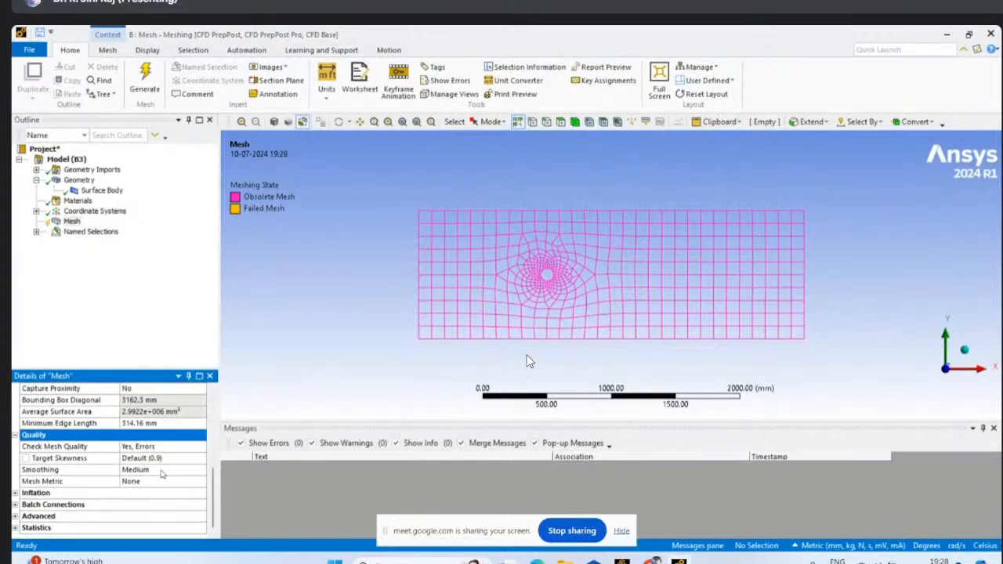
- Set the smoothing in the mesh's Quality settings to High
click(164, 470)
click(200, 470)
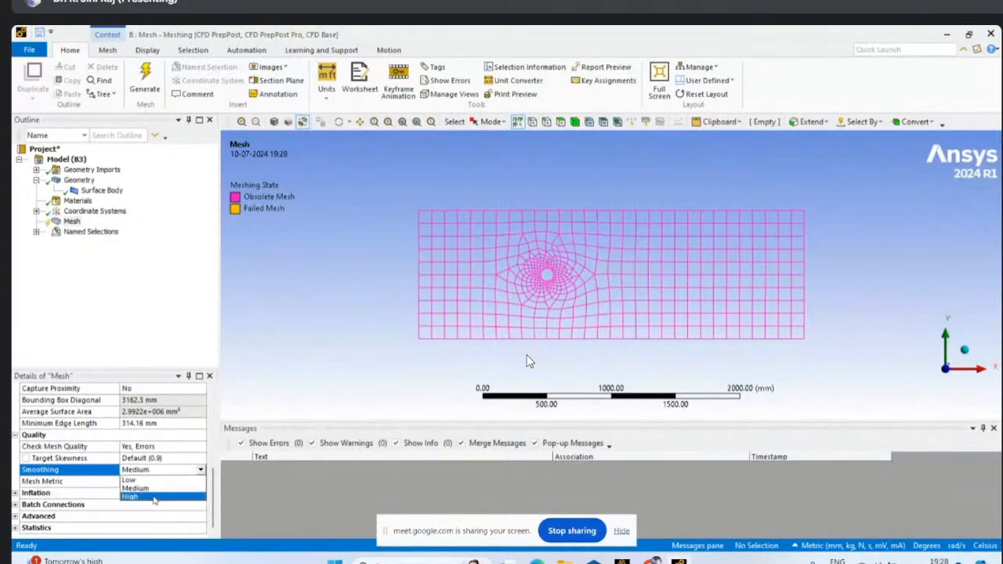
click(138, 500)
- Expand the mesh's Inflation settings, set the inflation option to Total Thickness and the number of layers to 20
click(15, 493)
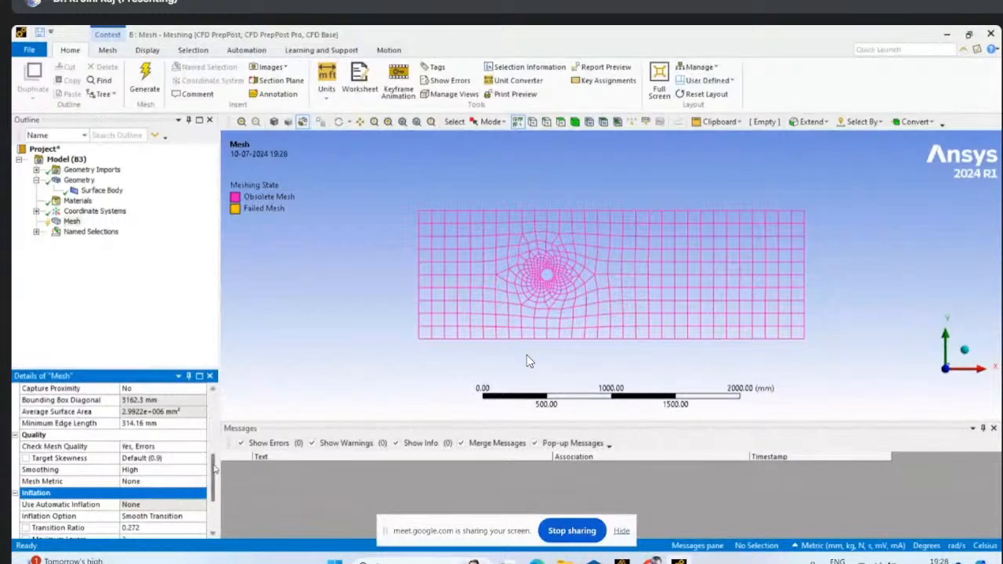
scroll(200, 466, down, 2)
click(186, 437)
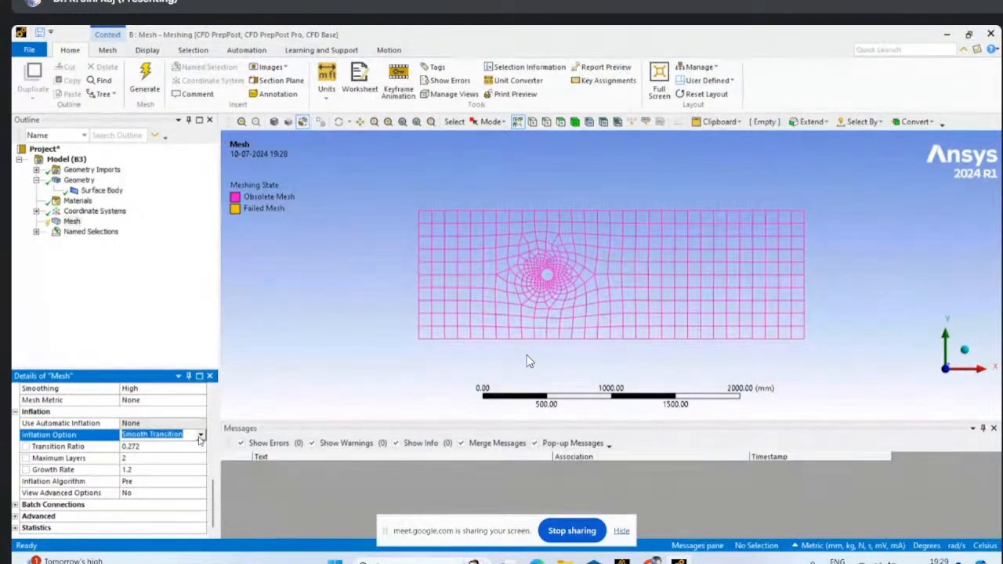
click(200, 436)
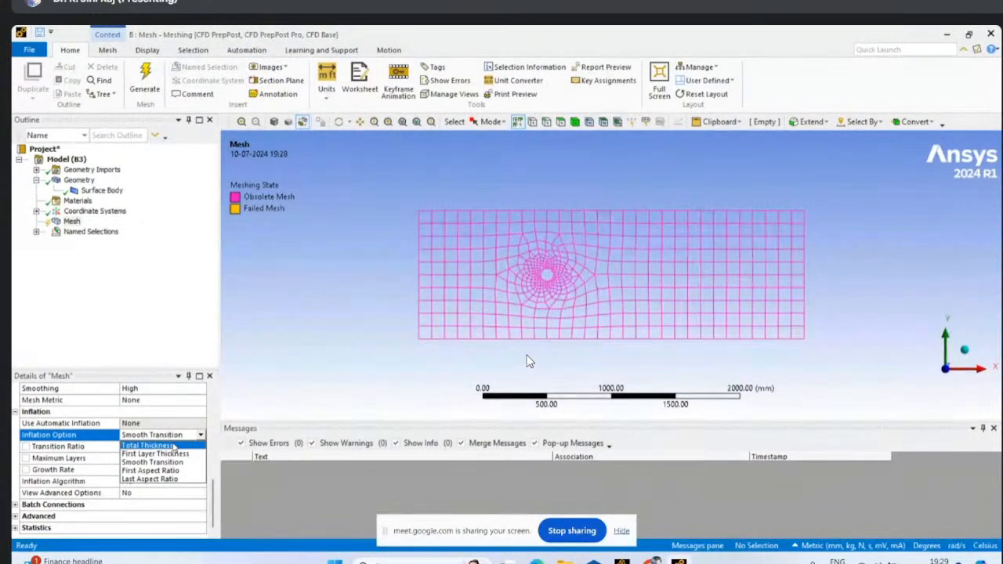
click(172, 445)
scroll(156, 448, down, 1)
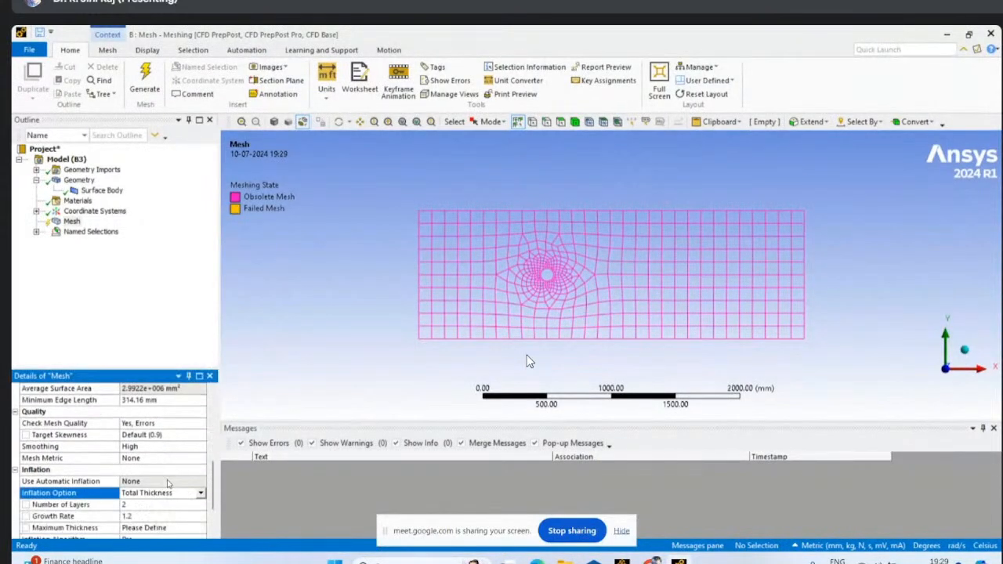
click(131, 504)
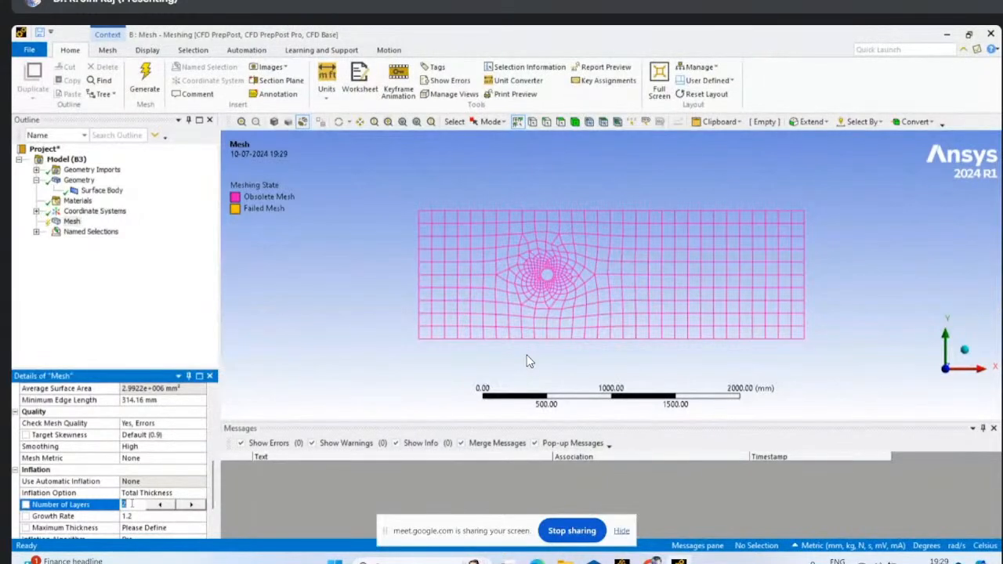
text(20)
scroll(213, 494, down, 2)
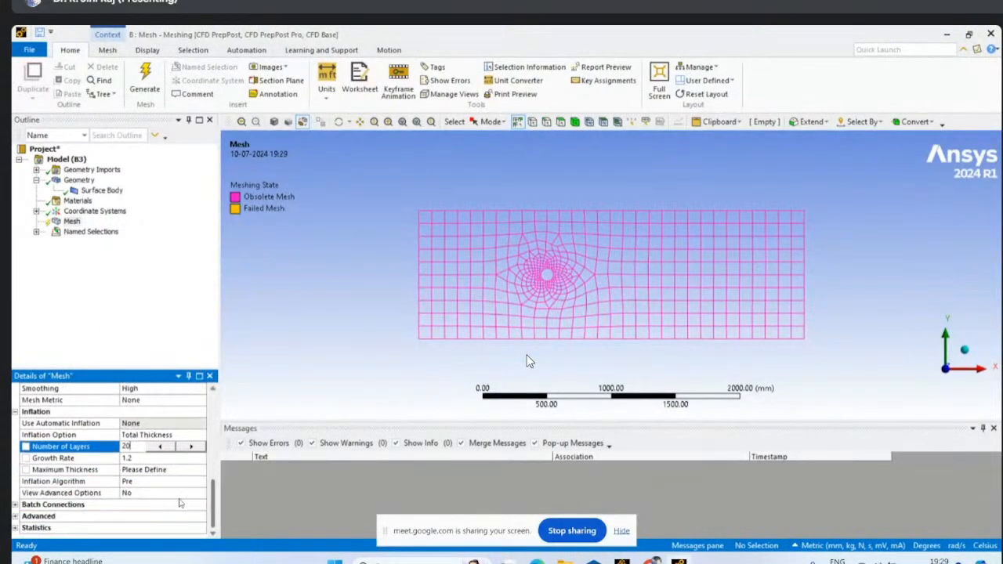
- Check the estimated wall distance in the browser's y+ calculator, and review the mesh's available inflation options
click(146, 472)
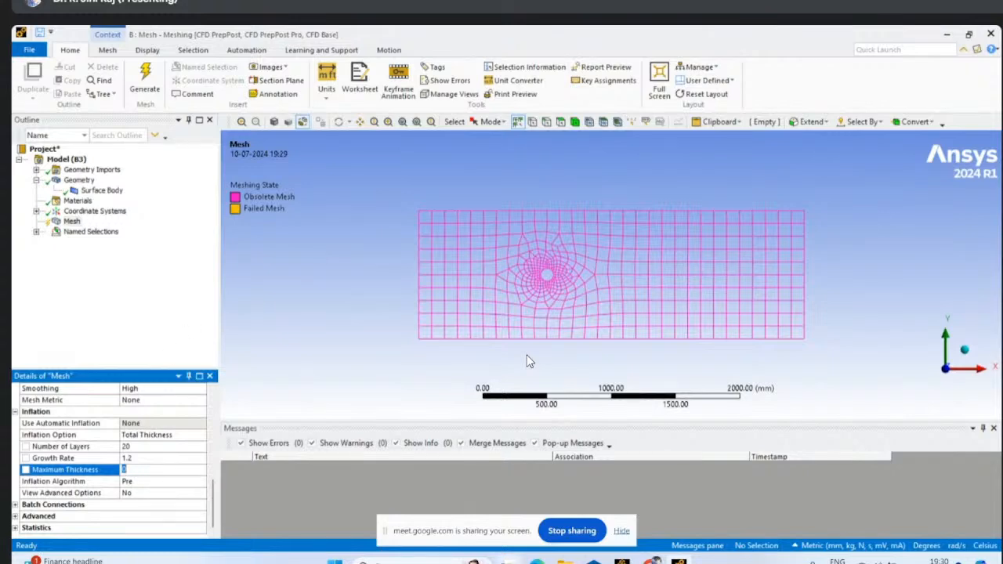
click(651, 561)
click(551, 478)
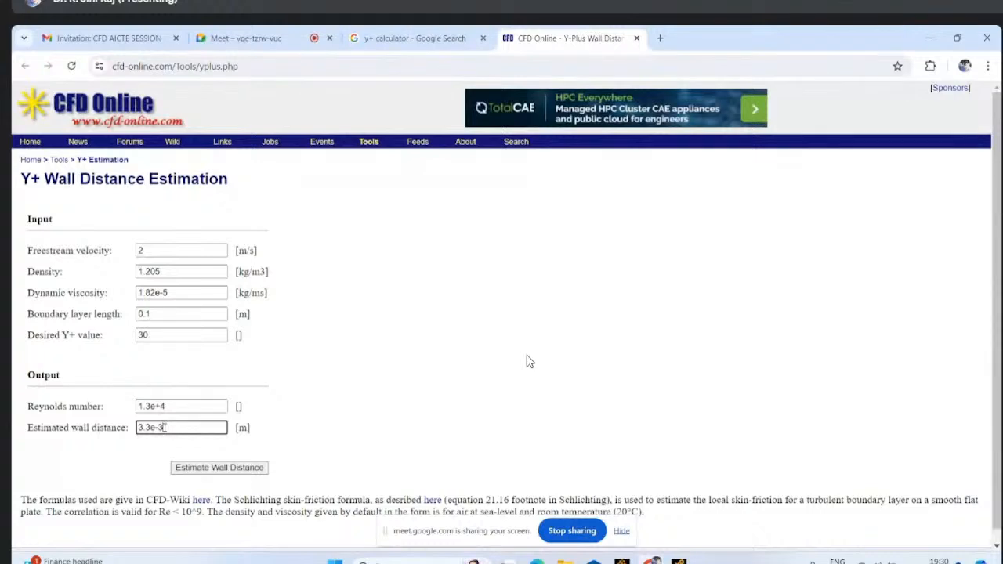
drag(165, 427, 129, 427)
click(622, 561)
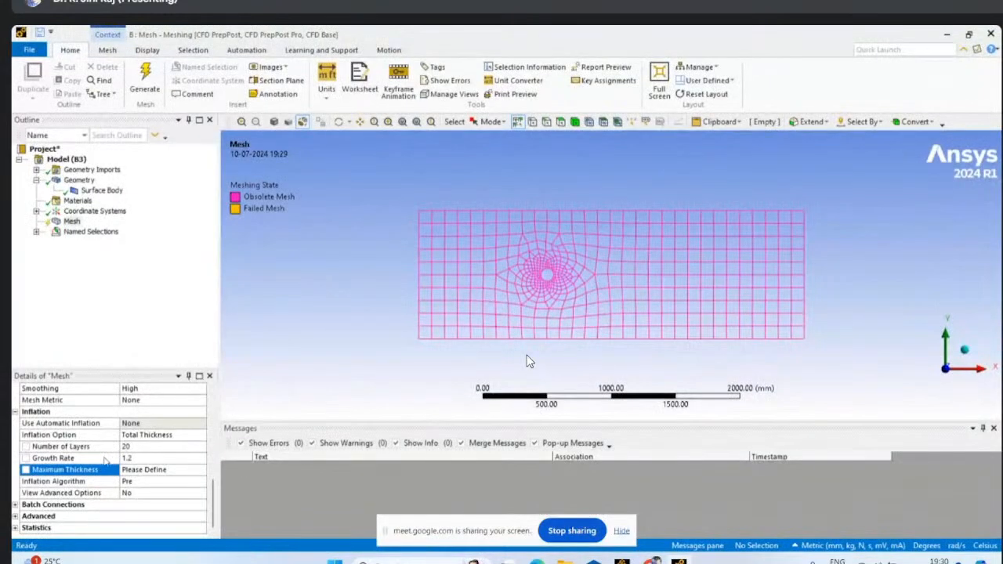
click(157, 435)
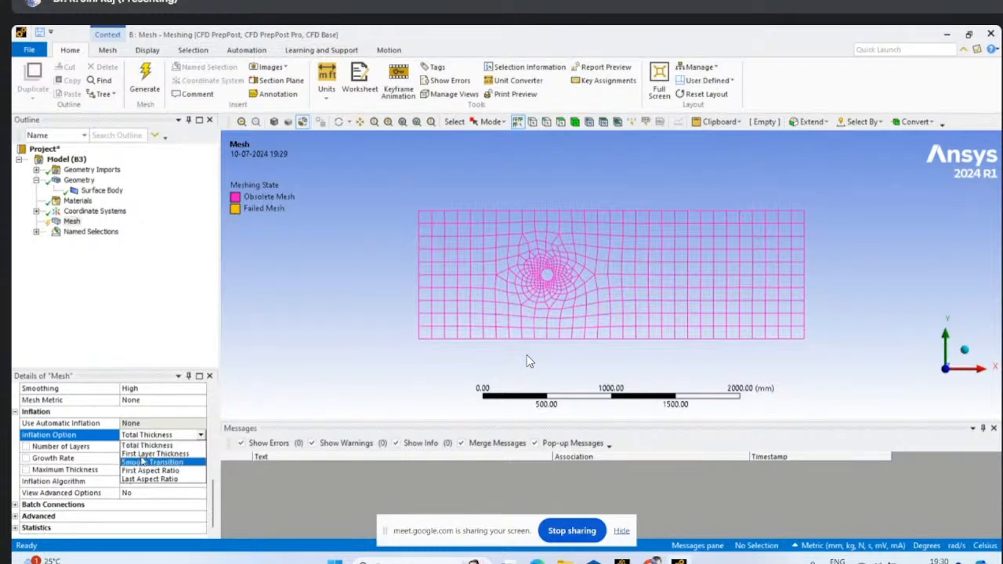
click(146, 321)
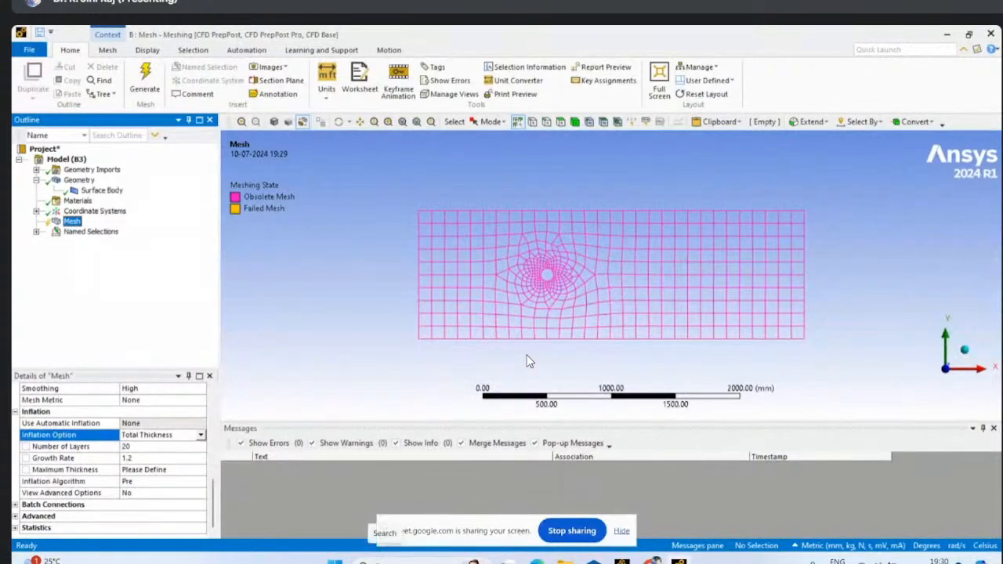
- Search Windows for Paint and open the app
click(386, 559)
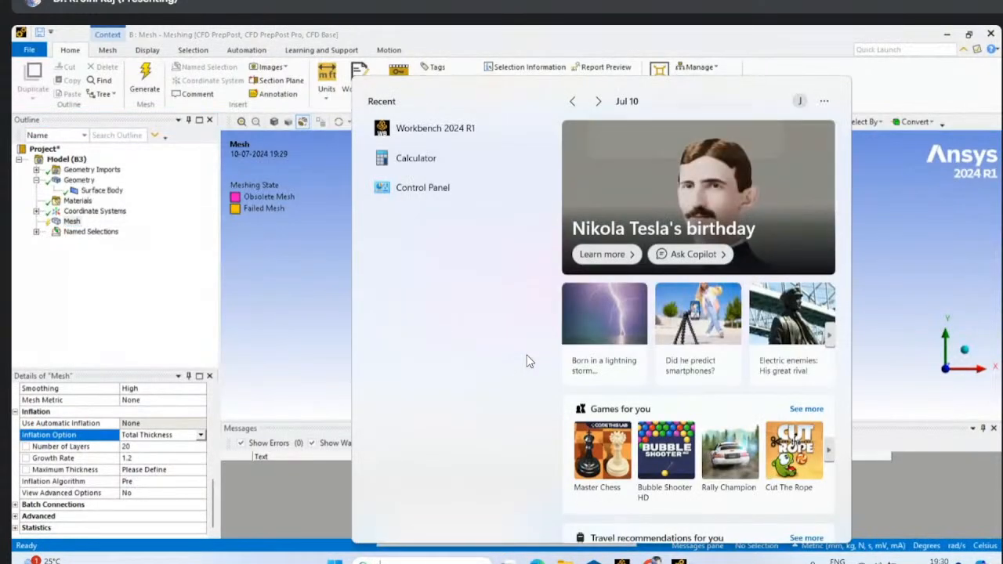
text(paint)
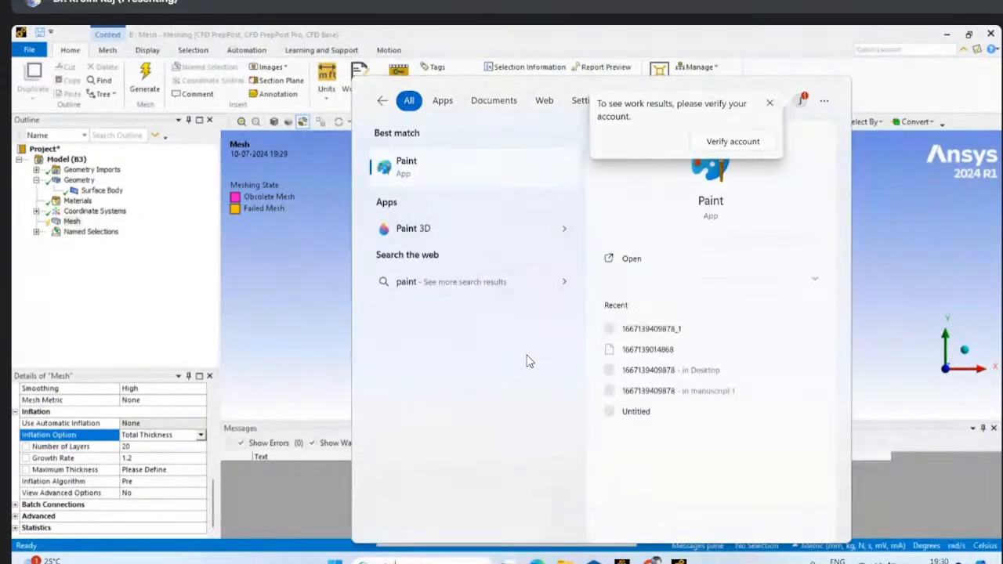
click(414, 170)
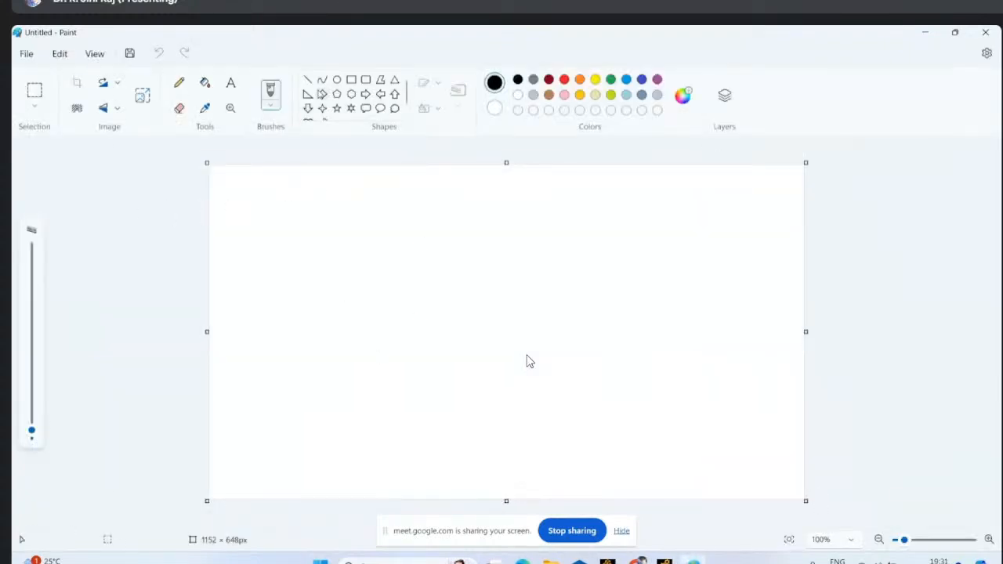
- Draw a circle about 96 × 98 px near the canvas centre, with short lines rising from its top
click(337, 79)
drag(446, 293, 497, 343)
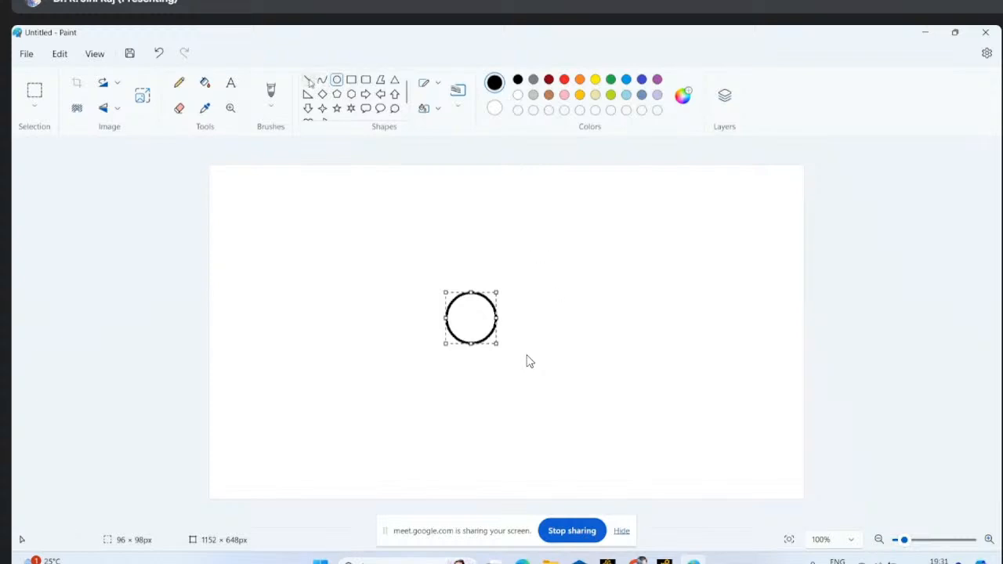
click(337, 81)
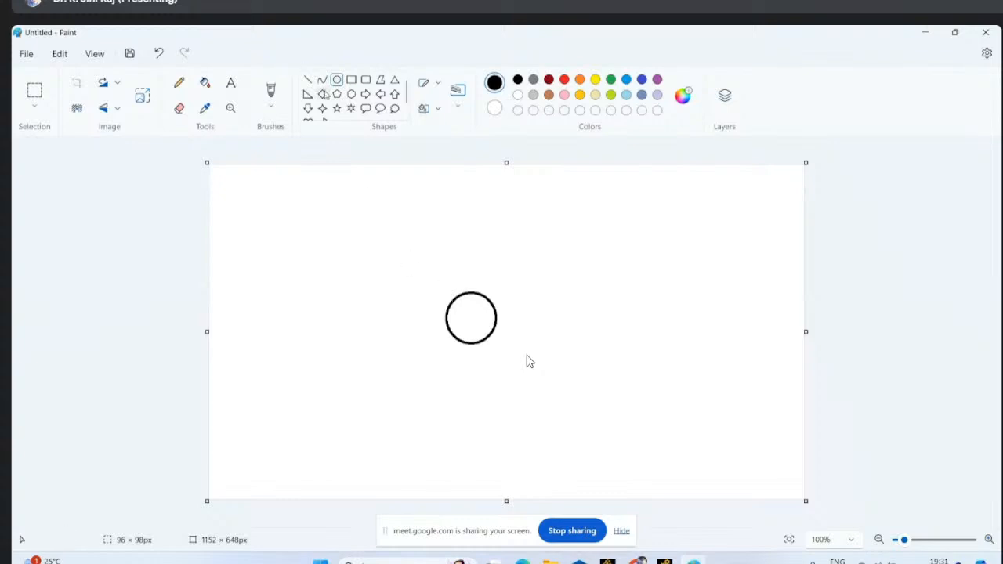
click(308, 81)
mouse_move(460, 283)
mouse_down()
mouse_move(466, 293)
mouse_move(472, 282)
mouse_move(463, 270)
mouse_move(472, 292)
mouse_up()
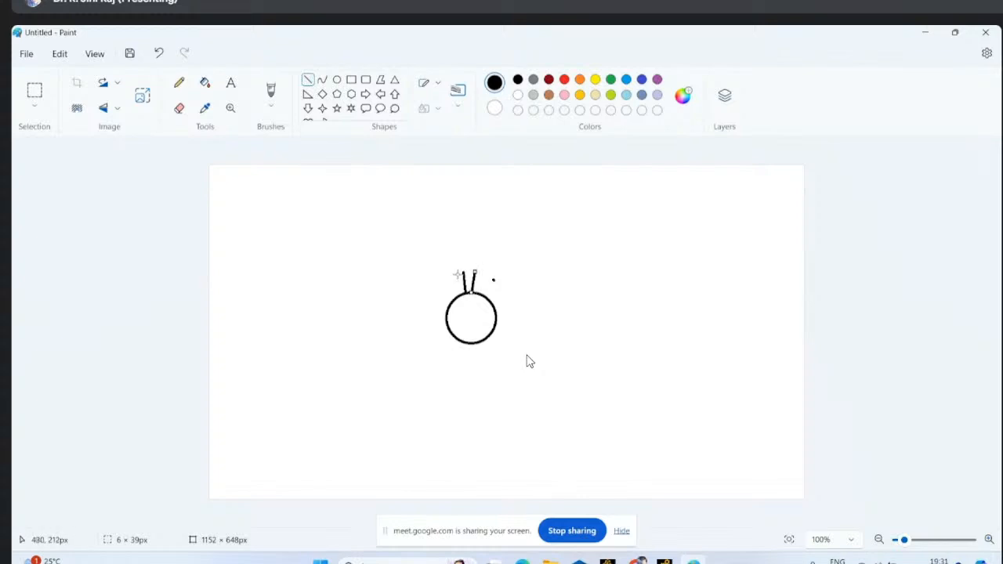
- Switch back to Ansys Meshing and set the inflation's maximum thickness to 0.03 mm
click(665, 561)
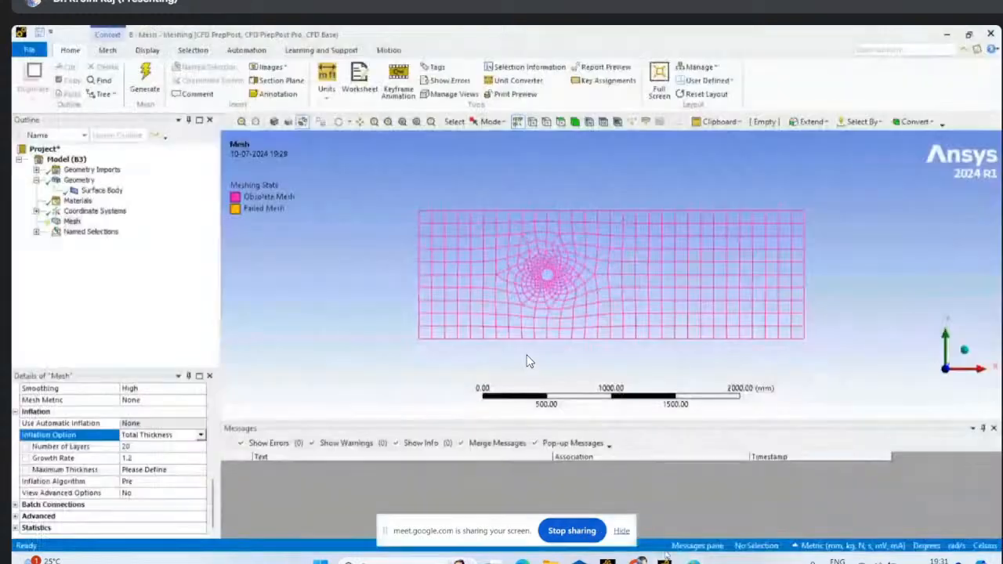
scroll(552, 276, up, 5)
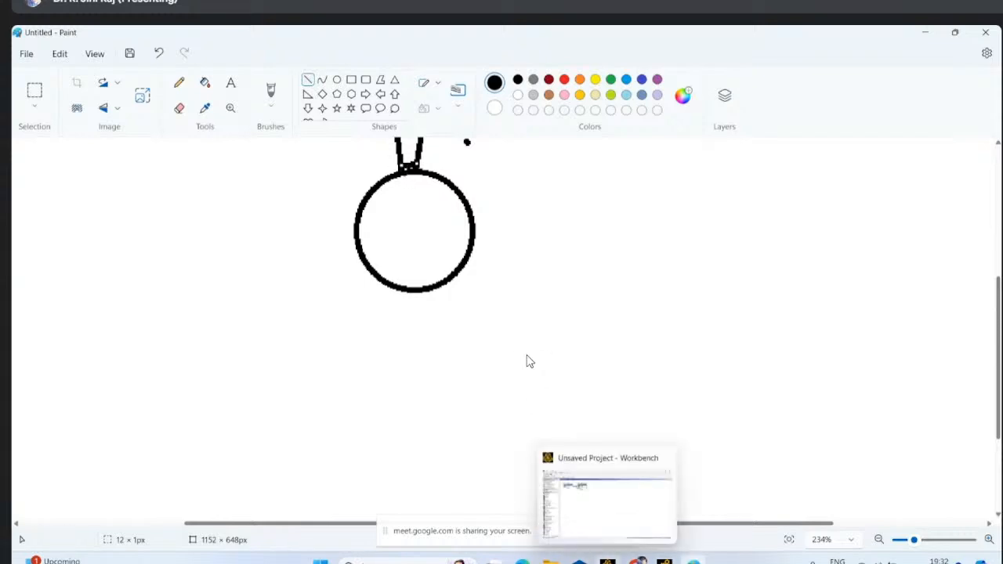
click(664, 561)
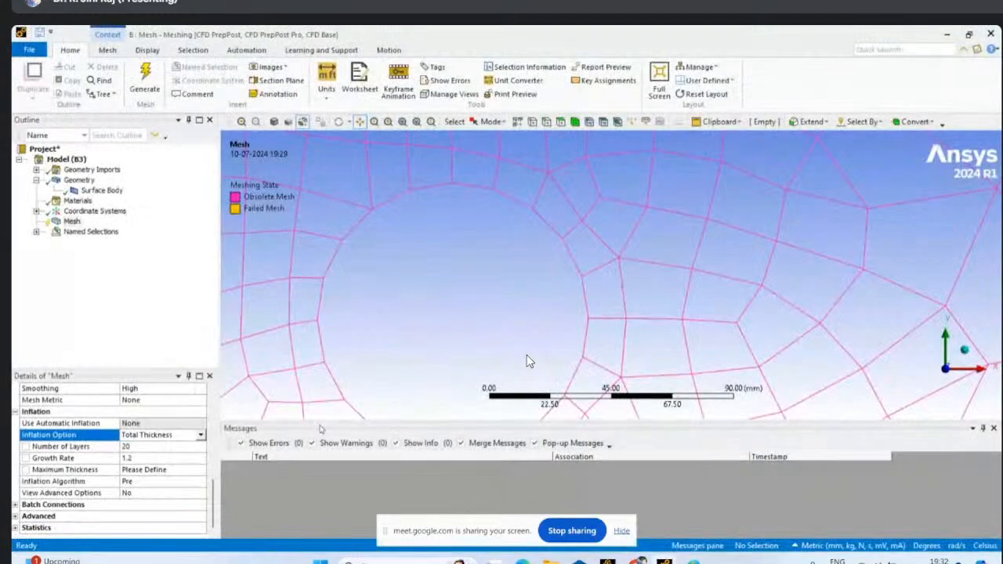
click(145, 470)
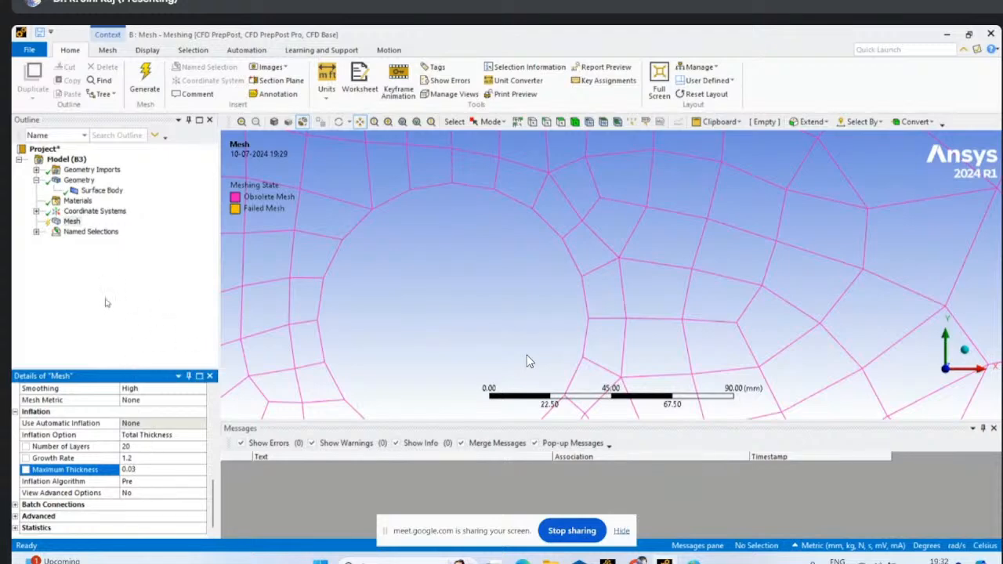
click(119, 334)
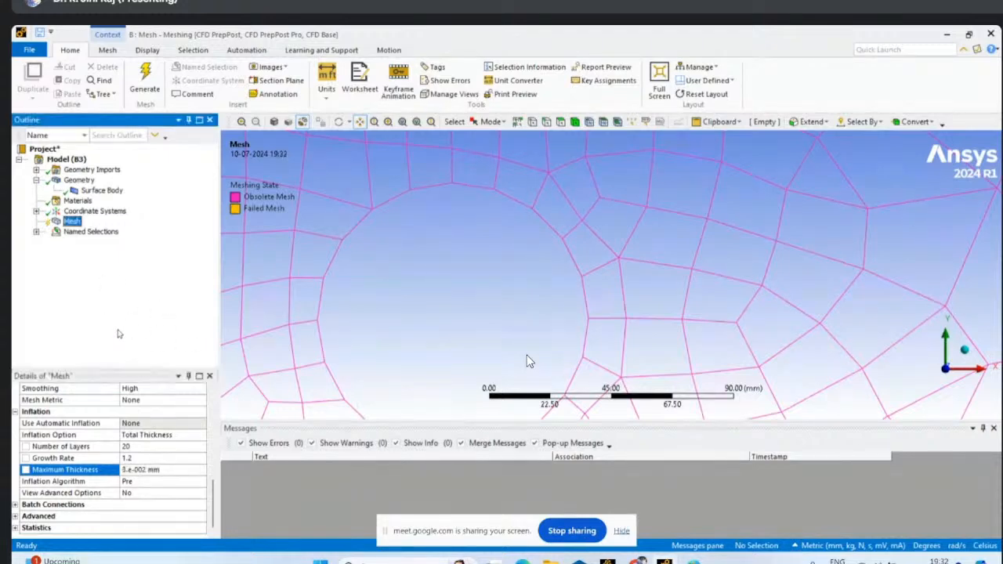
- Insert a Sizing control under Mesh
right_click(70, 221)
mouse_move(91, 230)
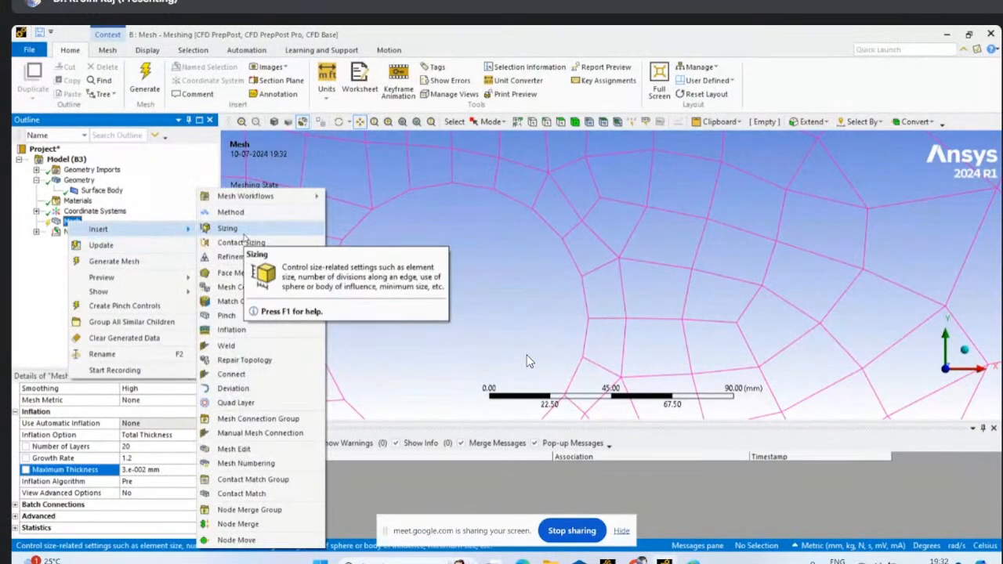
click(228, 233)
scroll(391, 276, down, 10)
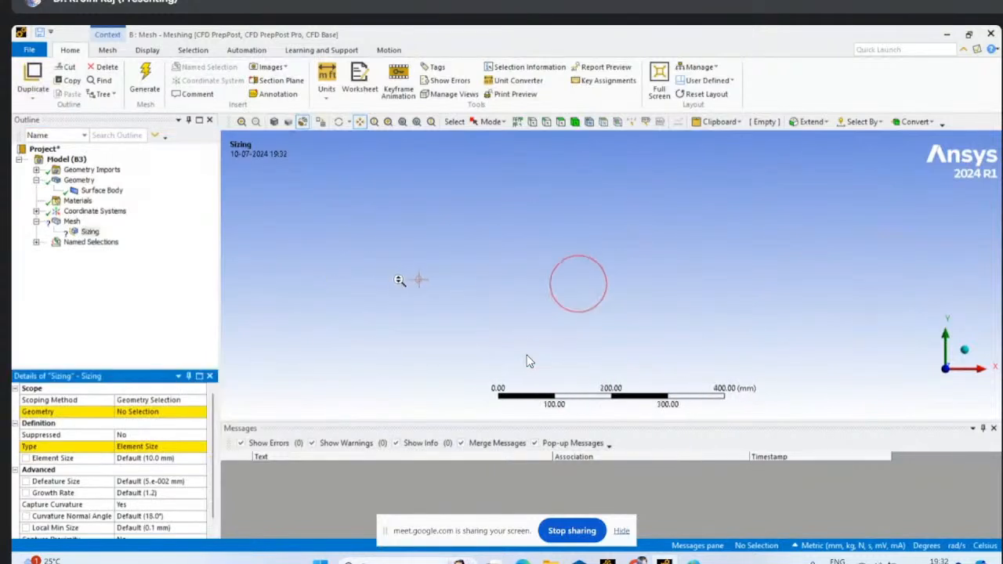
- Scope the new sizing control to the circle's edge
click(546, 121)
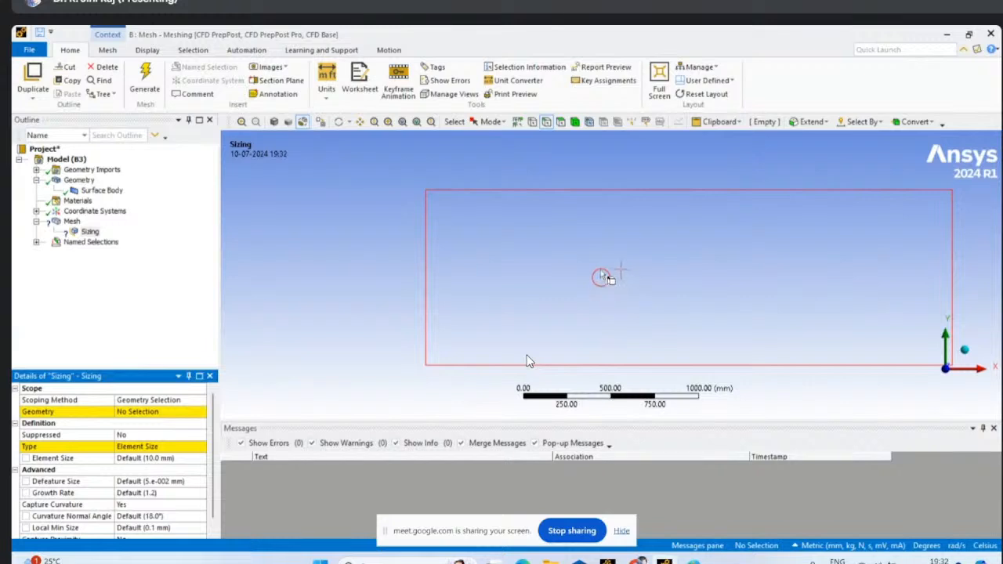
scroll(615, 329, up, 2)
scroll(609, 267, up, 3)
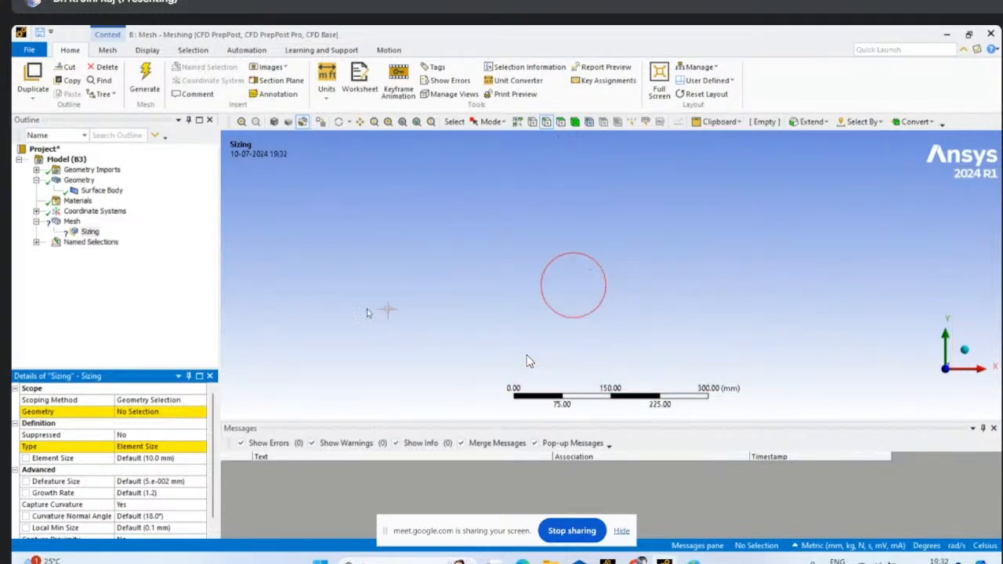
click(125, 414)
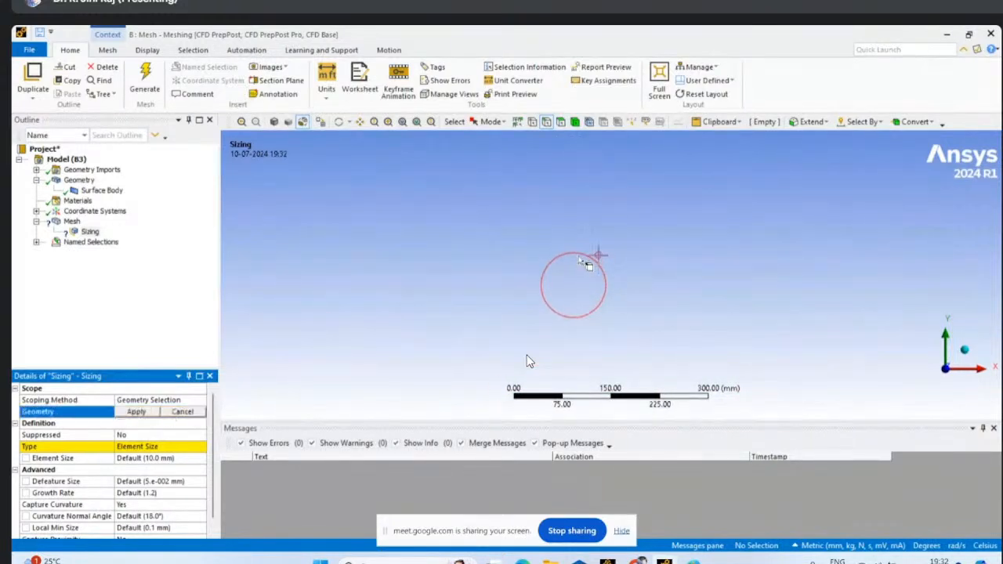
click(588, 255)
click(136, 411)
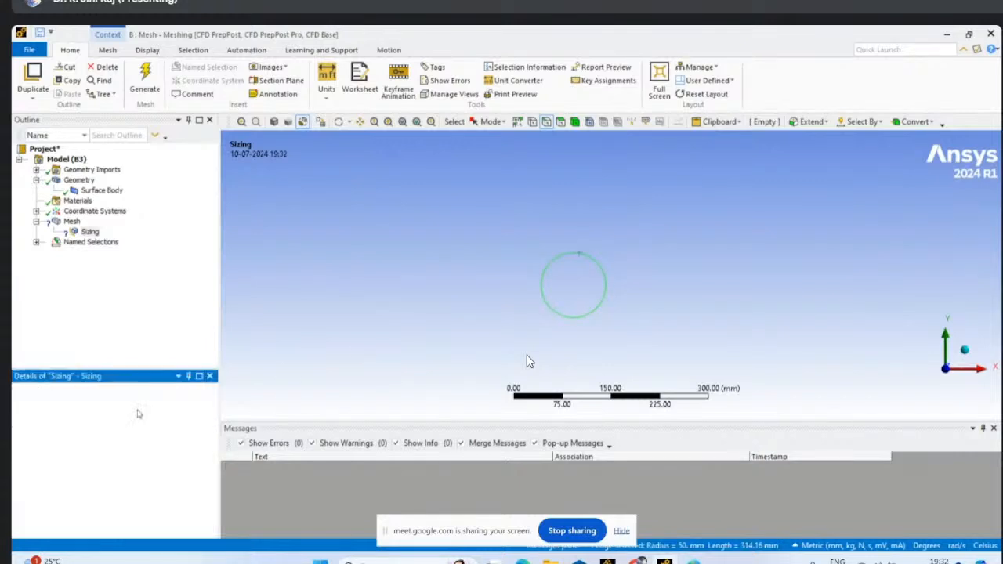
- Set the edge sizing's type to Number of Divisions
click(165, 447)
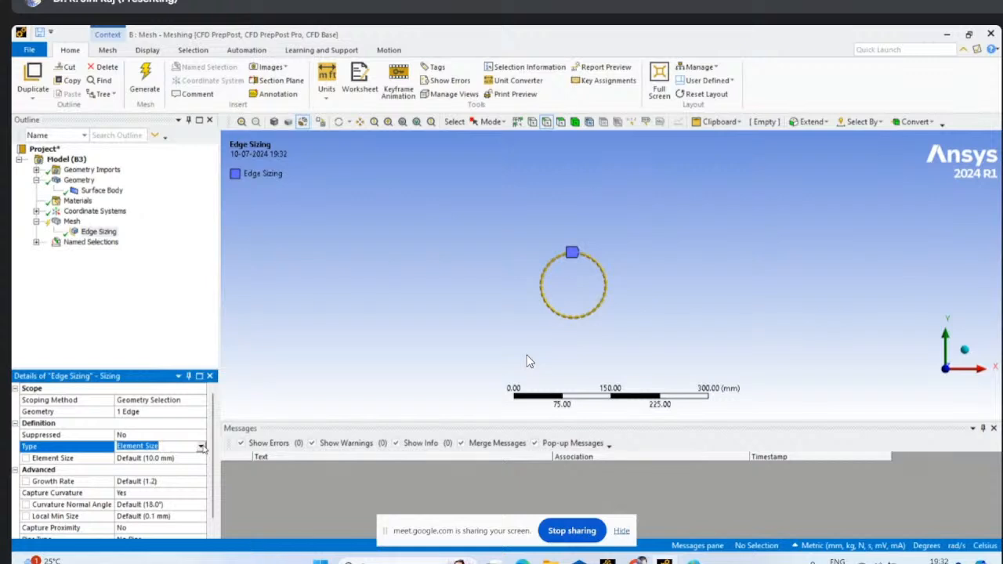
click(201, 446)
click(167, 470)
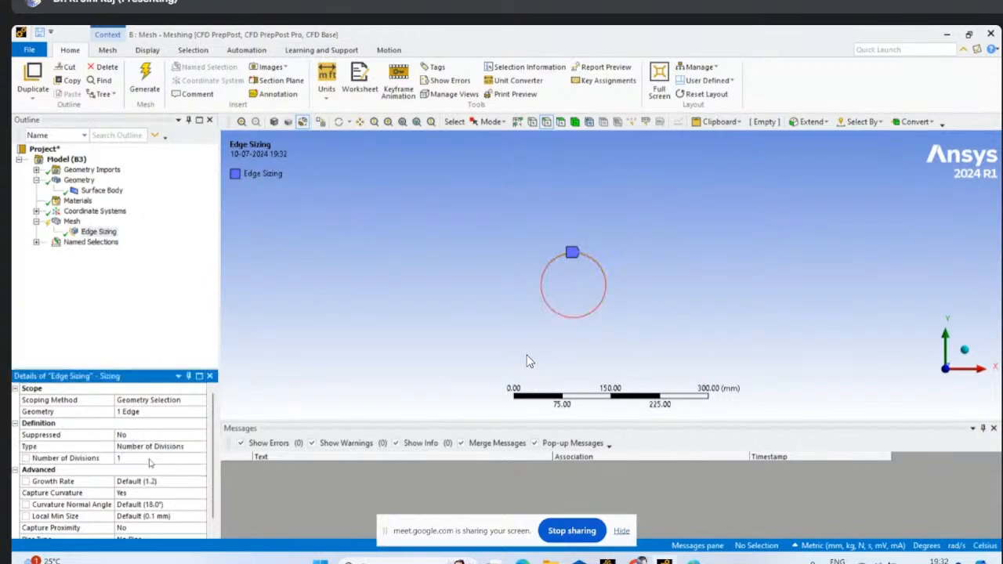
- Set the circle edge's number of divisions to 200 and inspect the division spacing
click(128, 459)
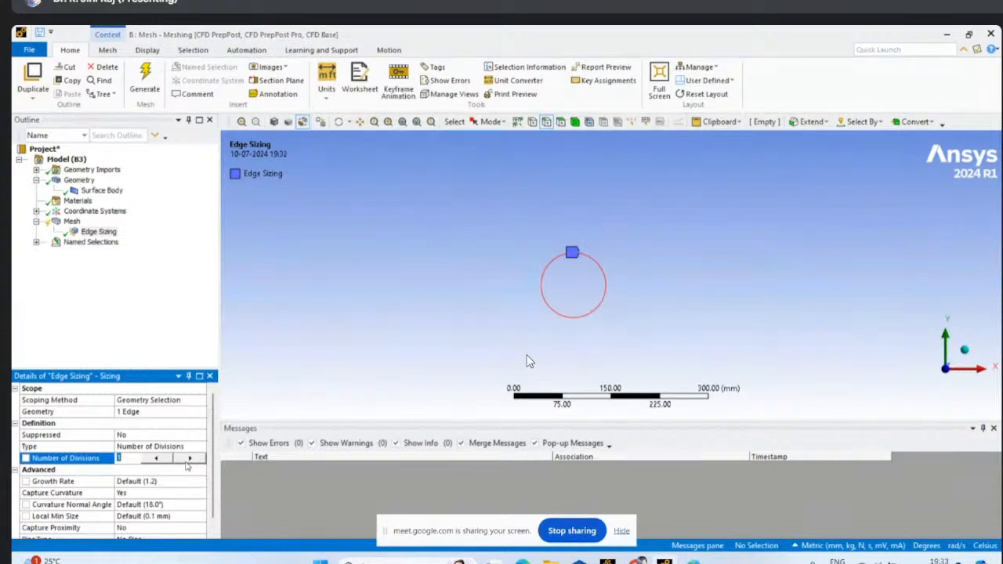
text(200)
click(142, 323)
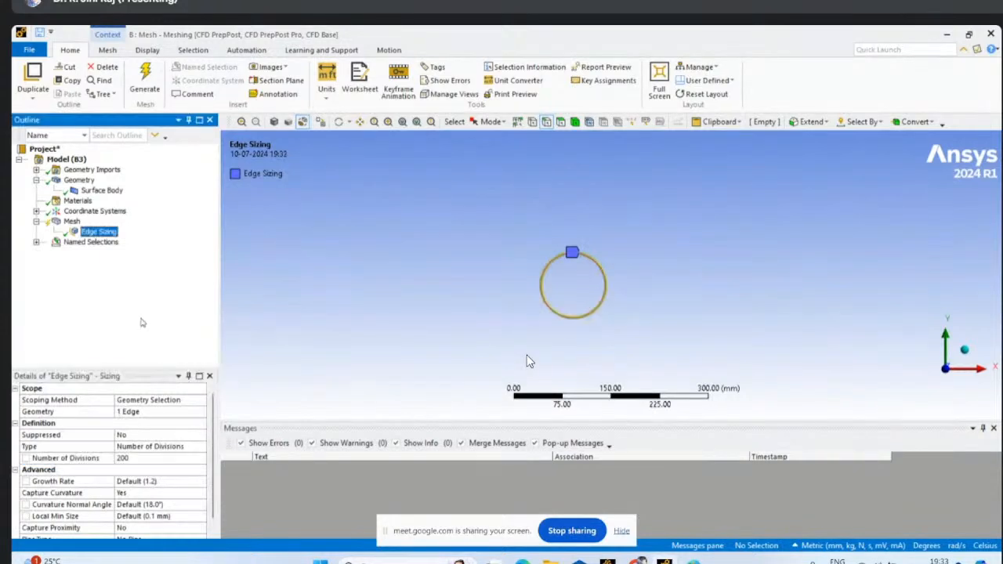
scroll(547, 316, up, 3)
scroll(569, 264, up, 3)
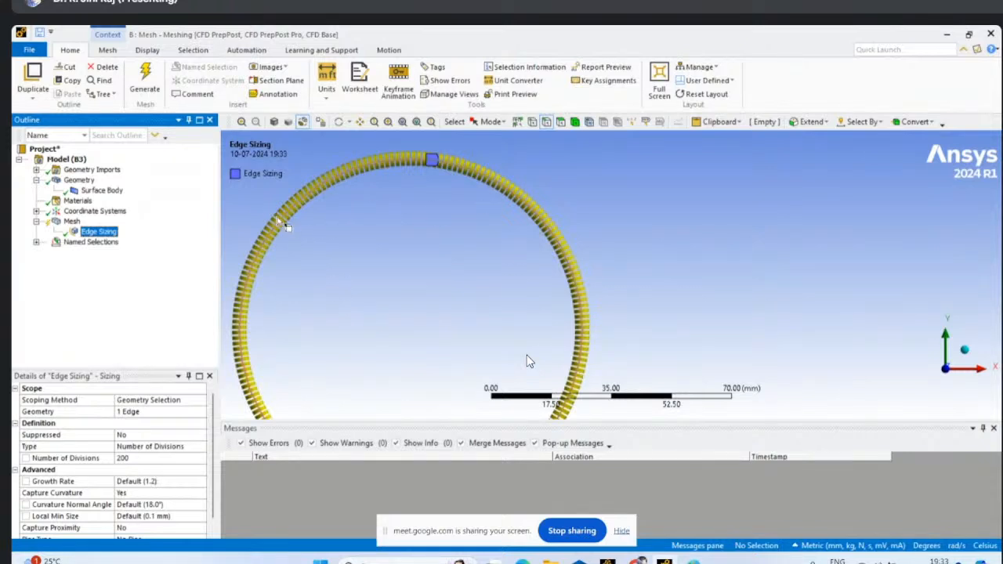
- Set the circle edge's number of divisions to 100
click(123, 459)
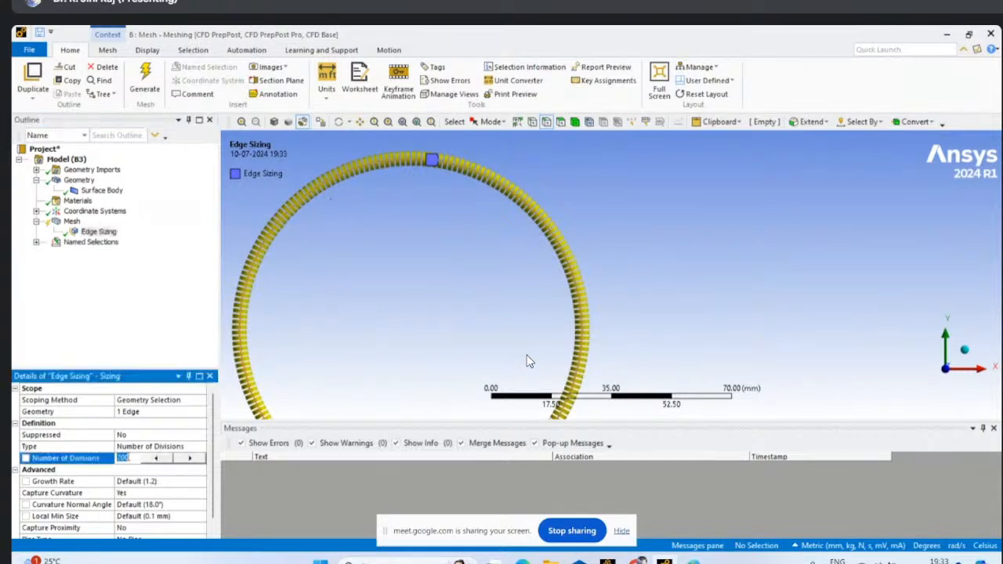
text(100)
key(Return)
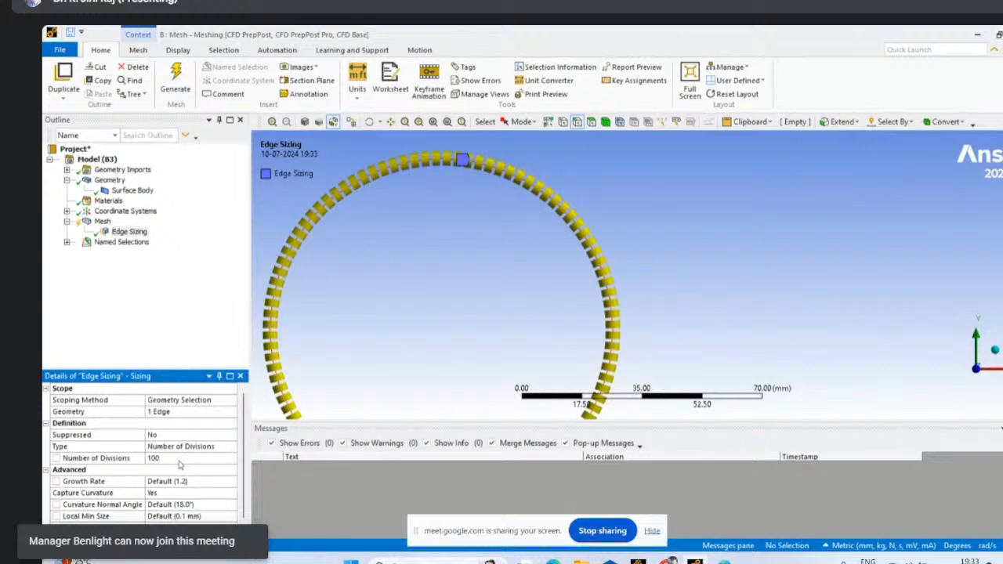
- Set the circle edge sizing's number of divisions to 200
click(164, 458)
text(20)
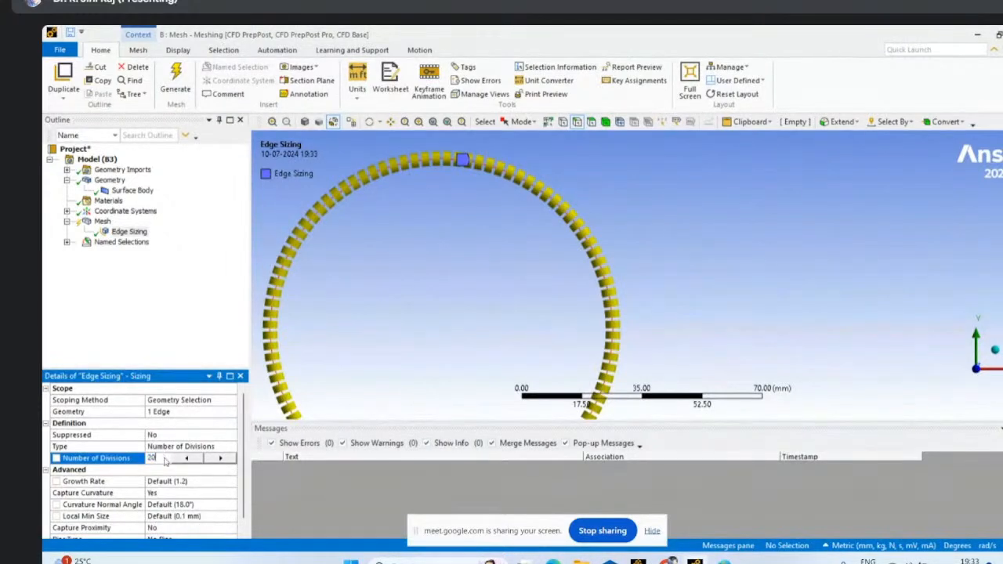
click(148, 284)
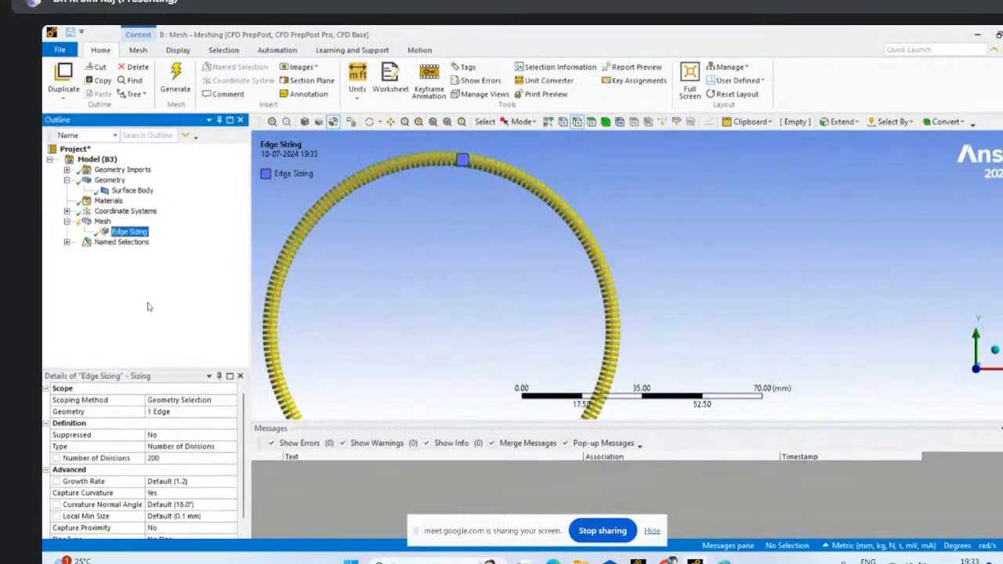
scroll(408, 279, down, 2)
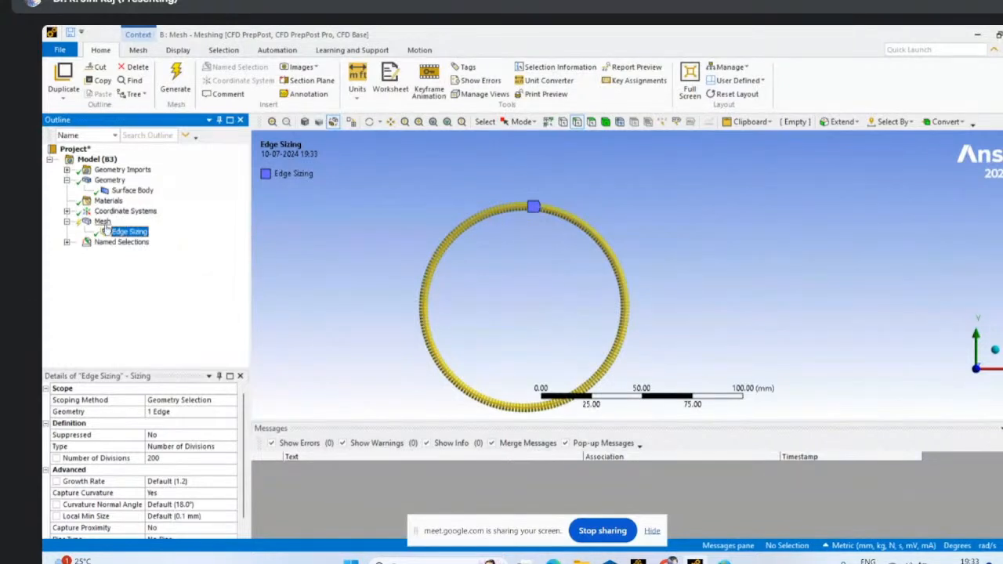
- Insert a Face Meshing control on the mesh and scope it to the rectangular flow-domain face
right_click(102, 222)
mouse_move(137, 231)
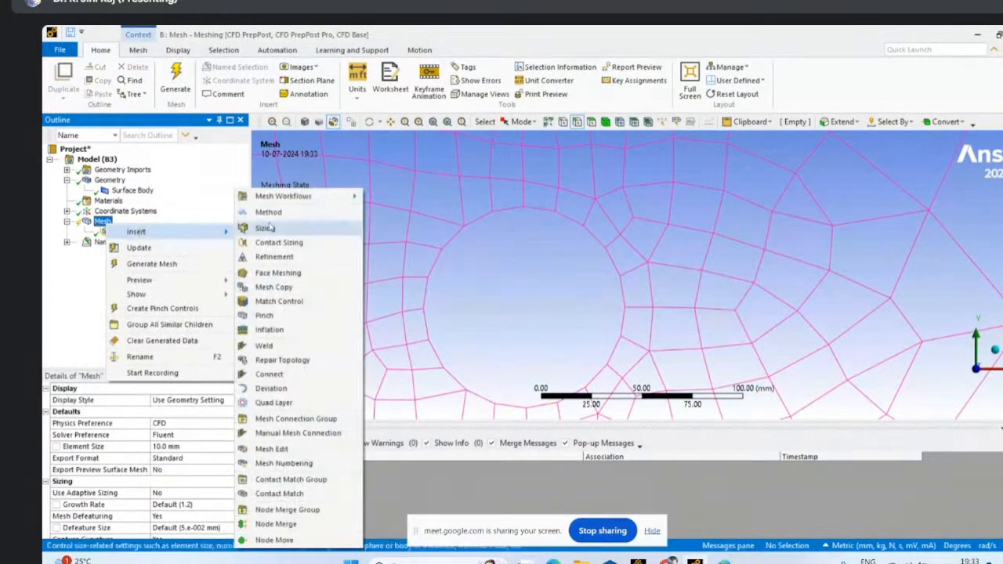
click(295, 273)
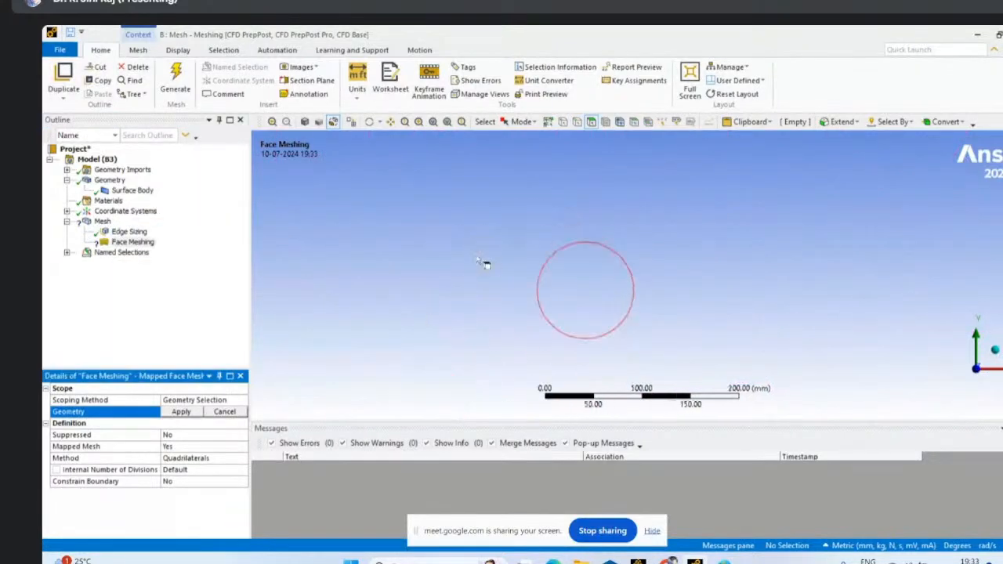
click(655, 264)
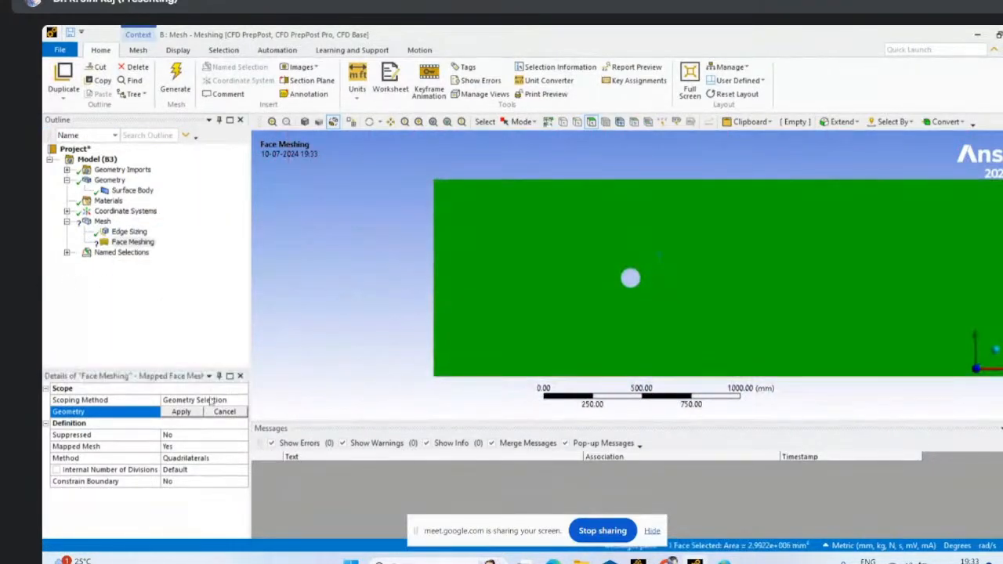
click(182, 412)
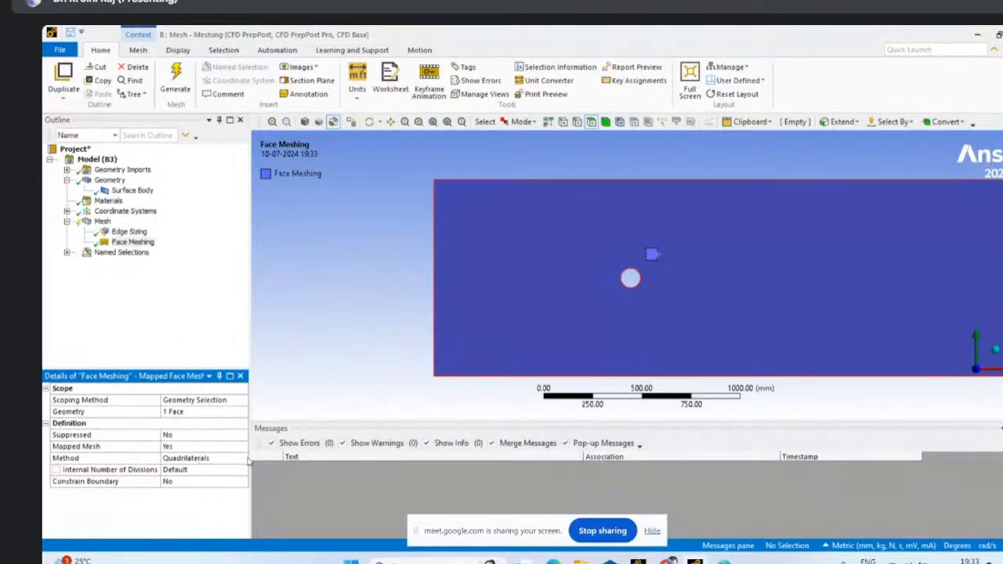
- Insert an Inflation control on the mesh and scope its geometry to the flow-domain face
click(102, 224)
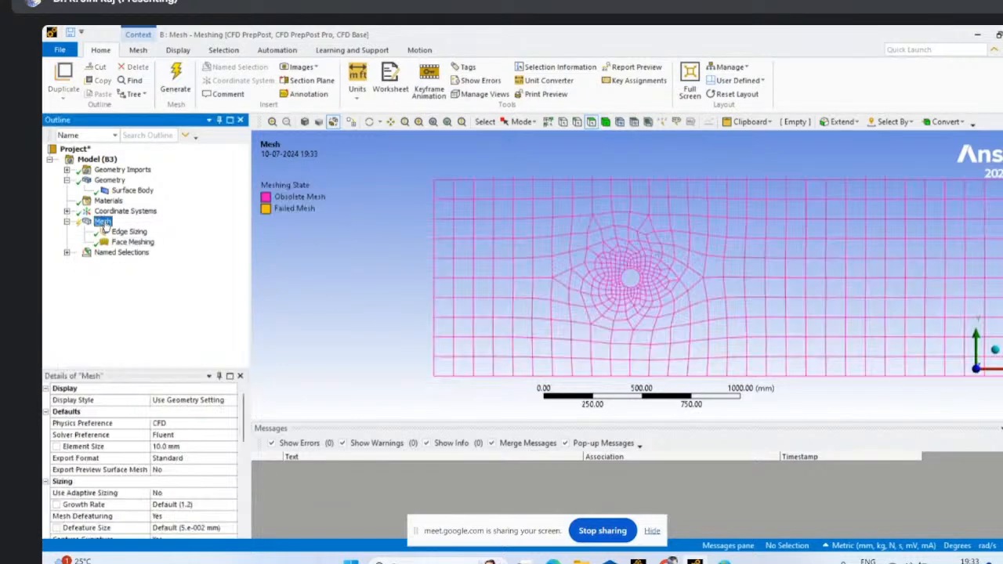
right_click(103, 224)
click(97, 223)
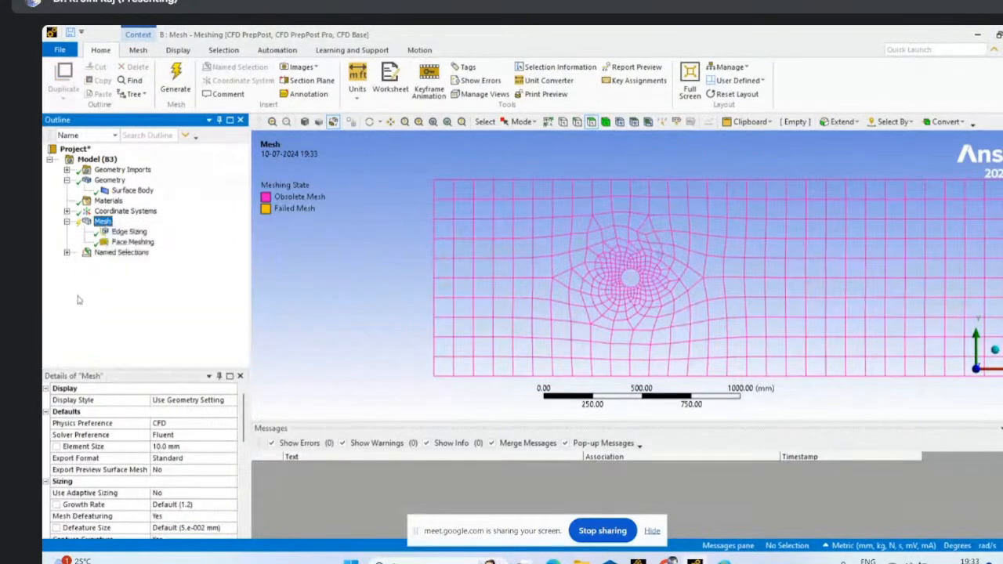
right_click(99, 222)
mouse_move(133, 228)
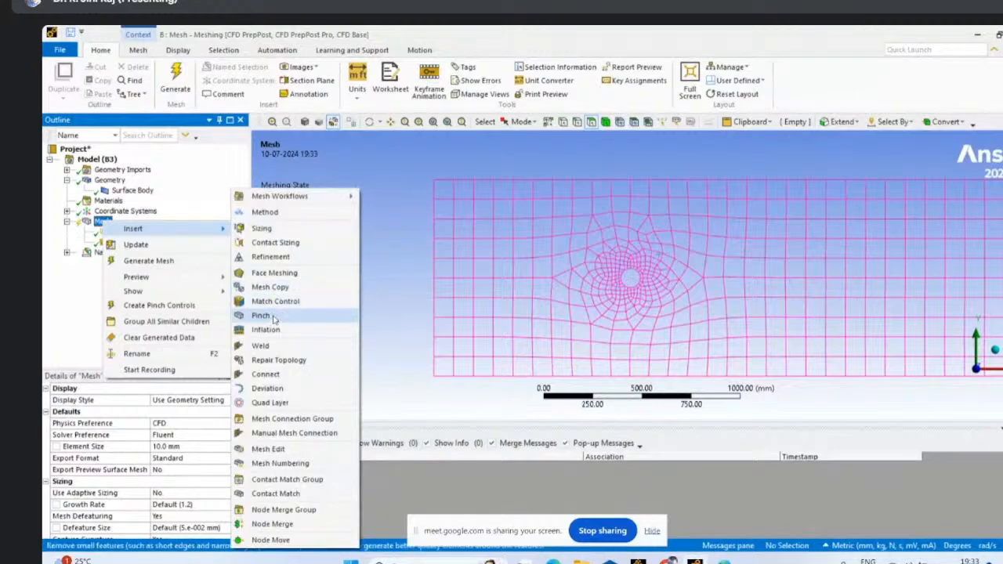
click(266, 329)
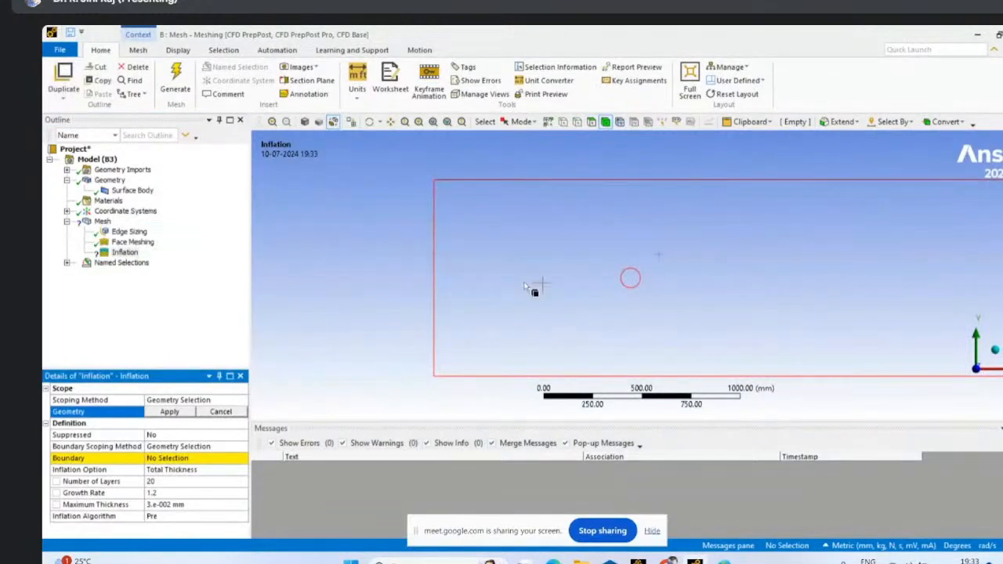
click(547, 275)
click(171, 412)
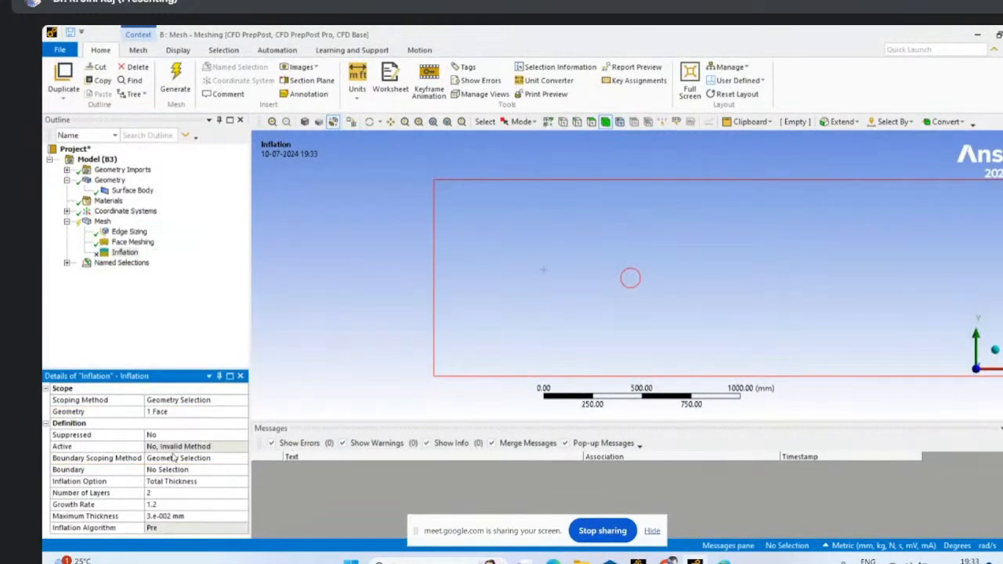
- Assign the circle's edge as the inflation boundary, using geometry selection
click(245, 458)
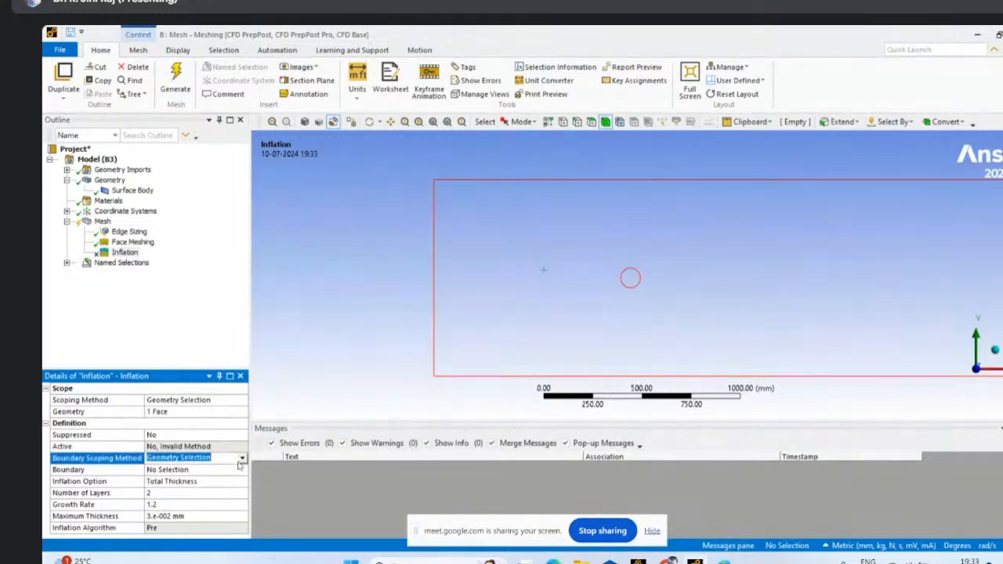
click(205, 471)
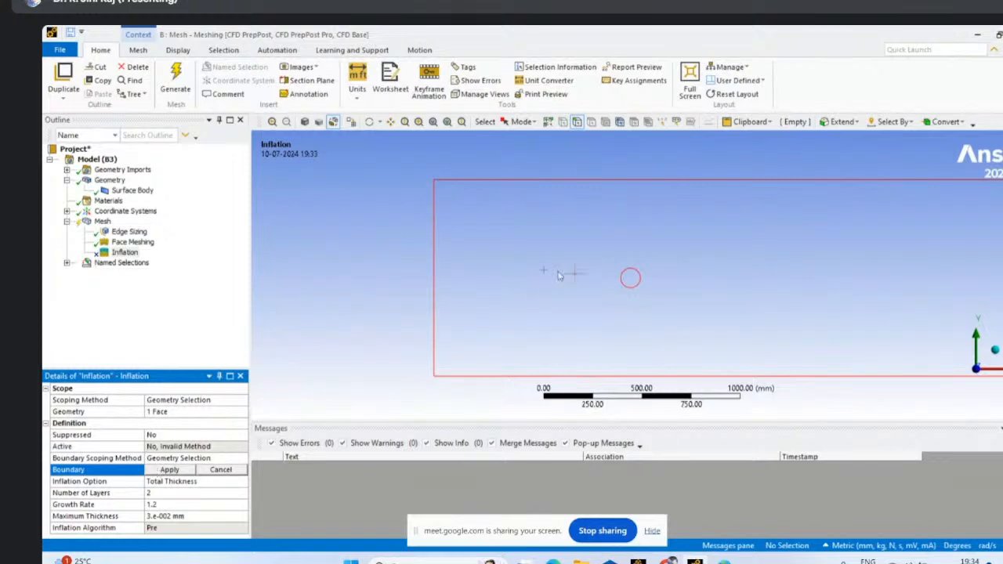
click(631, 276)
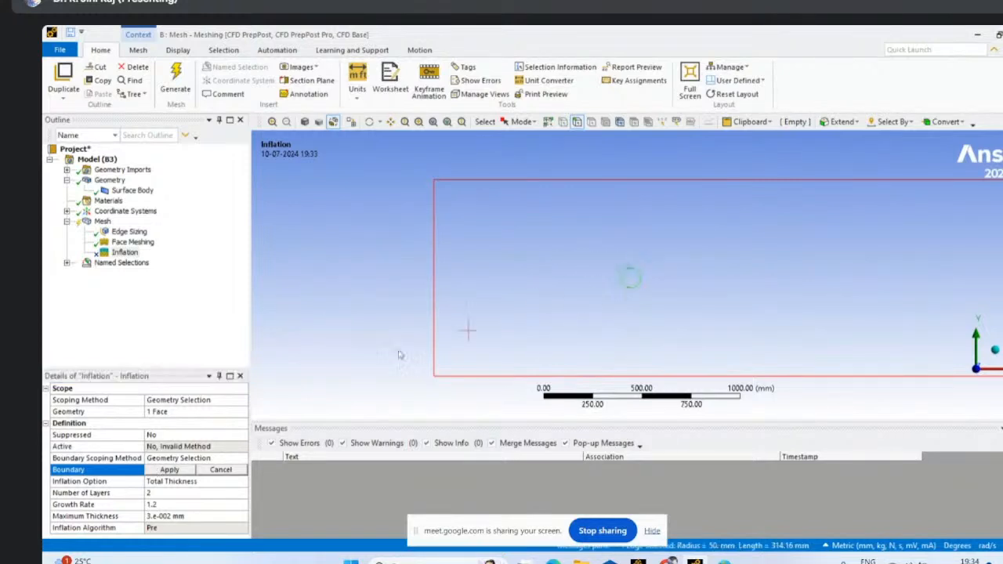
click(169, 469)
- Set the inflation control's number of layers to 20
click(152, 492)
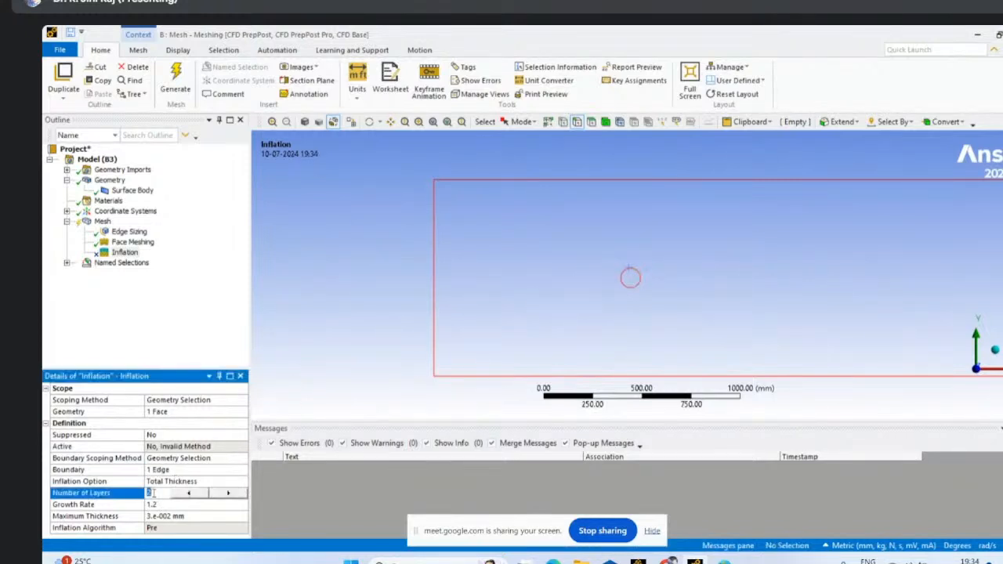
text(20)
click(95, 322)
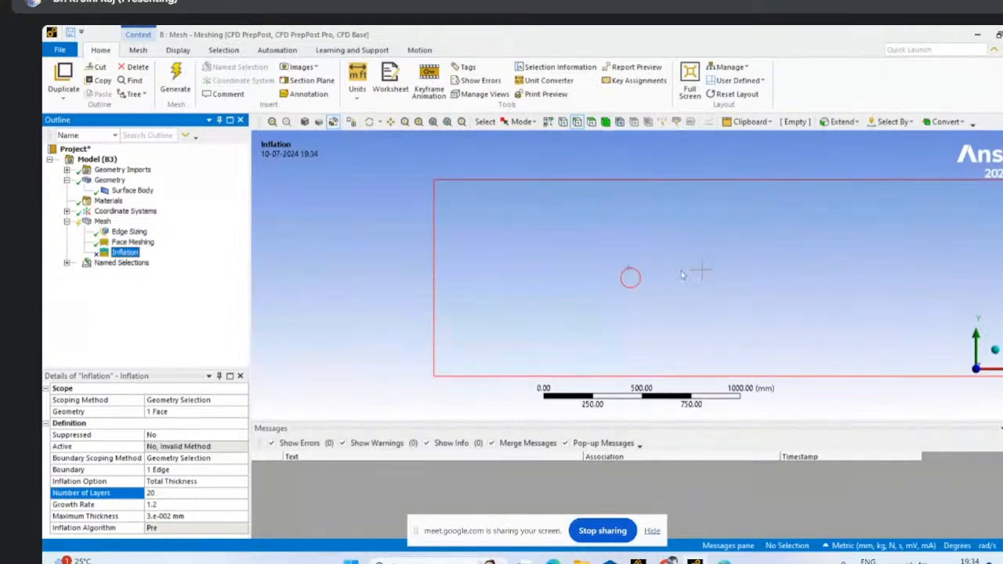
scroll(694, 272, up, 3)
click(127, 253)
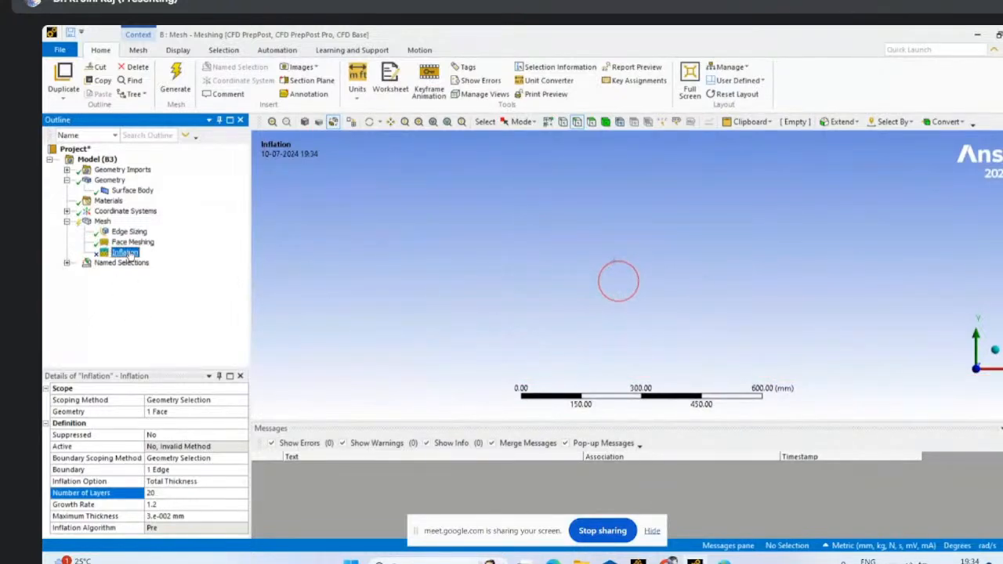
click(197, 435)
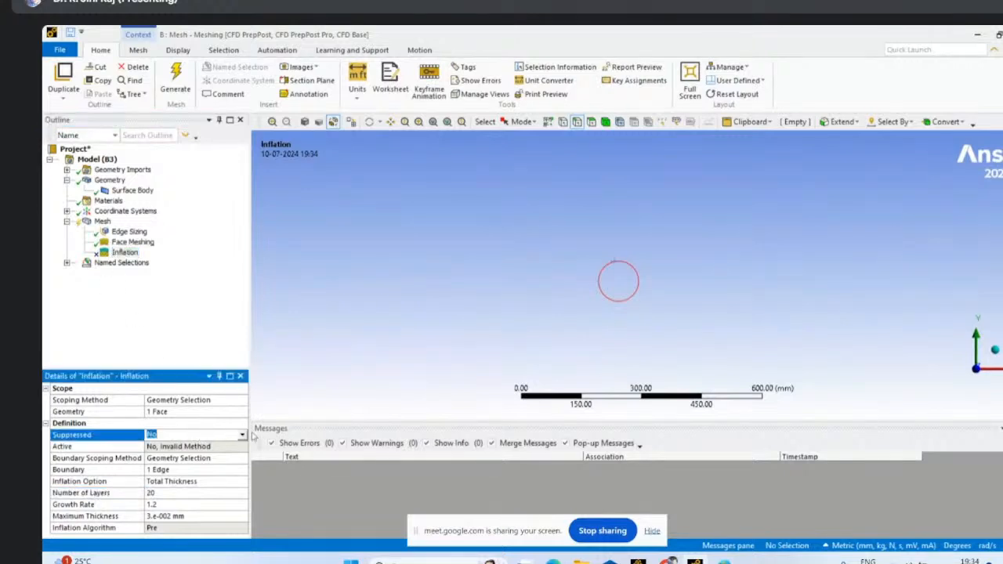
click(242, 435)
click(118, 307)
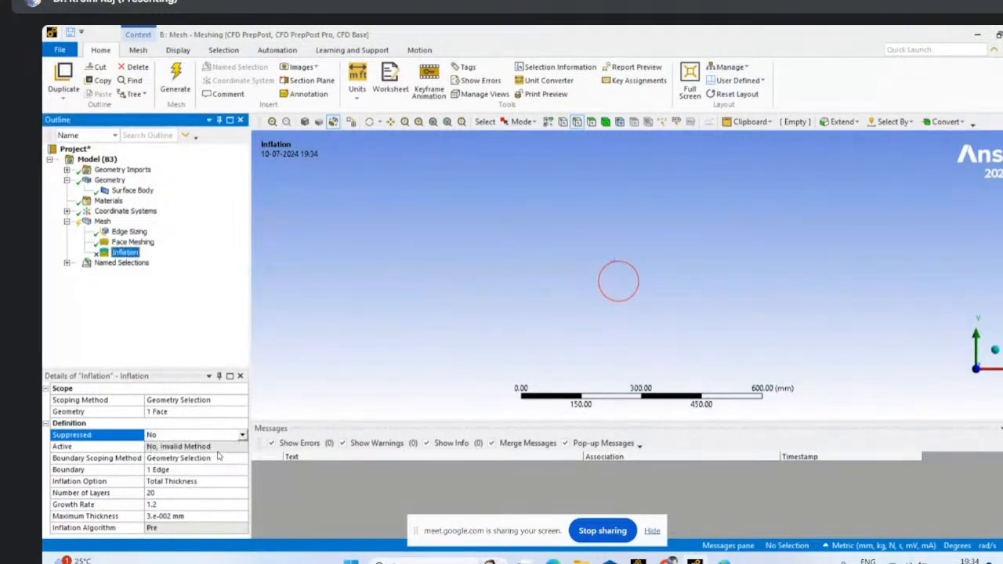
- Delete the Face Meshing control from the mesh
click(130, 242)
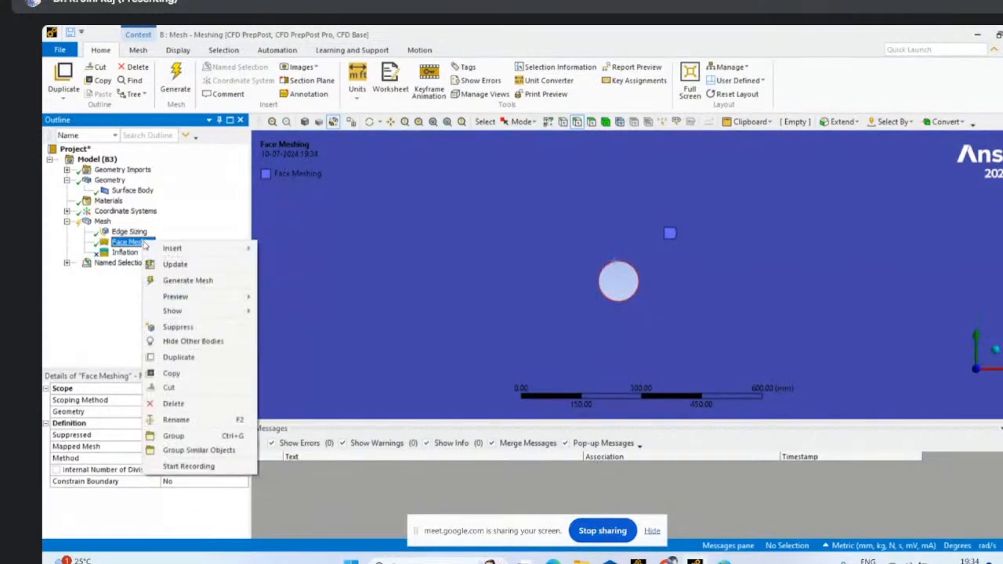
right_click(142, 243)
click(175, 404)
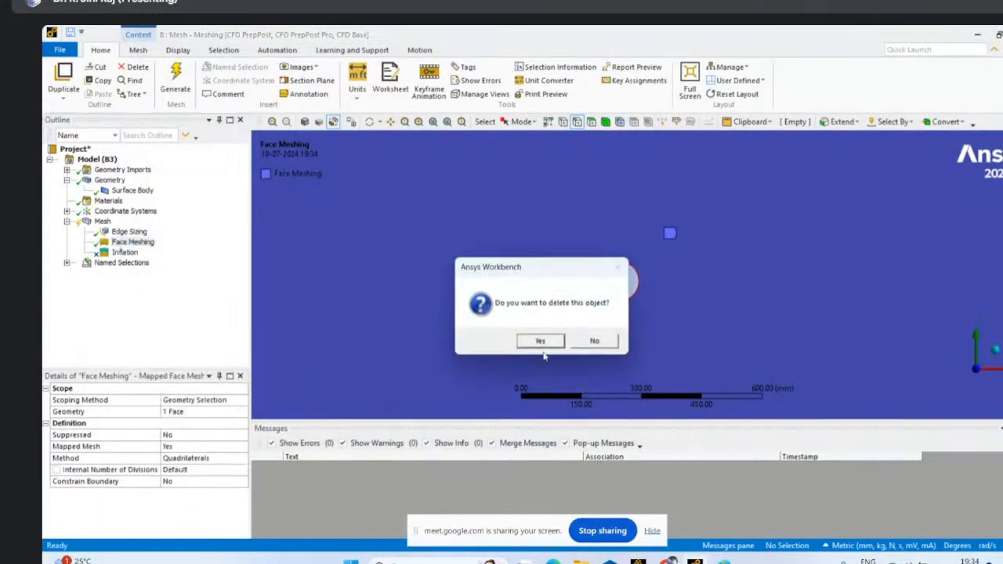
click(539, 340)
click(163, 321)
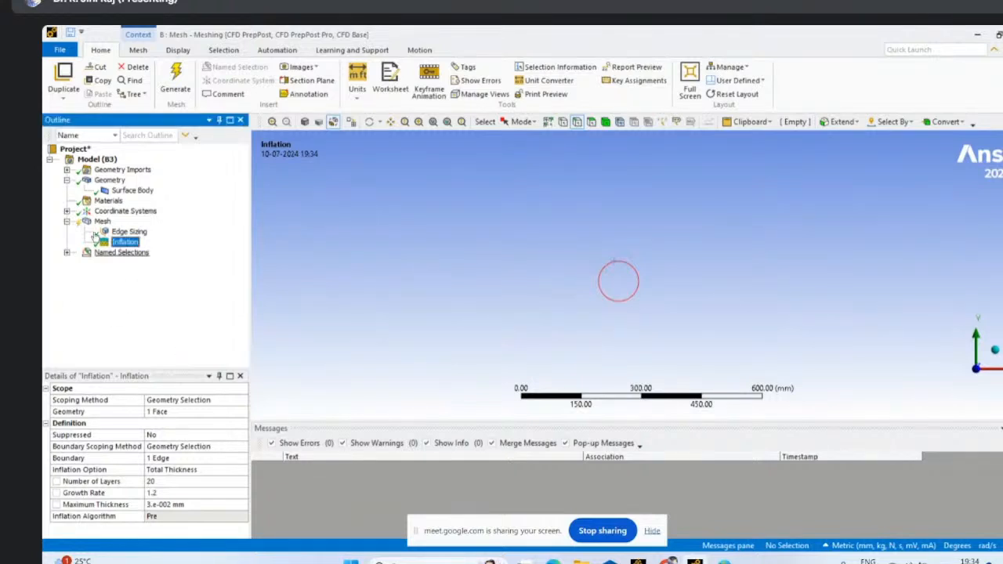
click(103, 223)
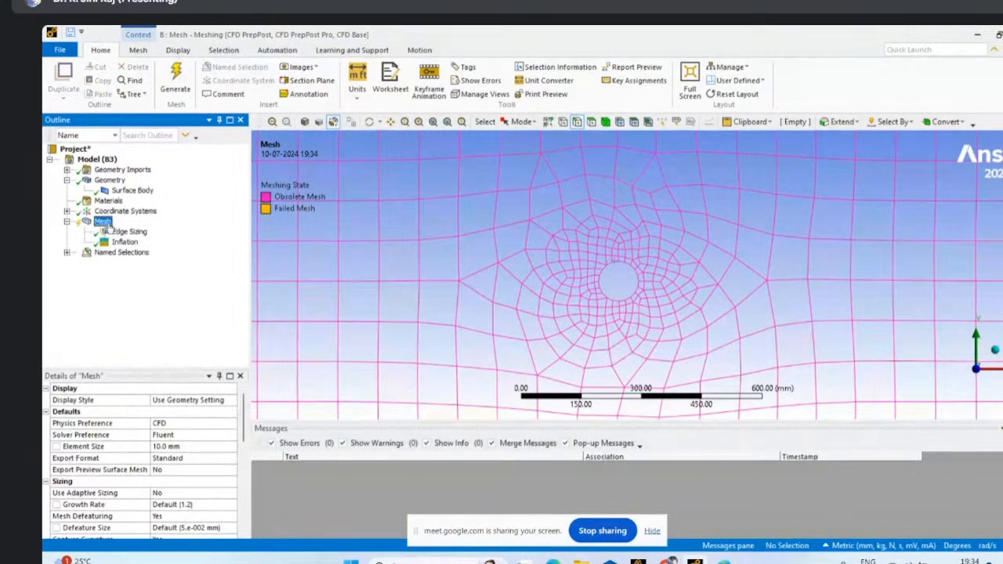
right_click(105, 222)
mouse_move(136, 228)
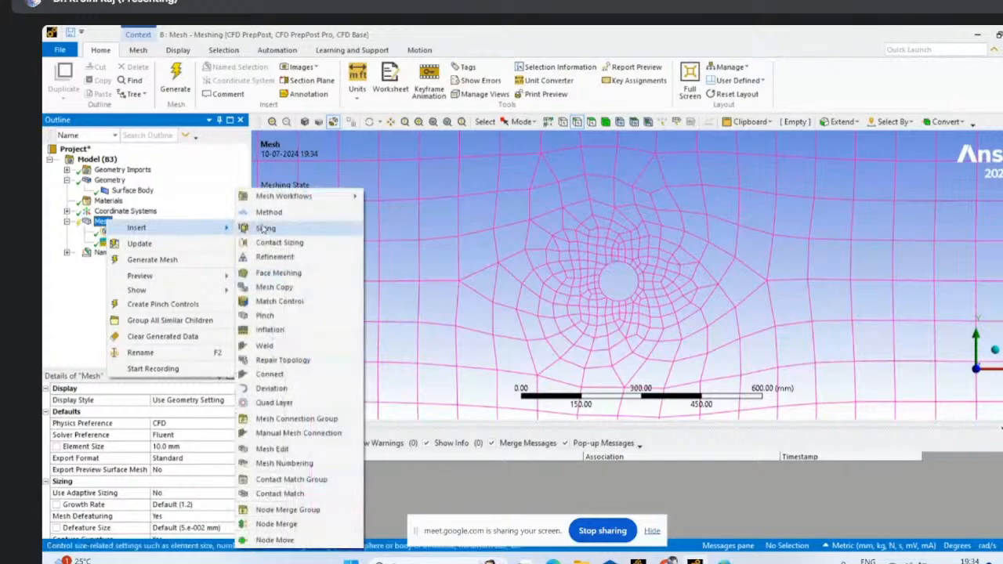
mouse_move(266, 199)
click(48, 308)
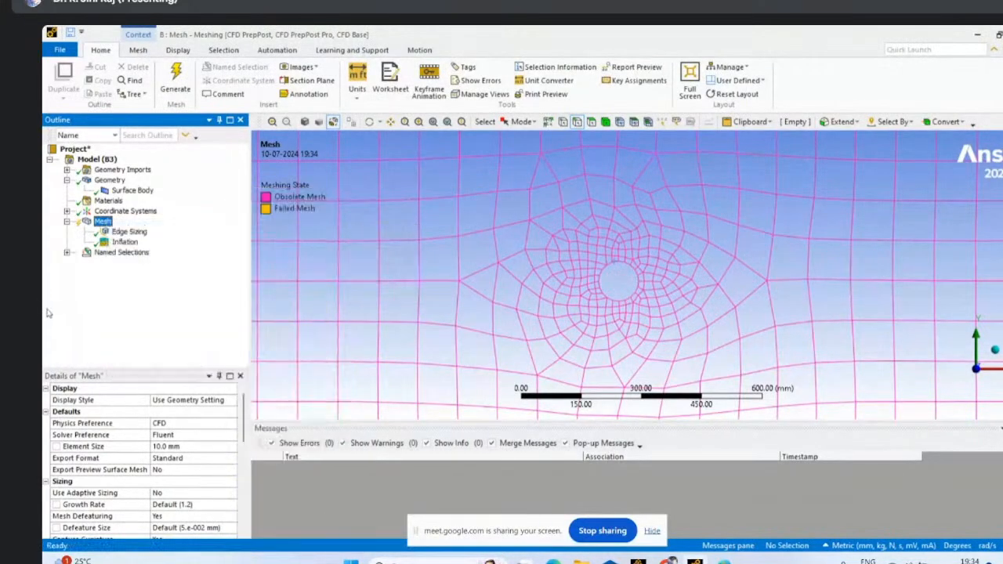
- Generate the mesh with its progress status displayed and inspect the elements around the circle
click(177, 75)
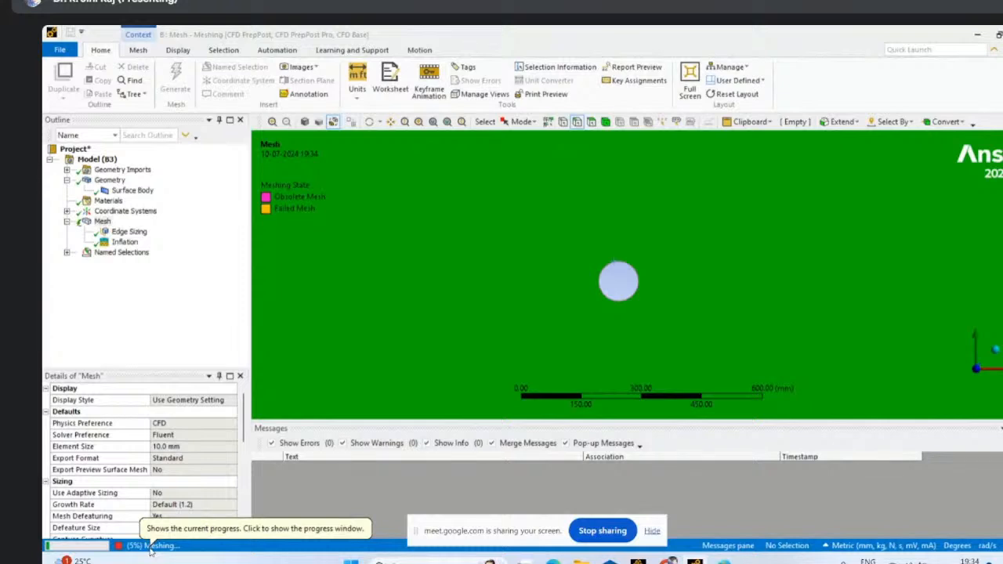
click(150, 549)
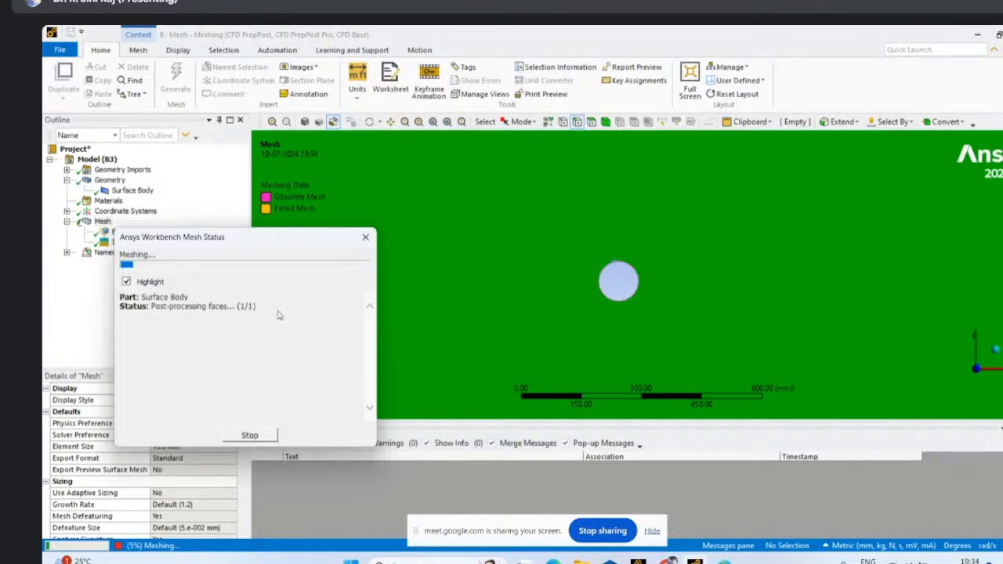
drag(238, 253, 266, 270)
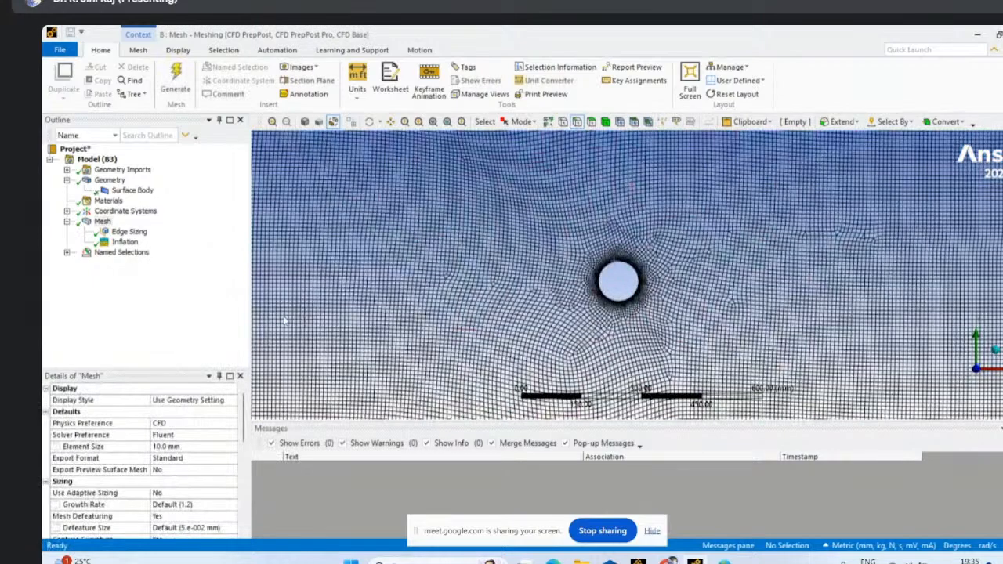
scroll(619, 309, up, 5)
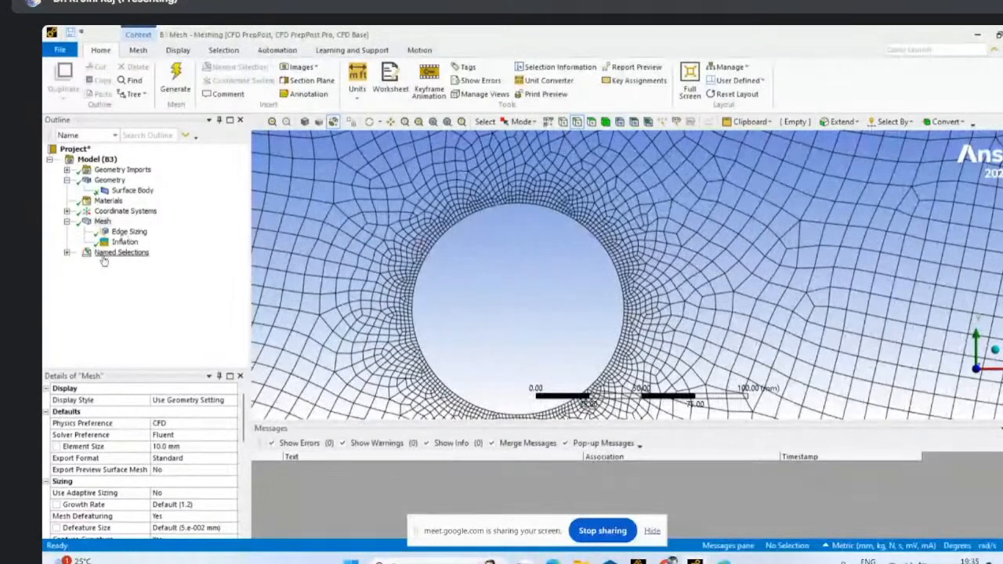
- Set the maximum thickness in the mesh's global inflation settings to 0.001 mm
click(124, 242)
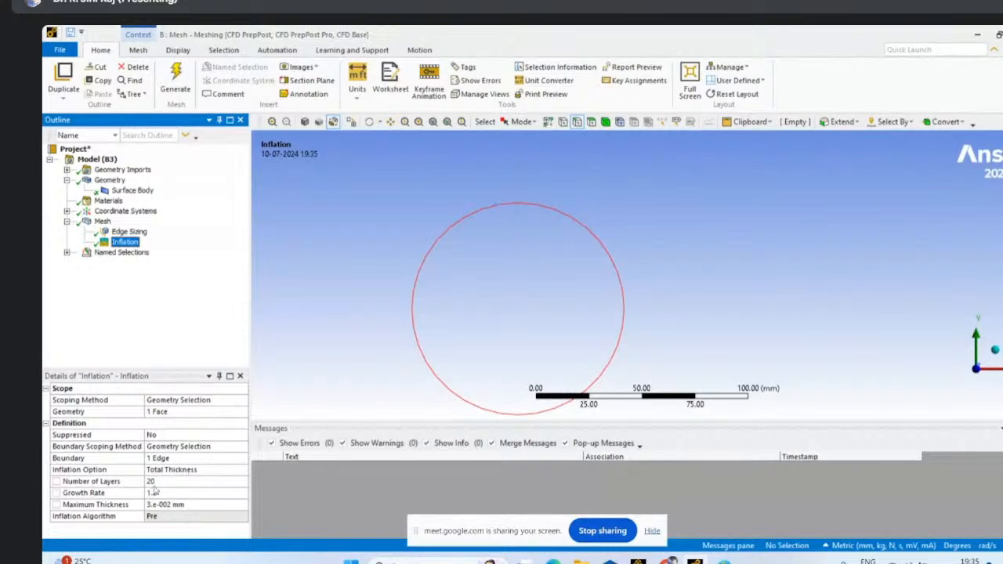
click(166, 505)
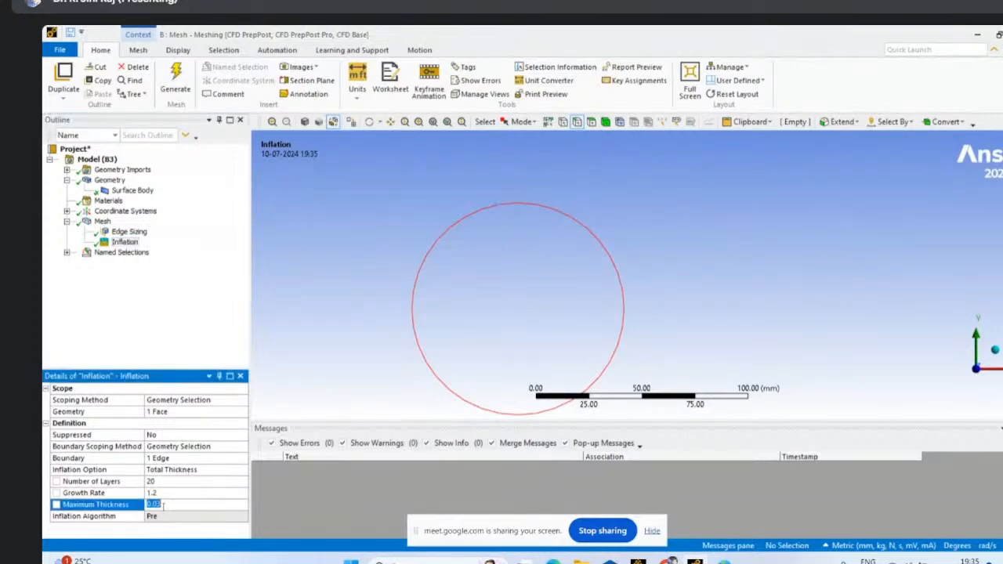
click(103, 221)
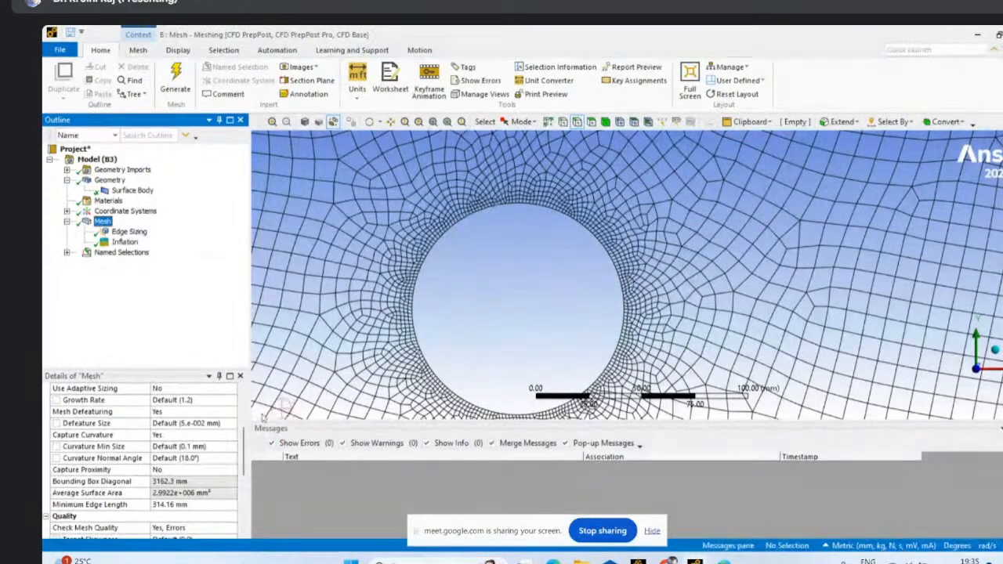
scroll(246, 479, down, 2)
scroll(246, 479, down, 2)
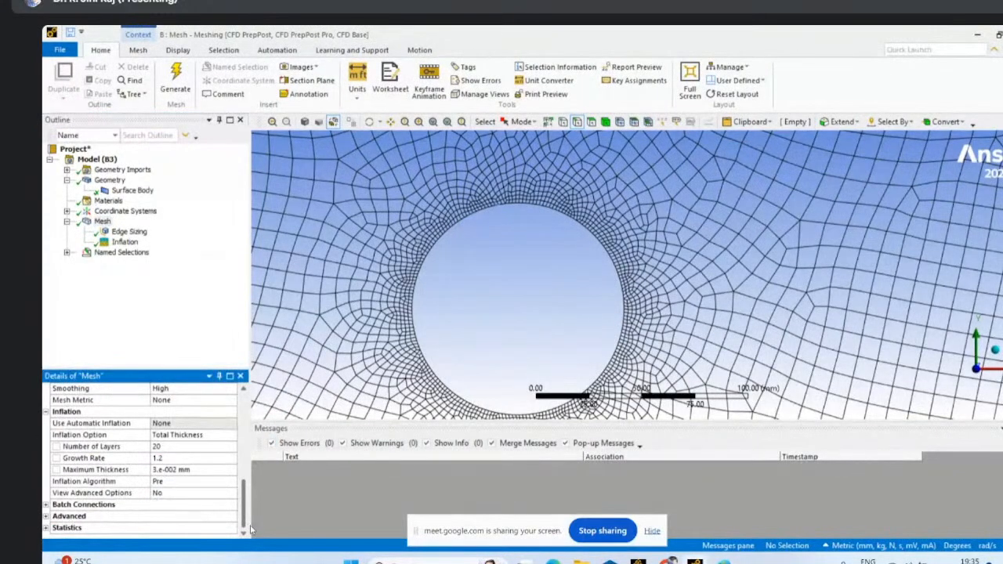
click(177, 470)
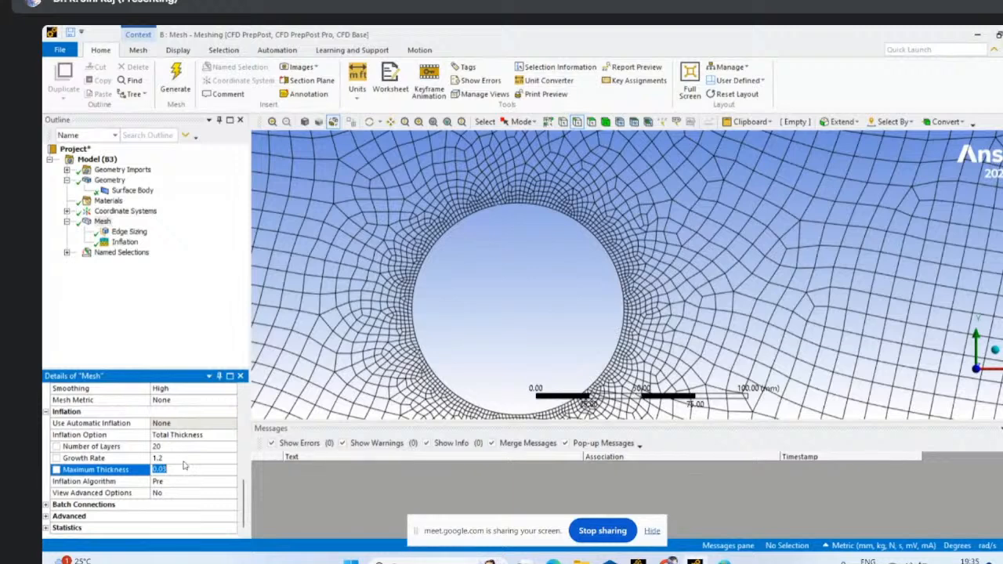
click(173, 468)
drag(173, 470, 164, 470)
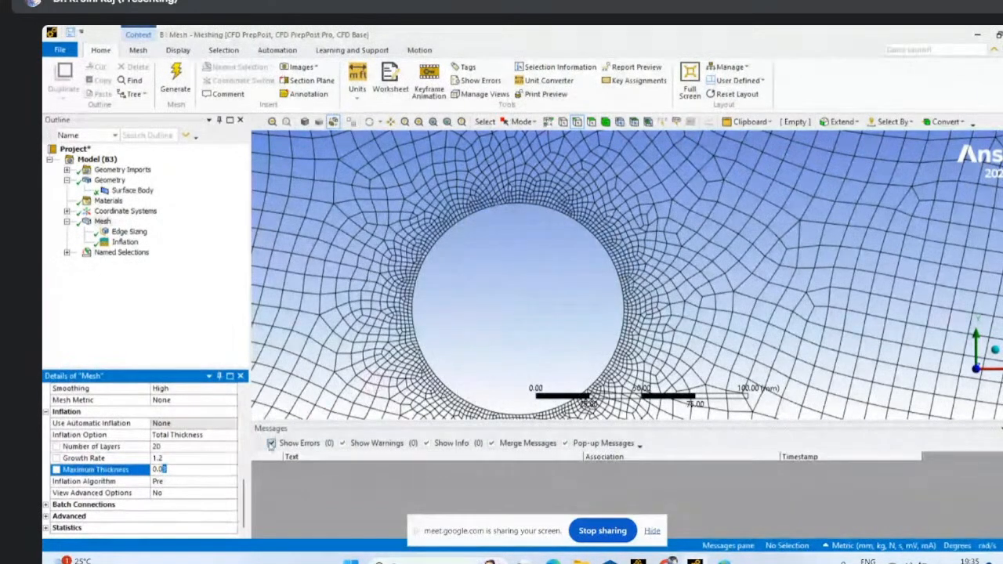
text(3)
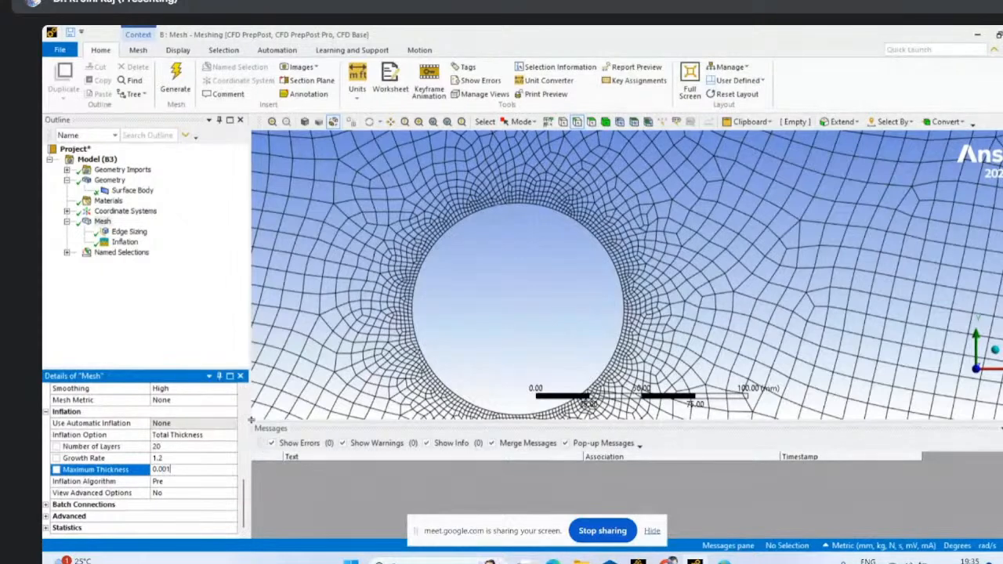
- Set the circle's Inflation control to a maximum thickness of 0.001 mm
click(124, 241)
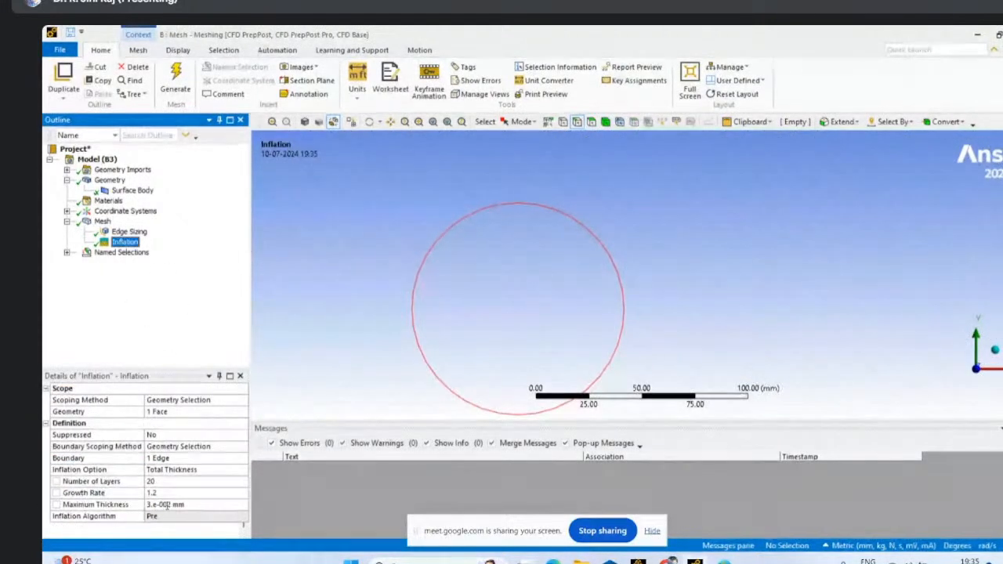
click(160, 504)
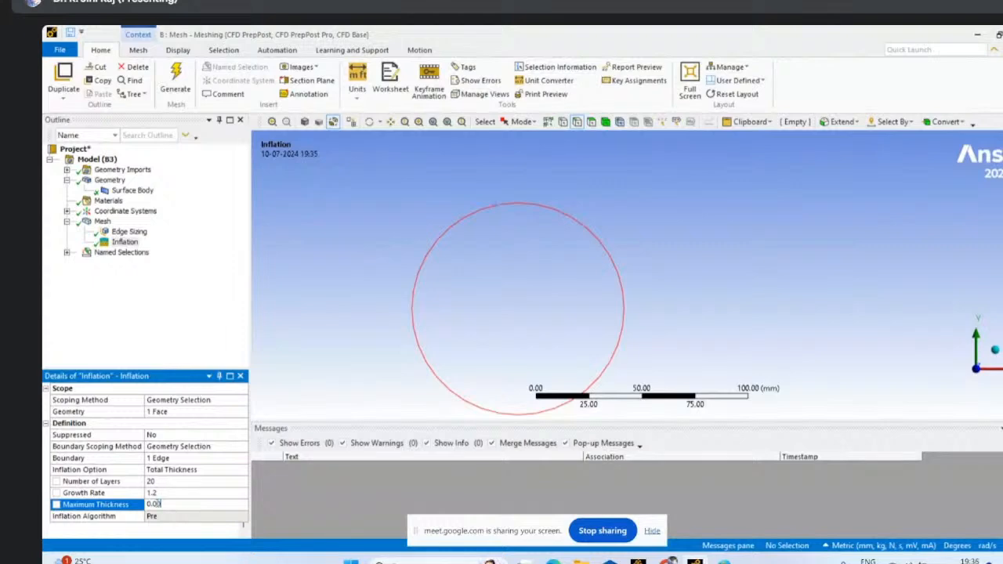
text(1)
click(174, 331)
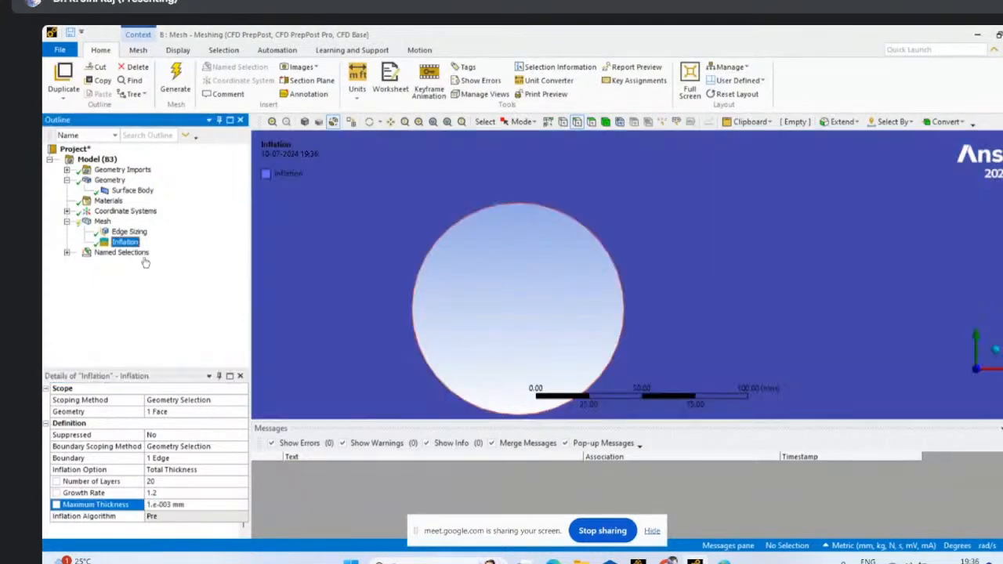
- Set the number of layers in the mesh's global inflation settings to 10
click(104, 221)
scroll(192, 492, down, 10)
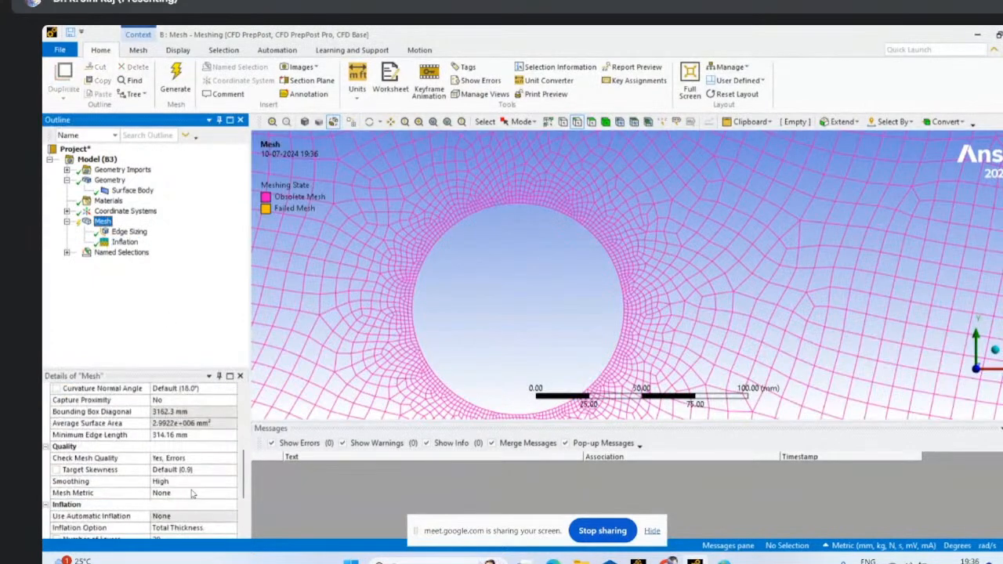
click(210, 436)
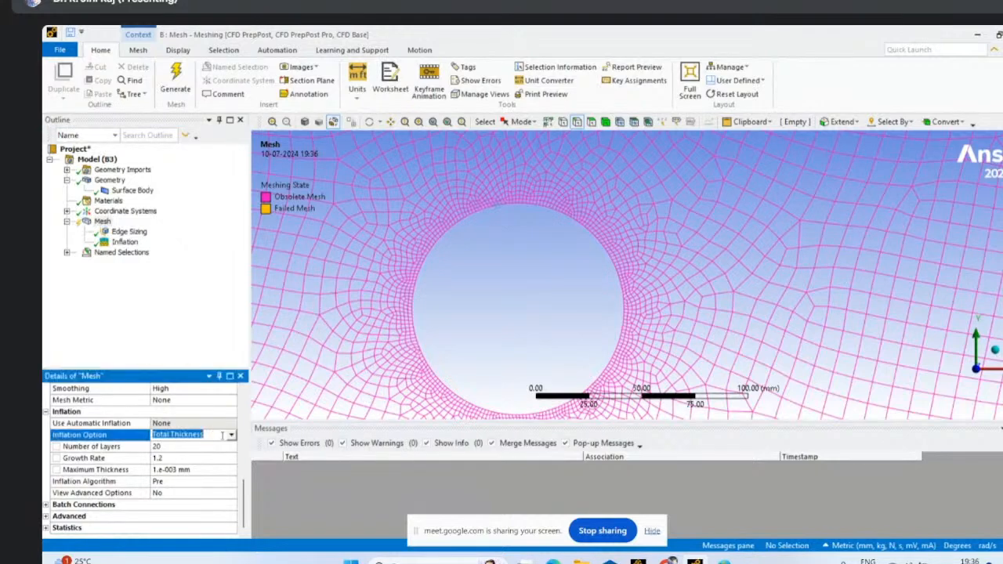
click(157, 446)
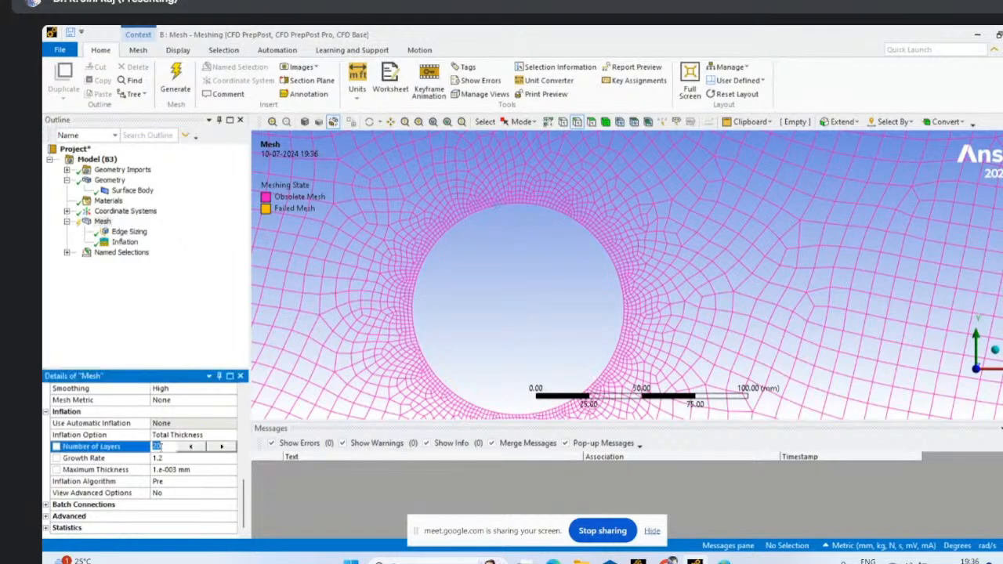
- Reduce the circle's Inflation control to 10 layers
click(124, 241)
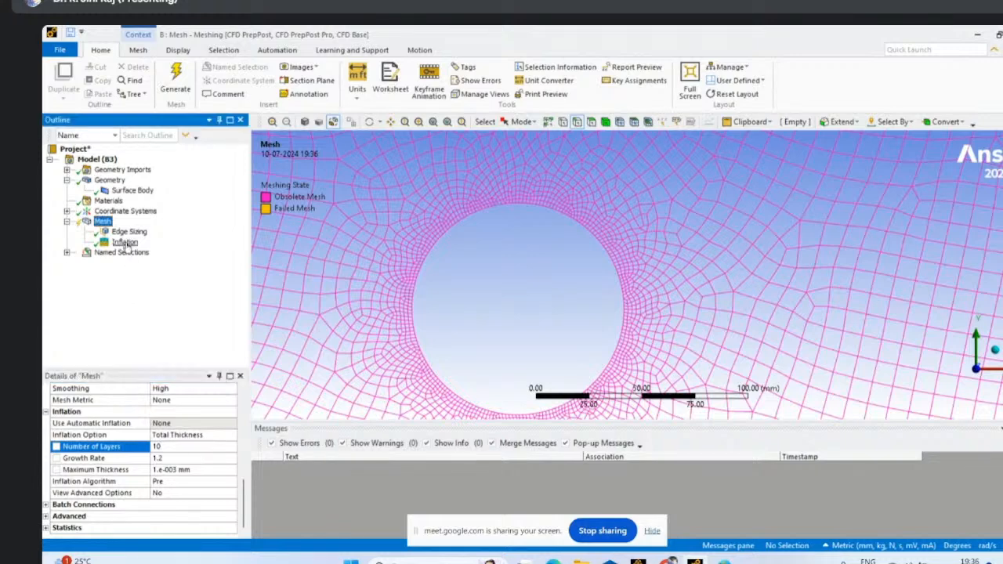
click(200, 481)
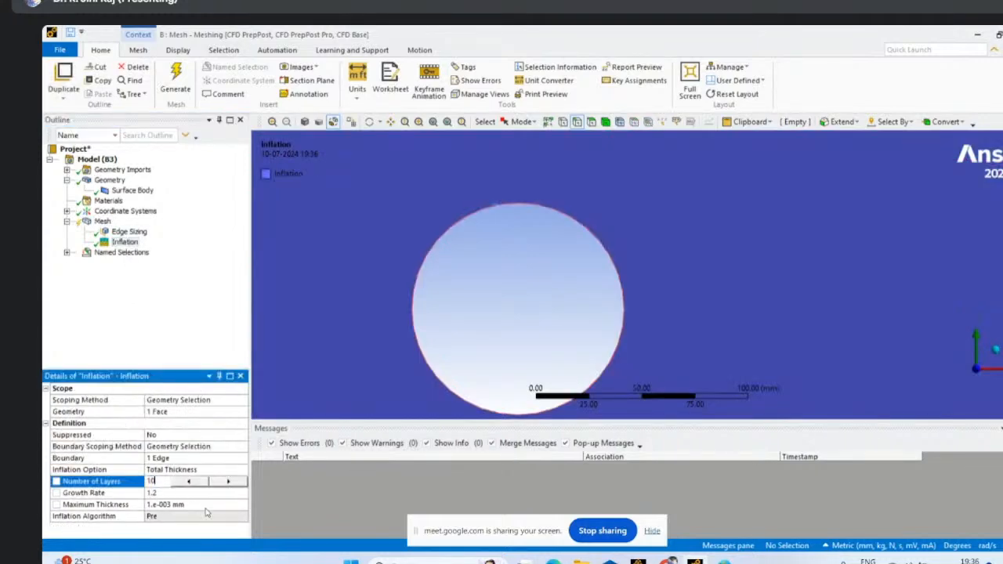
text(10)
click(185, 307)
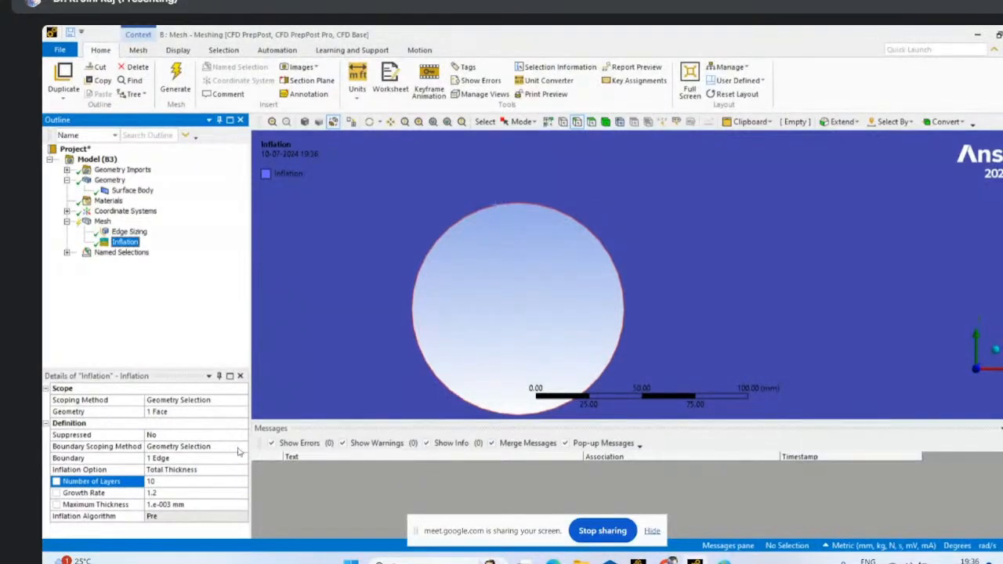
click(221, 447)
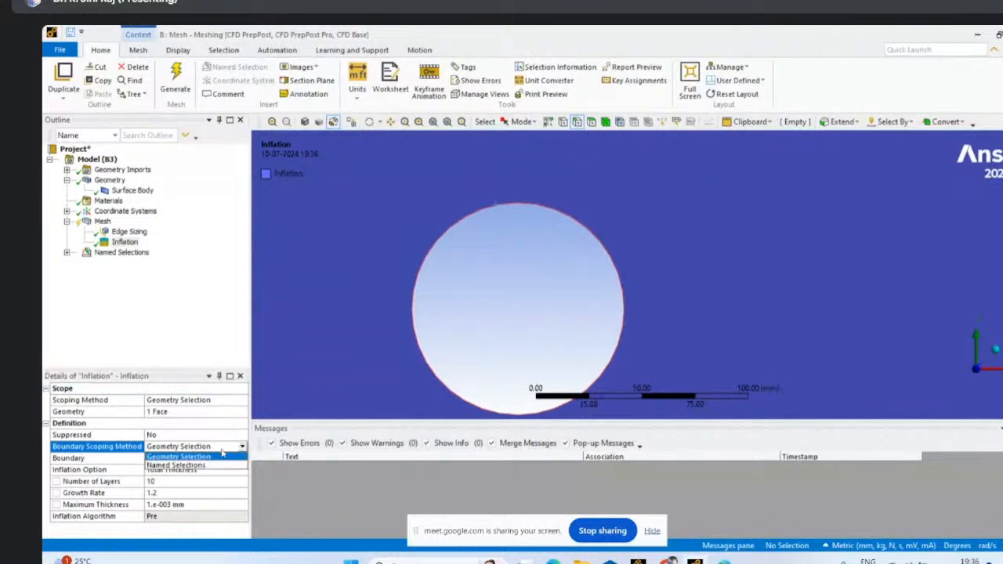
click(200, 465)
click(196, 457)
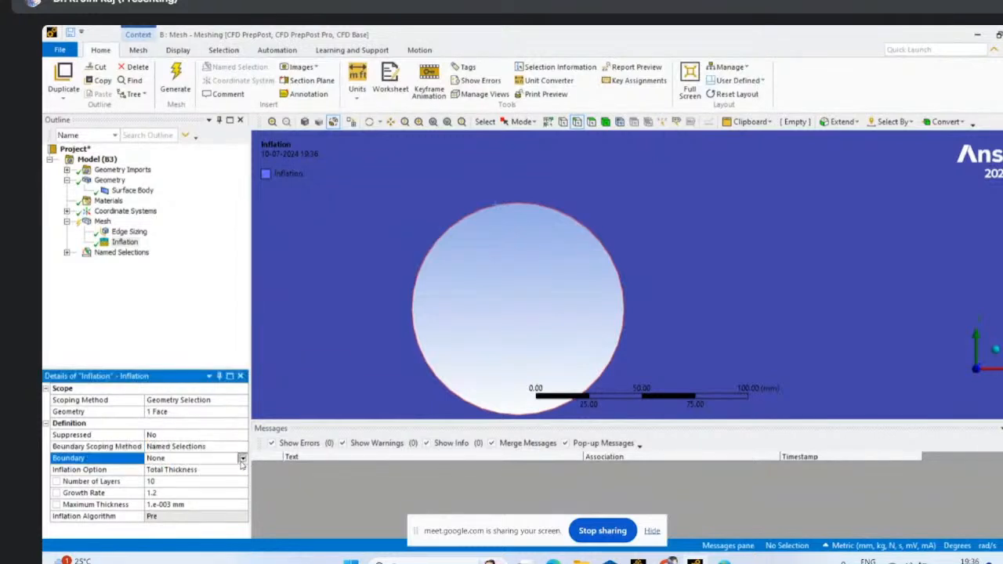
click(196, 458)
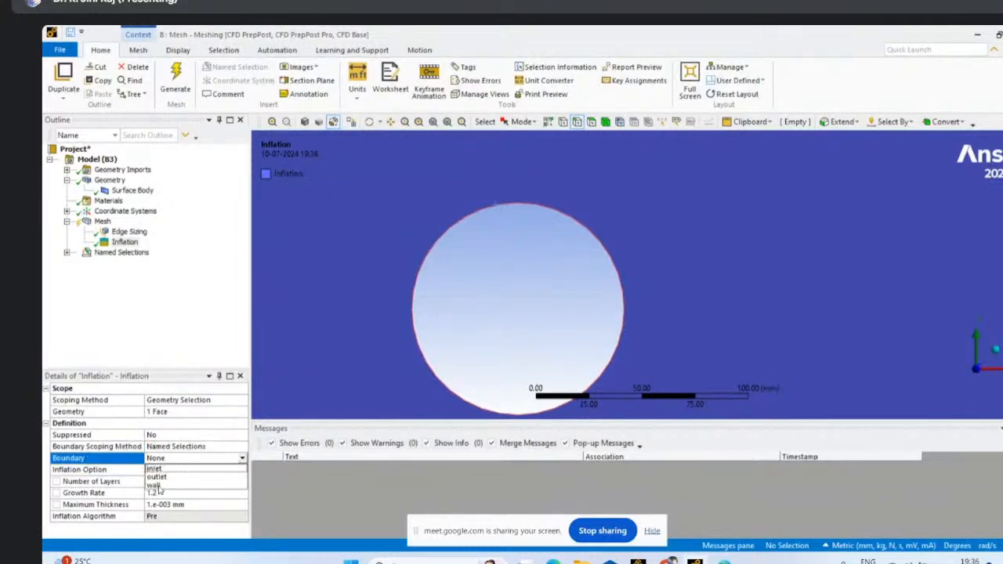
click(151, 327)
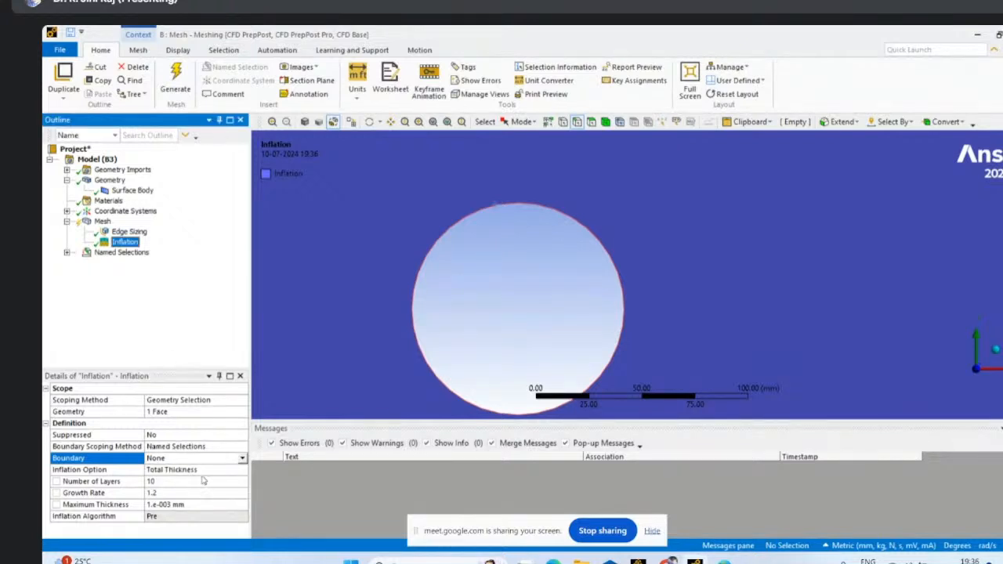
click(233, 457)
click(242, 447)
click(242, 447)
click(180, 457)
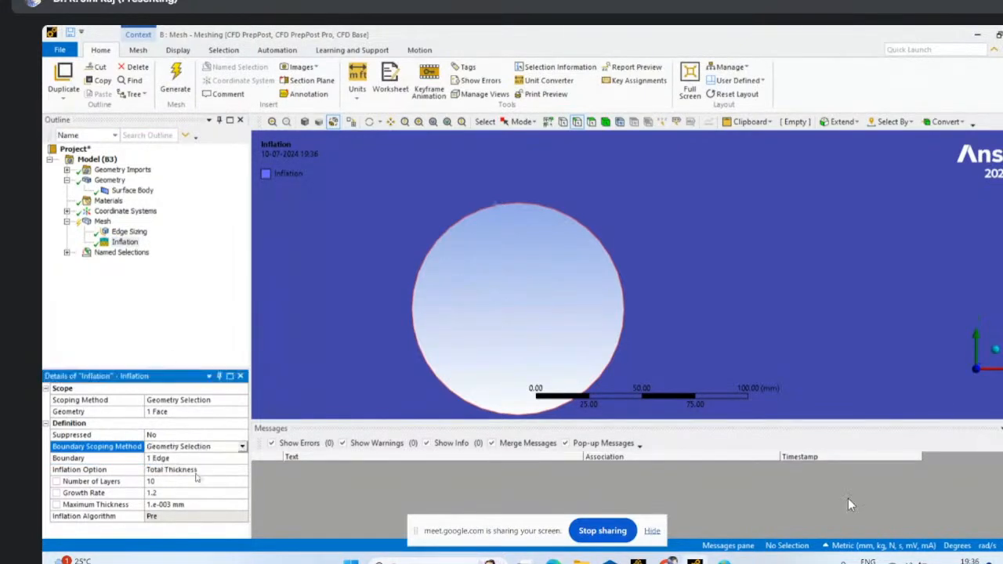
click(141, 308)
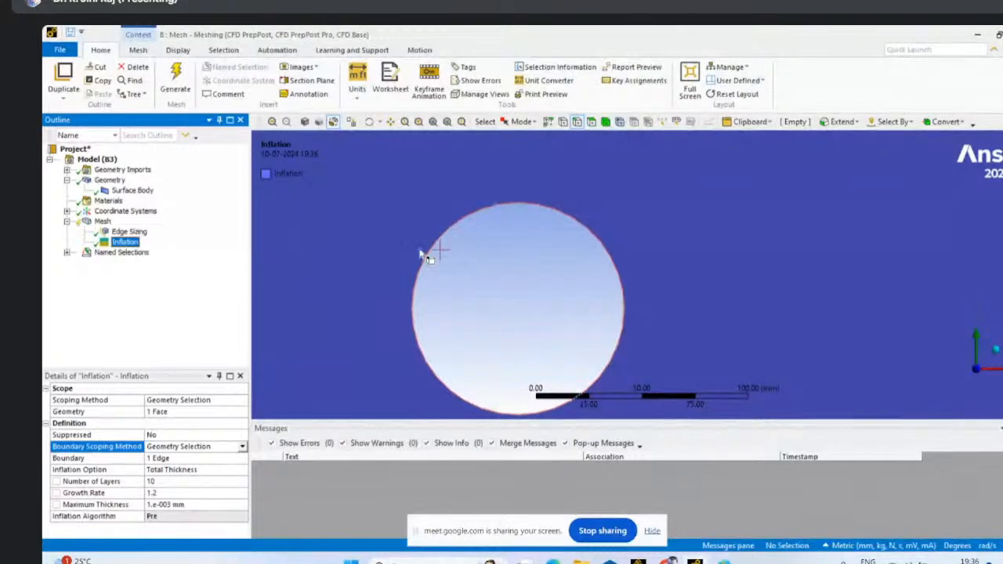
- Check which edge is assigned as the Inflation control's boundary, with the whole domain in view
scroll(432, 274, down, 5)
scroll(462, 285, down, 3)
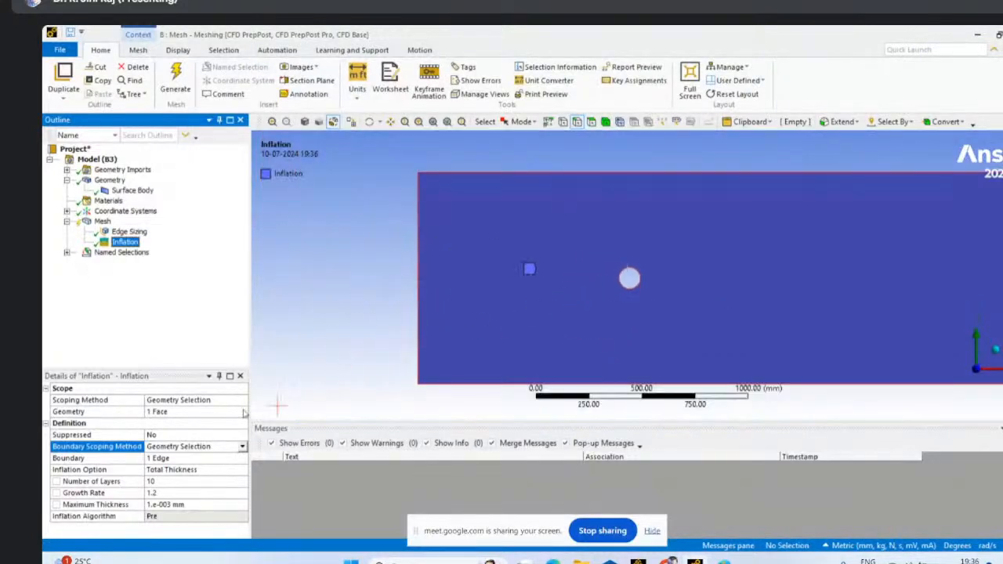
click(157, 459)
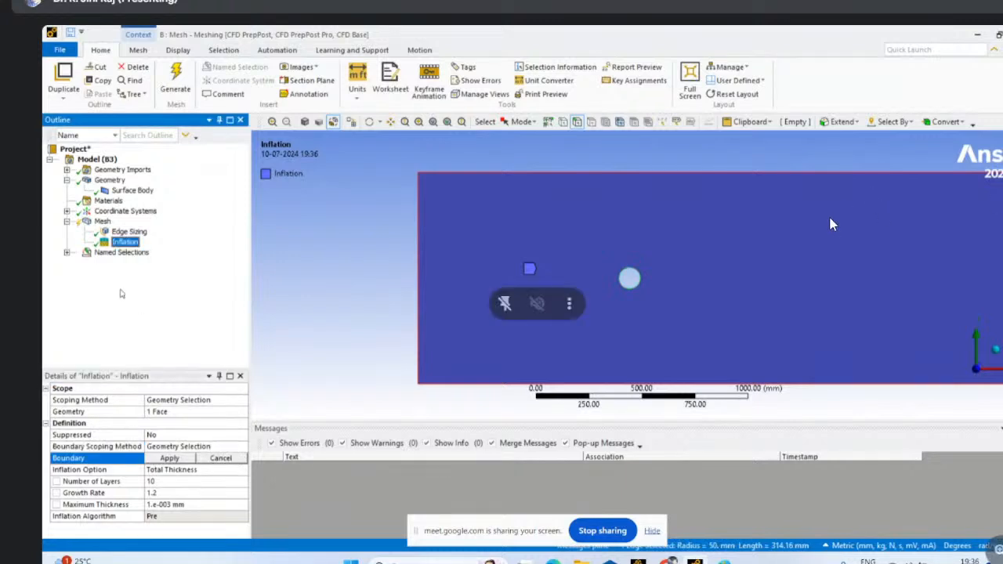
- Review the mesh's global inflation settings and regenerate the mesh
click(103, 221)
scroll(188, 510, down, 10)
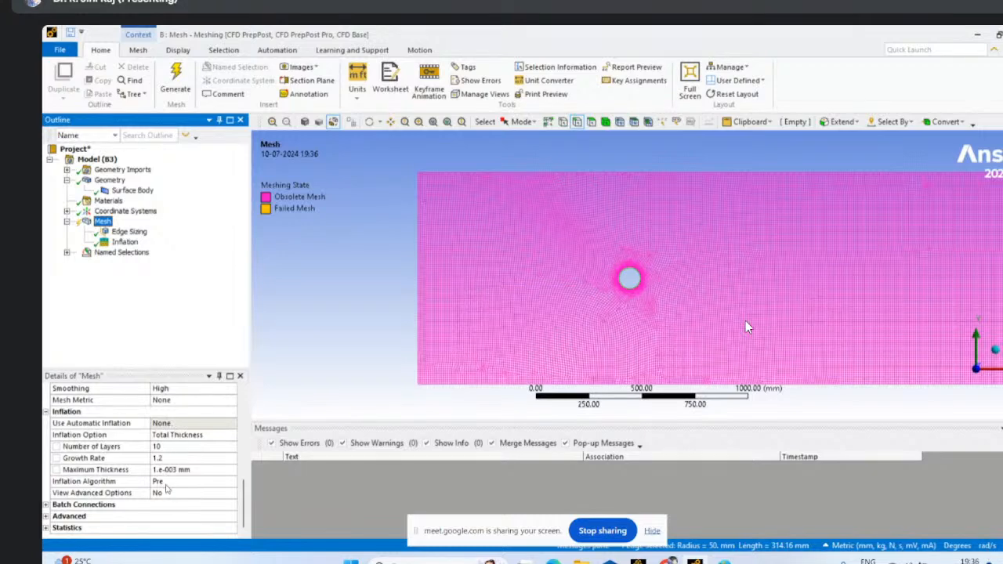
click(175, 79)
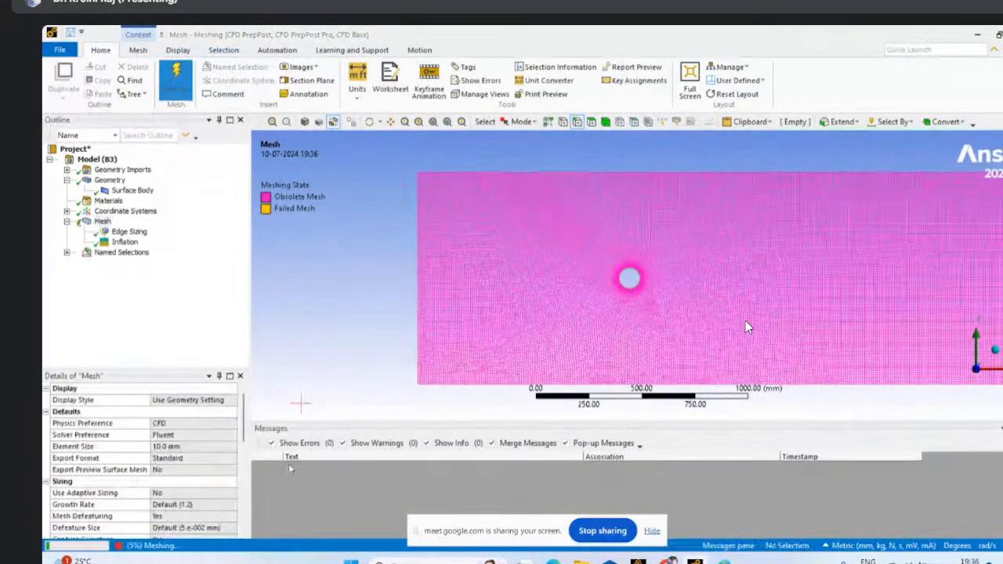
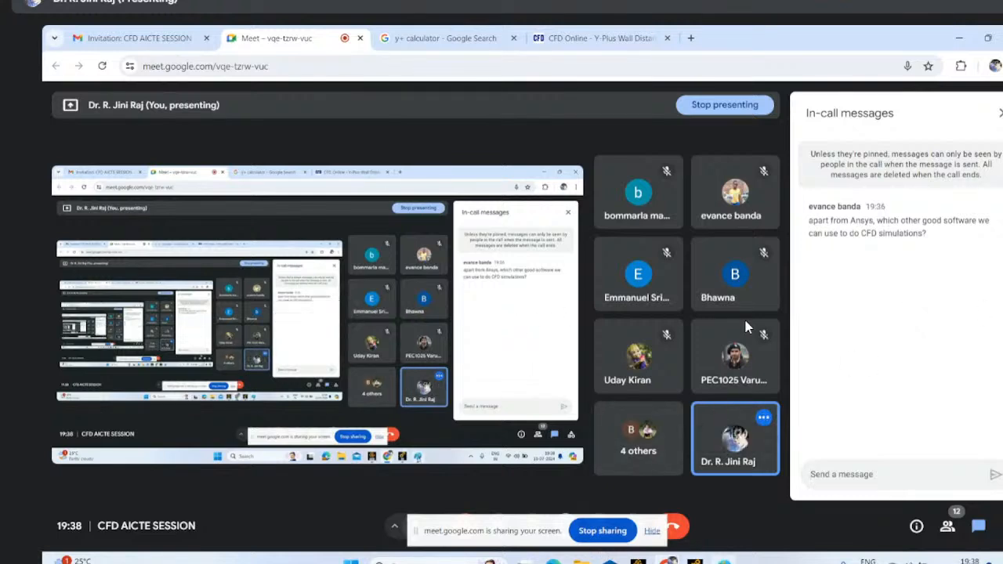
- Switch to the Meshing window and examine the mesh layers around the circle up close and across the whole domain
key(alt+Tab)
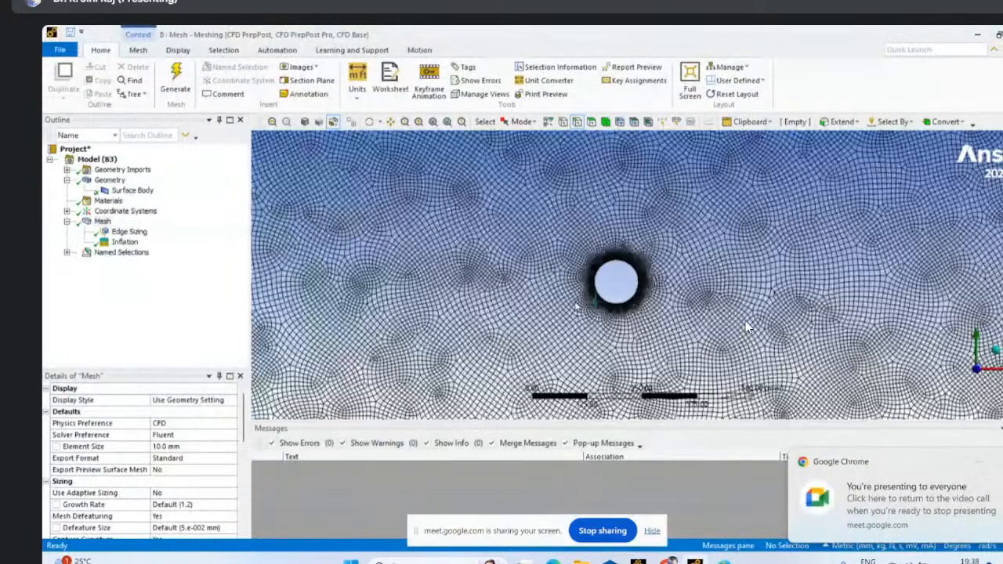
scroll(748, 327, up, 5)
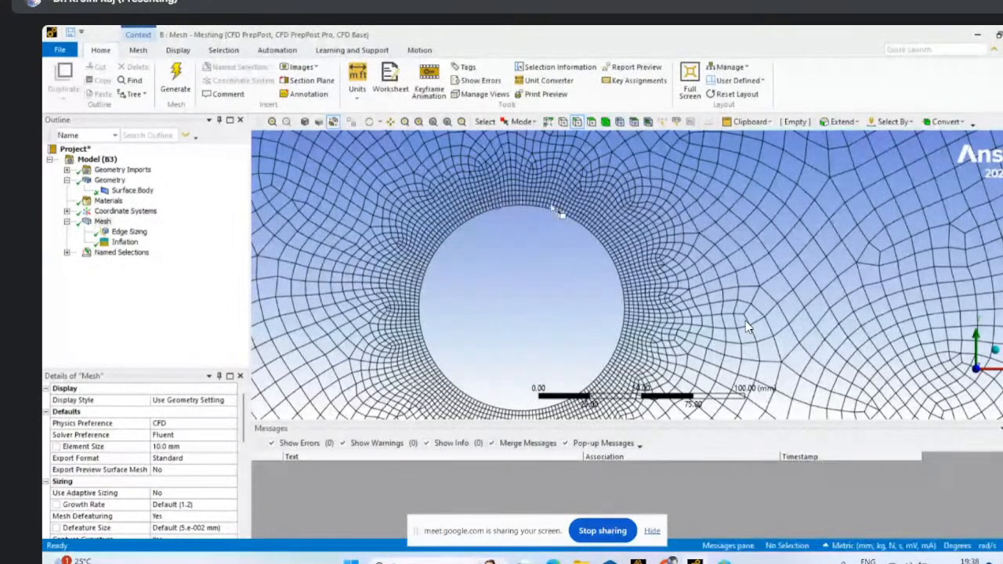
scroll(588, 258, up, 5)
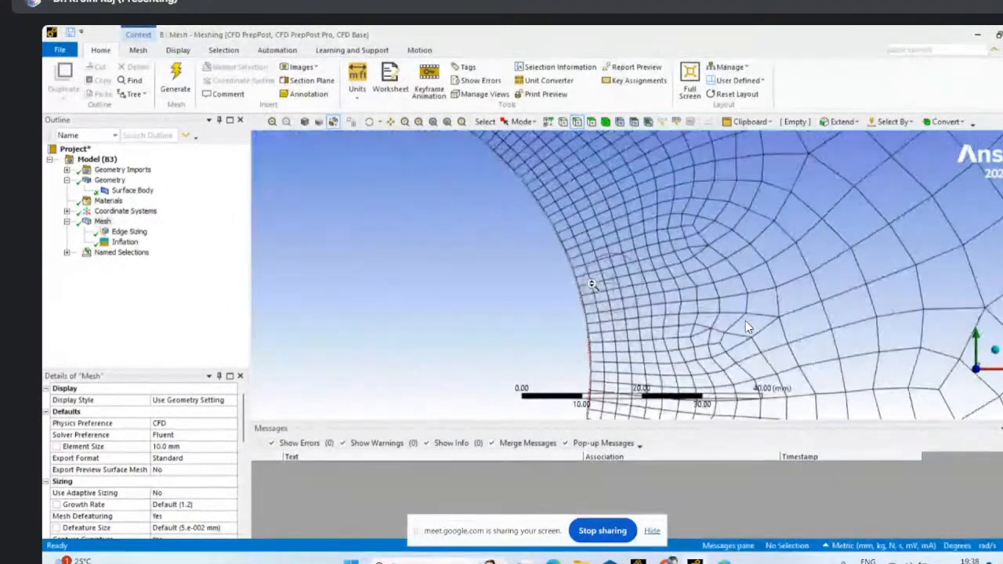
scroll(591, 283, up, 2)
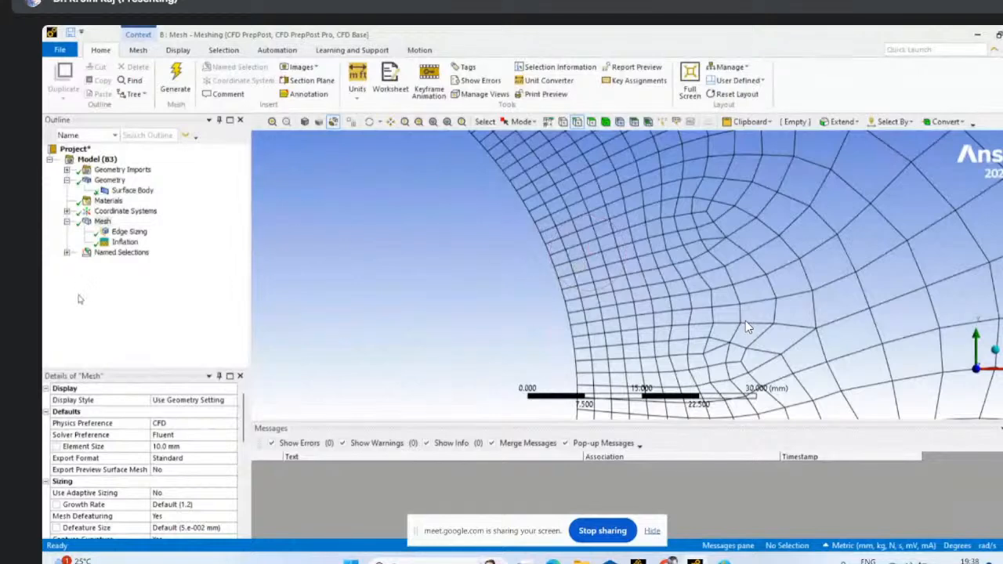
scroll(142, 454, down, 2)
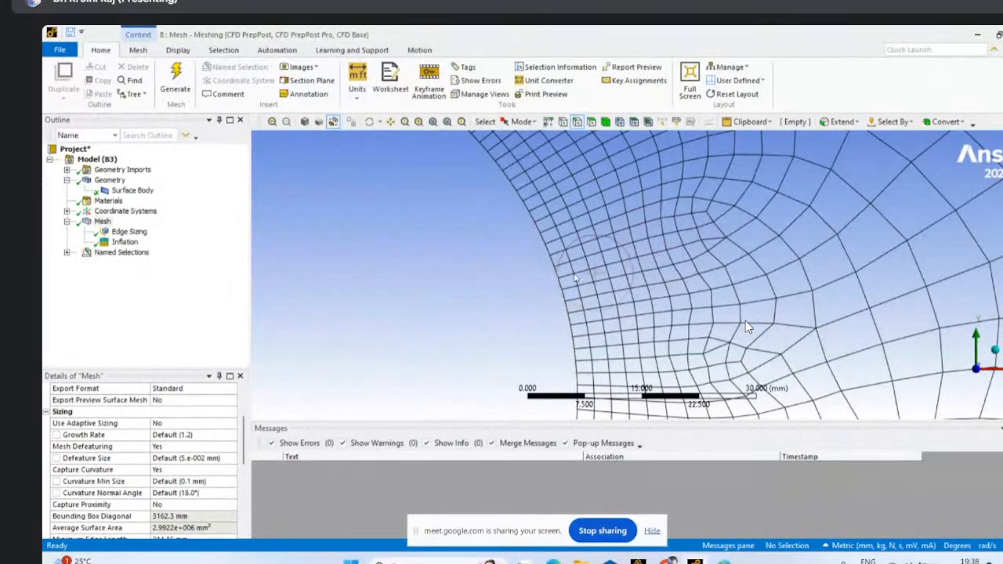
scroll(642, 296, down, 1)
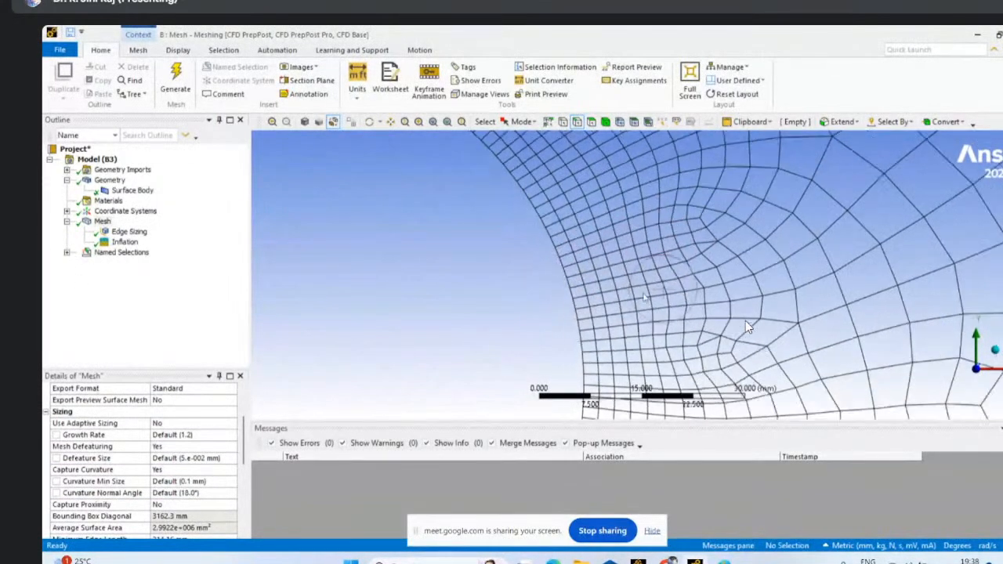
scroll(470, 271, down, 5)
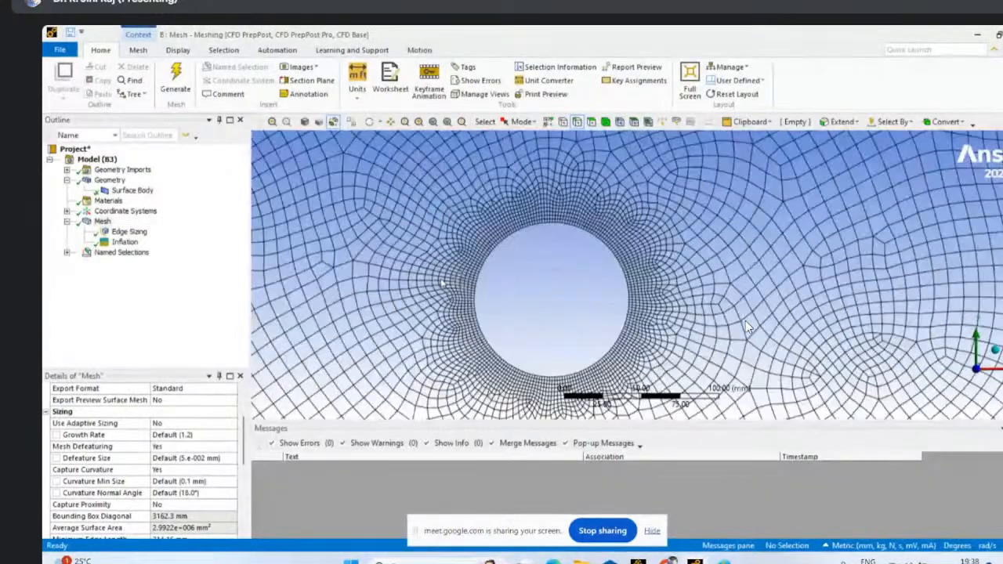
scroll(748, 328, down, 8)
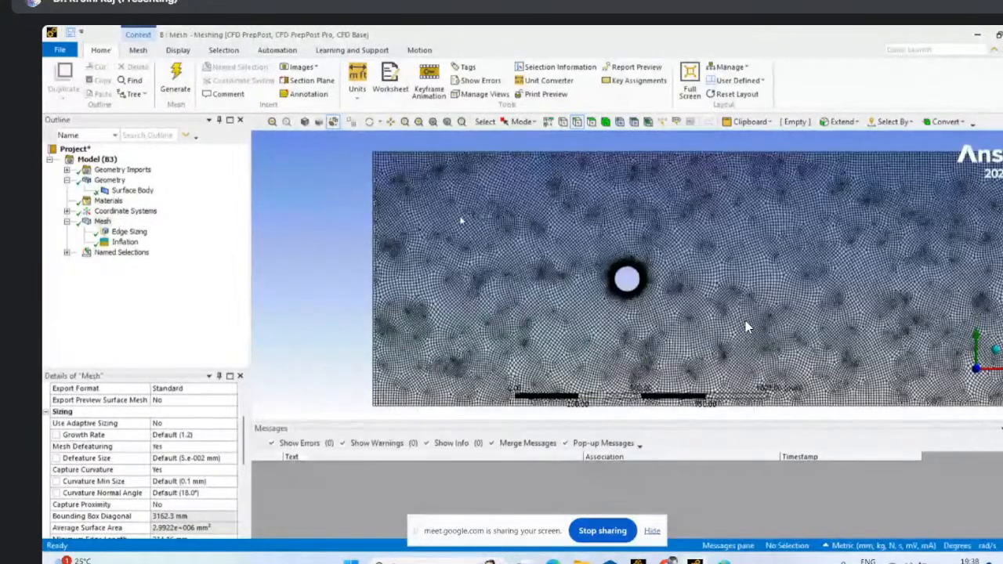
scroll(746, 327, down, 2)
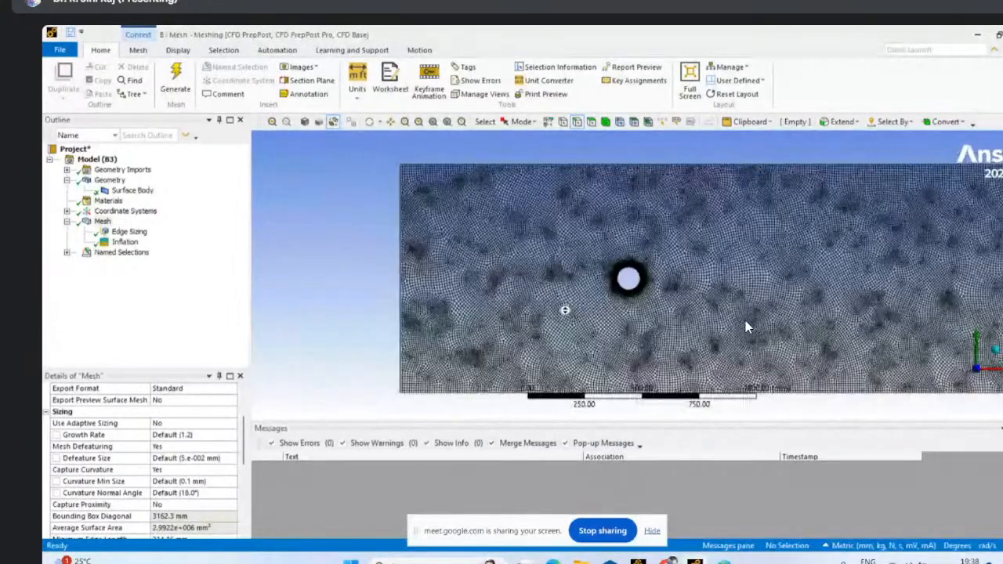
- Check which edges are assigned to the inlet, outlet and wall named selections
click(67, 253)
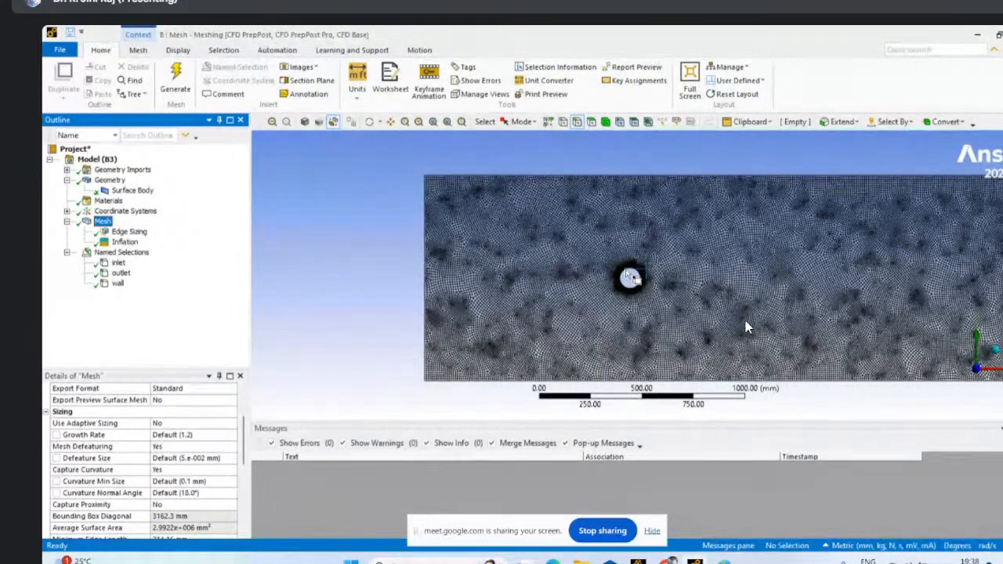
click(117, 263)
click(121, 272)
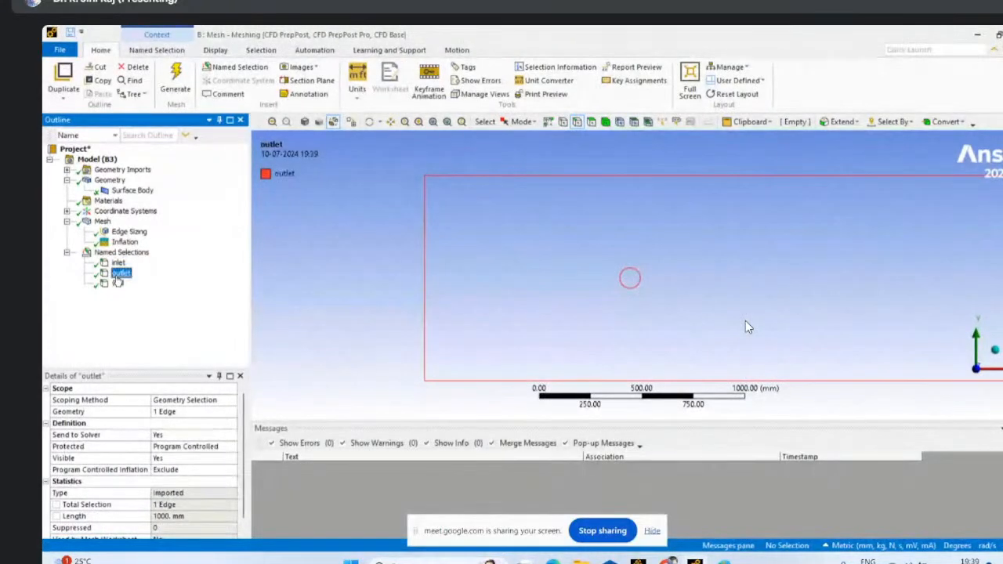
click(118, 284)
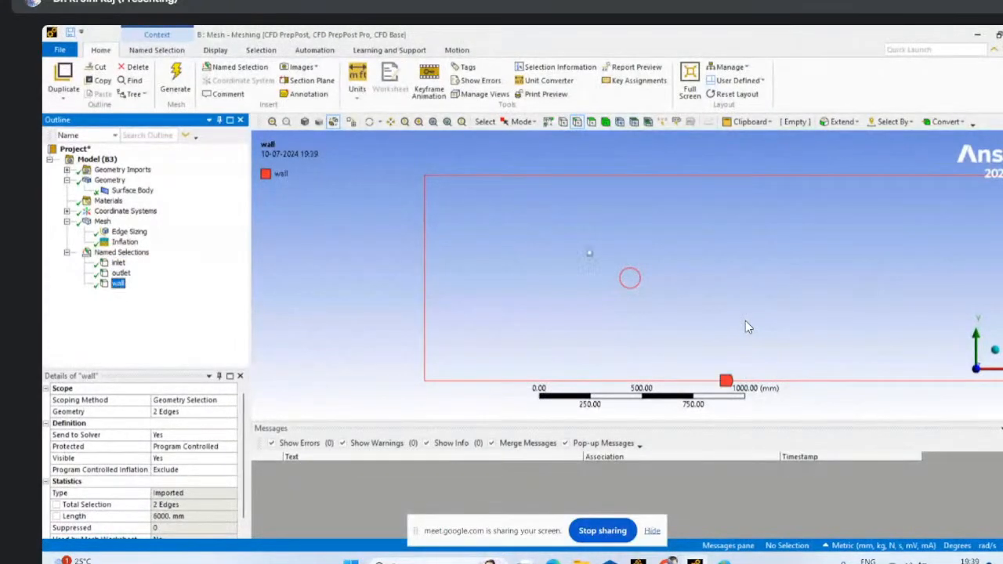
- Create a named selection called cylinder from the circle's edge and check it against the wall and inlet selections
click(642, 285)
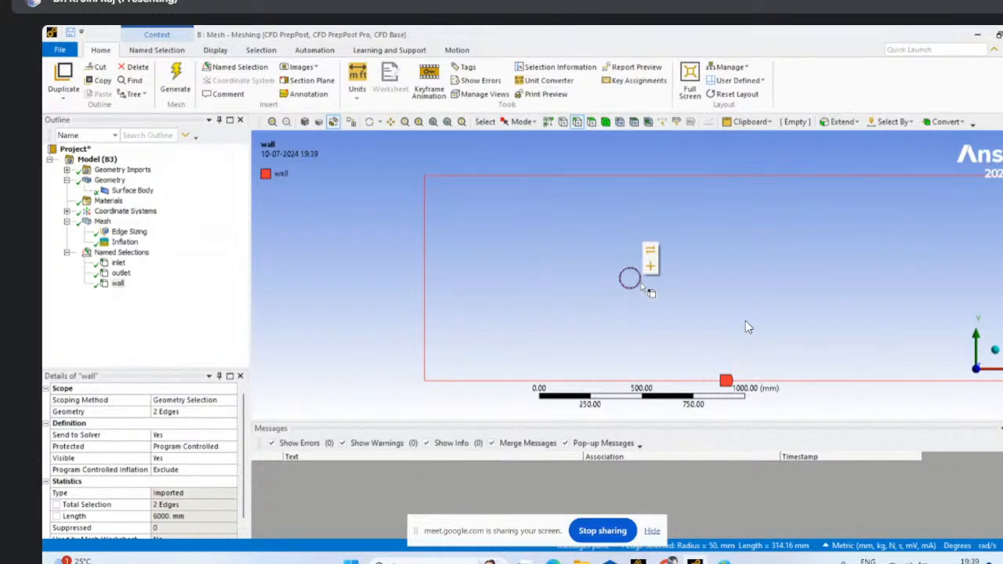
right_click(641, 277)
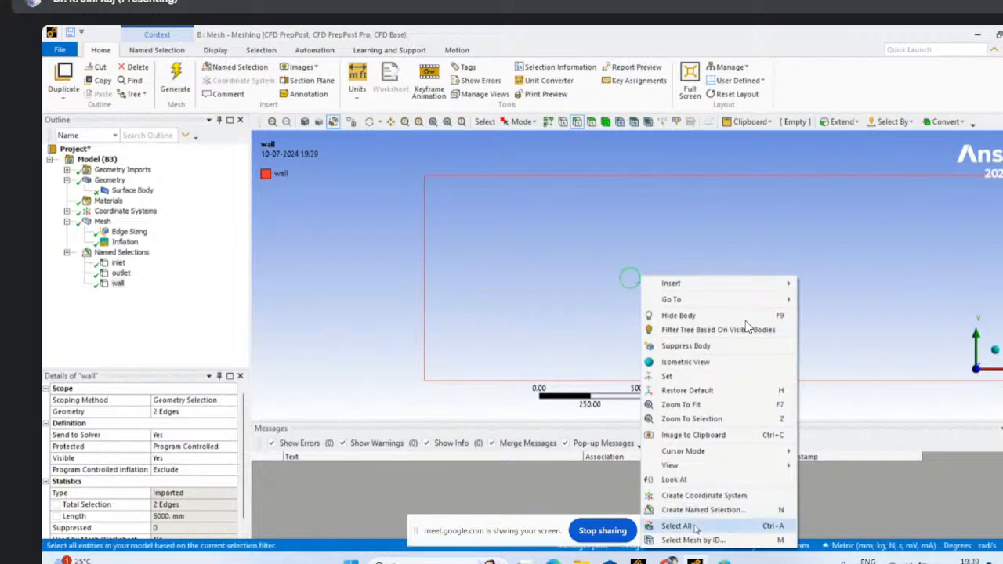
click(706, 510)
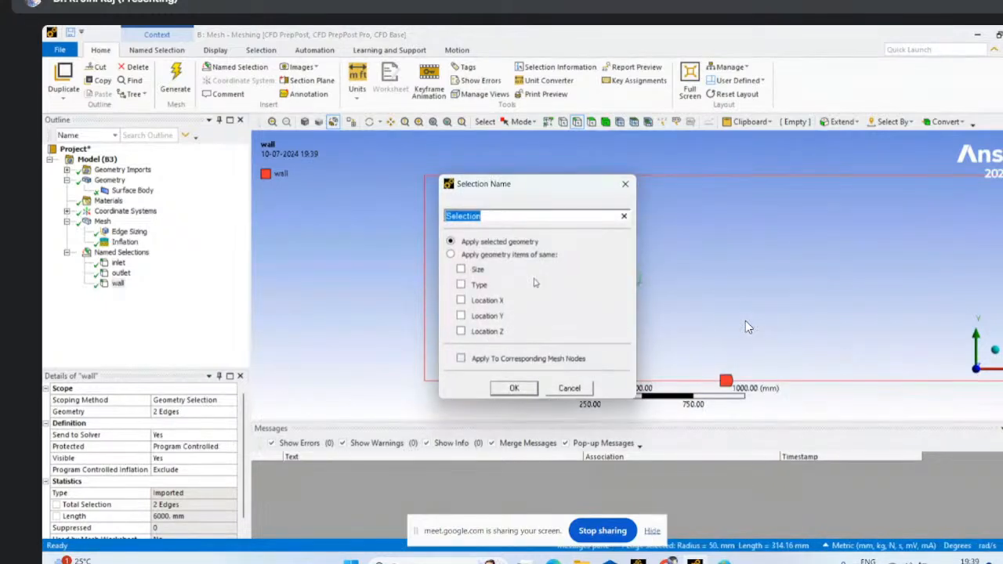
text(cylinder)
click(511, 389)
click(123, 293)
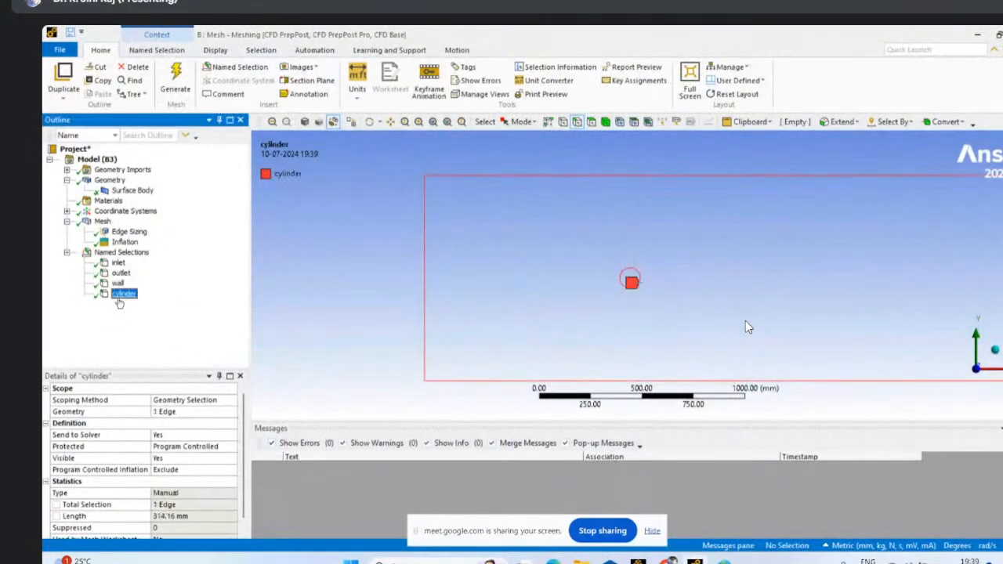
click(118, 283)
click(118, 263)
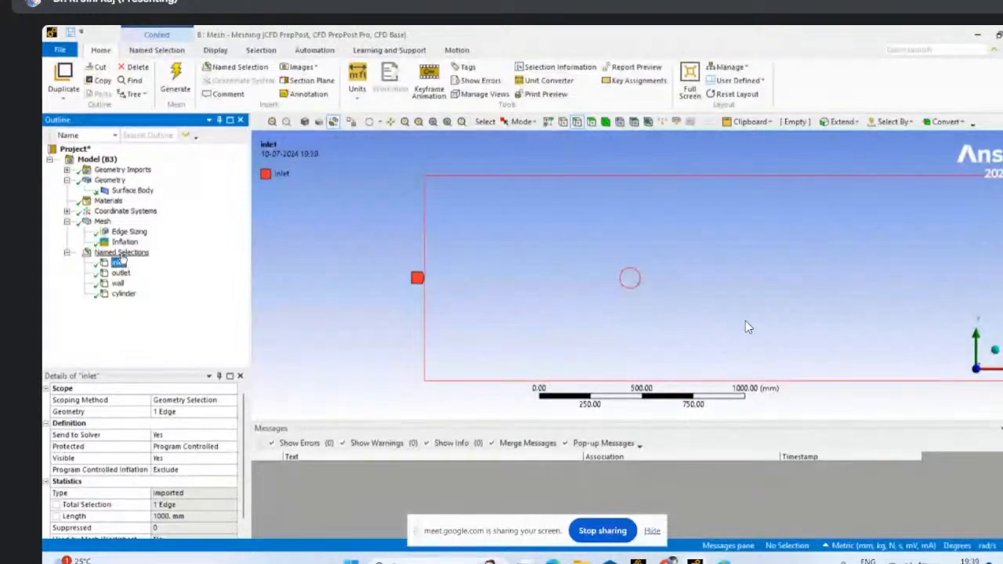
click(122, 252)
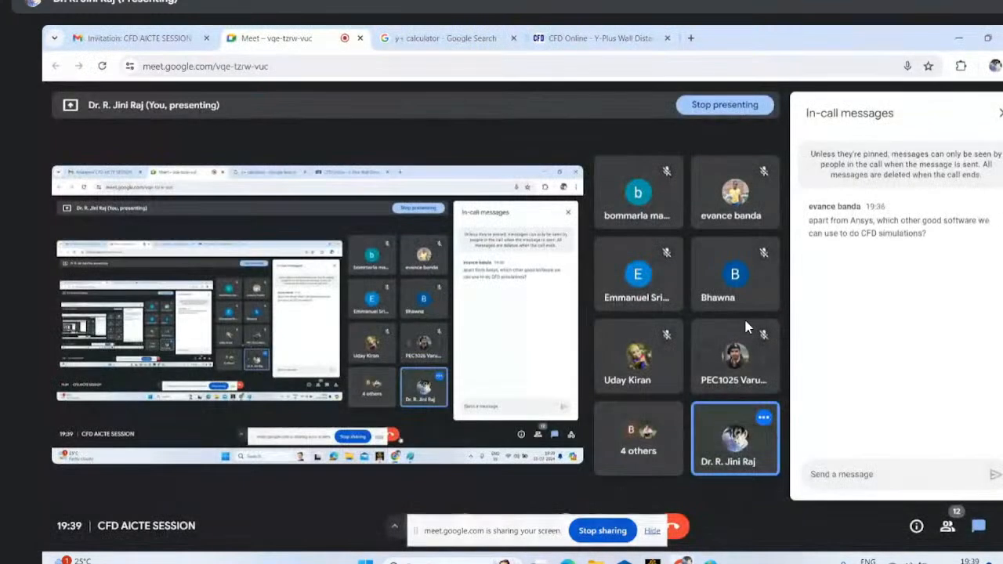
- Switch to Workbench, launch Fluent from the Fluent system's Setup cell, and inspect the loaded mesh around the circle
click(653, 561)
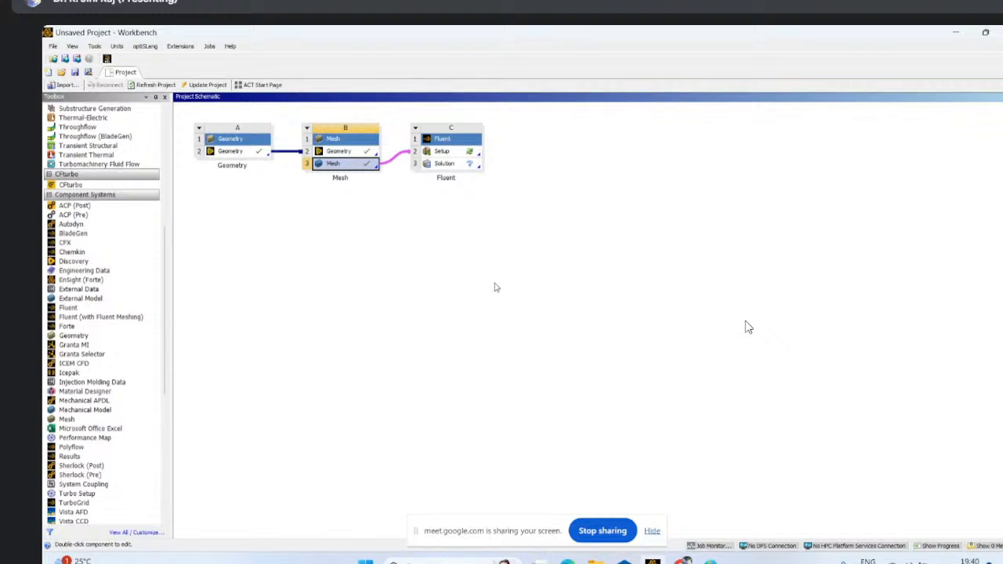
double_click(451, 151)
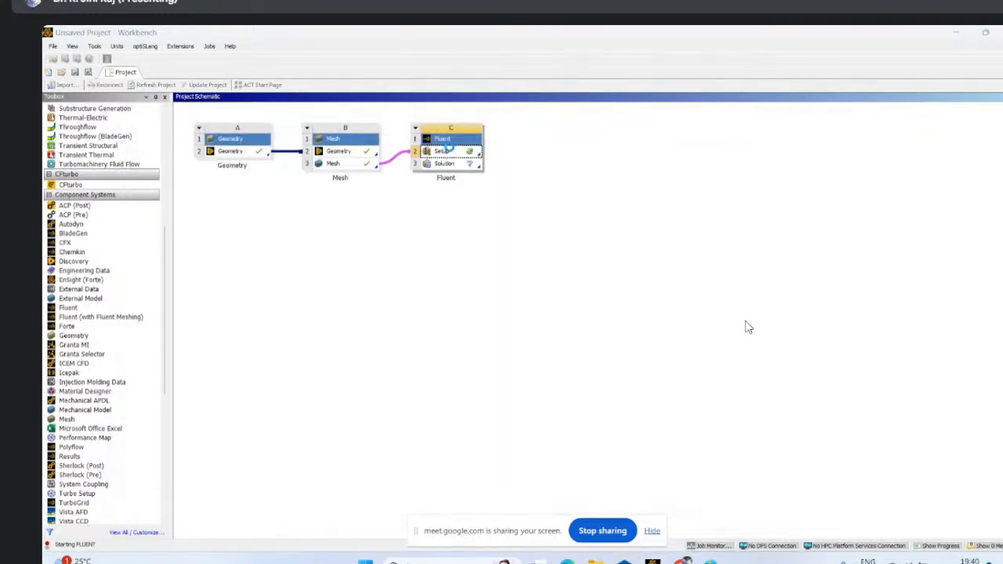
click(550, 218)
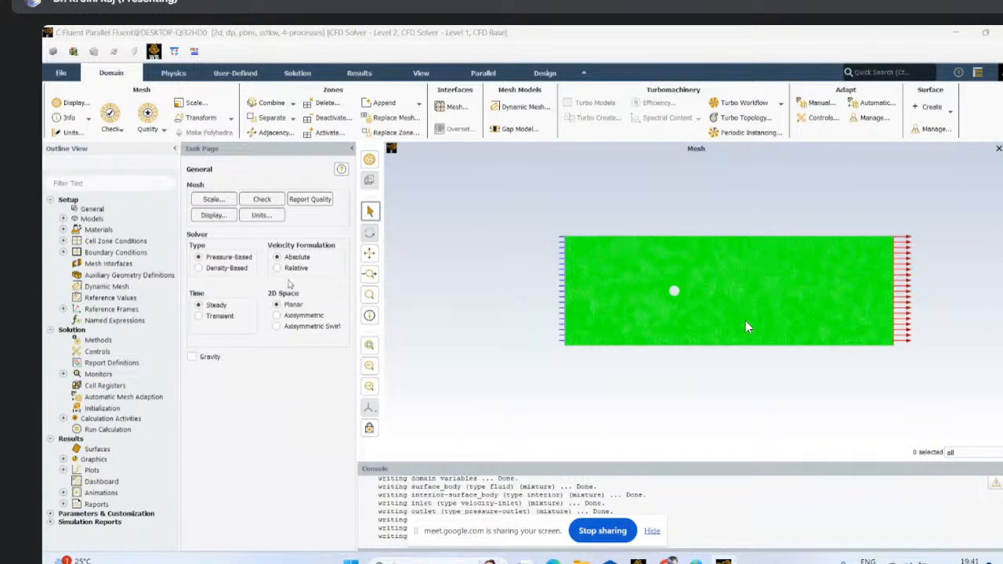
scroll(745, 327, up, 5)
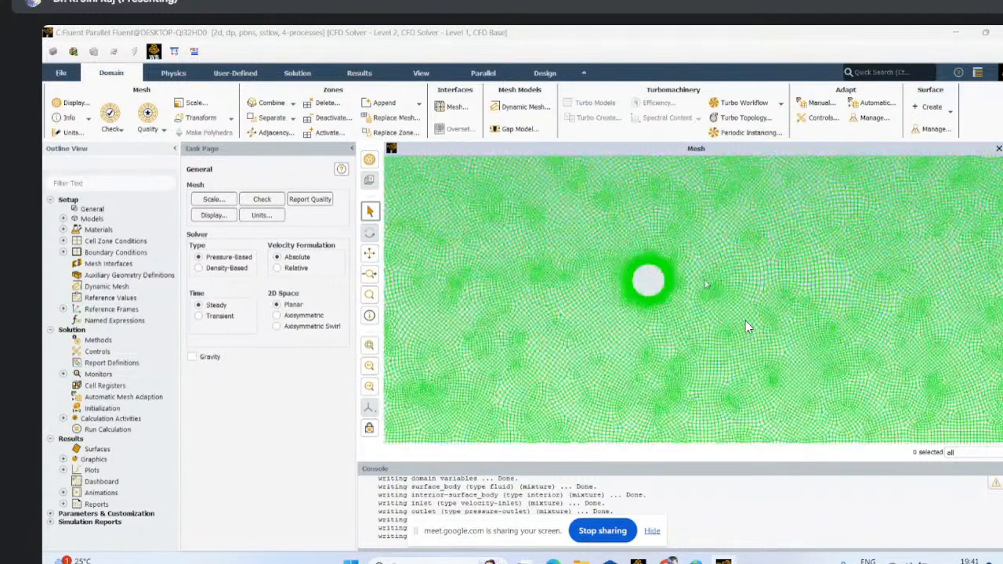
scroll(746, 327, down, 5)
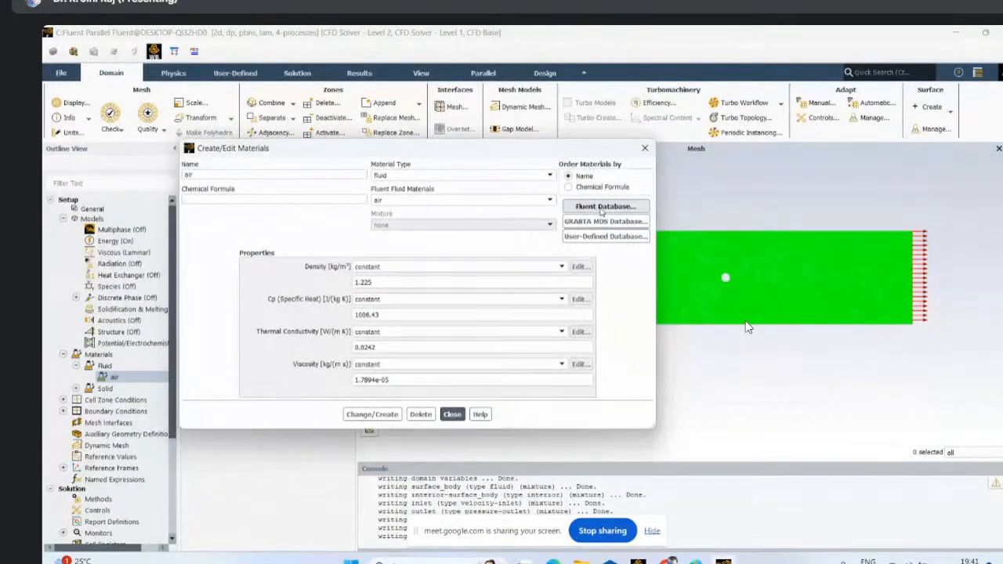
- Open the Fluent materials database from the air material's properties
click(601, 207)
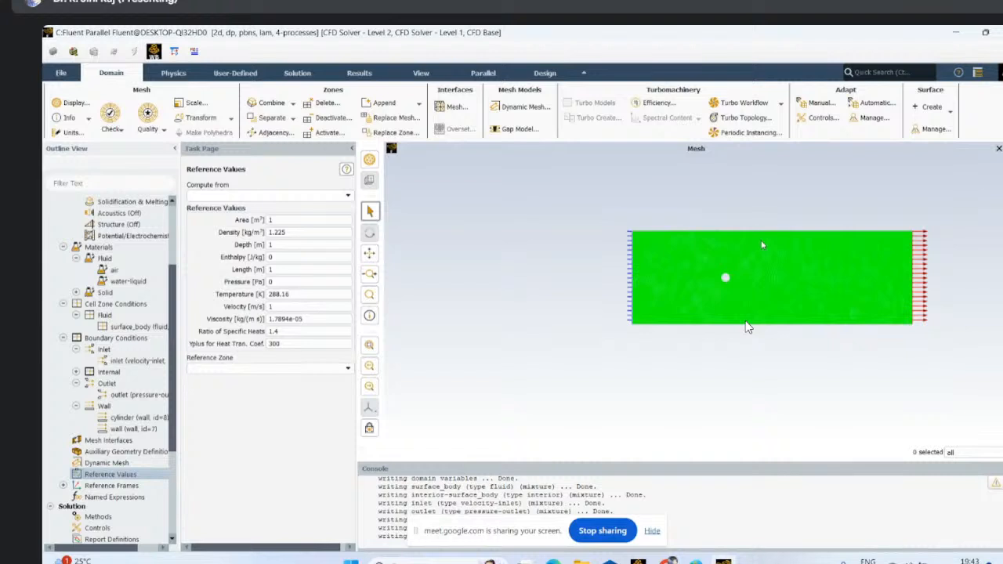
- Compute the reference values from the inlet and set the reference zone to surface_body
click(348, 194)
click(215, 226)
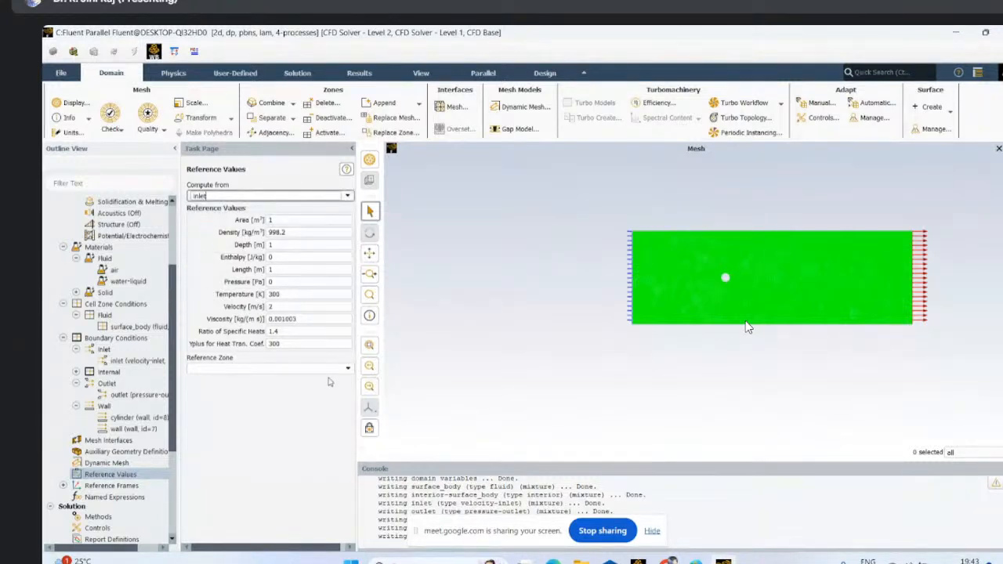
click(348, 371)
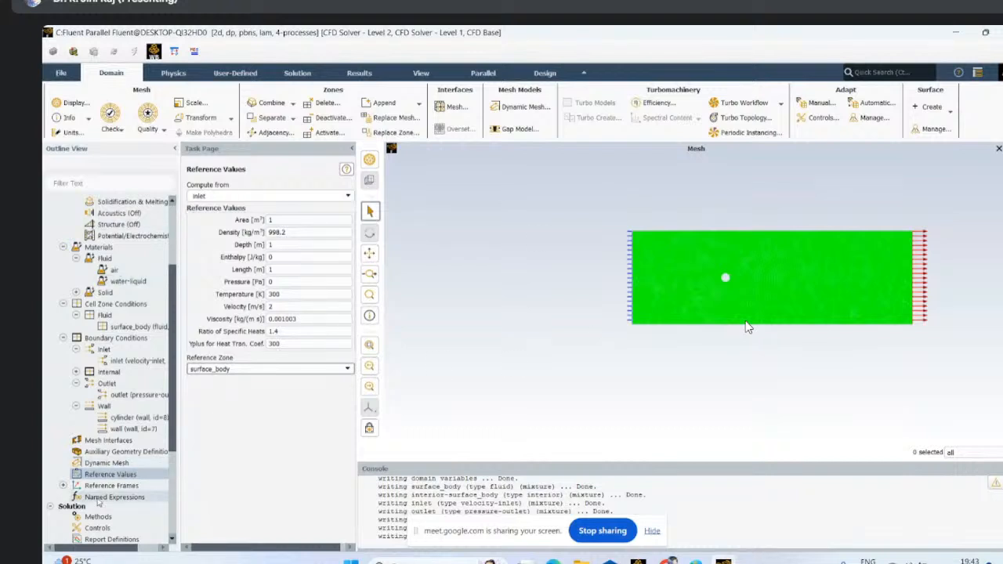
- Set the pressure-velocity coupling scheme in the solution methods to SIMPLE
scroll(113, 462, down, 3)
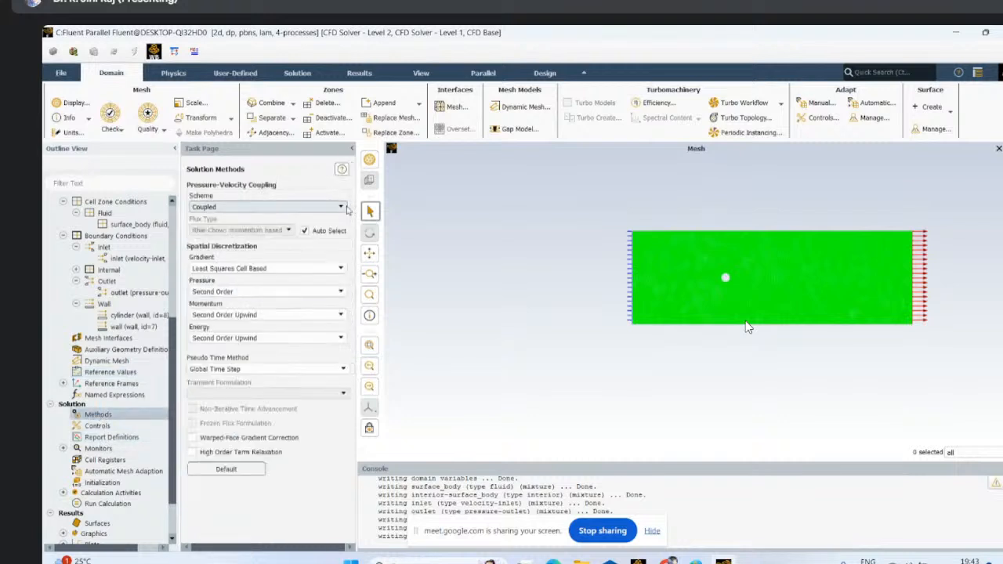
click(342, 207)
click(259, 217)
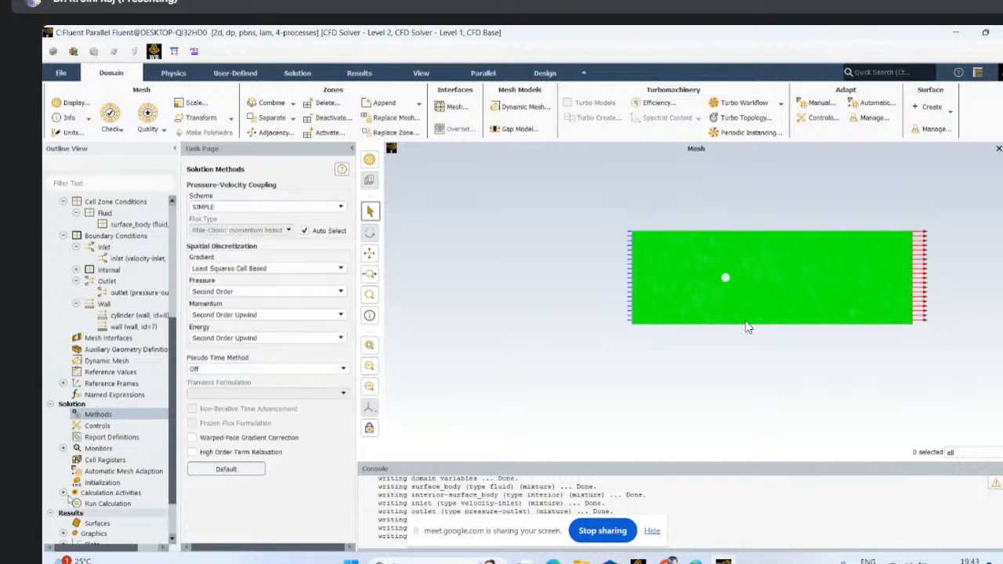
- Start a new report plot in the solution monitors and add a new drag force report definition to it
click(63, 448)
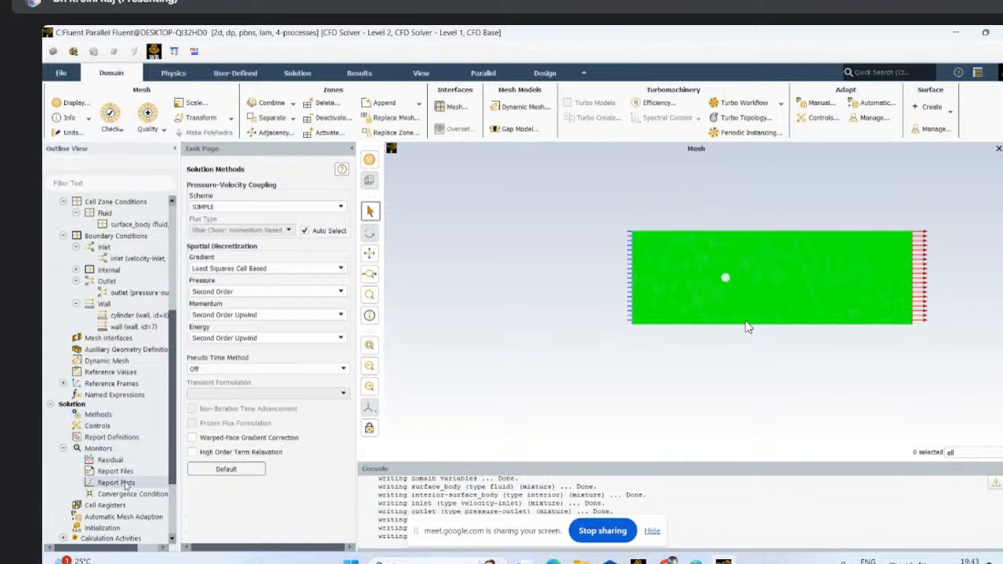
double_click(117, 483)
drag(298, 298, 284, 176)
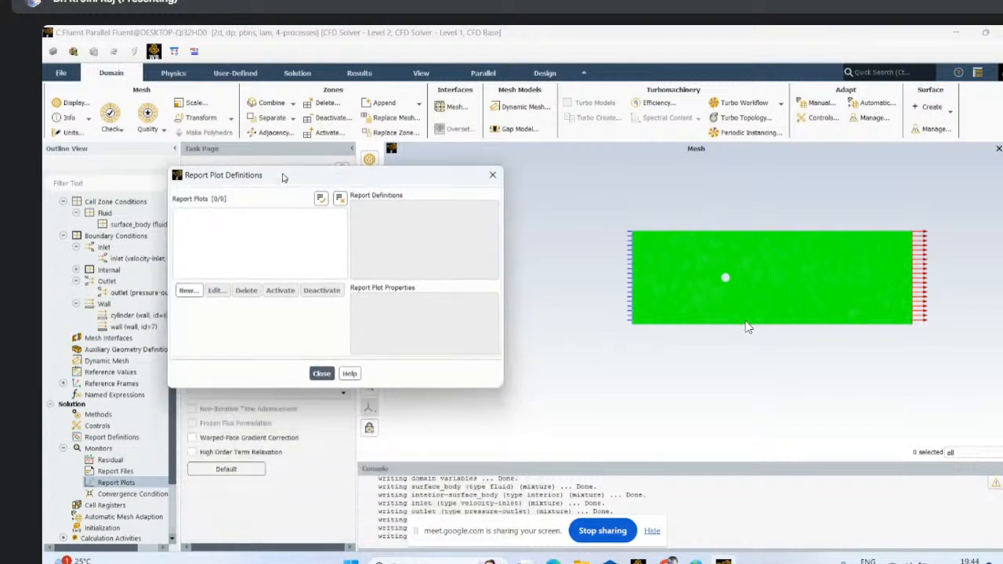
click(188, 290)
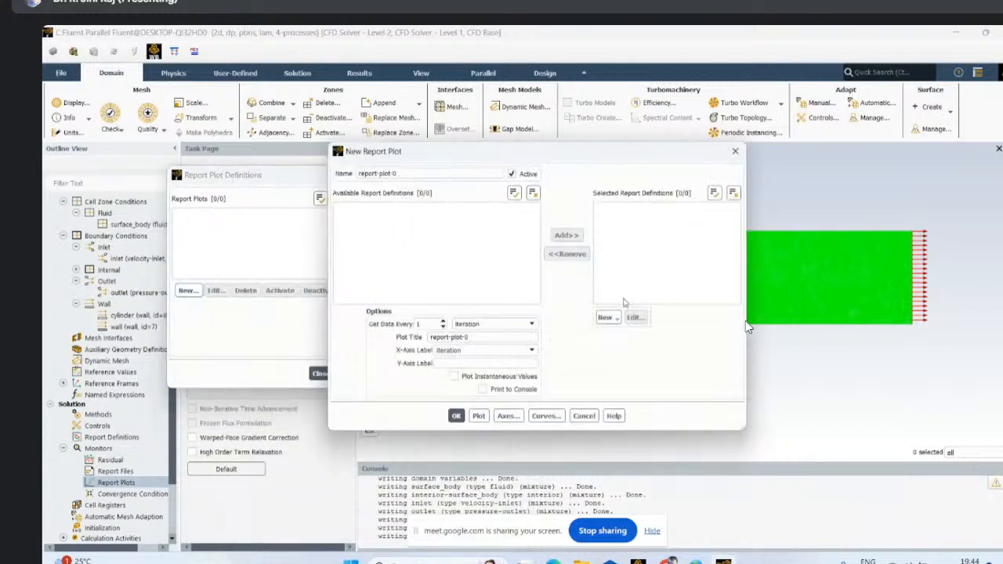
click(607, 317)
mouse_move(635, 366)
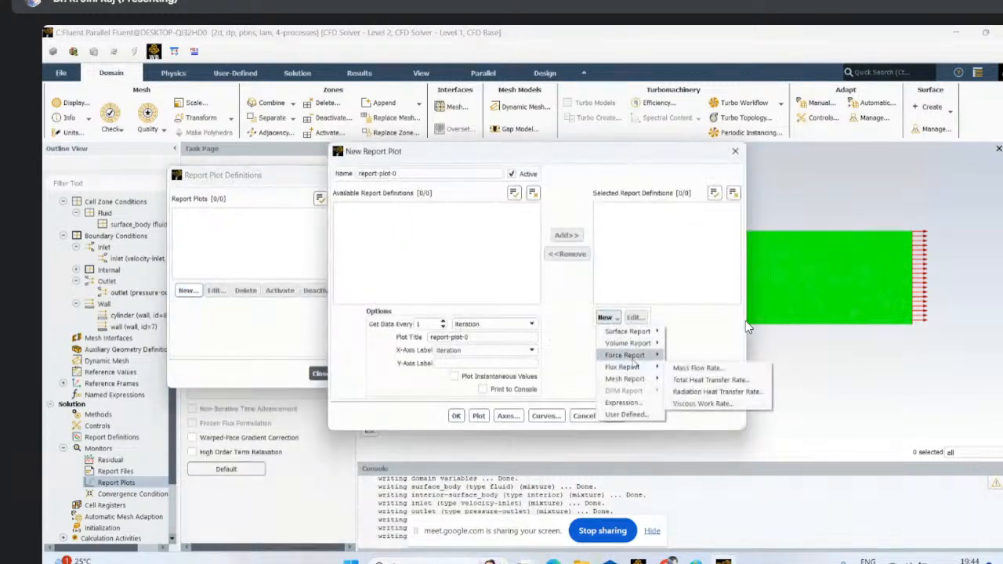
click(684, 354)
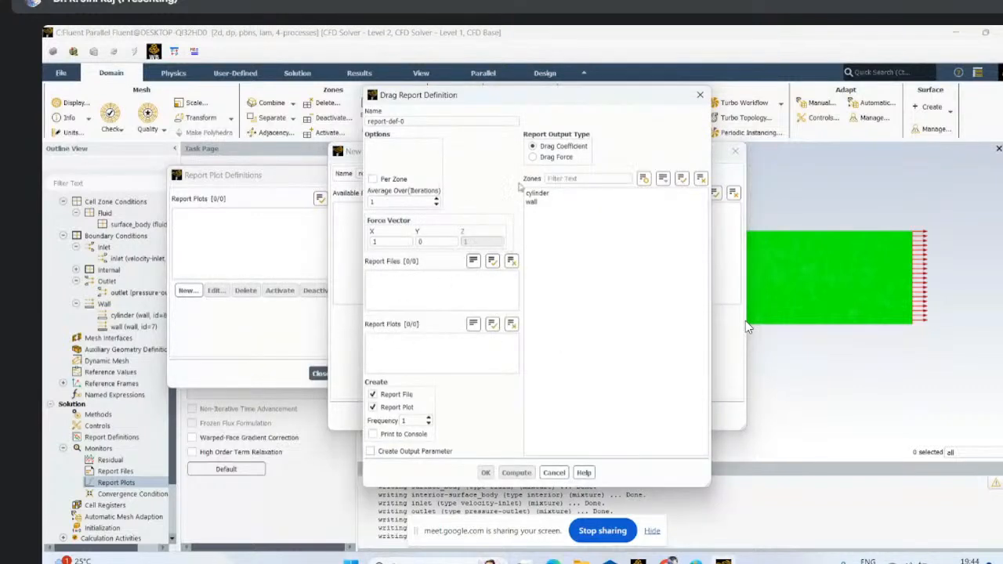
- Define the drag coefficient report on the cylinder zone, name it drag, and enable printing to the console
click(538, 194)
drag(409, 122, 363, 116)
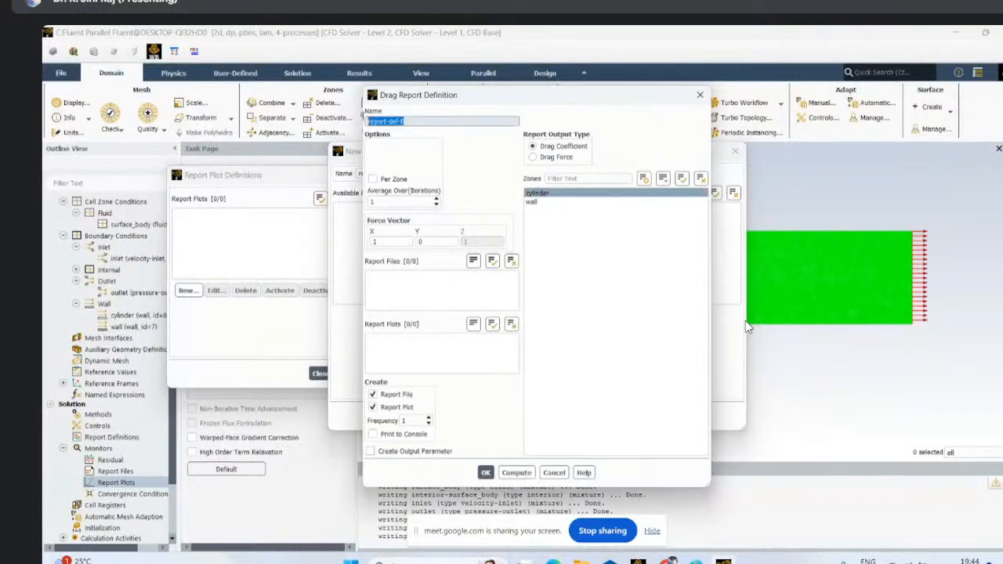
text(drag)
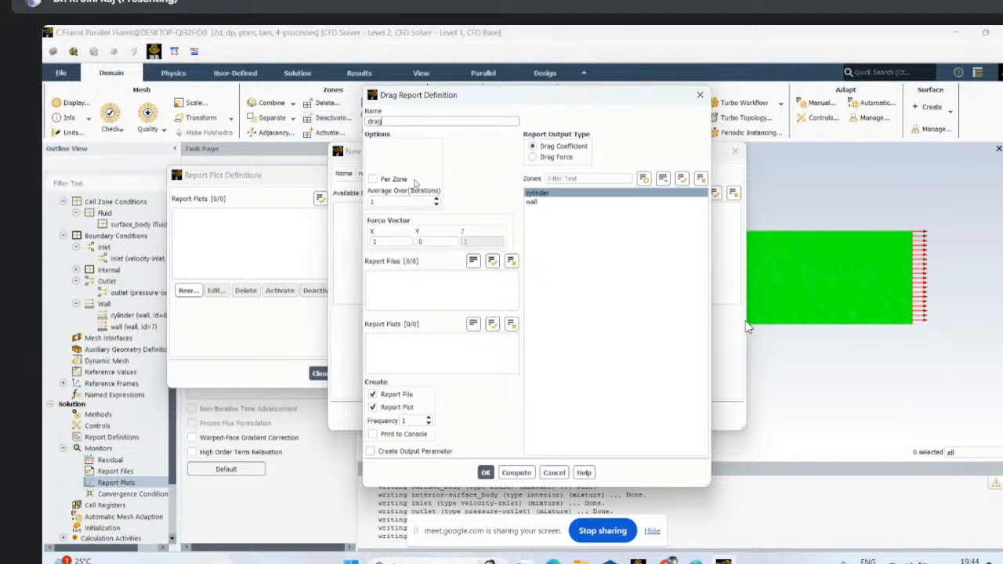
click(394, 434)
click(486, 473)
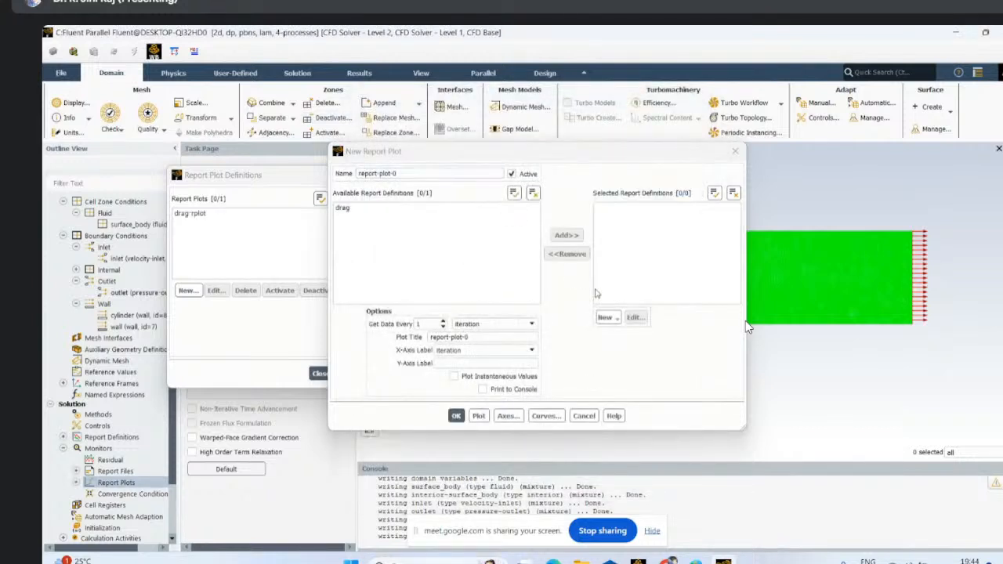
- Create a lift coefficient report named lift on the cylinder zone with console printing, and close the report plot dialogs
click(615, 318)
mouse_move(633, 355)
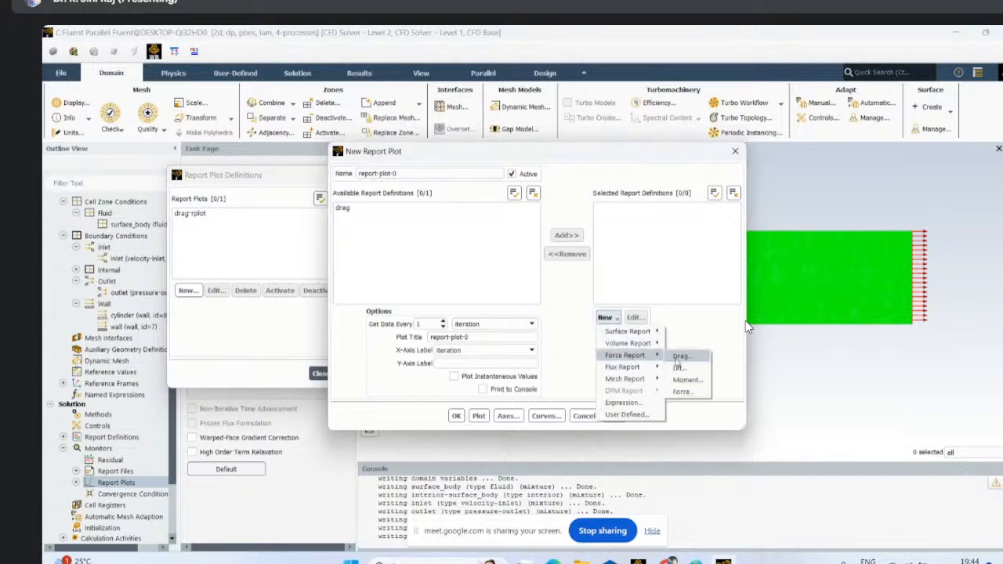
click(682, 365)
click(580, 193)
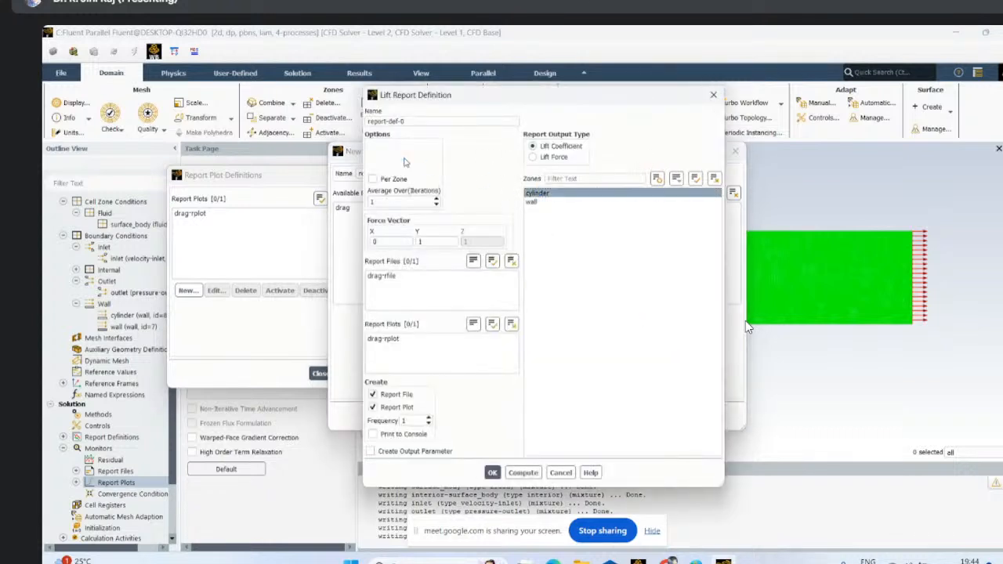
drag(417, 121, 366, 122)
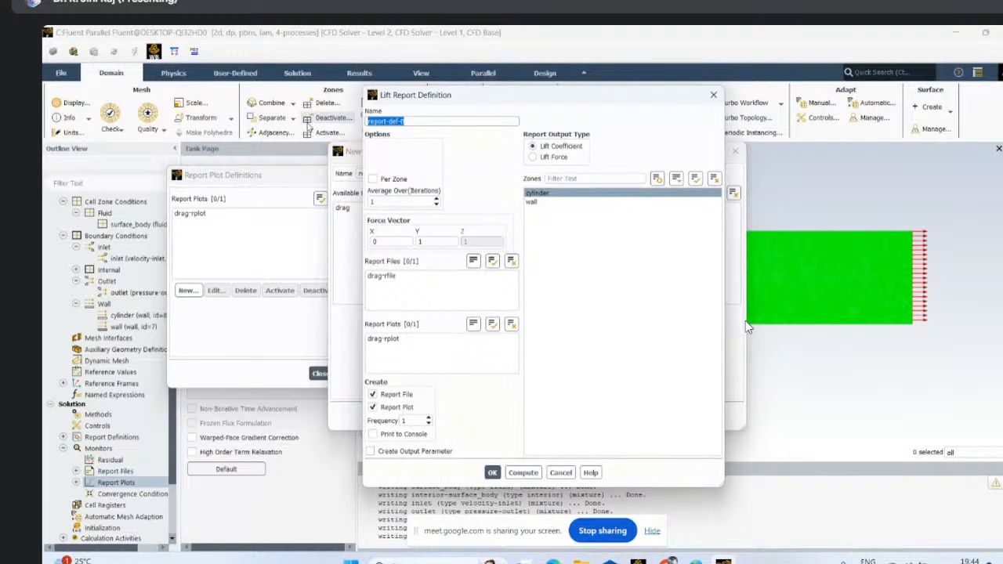
key(BackSpace)
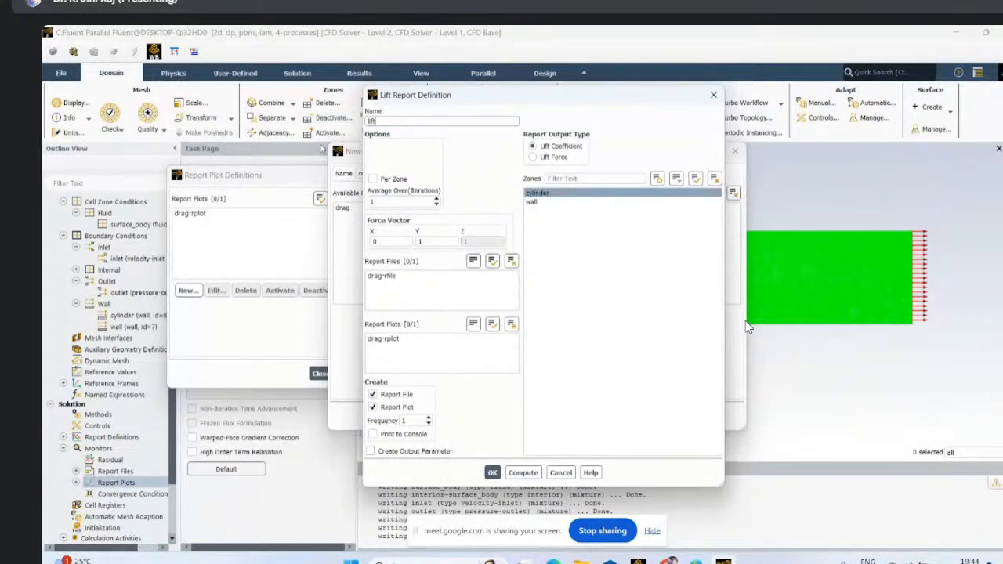
click(373, 433)
click(492, 473)
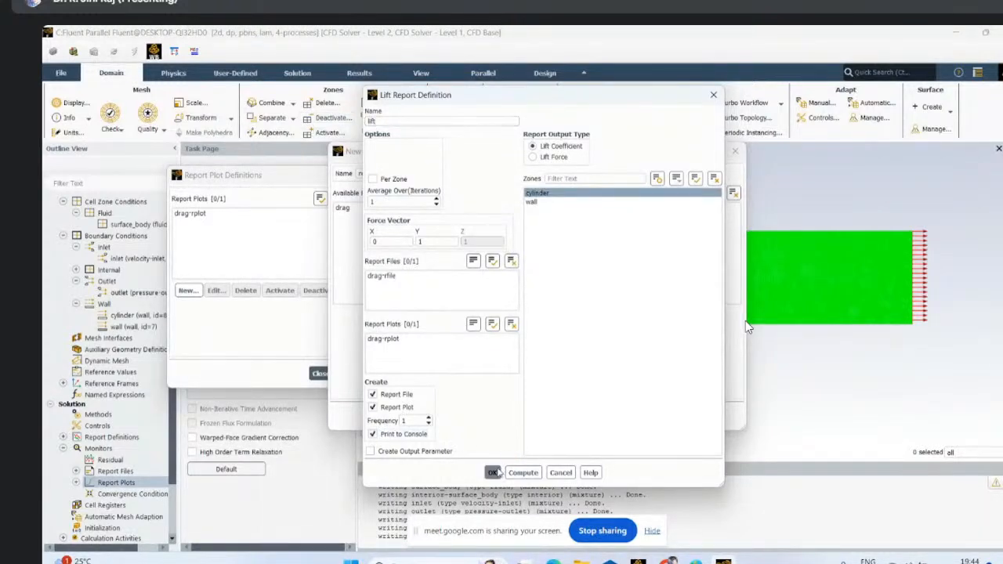
click(580, 417)
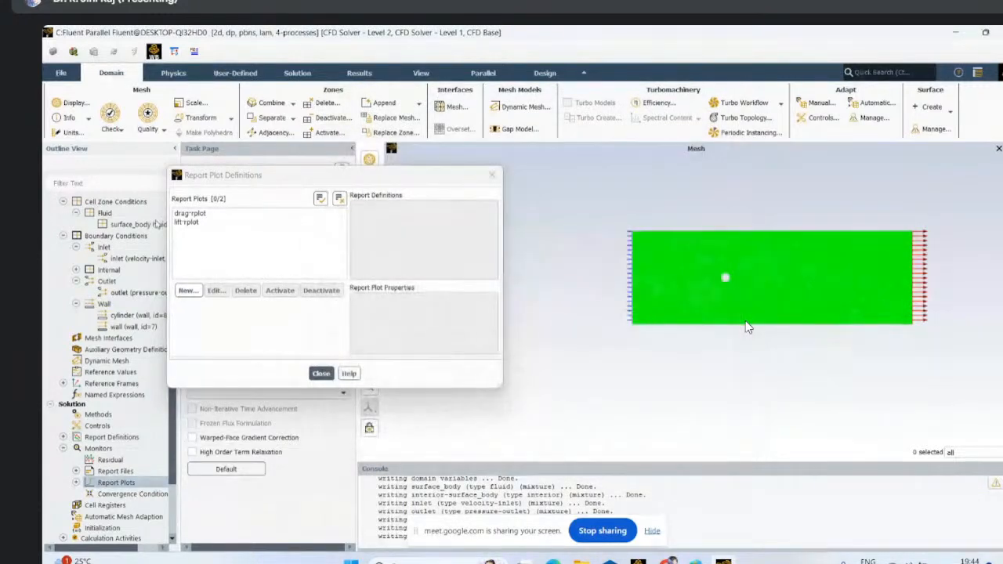
click(322, 373)
- Initialize the solution using Standard Initialization with initial values computed from the inlet
scroll(146, 517, down, 3)
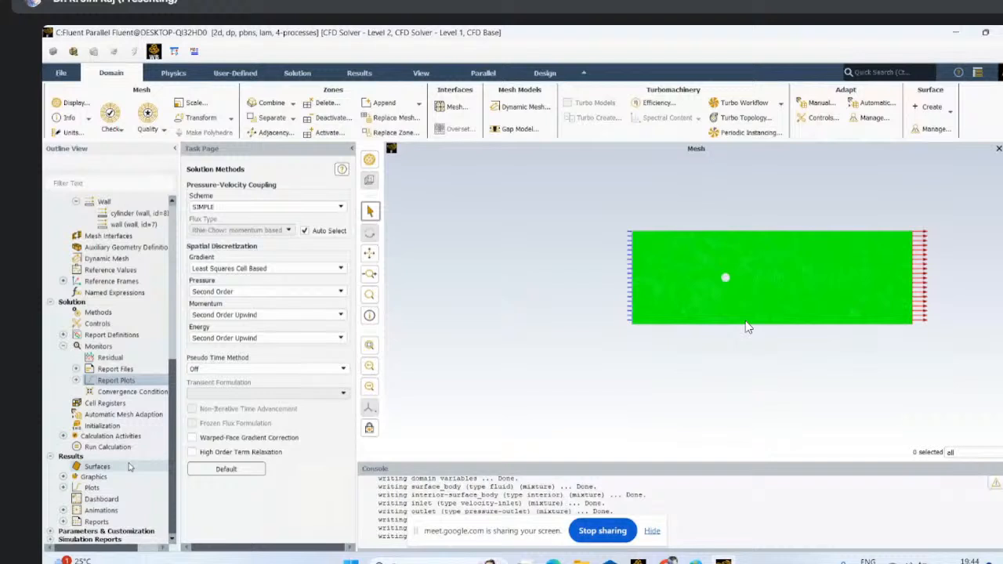
click(100, 426)
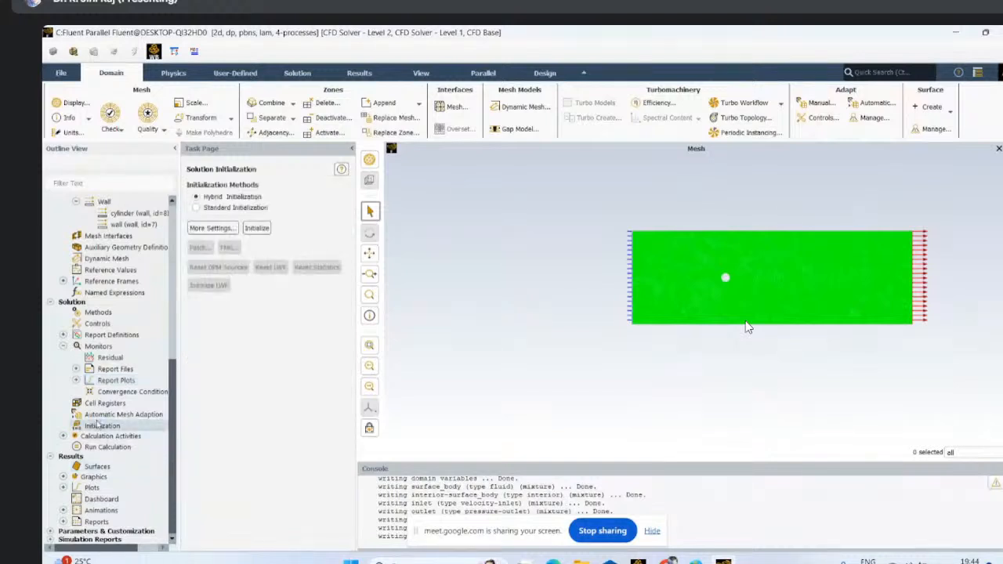
click(195, 208)
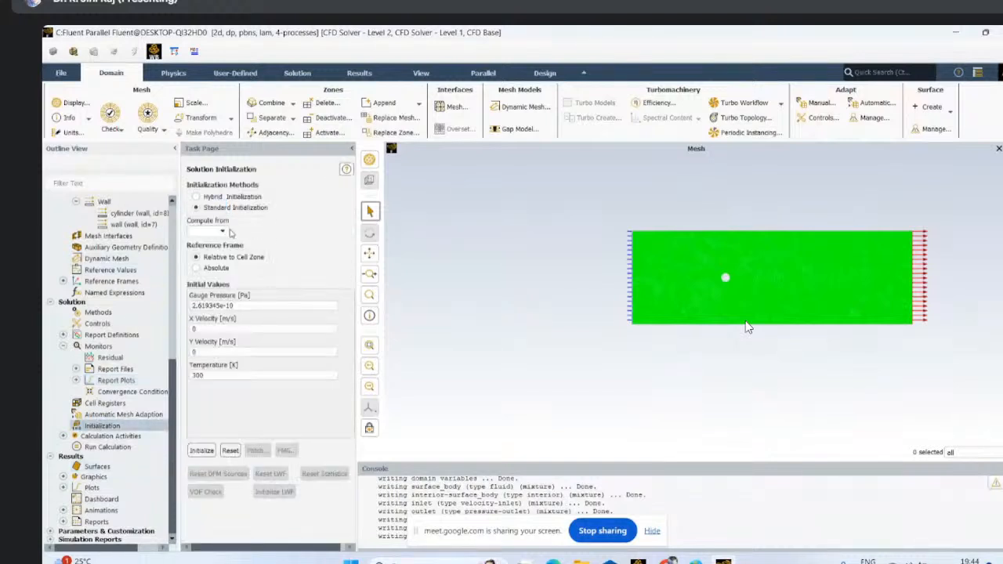
click(223, 232)
click(200, 258)
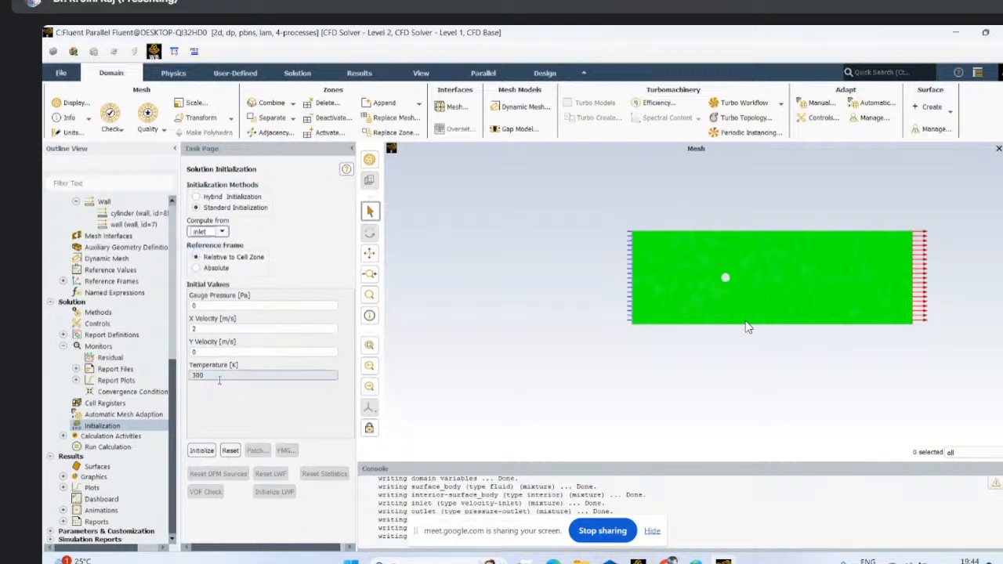
click(202, 450)
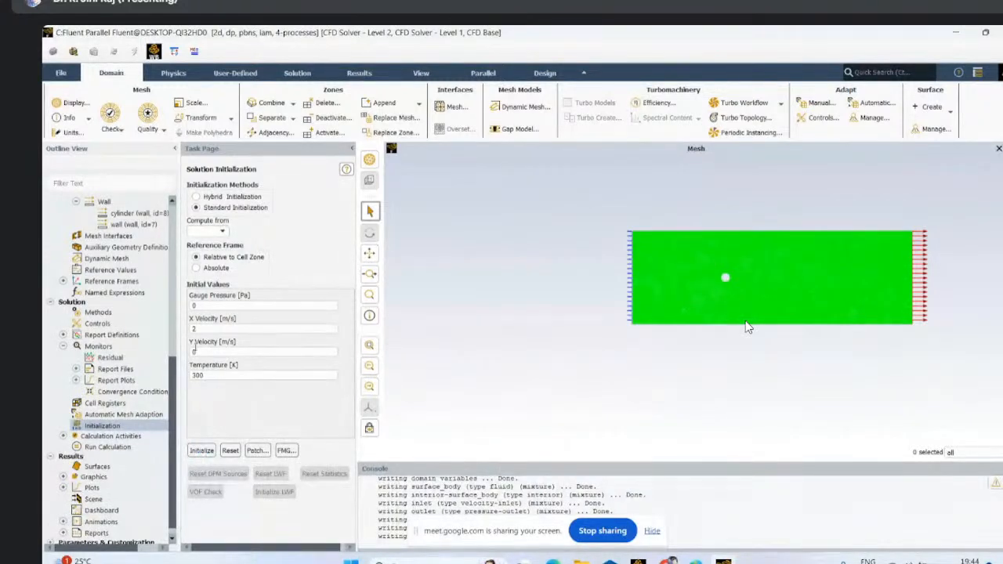
- Reinitialize the solution with values computed from the inlet, discarding the unsaved data
click(223, 232)
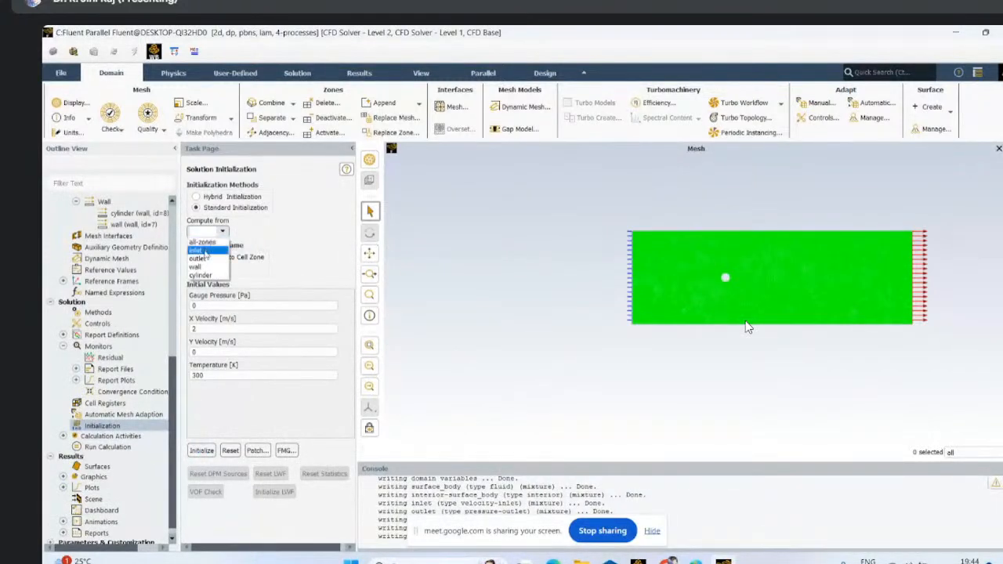
click(204, 251)
click(201, 450)
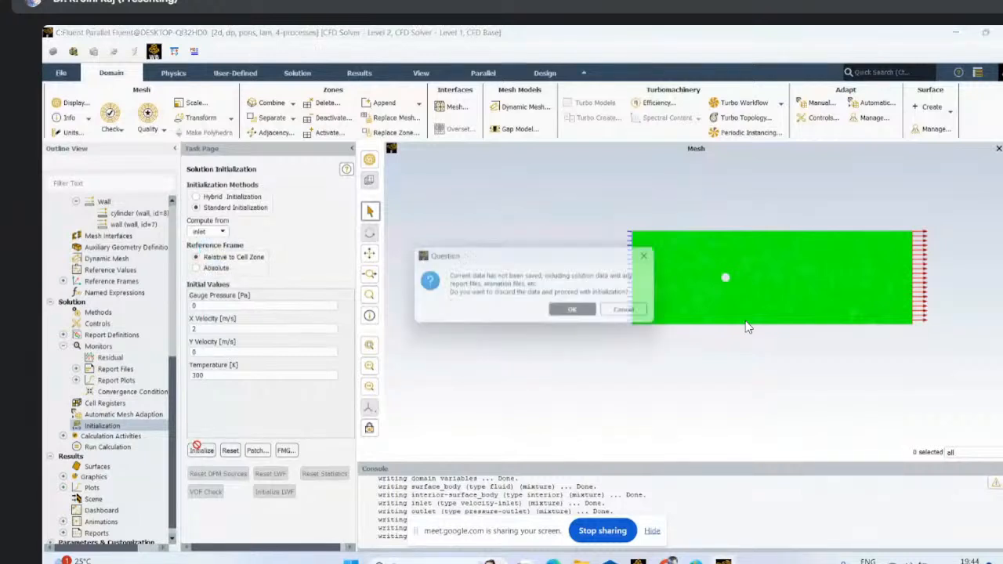
click(572, 313)
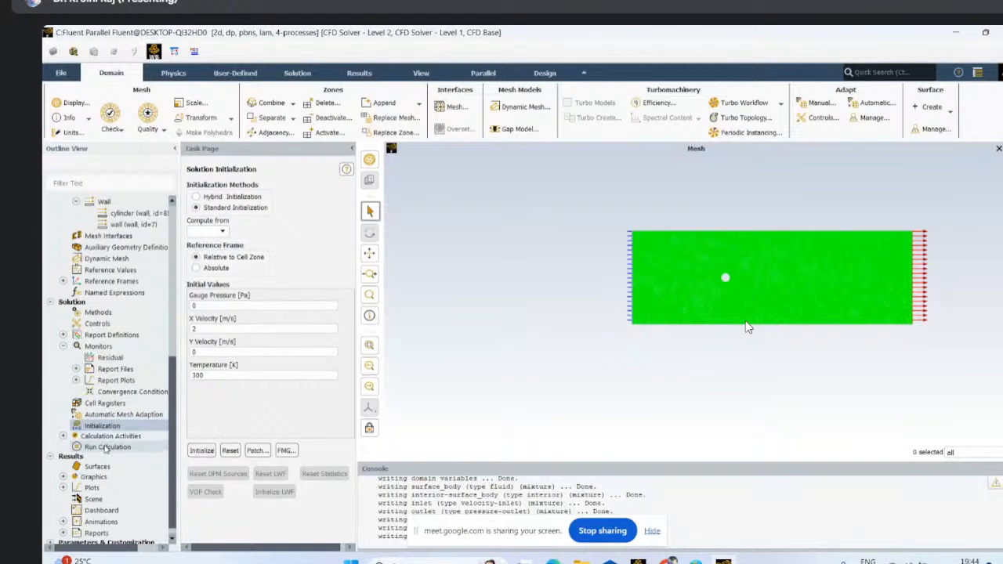
- Set the number of iterations to 300 and run the calculation
click(106, 447)
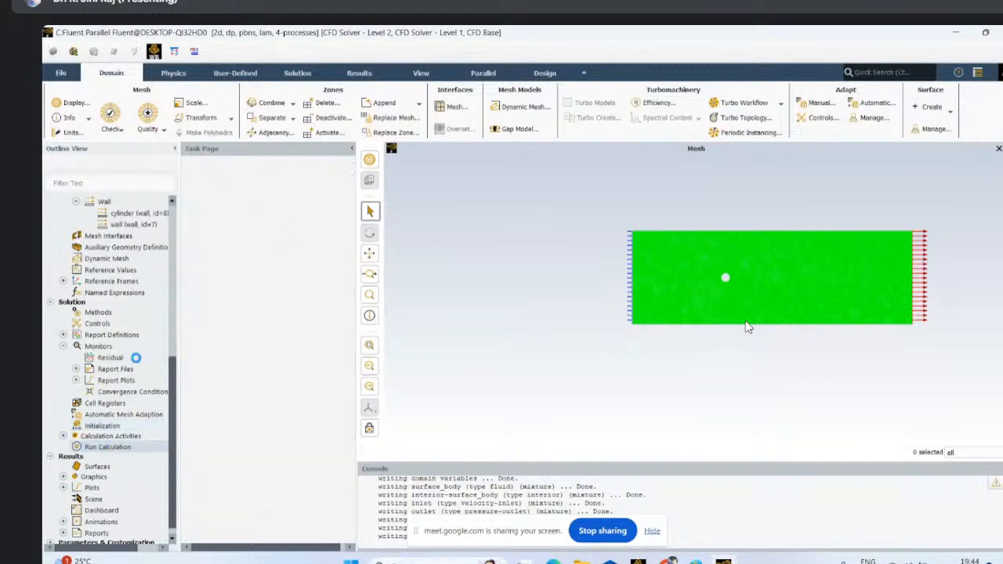
double_click(196, 232)
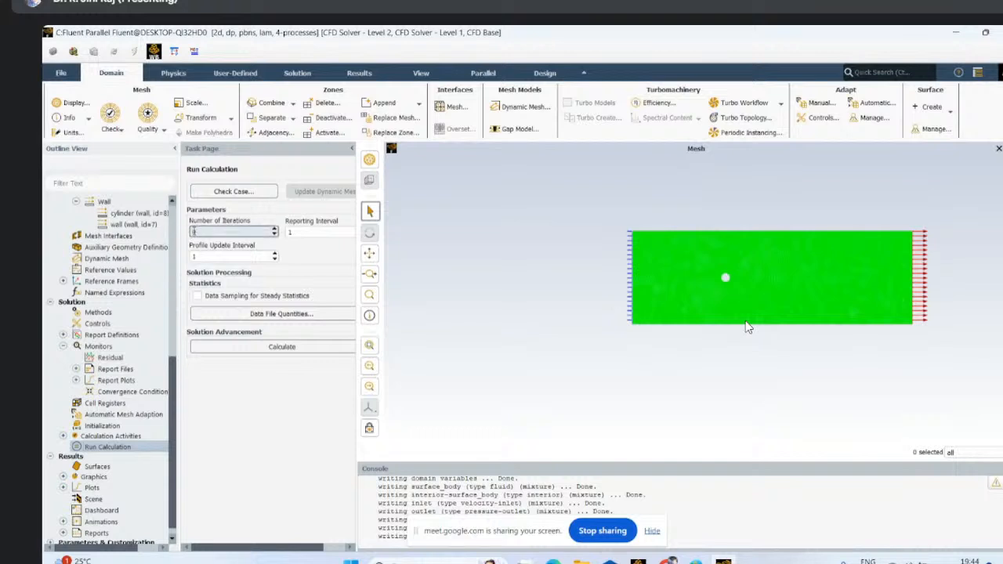
text(300)
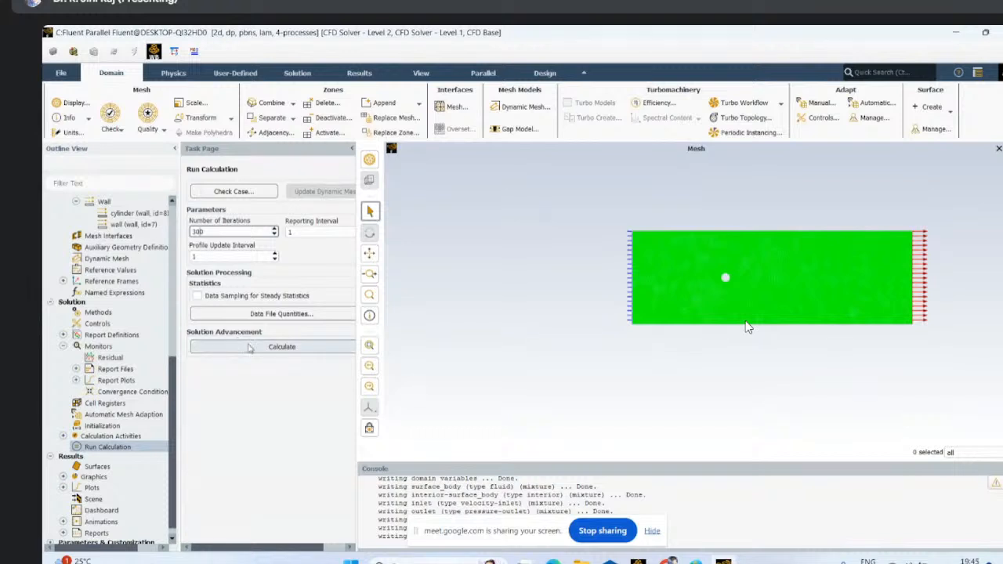
click(248, 347)
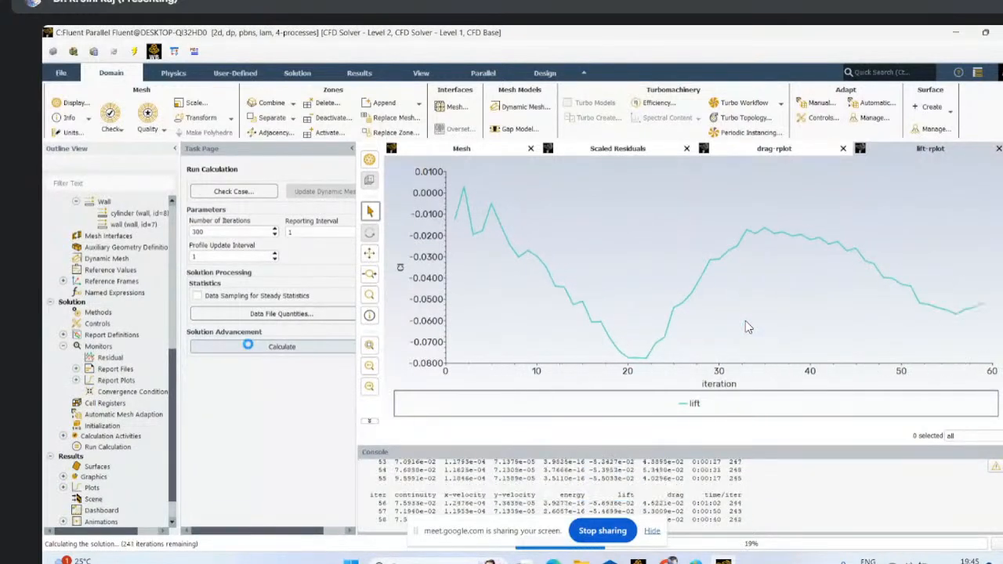
- Monitor the drag plot, scaled residuals and mesh while the calculation runs, and dismiss the completion notice
click(768, 151)
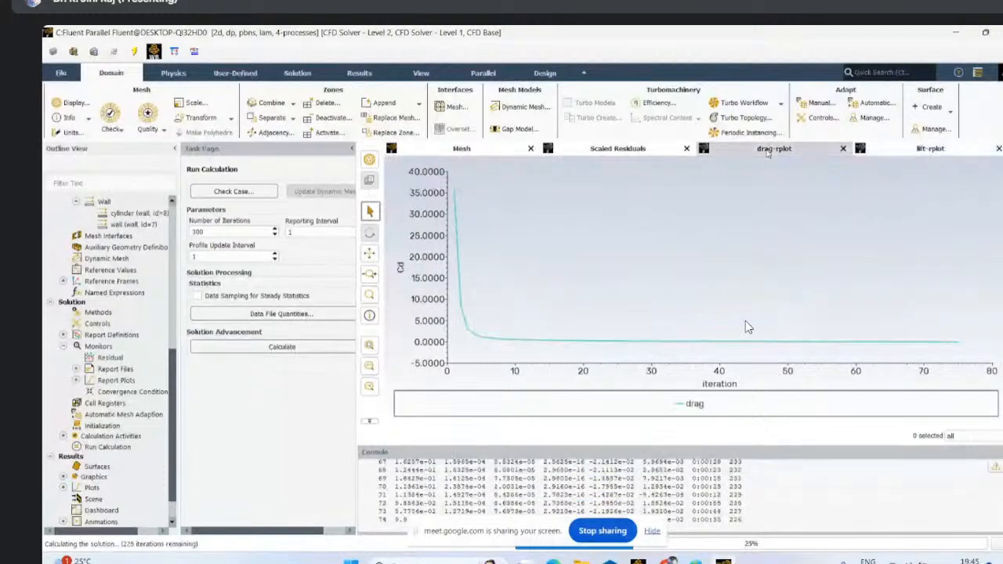
click(610, 154)
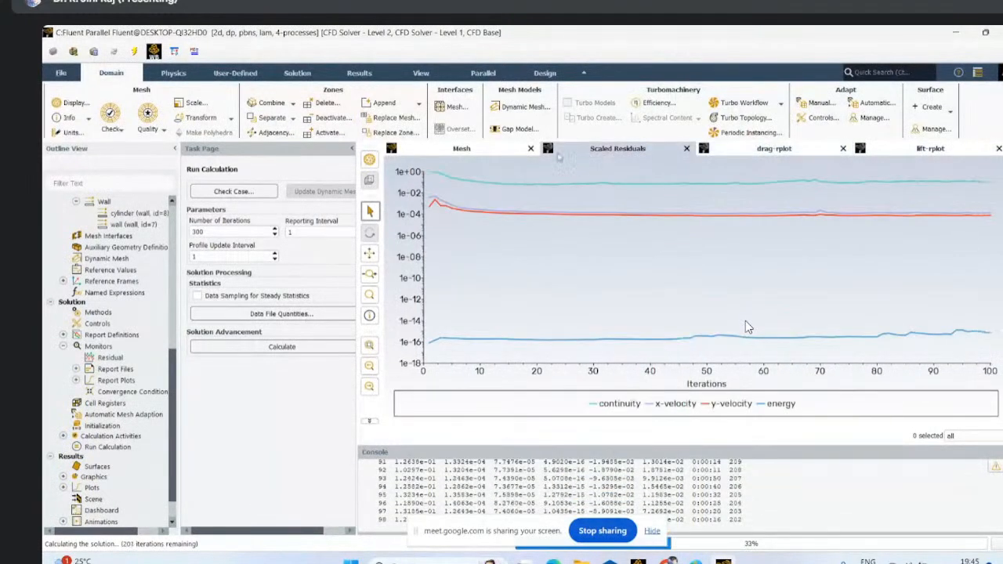
click(508, 150)
click(623, 155)
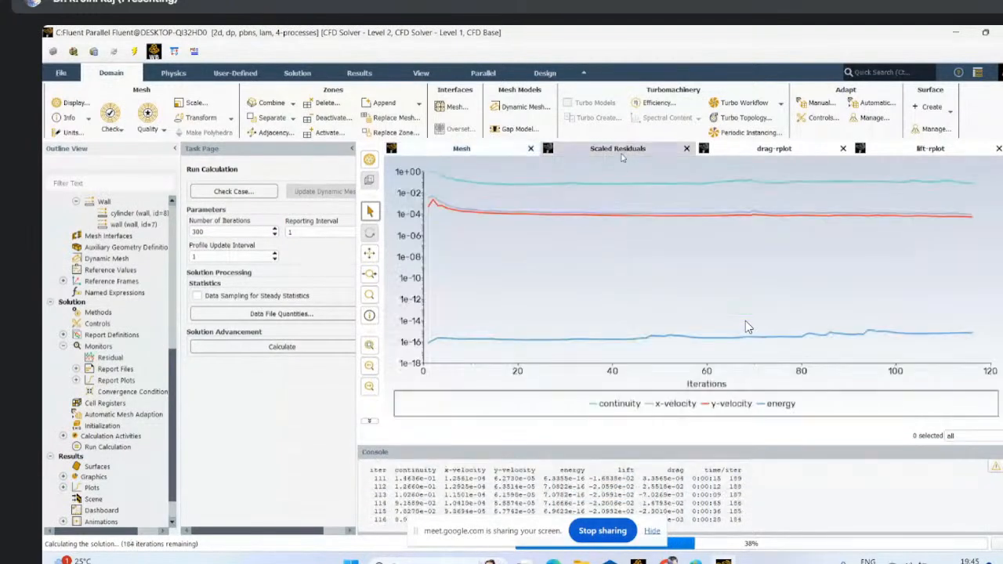
click(489, 153)
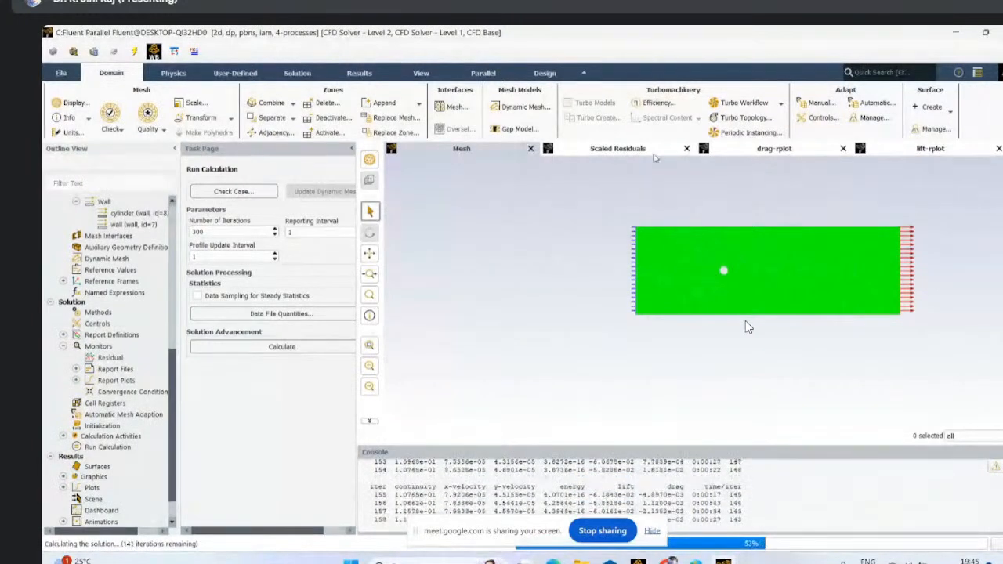
click(757, 153)
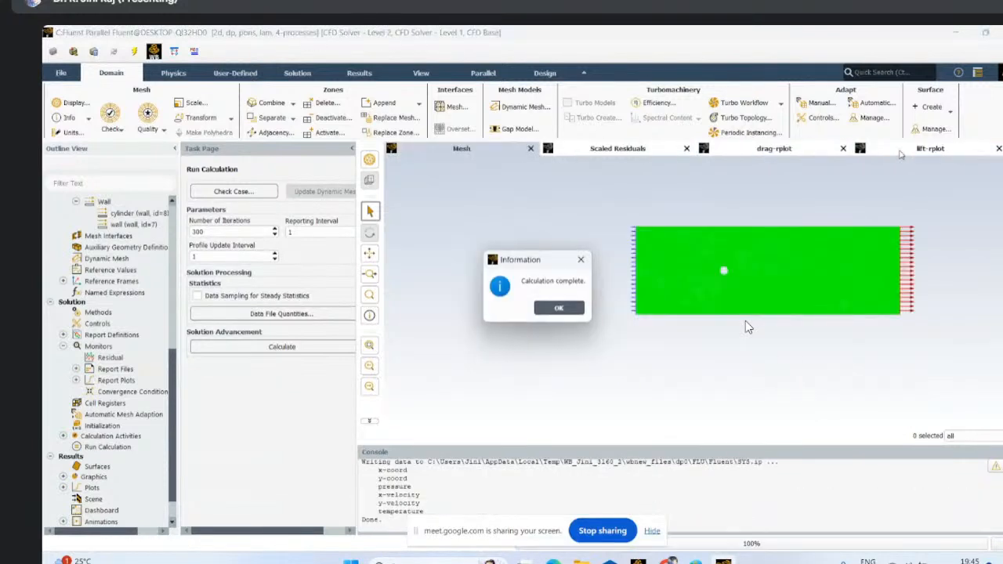
click(558, 309)
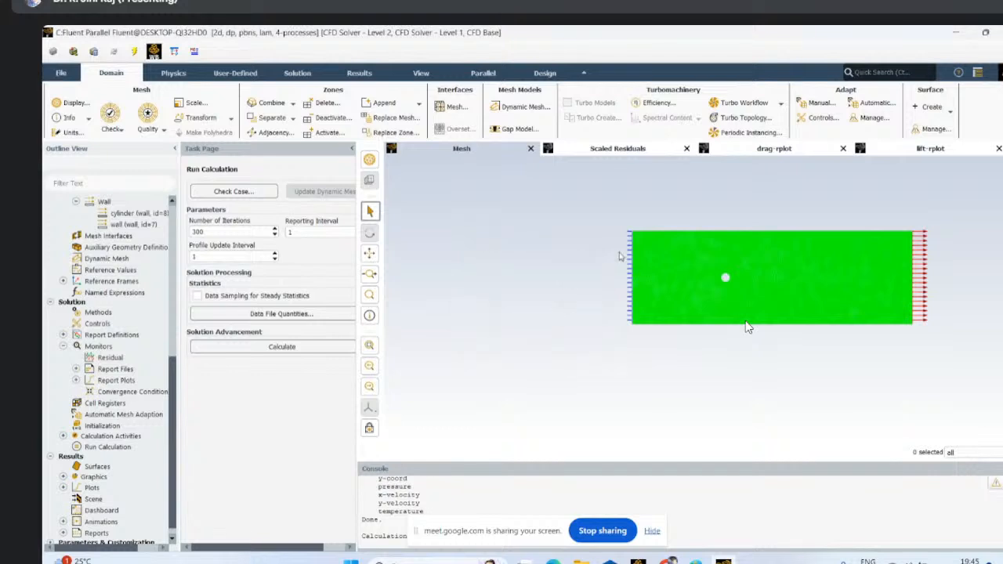
- Examine the final drag and lift coefficient histories over the completed iterations
click(784, 150)
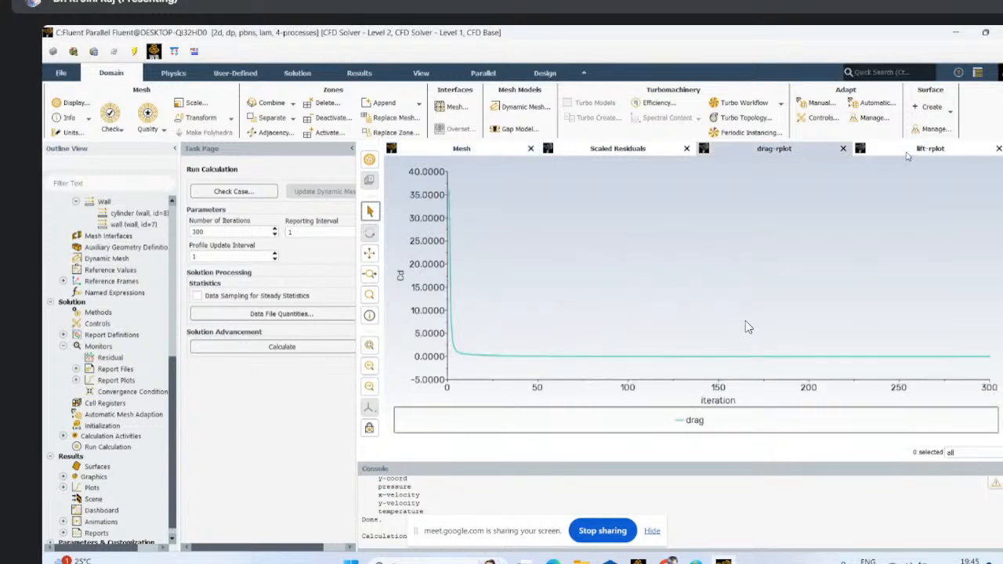
click(906, 153)
click(763, 152)
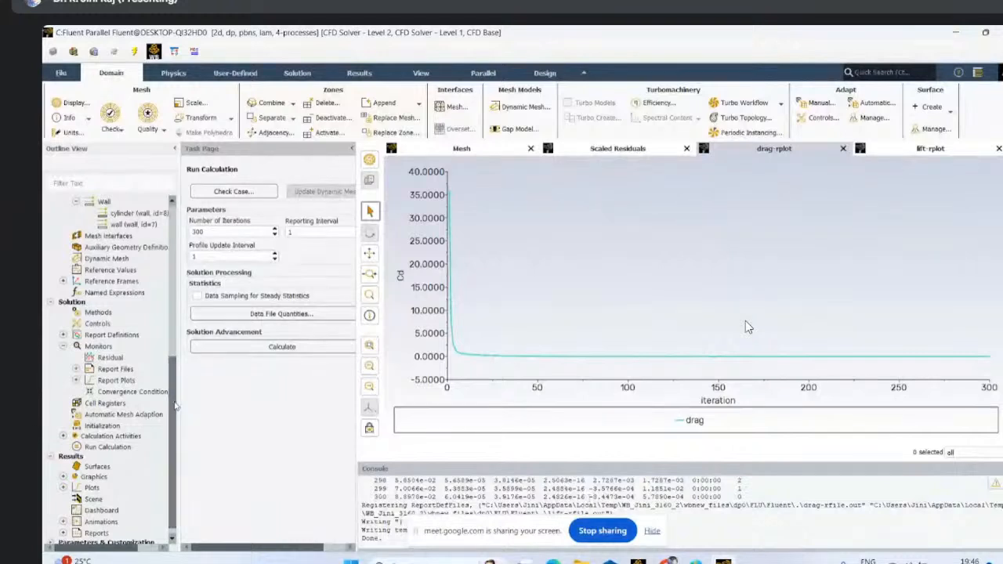
- Create an XY plot of the pressure coefficient against position along X on the cylinder surface
drag(176, 406, 176, 347)
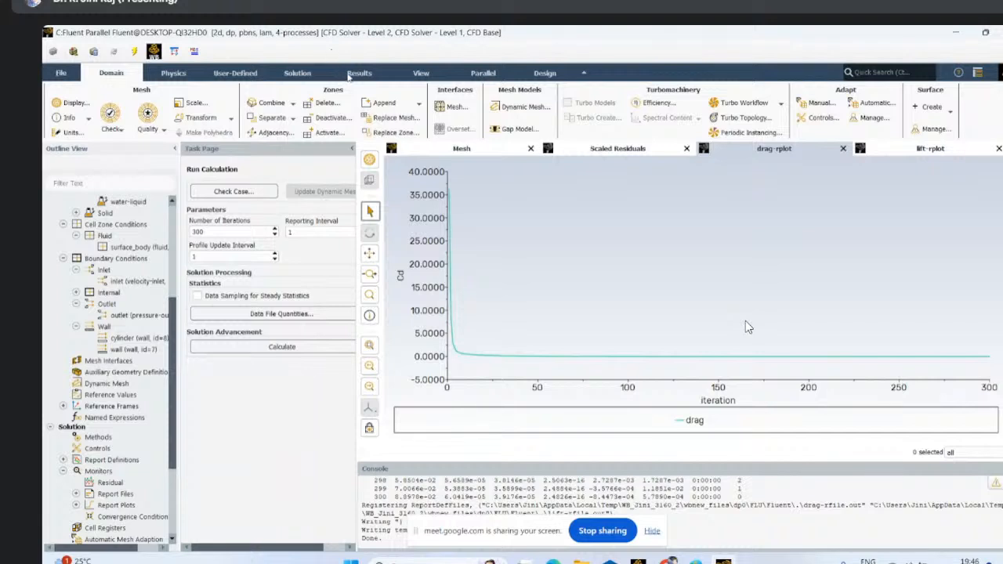
click(355, 74)
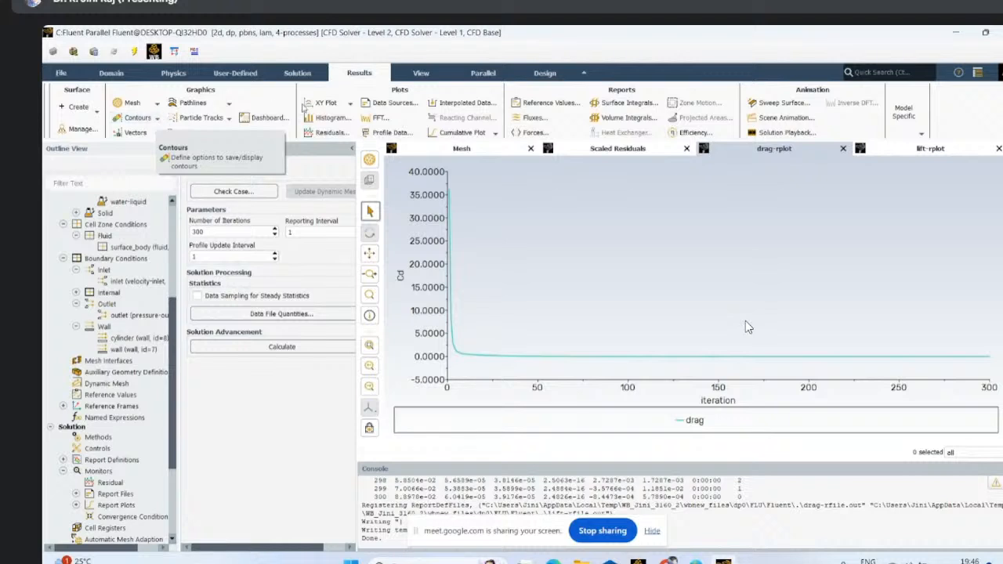
click(350, 104)
click(320, 116)
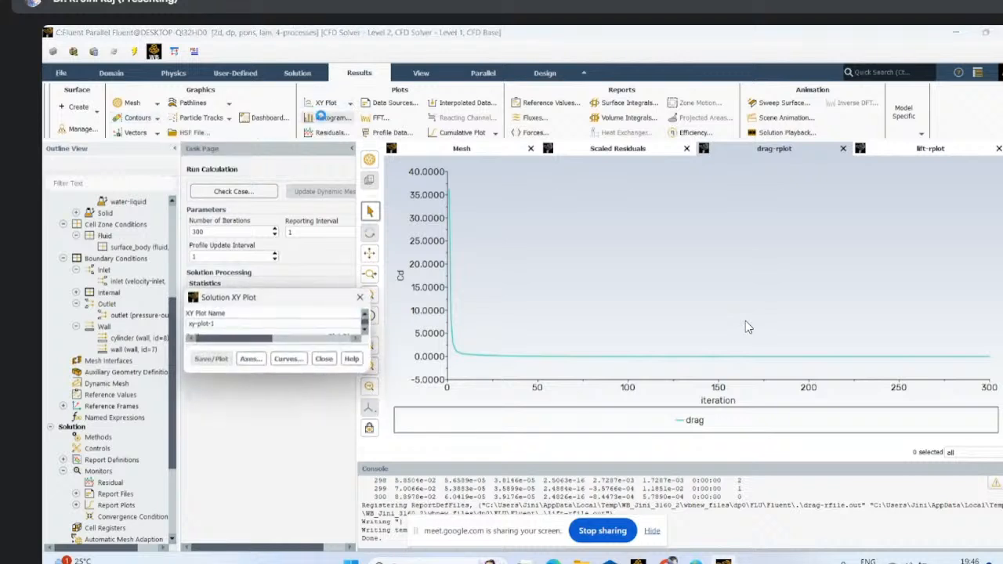
drag(304, 302, 242, 130)
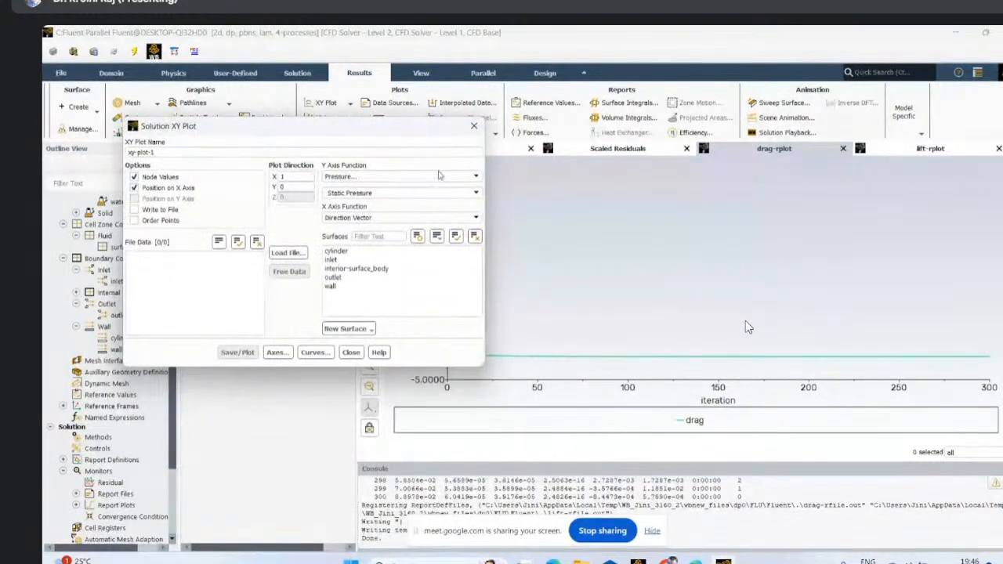
click(475, 194)
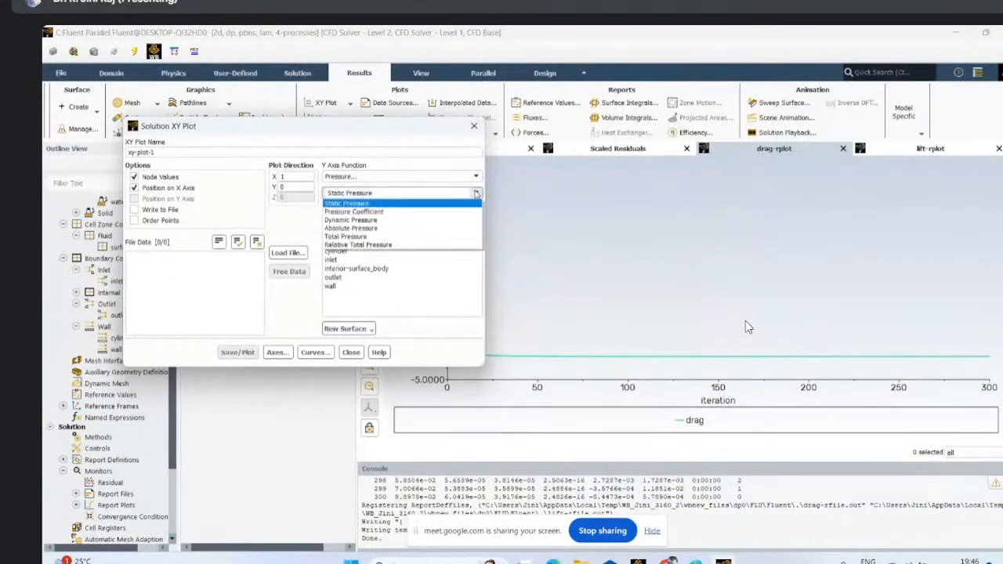
click(352, 211)
click(335, 250)
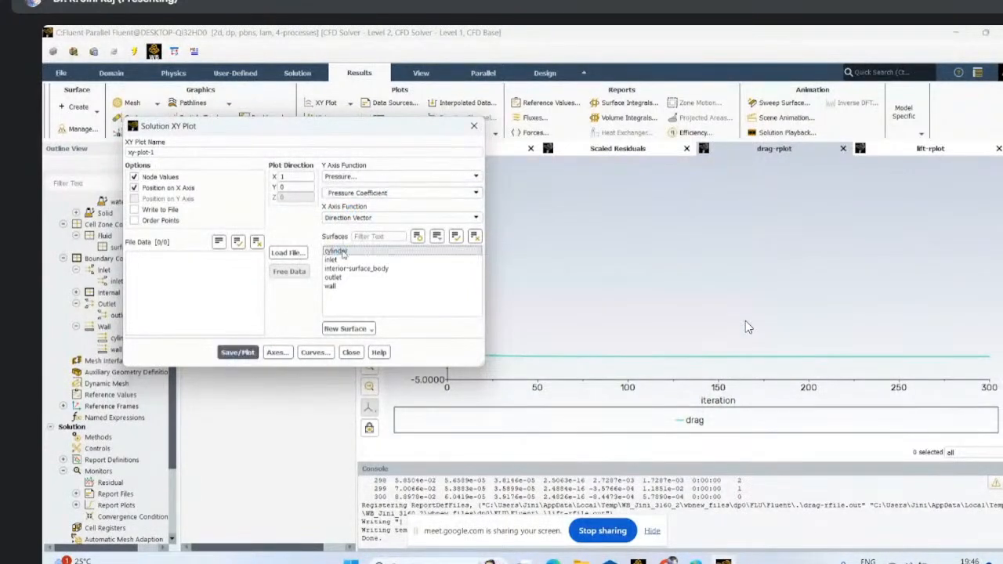
click(237, 352)
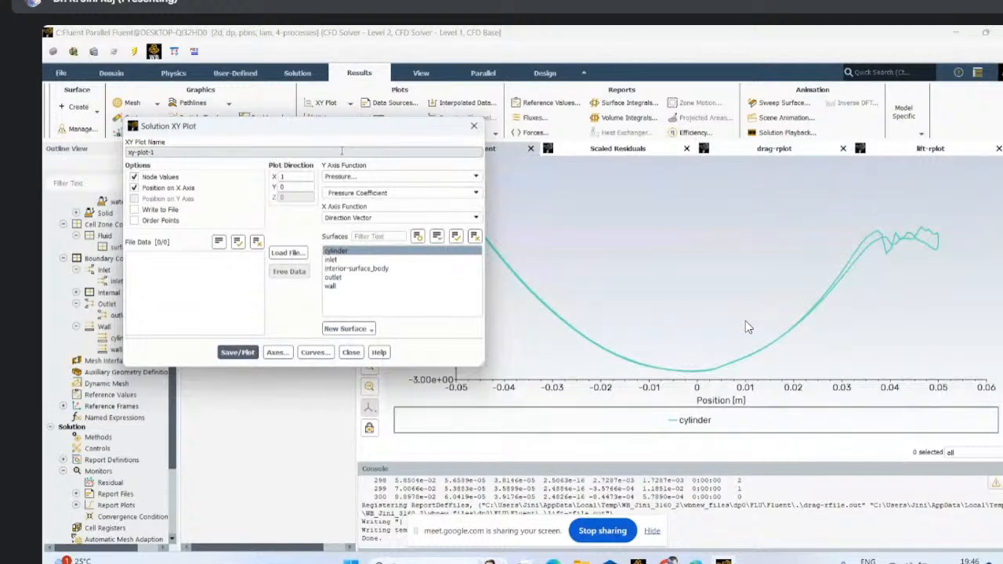
- Examine the downstream part of the cylinder's pressure coefficient curve, and close the XY plot setup
drag(340, 131, 225, 263)
scroll(843, 274, up, 5)
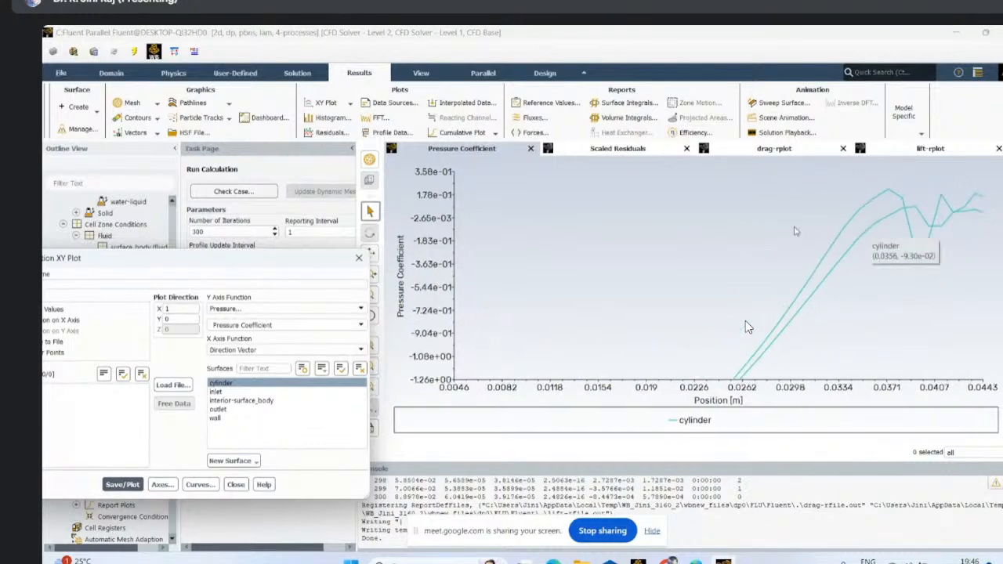
drag(277, 264, 566, 198)
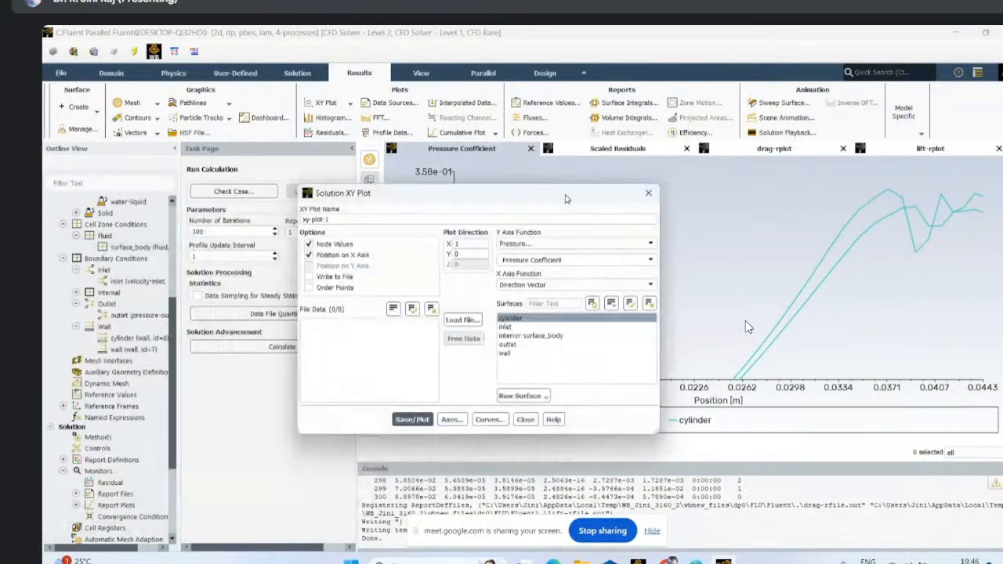
click(648, 193)
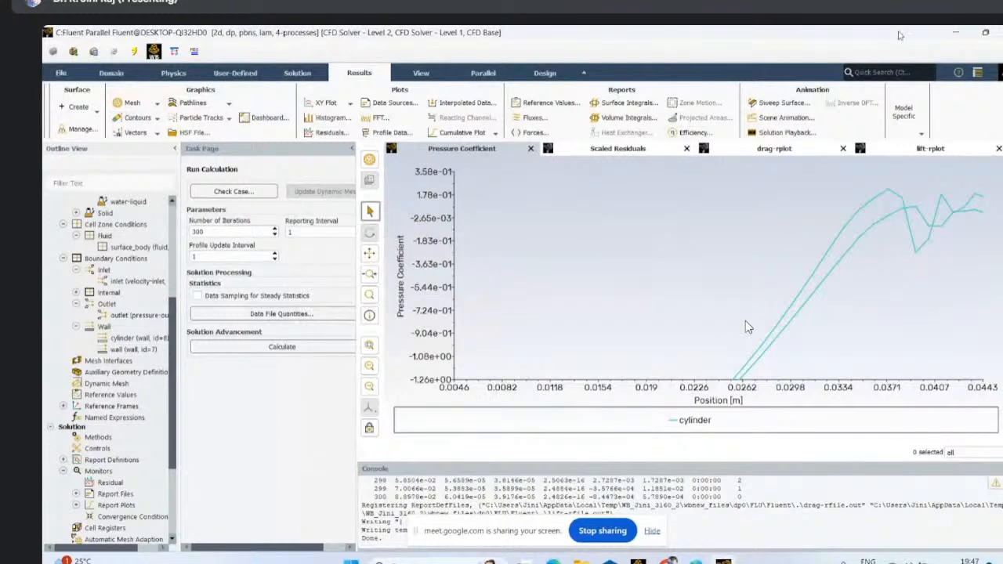
- Close Fluent, using the settings changes for the current calculation only, and add a Results system linked to the Fluent solution in Workbench
click(1002, 33)
click(542, 311)
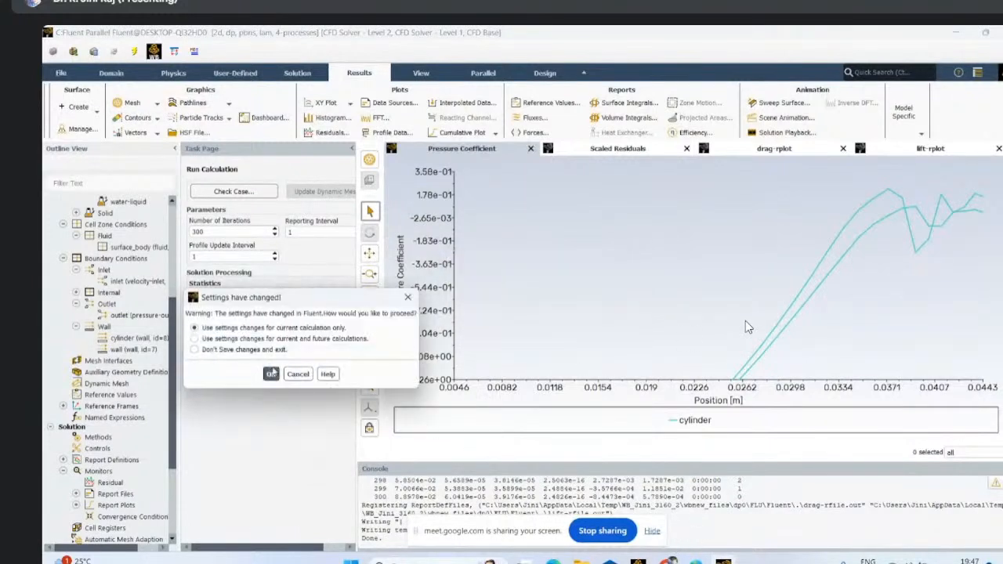
click(270, 373)
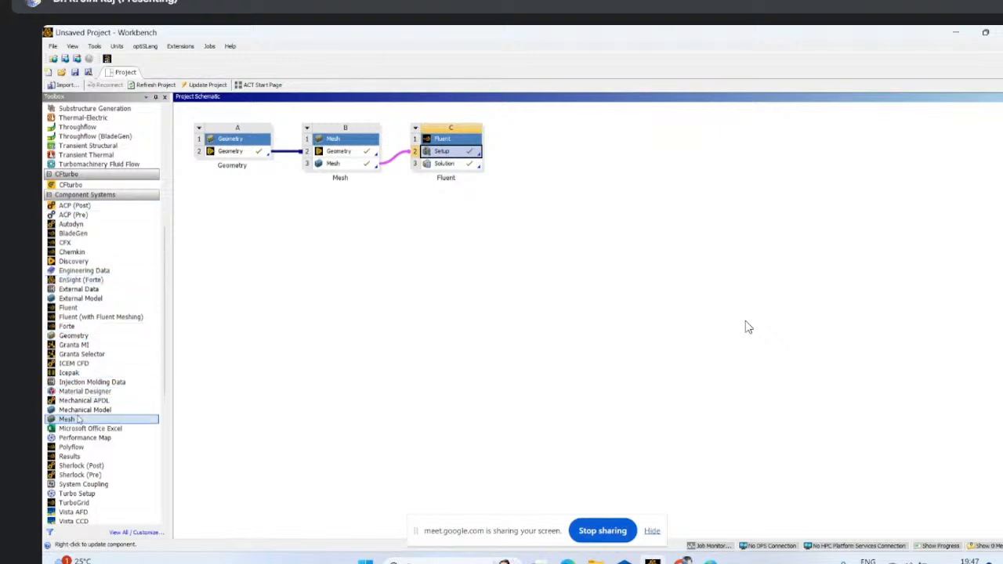
drag(69, 456, 551, 153)
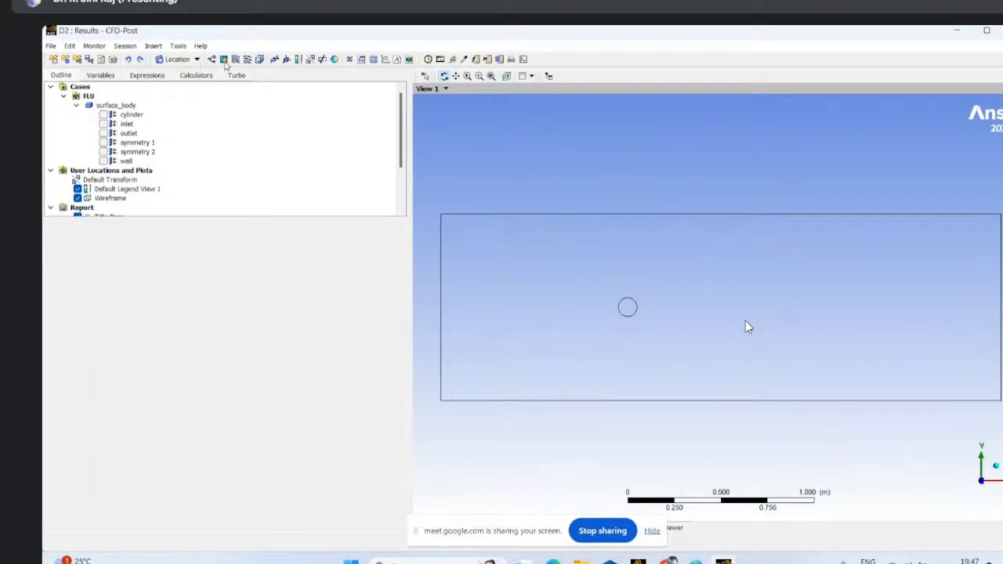
- Show the symmetry 1 plane in CFD-Post and colour it by the Pressure variable
click(224, 60)
click(306, 109)
click(104, 143)
double_click(137, 143)
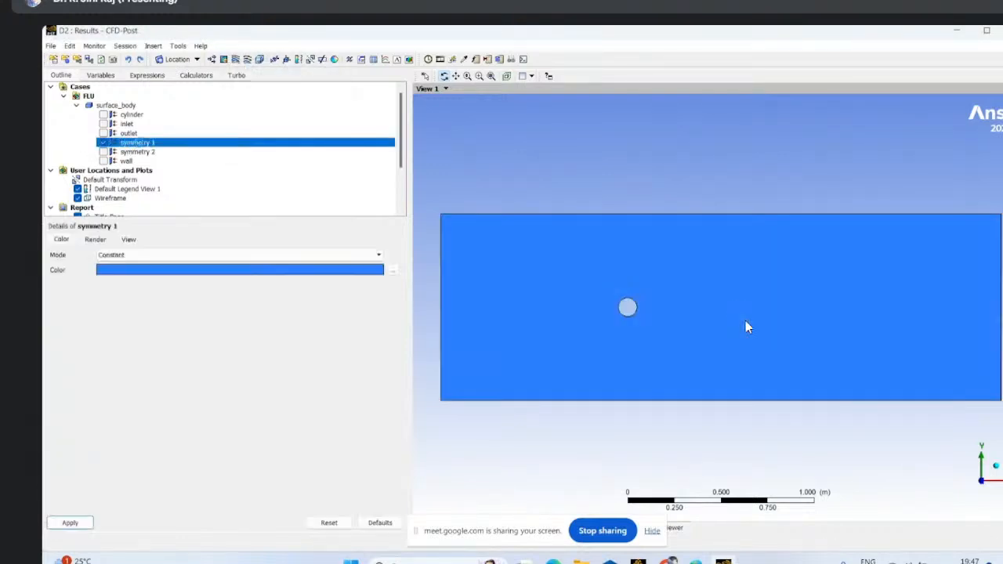
click(135, 254)
click(125, 271)
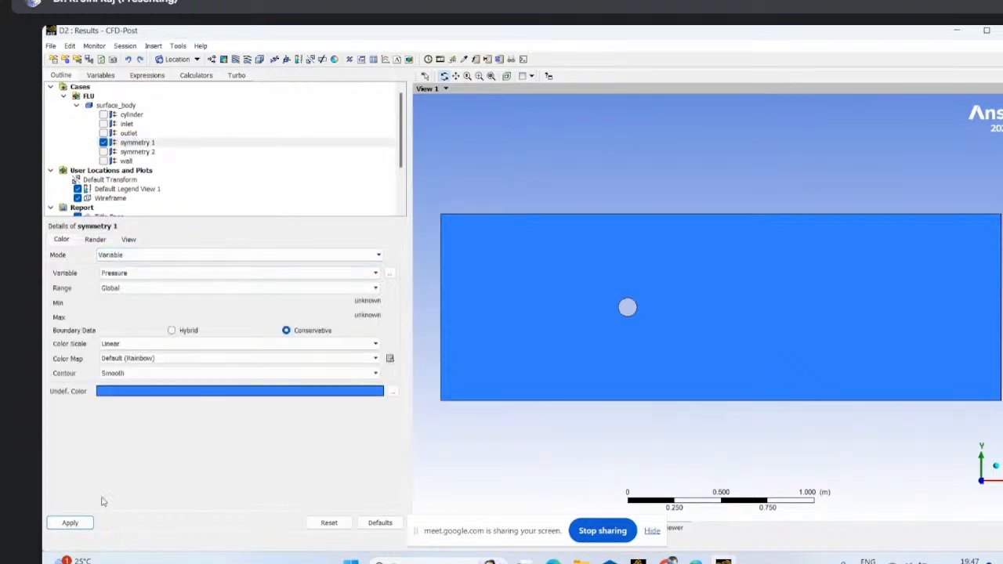
click(71, 522)
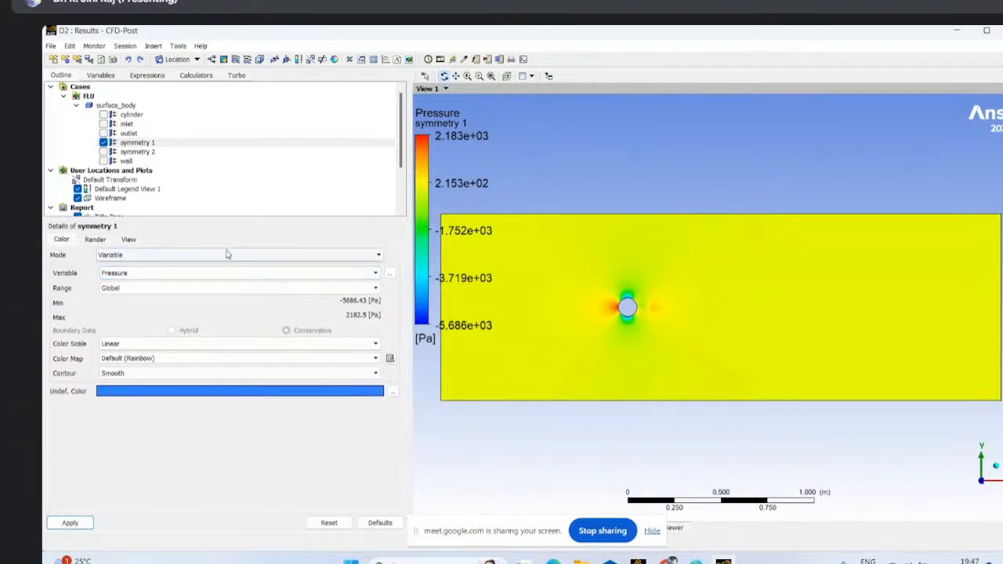
- Recolour the symmetry 1 plane by Velocity with banded contours
click(175, 274)
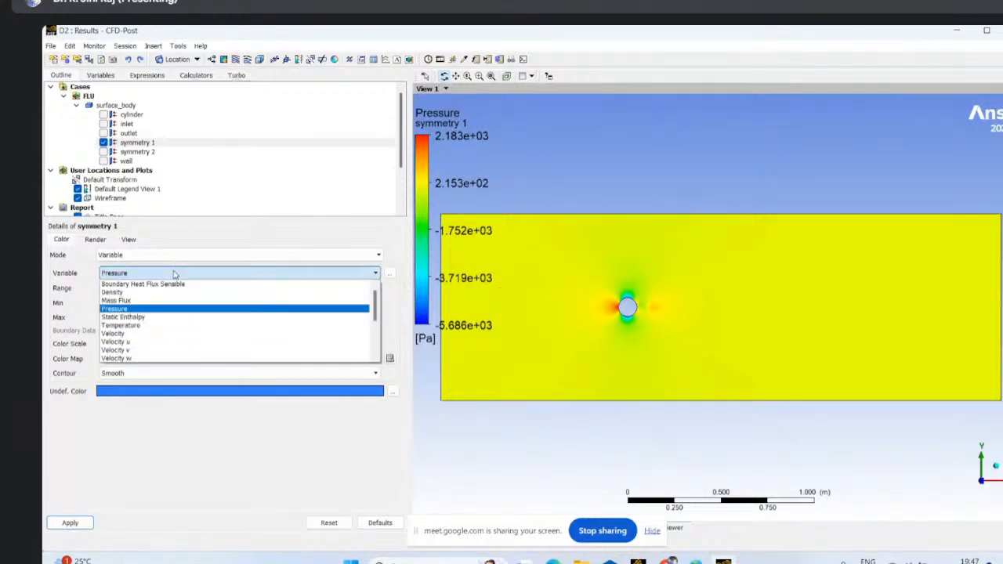
click(114, 332)
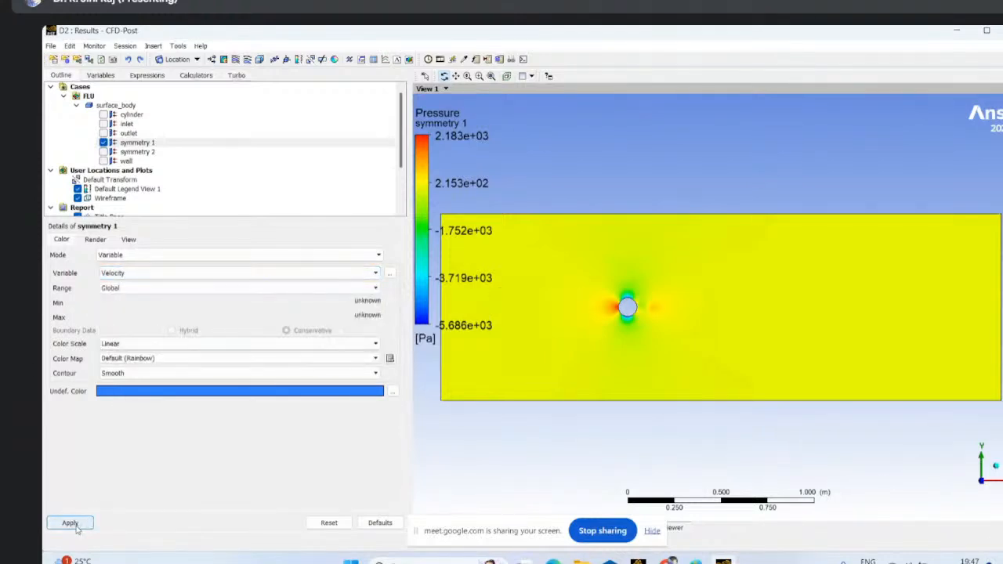
click(119, 375)
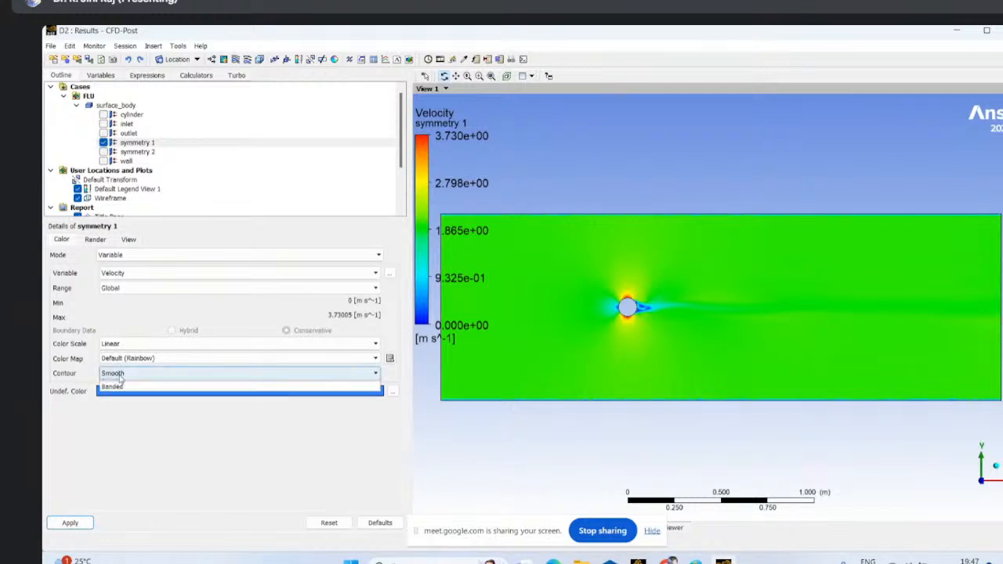
click(118, 394)
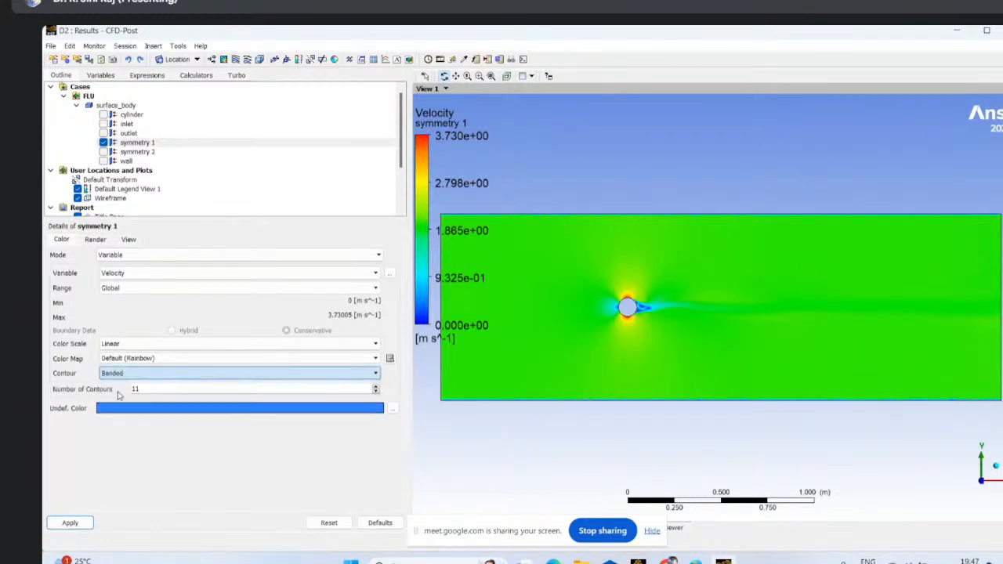
click(70, 522)
- Examine the velocity bands close around the cylinder and in its wake
scroll(562, 290, up, 1)
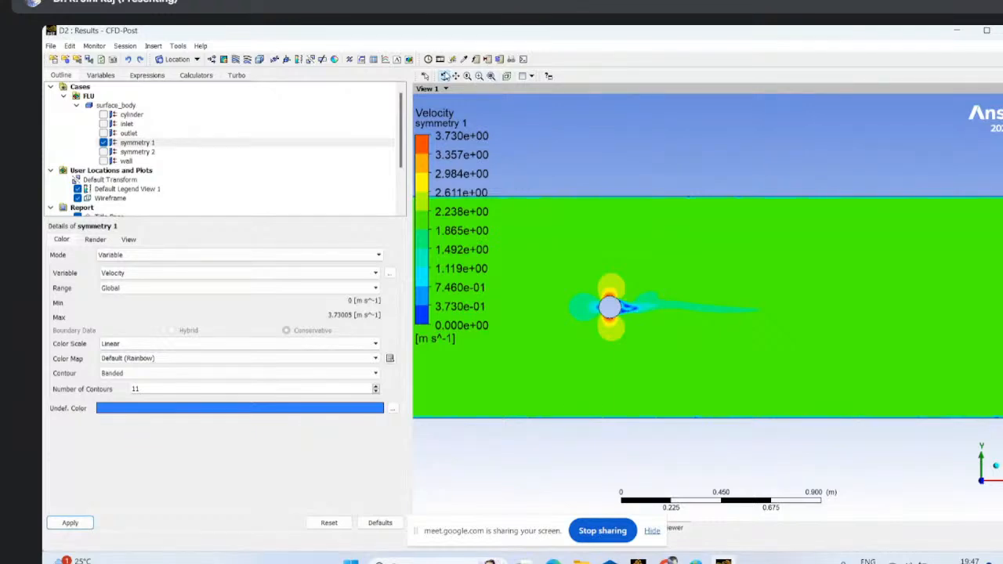
click(455, 76)
drag(569, 317, 645, 259)
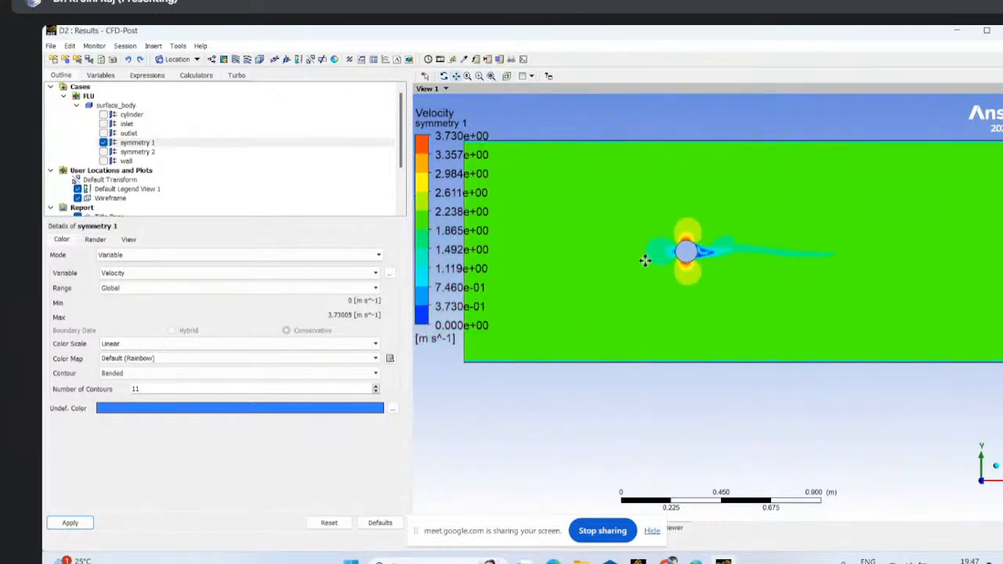
scroll(686, 251, up, 1)
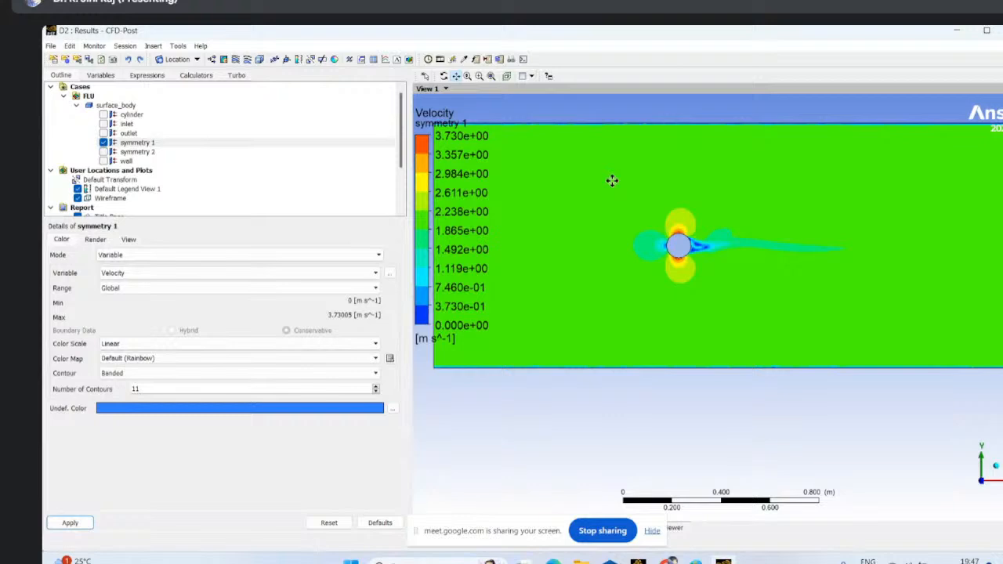
click(479, 76)
drag(629, 209, 744, 298)
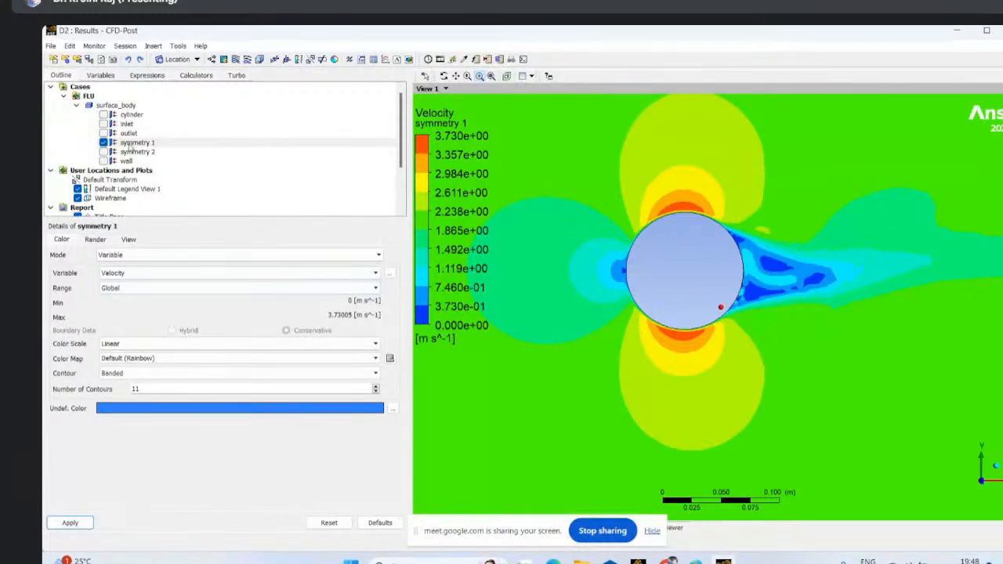
- Insert a 3D streamline covering all domains and starting from symmetry 1
click(235, 59)
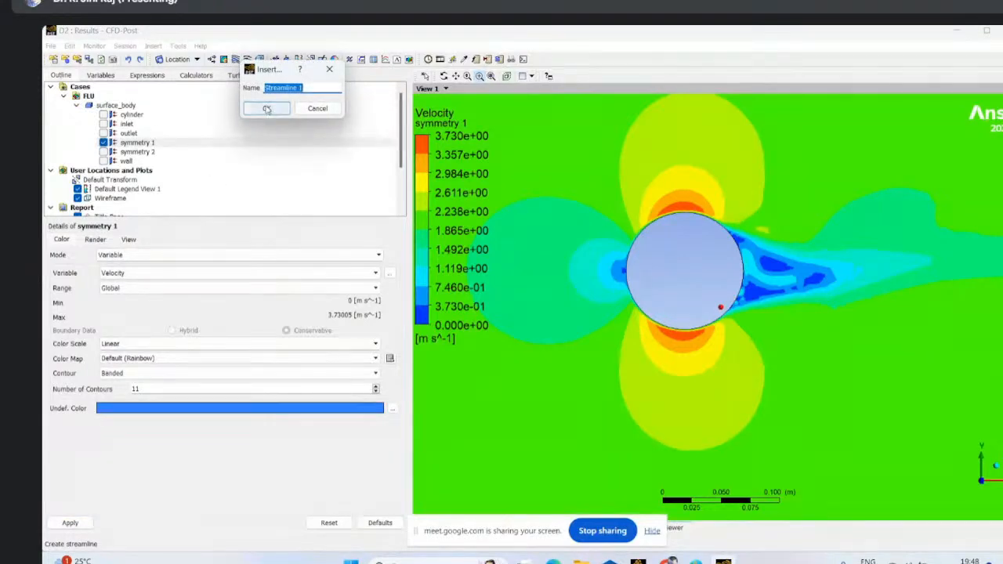
click(266, 108)
click(144, 280)
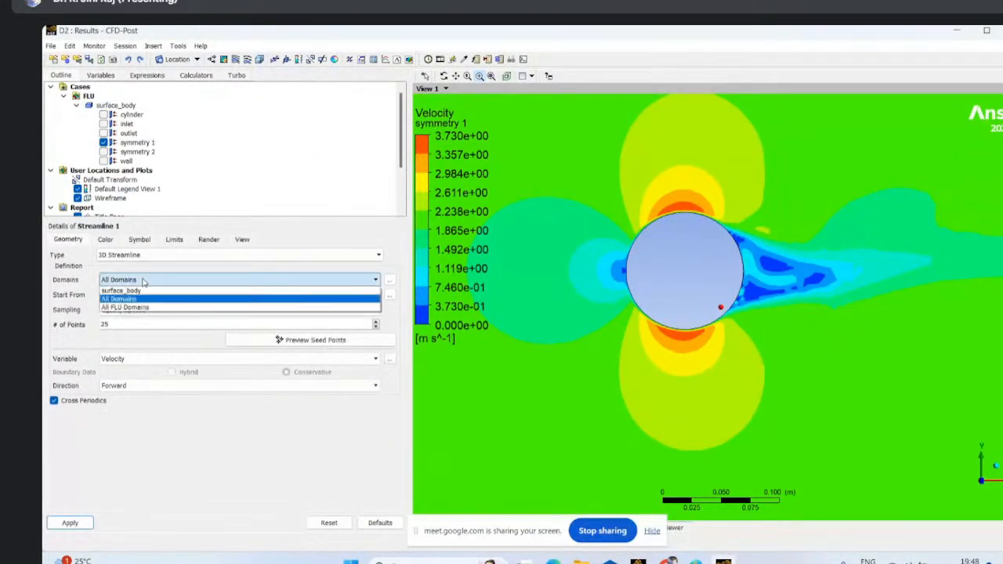
click(122, 299)
click(141, 295)
click(119, 332)
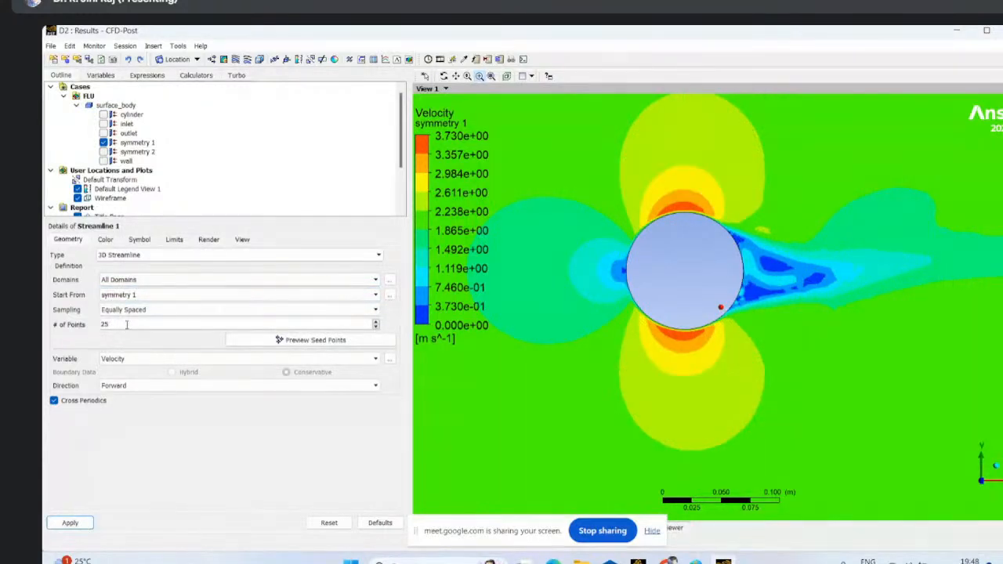
- Generate the streamlines with 1000 points in the forward and backward direction, with the symmetry 1 plane hidden
key(BackSpace)
key(BackSpace)
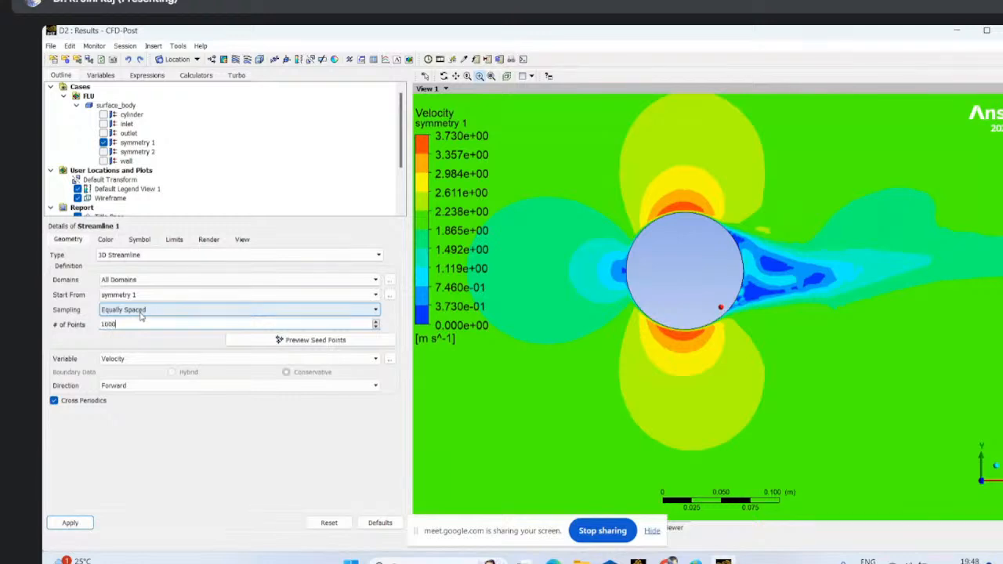
text(1000)
click(141, 386)
click(143, 416)
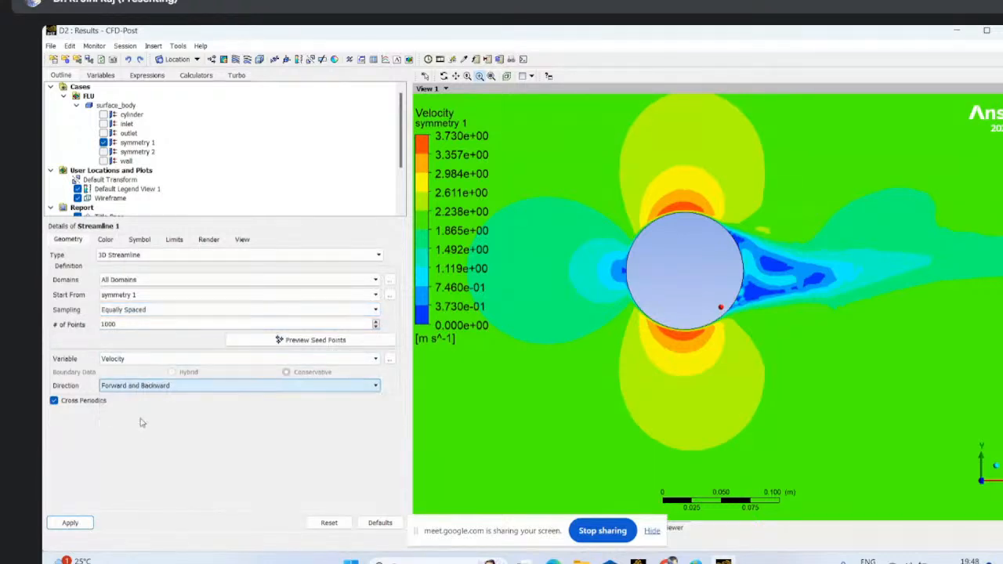
click(104, 143)
click(69, 522)
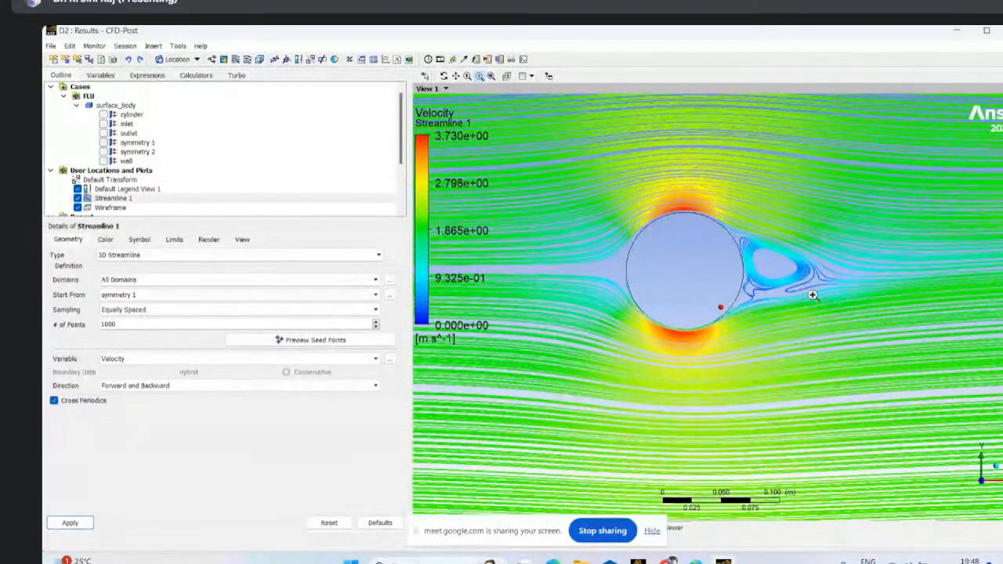
- Examine the streamlines around the cylinder and the recirculation zone directly behind it
scroll(852, 300, up, 1)
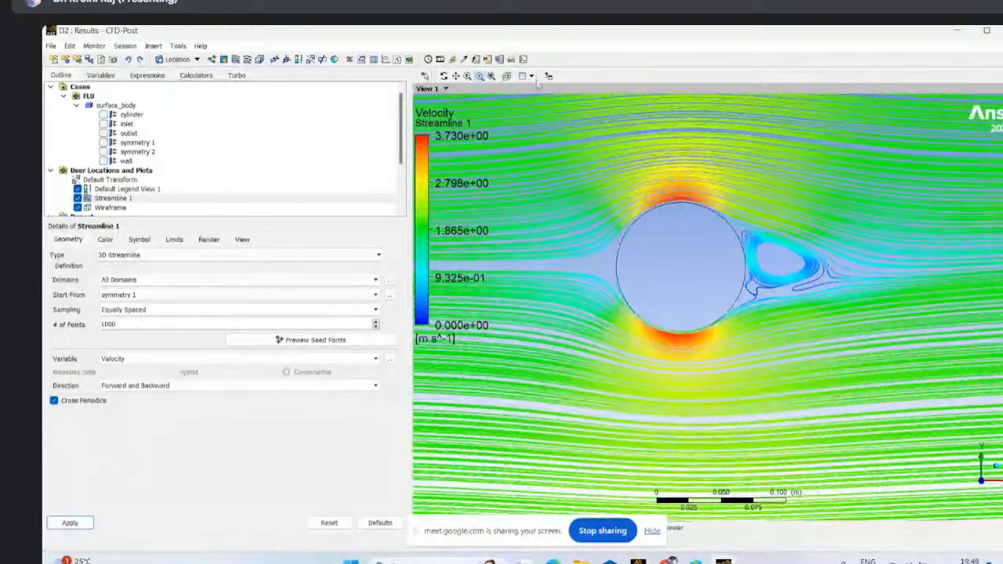
click(486, 76)
drag(714, 205, 788, 381)
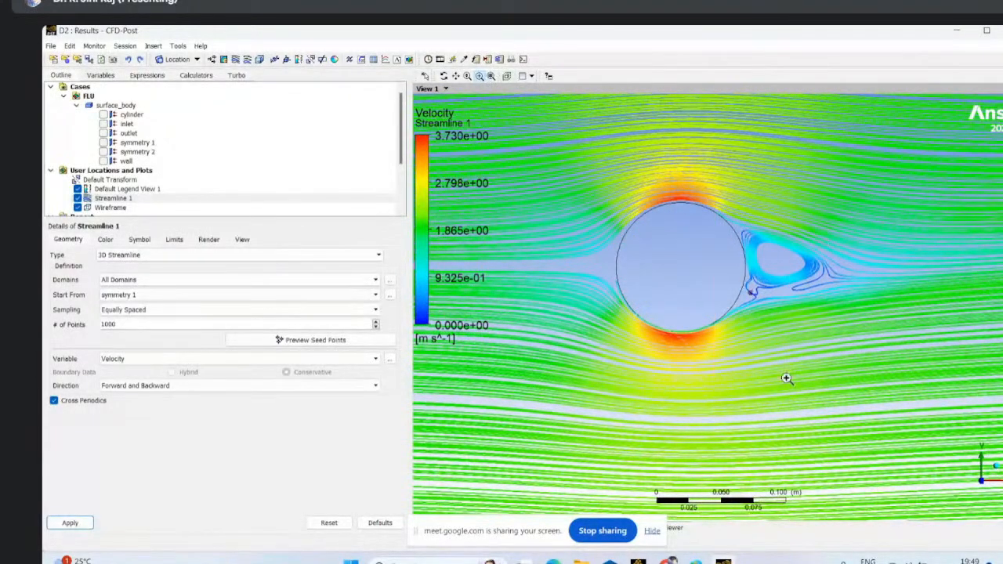
drag(679, 127, 736, 355)
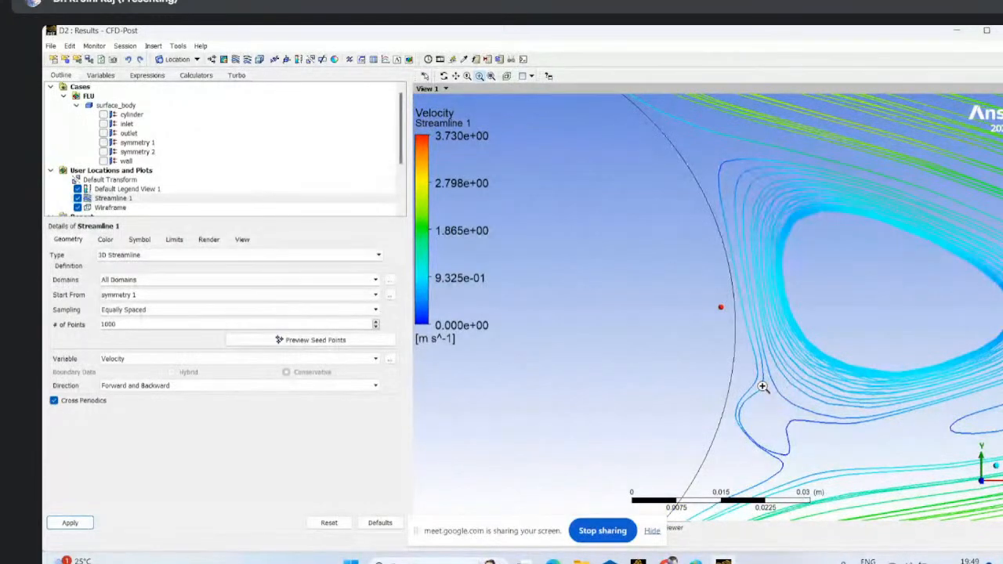
scroll(835, 436, down, 1)
scroll(726, 419, down, 2)
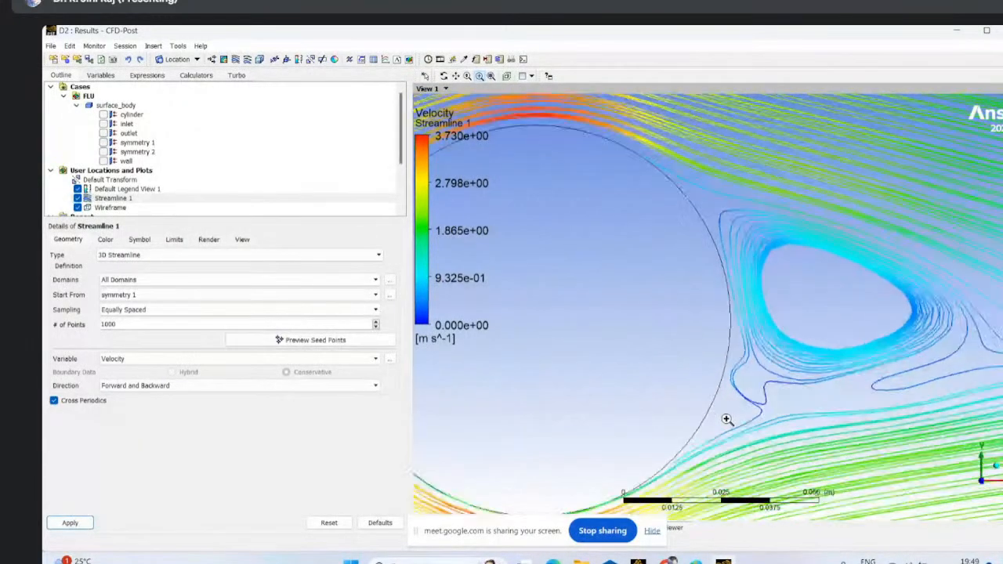
scroll(726, 419, down, 2)
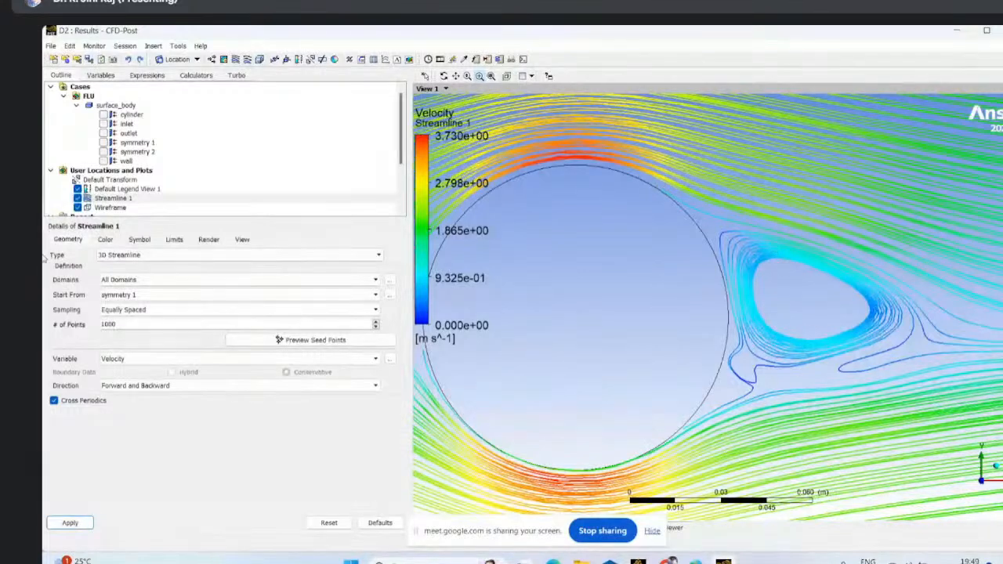
- Insert a velocity vector plot covering all domains on the symmetry 1 location and generate it
click(213, 61)
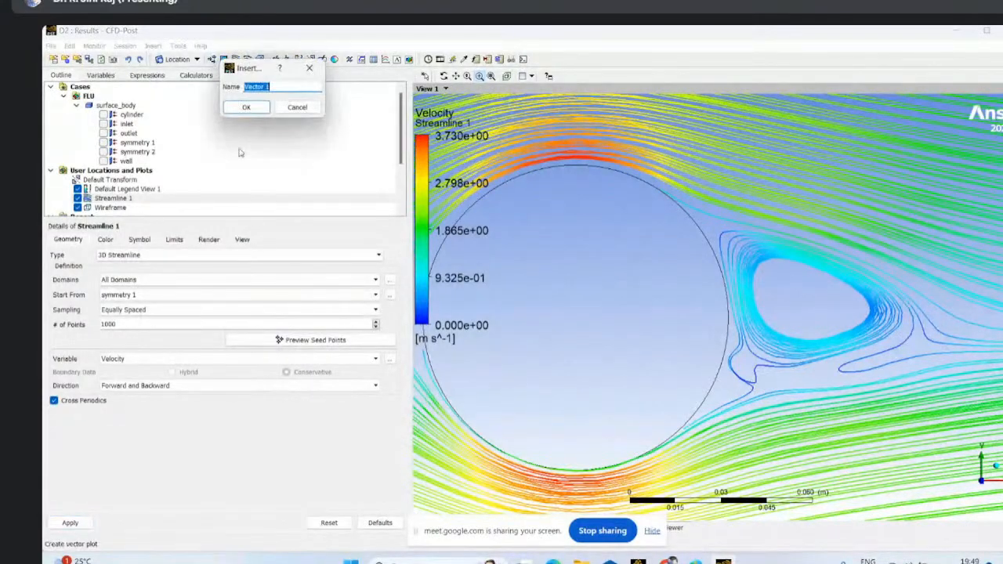
click(246, 110)
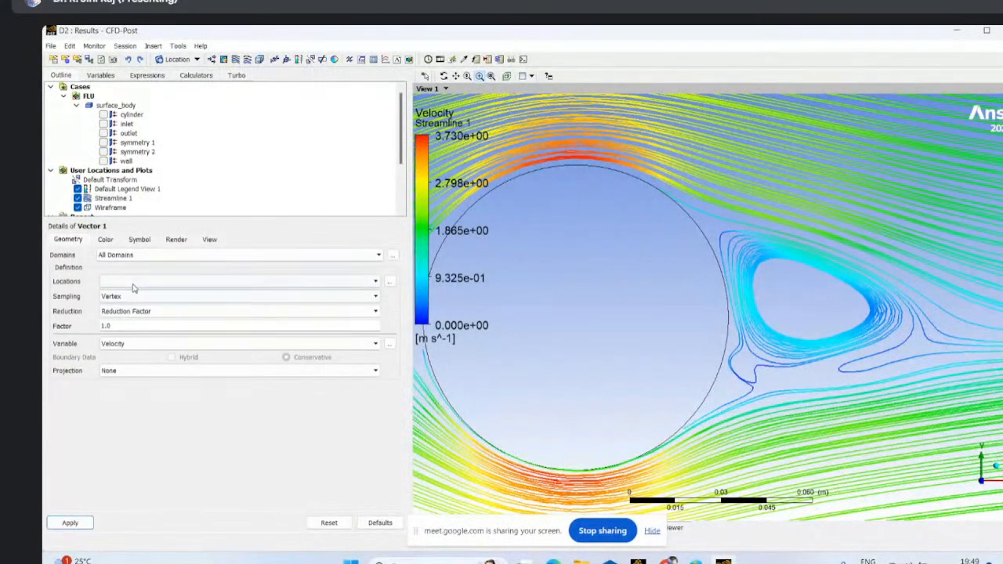
click(133, 282)
click(118, 316)
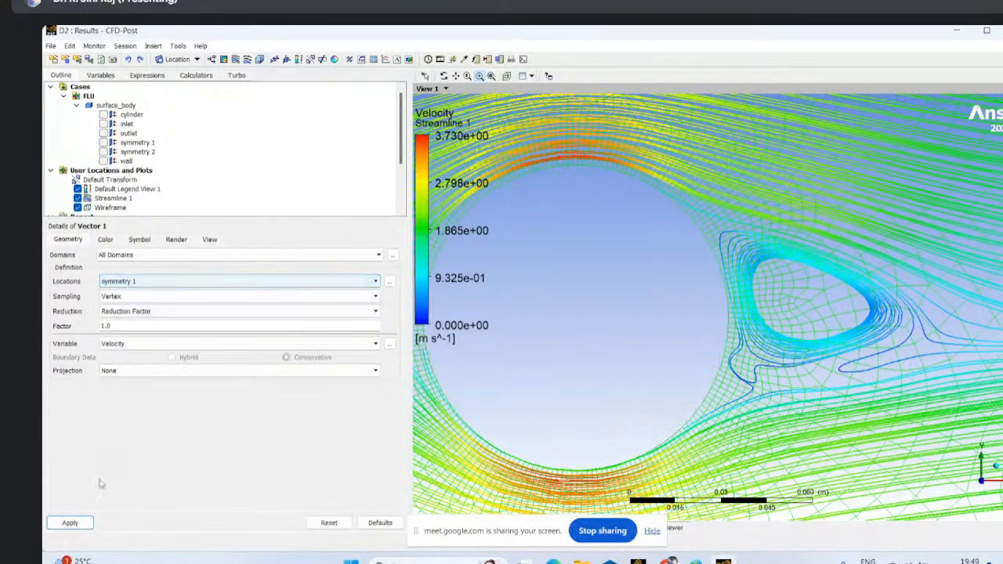
click(70, 523)
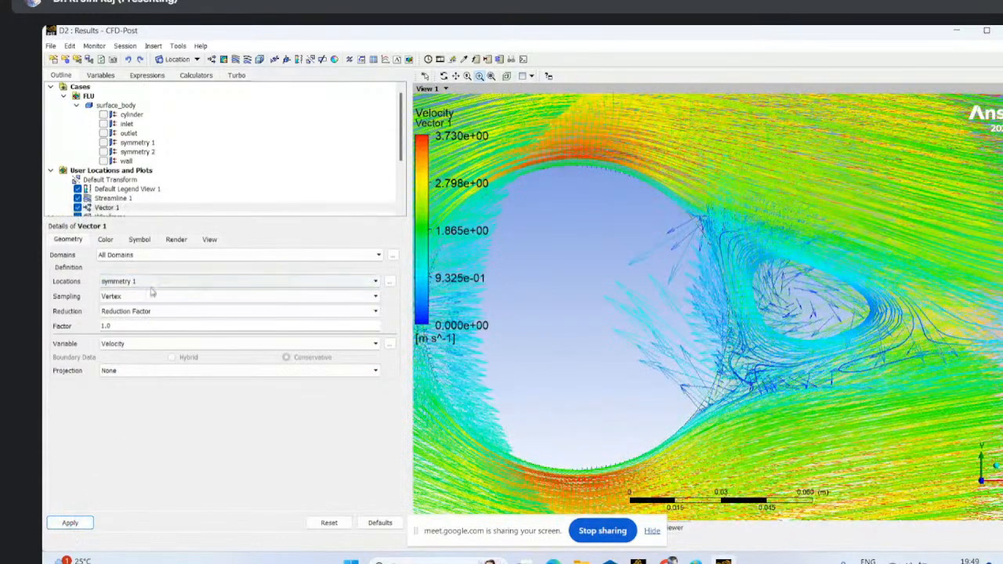
- Limit the vectors to a maximum of 1000 points, and switch their sampling to Random with 1000 points and seed 1
click(133, 311)
click(126, 325)
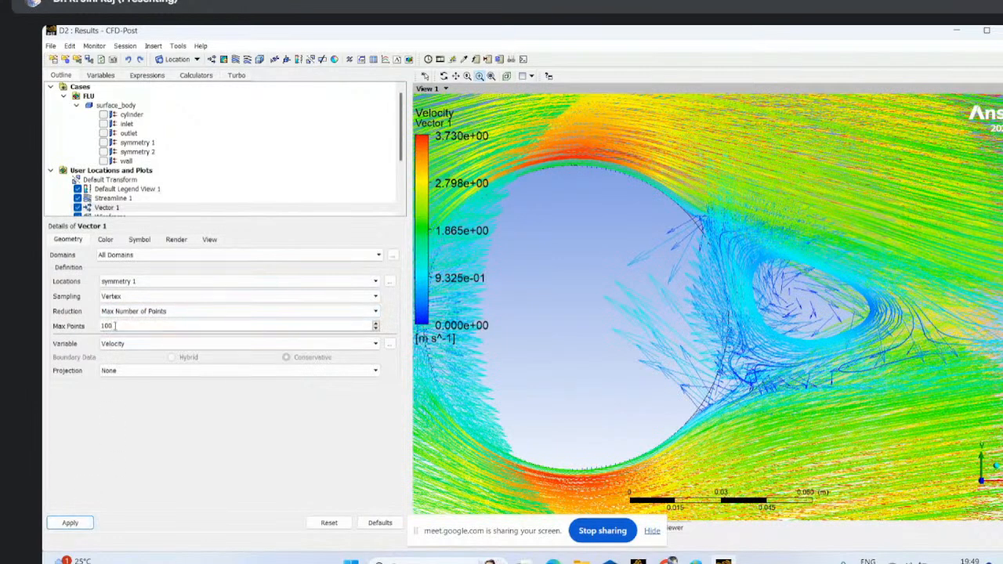
click(71, 525)
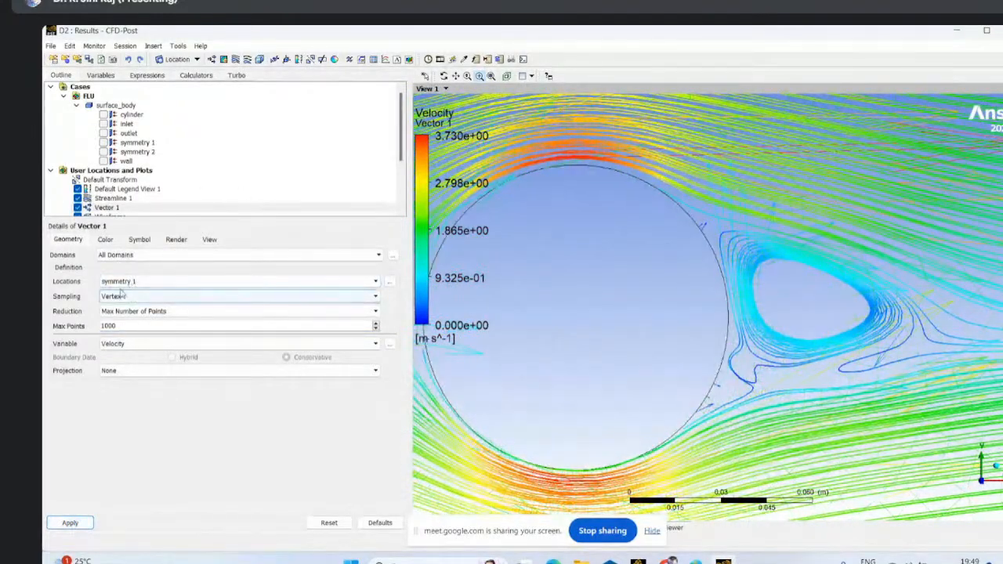
click(121, 294)
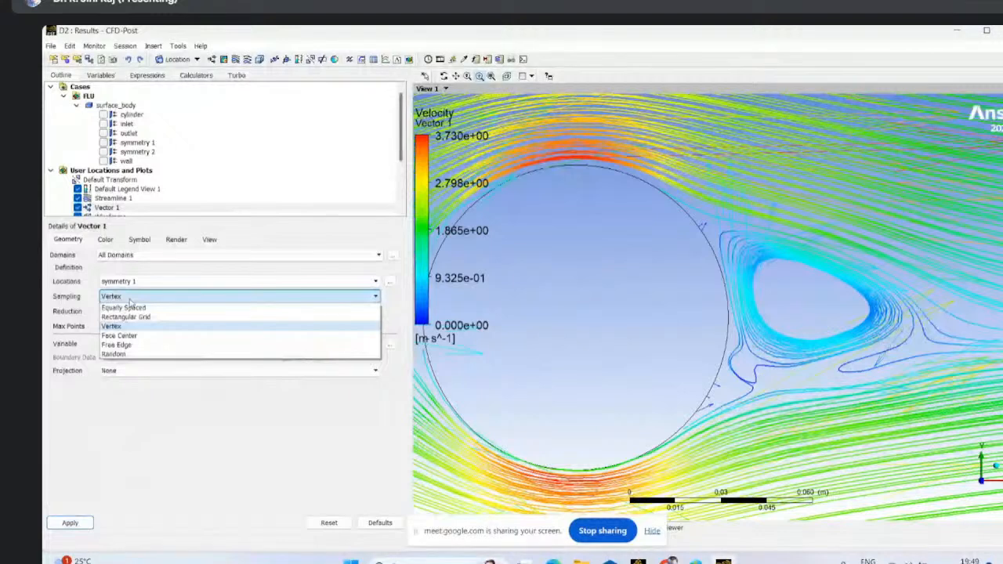
click(113, 354)
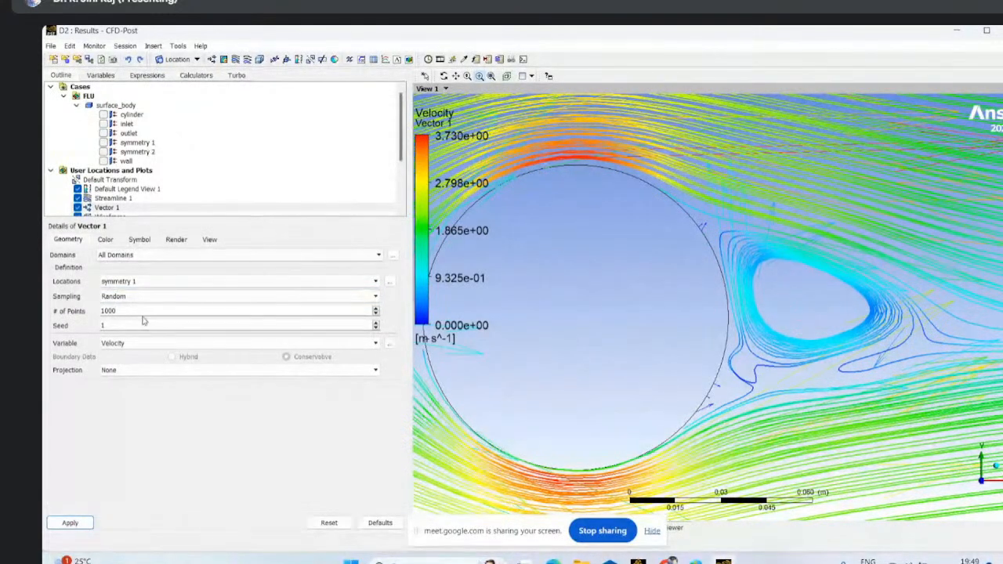
click(70, 523)
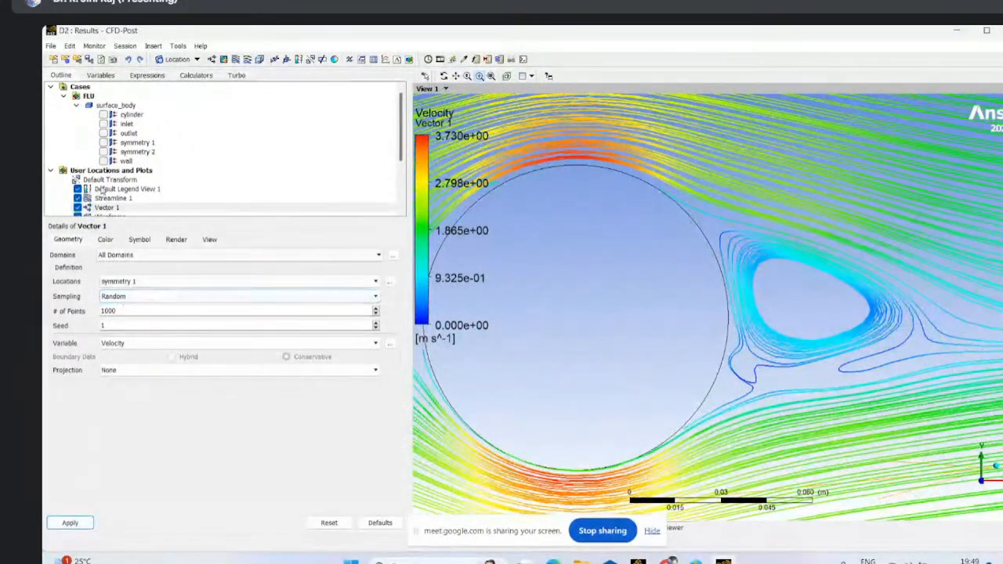
- Hide Streamline 1 to leave only the velocity vectors around the cylinder
click(78, 198)
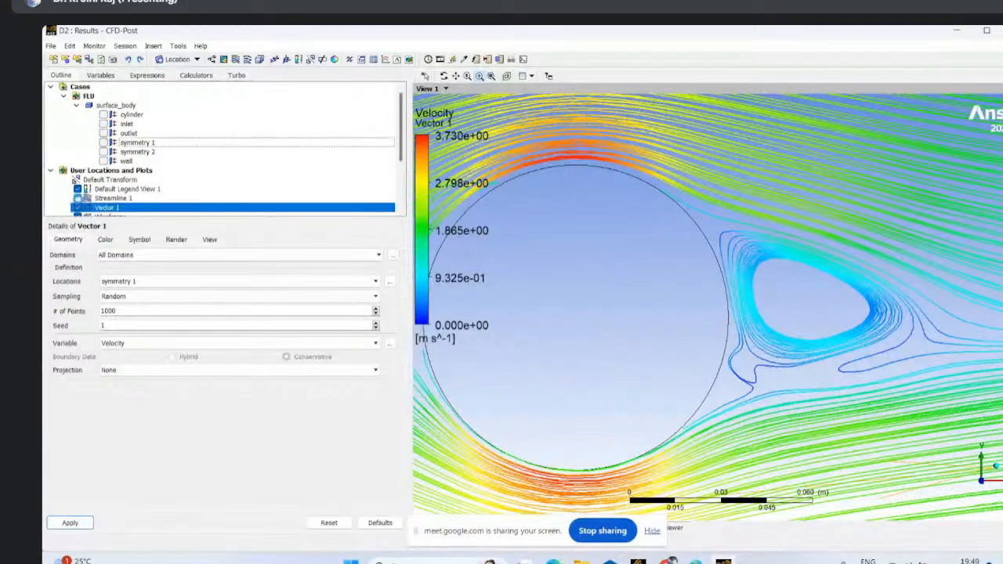
scroll(539, 295, down, 2)
scroll(539, 296, down, 3)
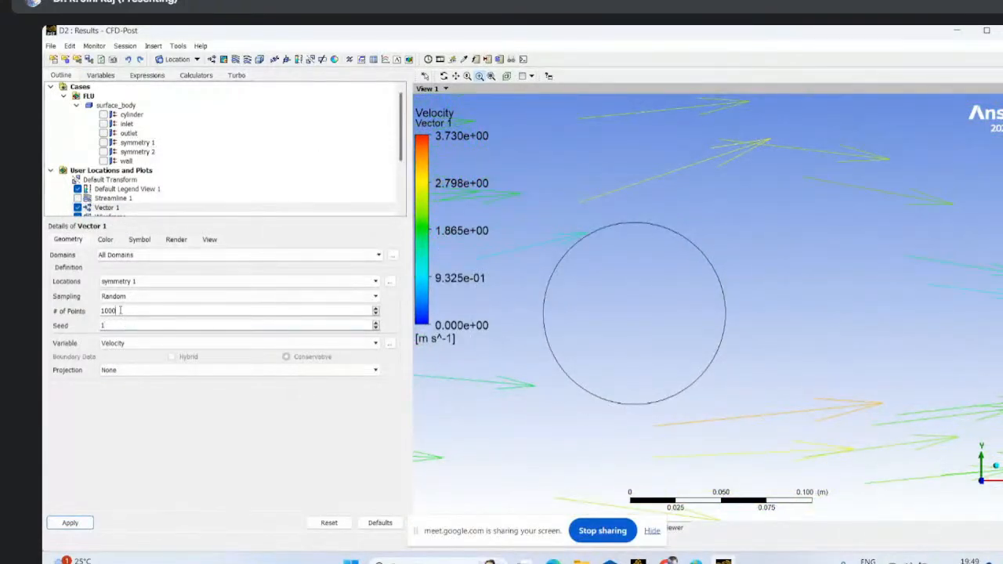
- Resample the velocity vectors with 1000 equally spaced points
click(141, 297)
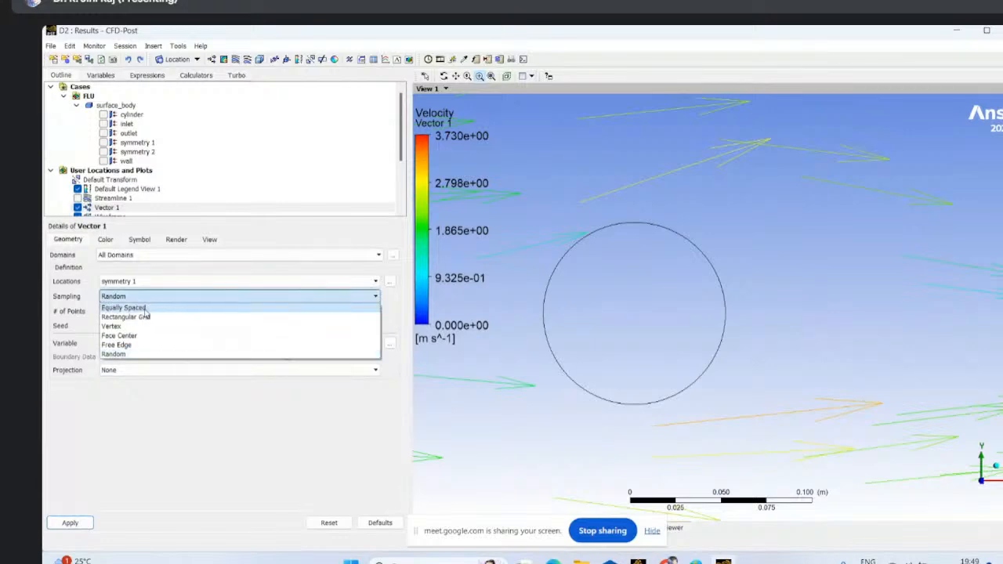
click(123, 308)
click(70, 523)
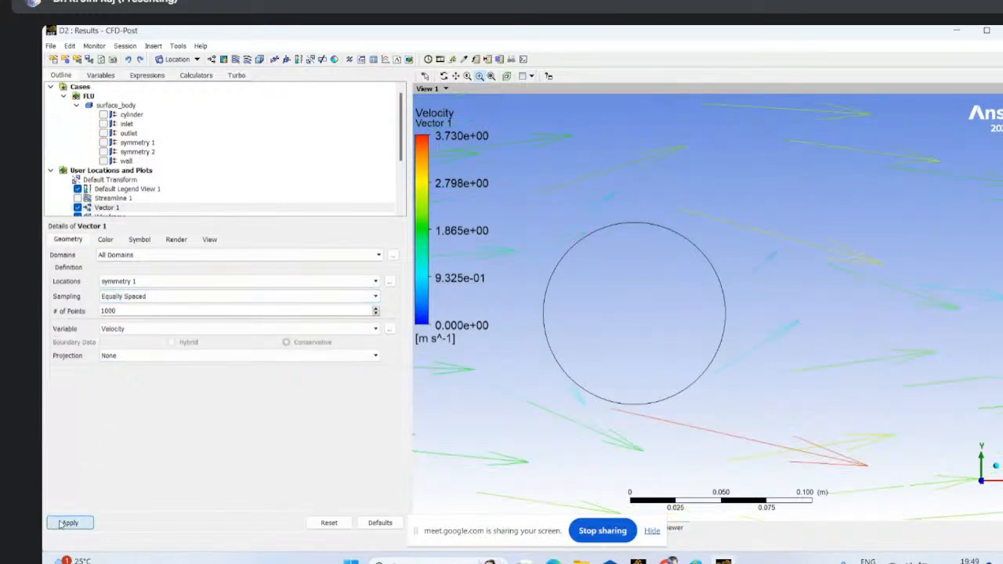
- Sample the velocity vectors at vertices, reduced by a reduction factor of 1.0
click(160, 296)
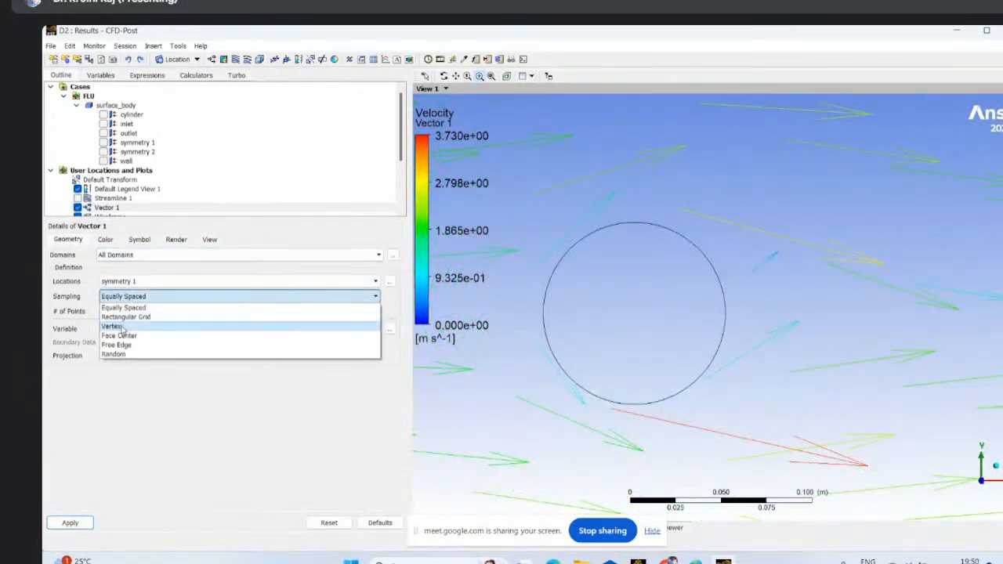
click(123, 327)
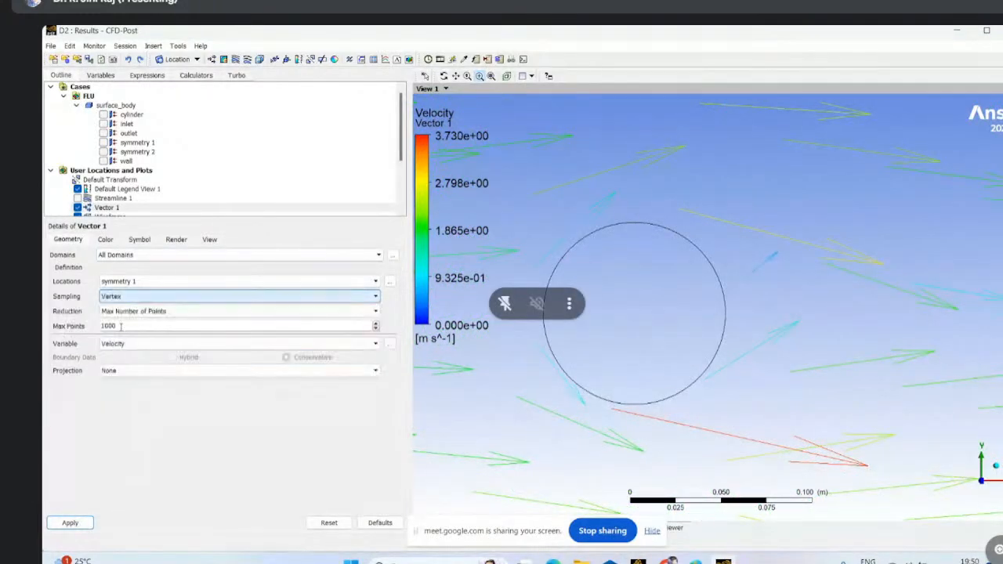
click(71, 524)
click(230, 311)
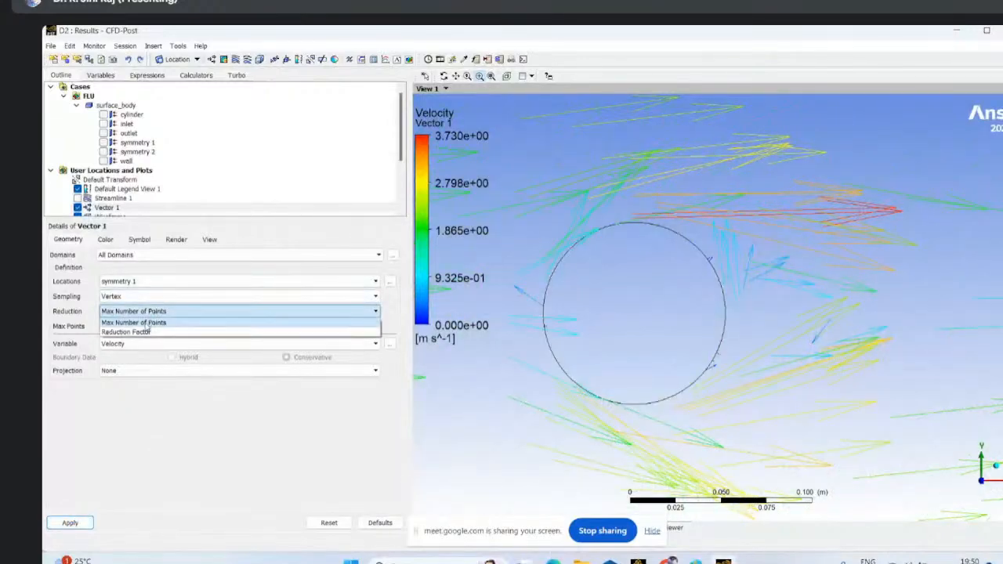
click(133, 331)
click(71, 523)
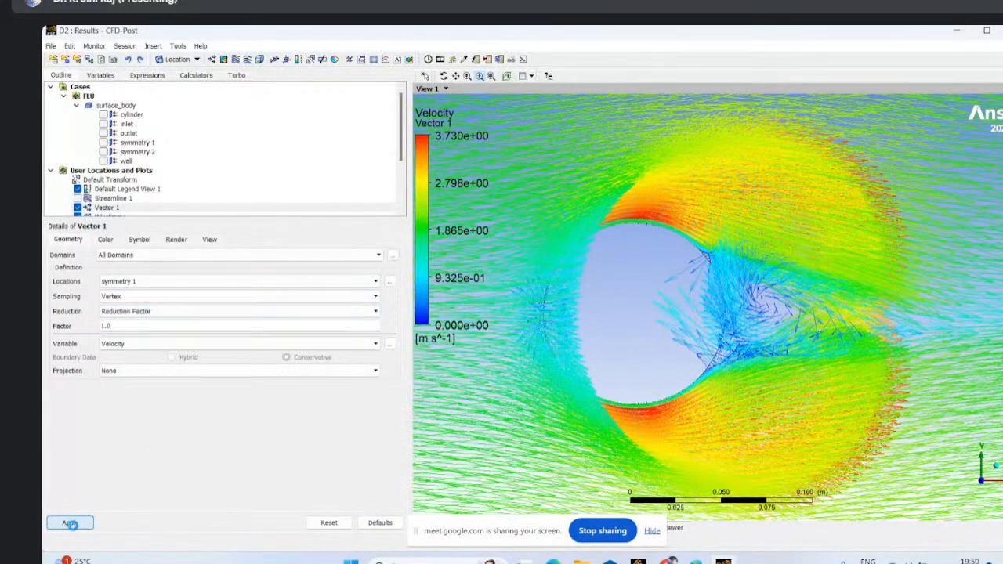
- Try to lower the vector plot's reduction factor below 1
double_click(107, 326)
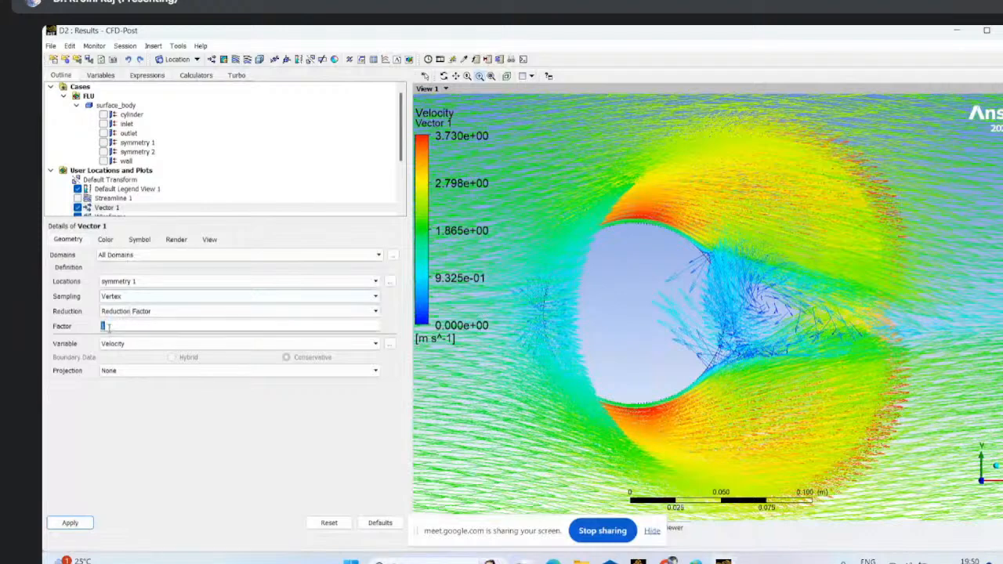
text(0.)
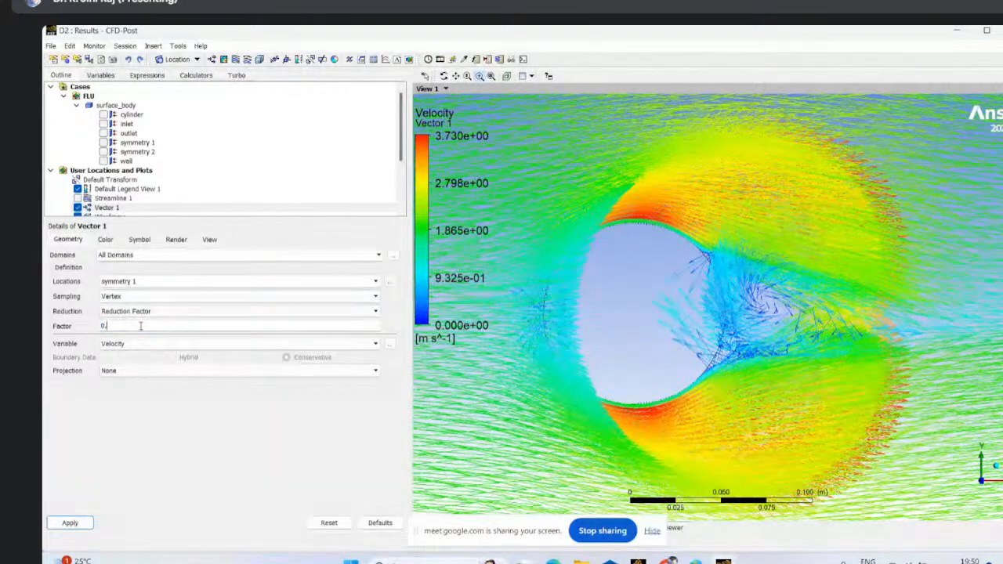
click(59, 527)
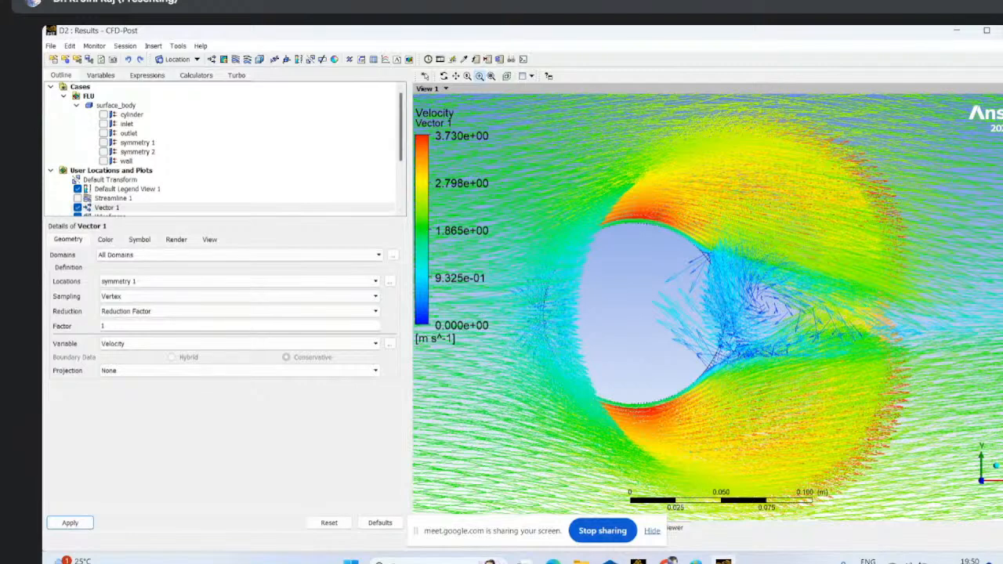
- Hide Vector 1, switch to Workbench and open the solution of the Fluent system
click(82, 207)
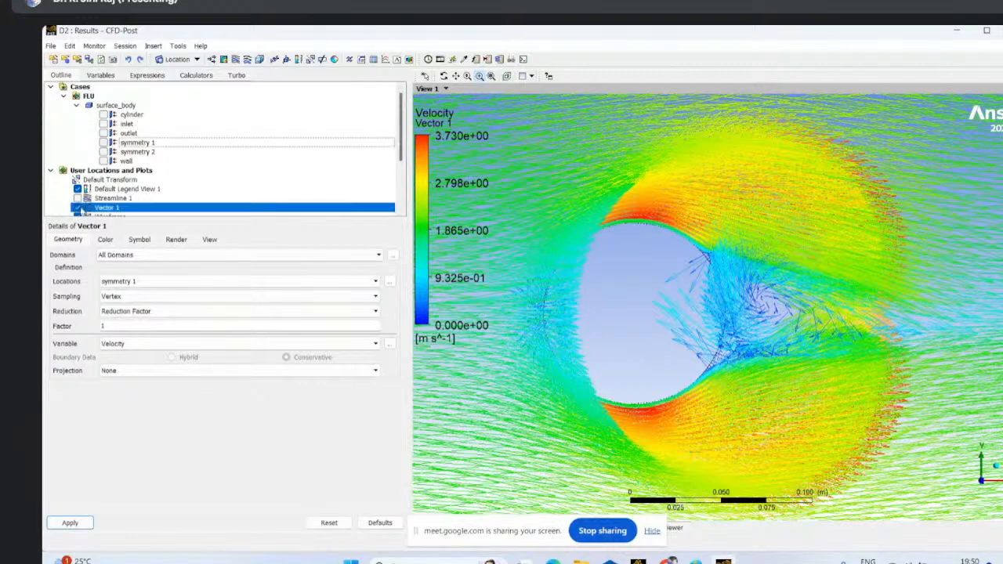
click(78, 207)
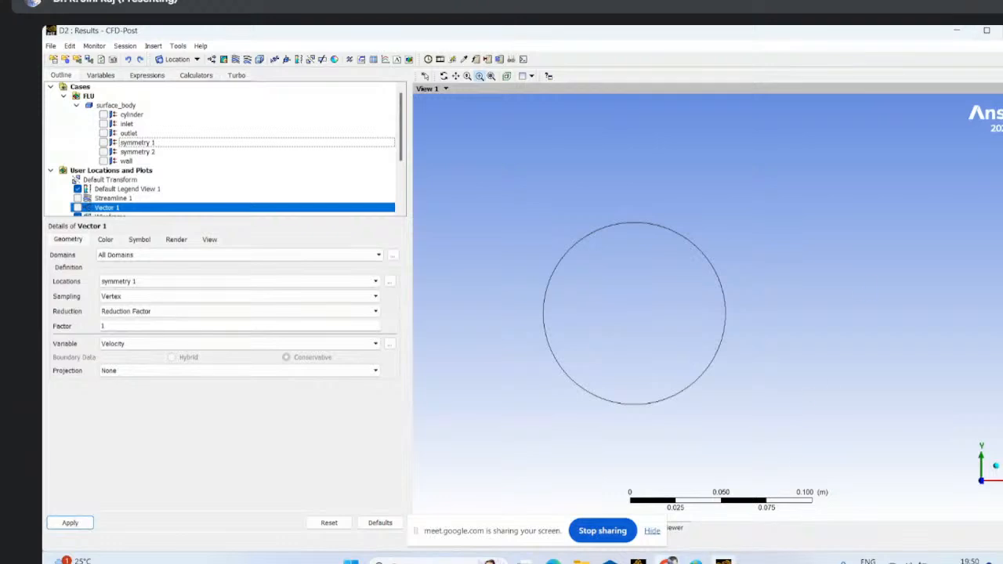
click(638, 559)
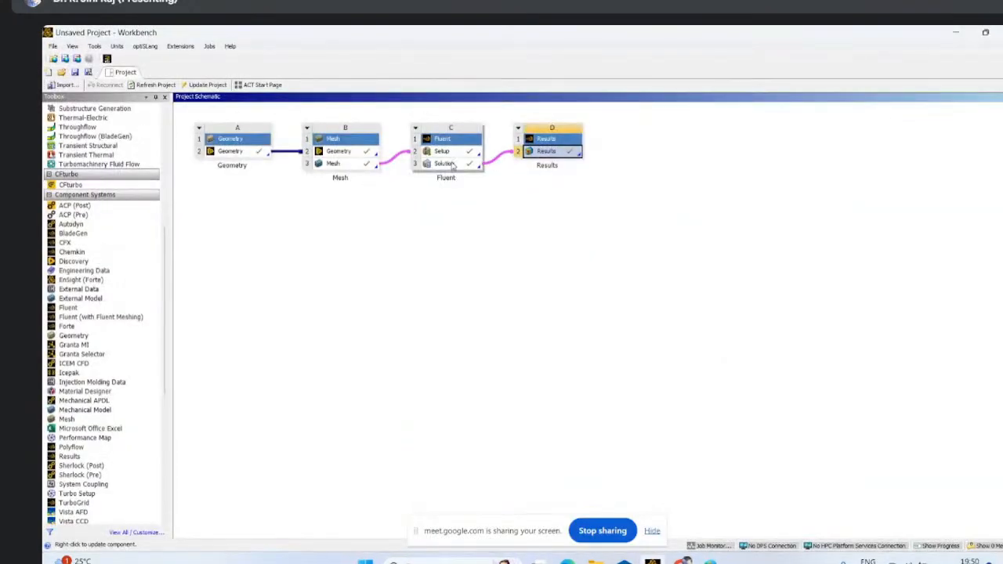
double_click(452, 164)
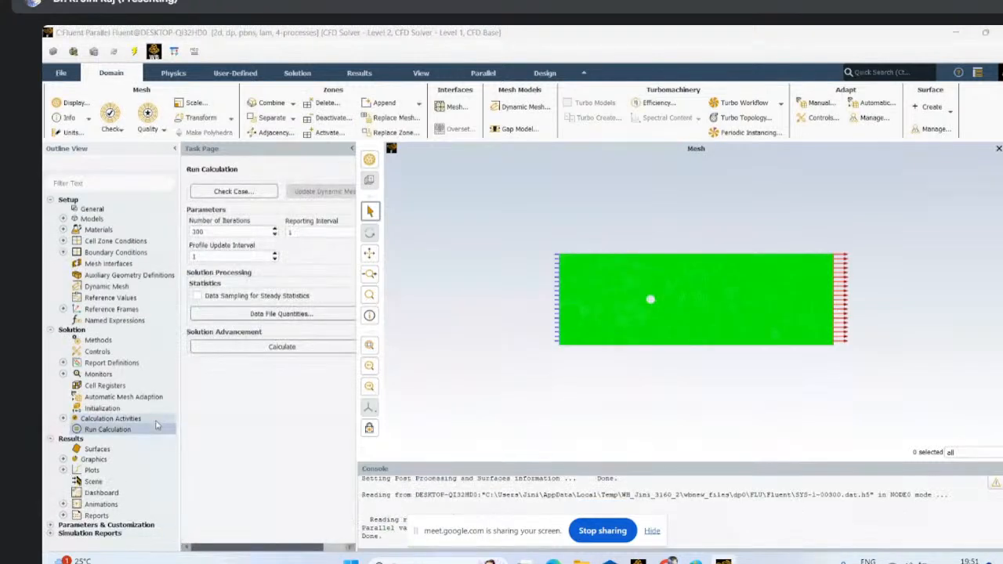
- Create a velocity vector plot in Fluent, colored by velocity magnitude, and display it on the cylinder surface
click(361, 75)
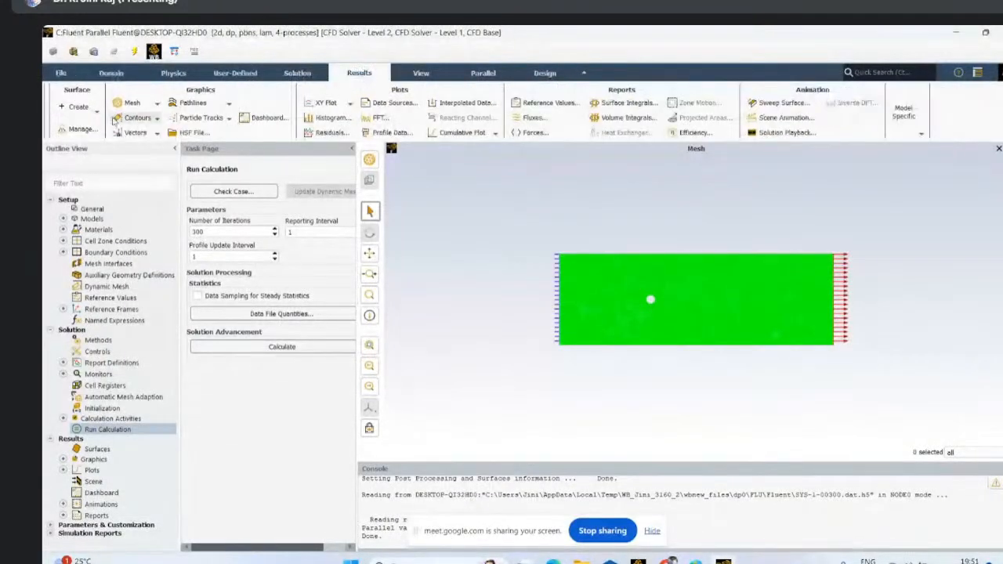
click(155, 133)
click(128, 146)
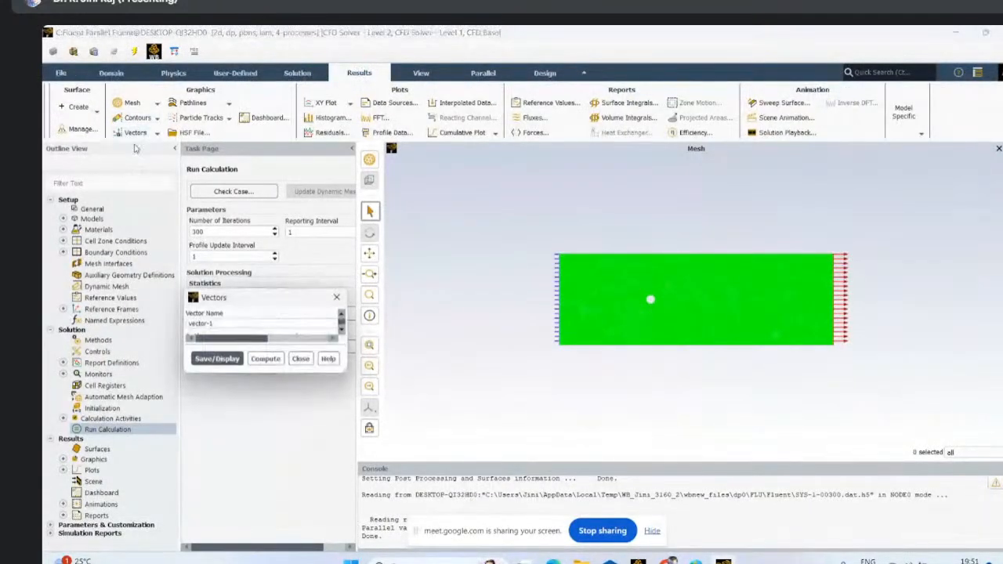
drag(474, 163, 222, 145)
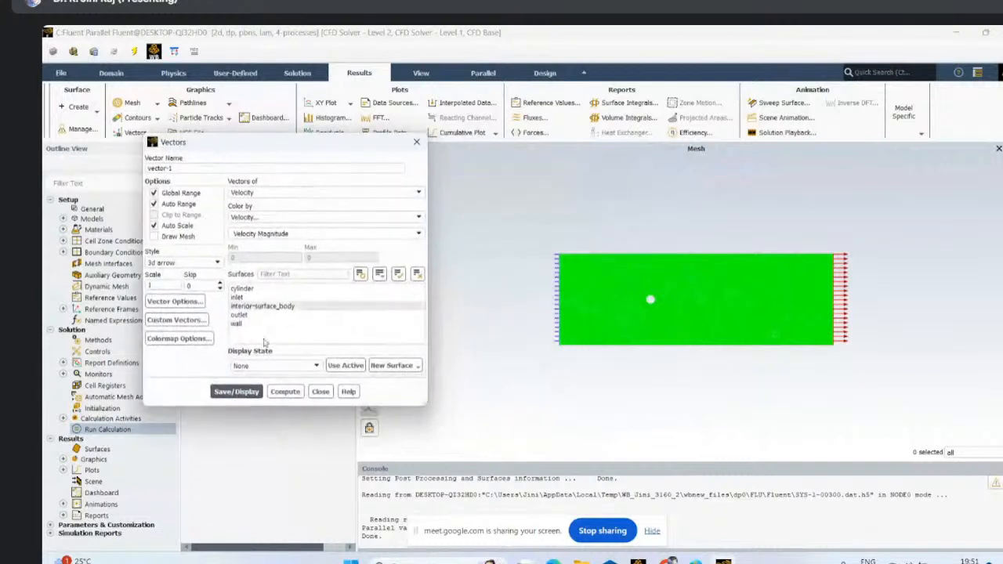
click(247, 288)
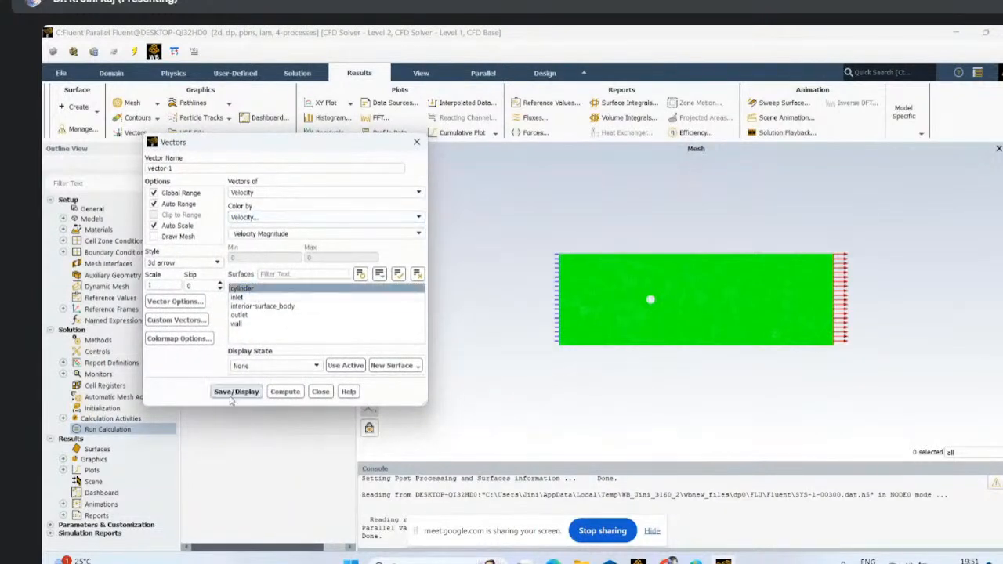
click(233, 392)
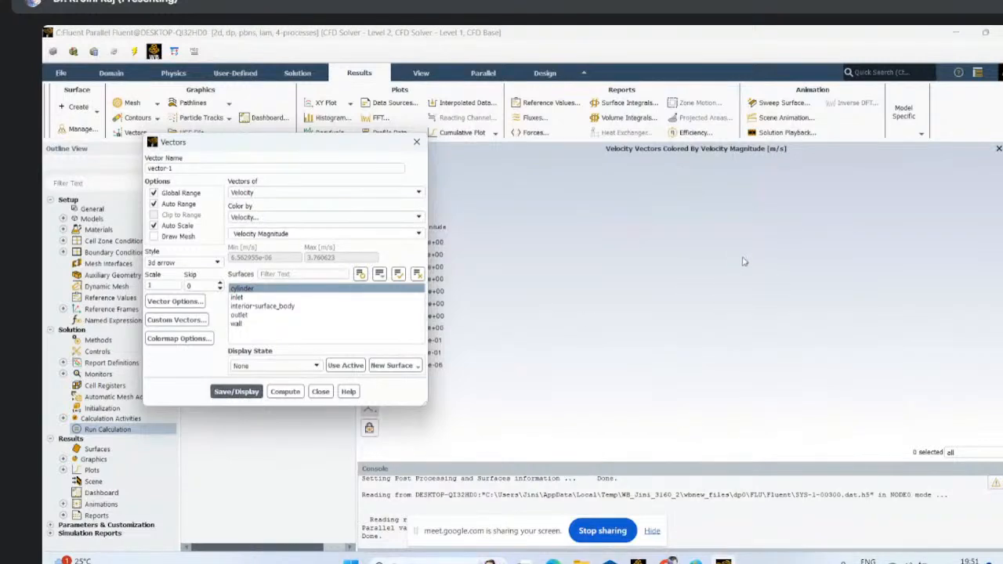
- Redisplay the velocity vectors on inlet, interior-surface_body, outlet and wall, with the cylinder surface deselected
click(258, 290)
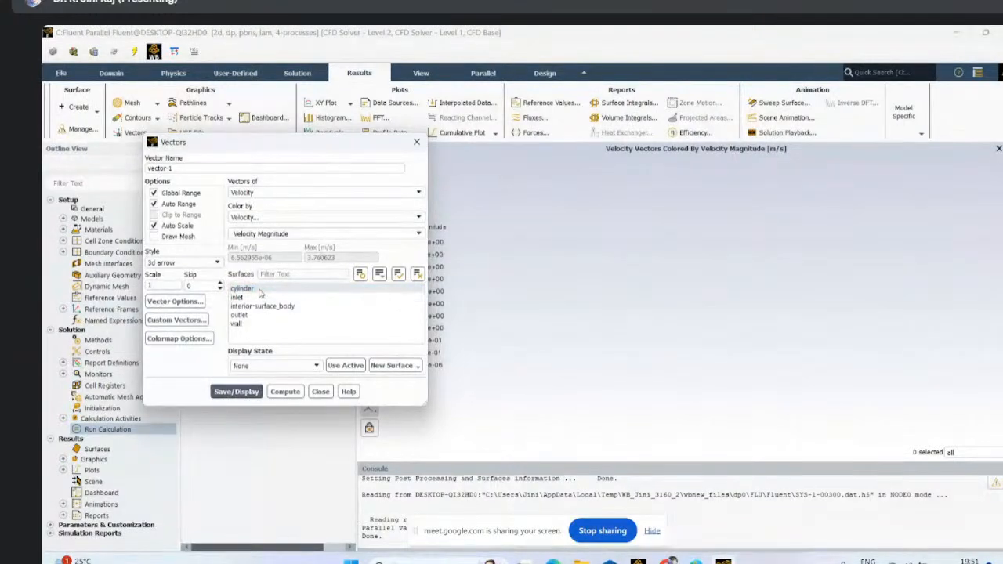
click(260, 291)
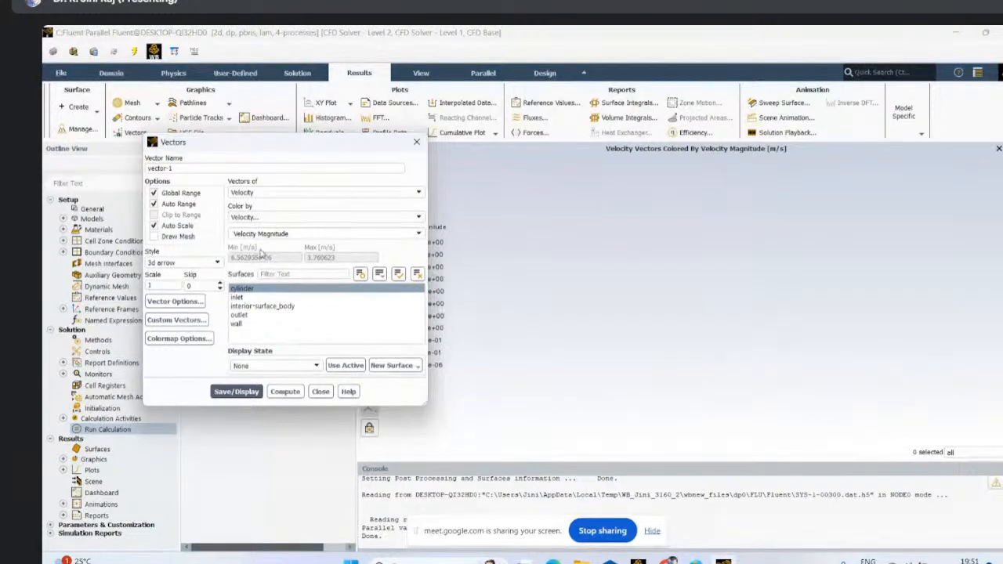
click(254, 292)
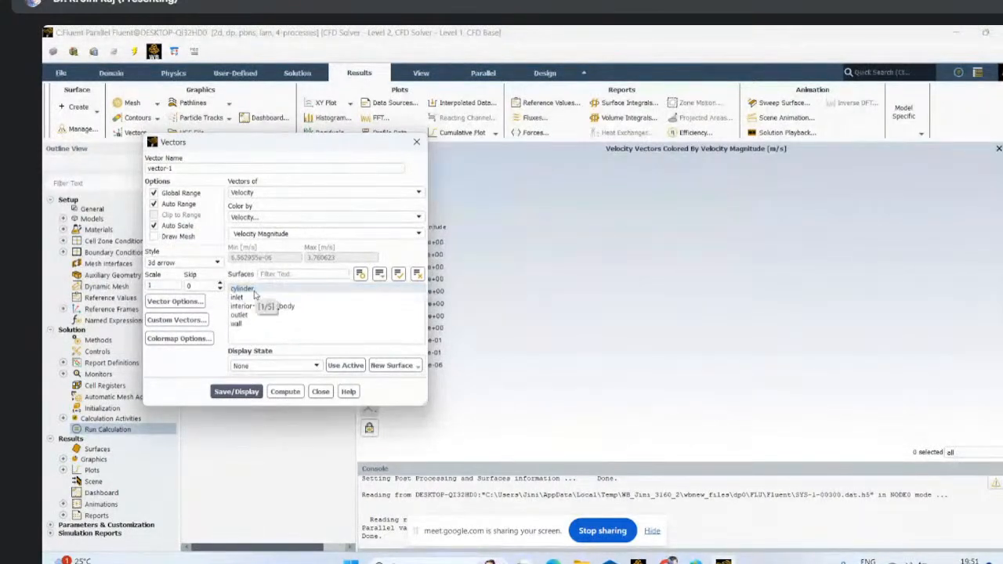
click(255, 292)
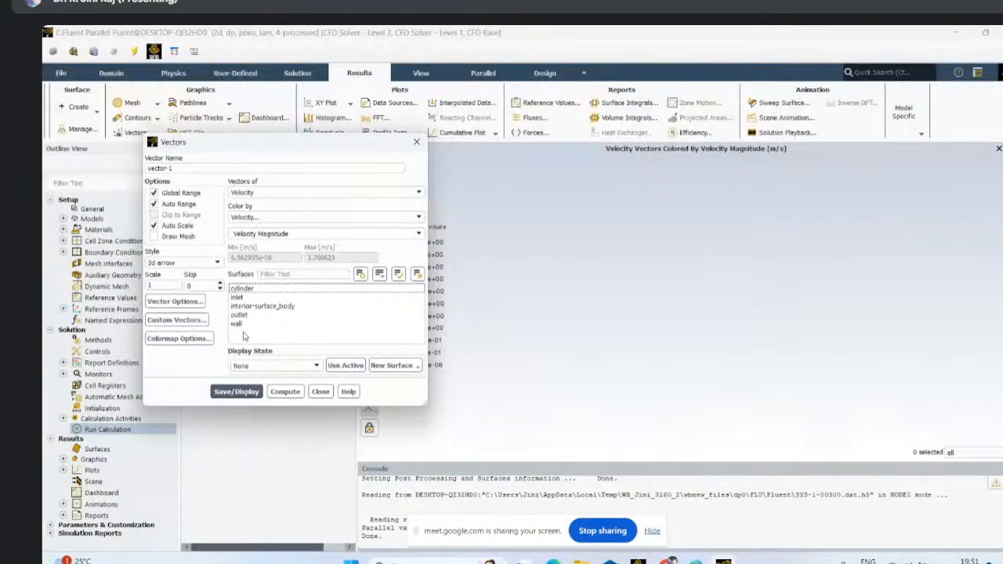
drag(244, 335, 246, 297)
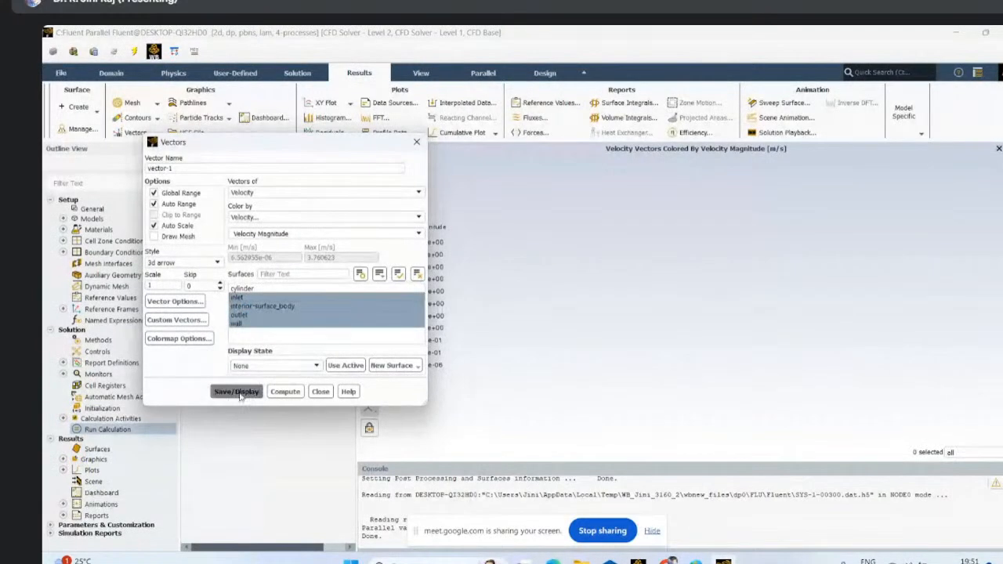
click(239, 392)
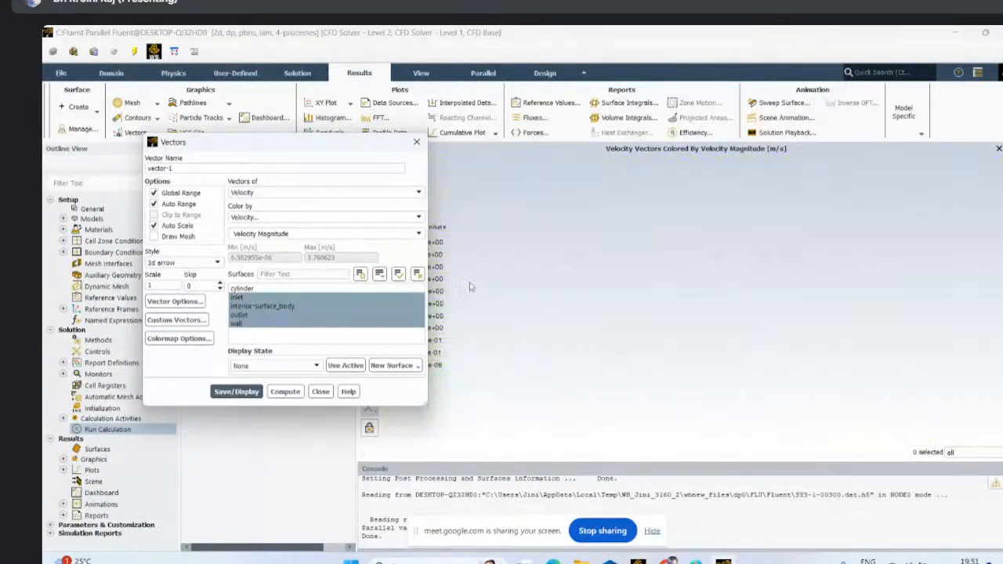
- Examine the velocity vectors around the cylinder, focusing on the wake and the lower separation region
drag(300, 143, 179, 142)
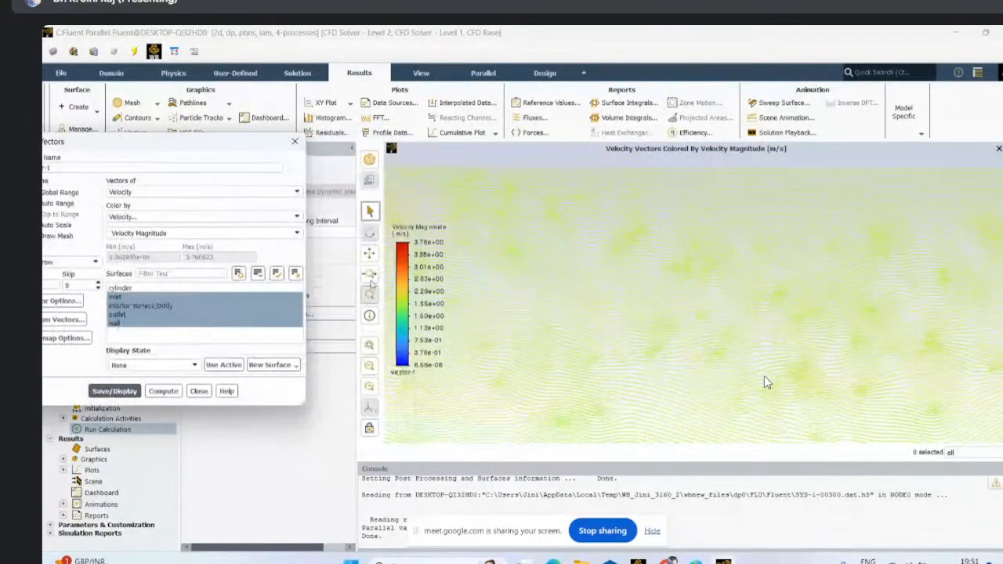
click(369, 254)
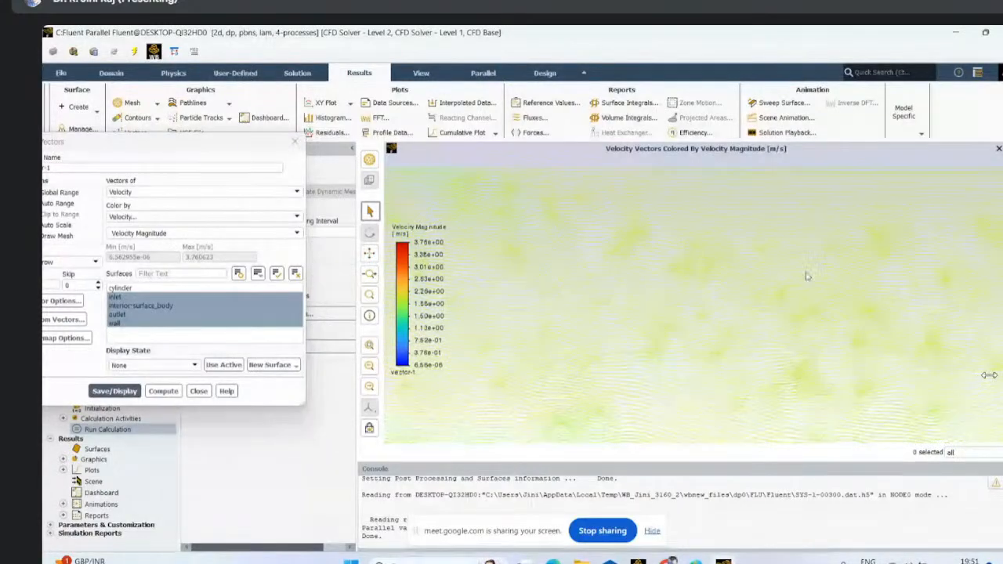
scroll(694, 310, up, 1)
scroll(693, 310, up, 1)
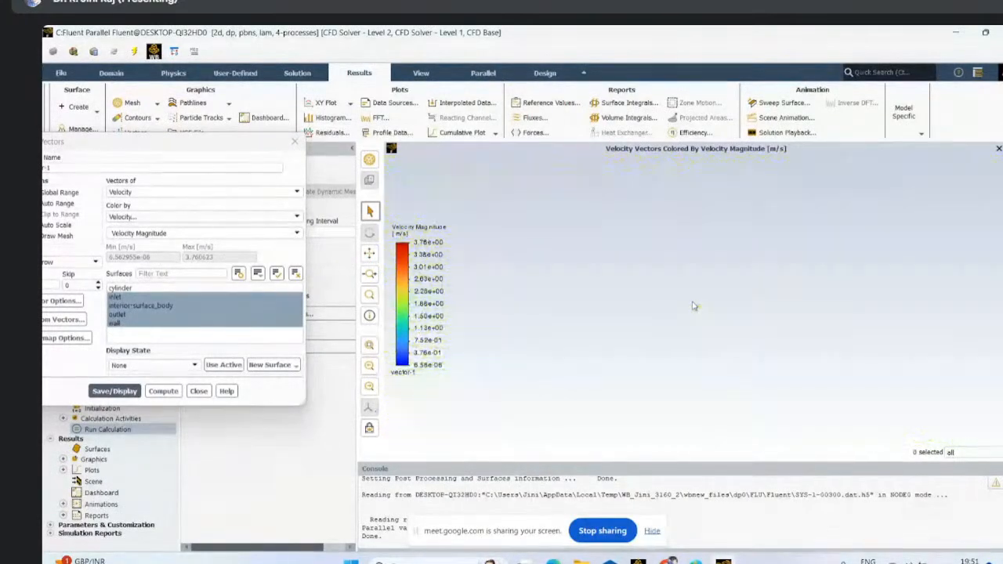
scroll(693, 308, down, 2)
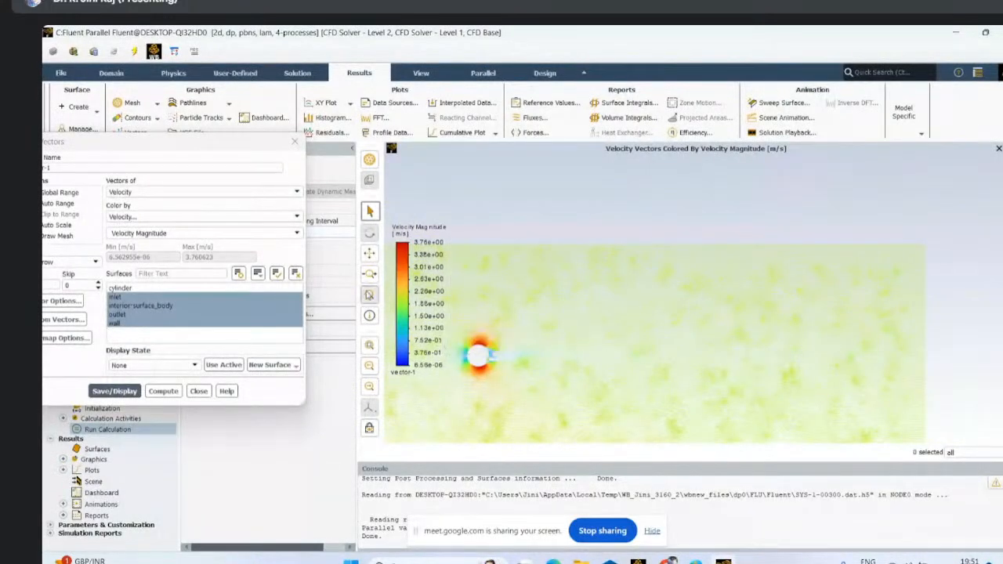
click(370, 295)
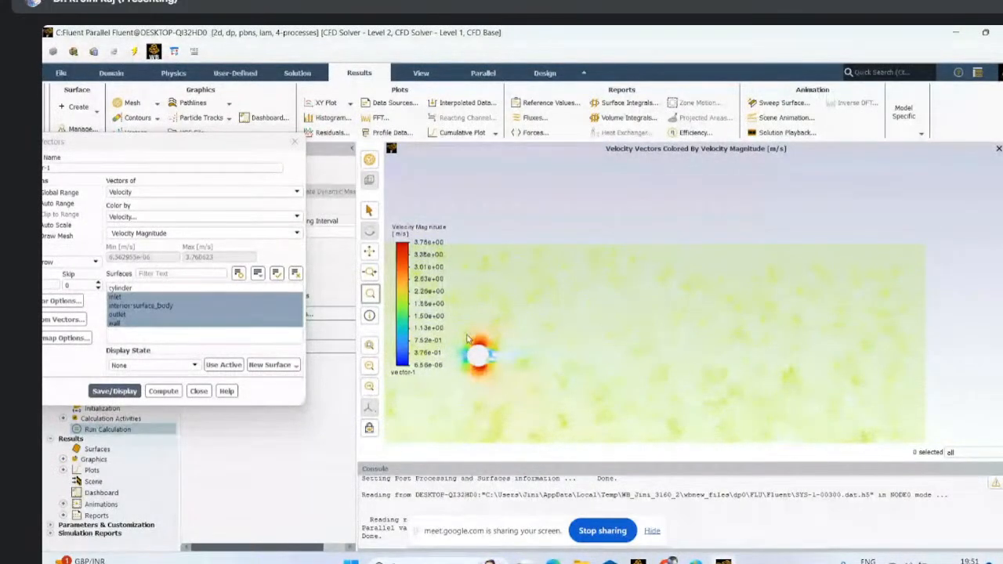
drag(466, 333, 513, 385)
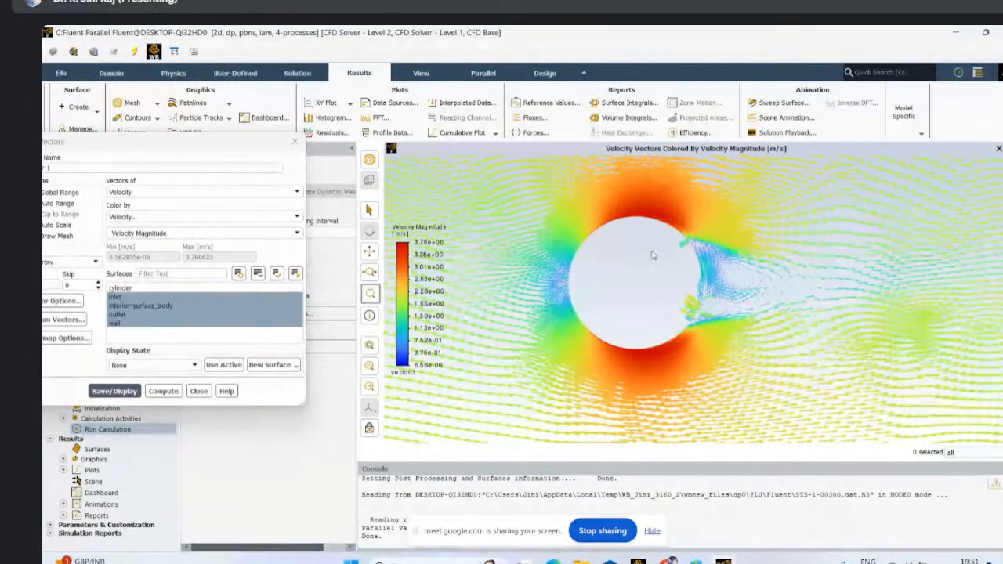
drag(630, 202, 788, 407)
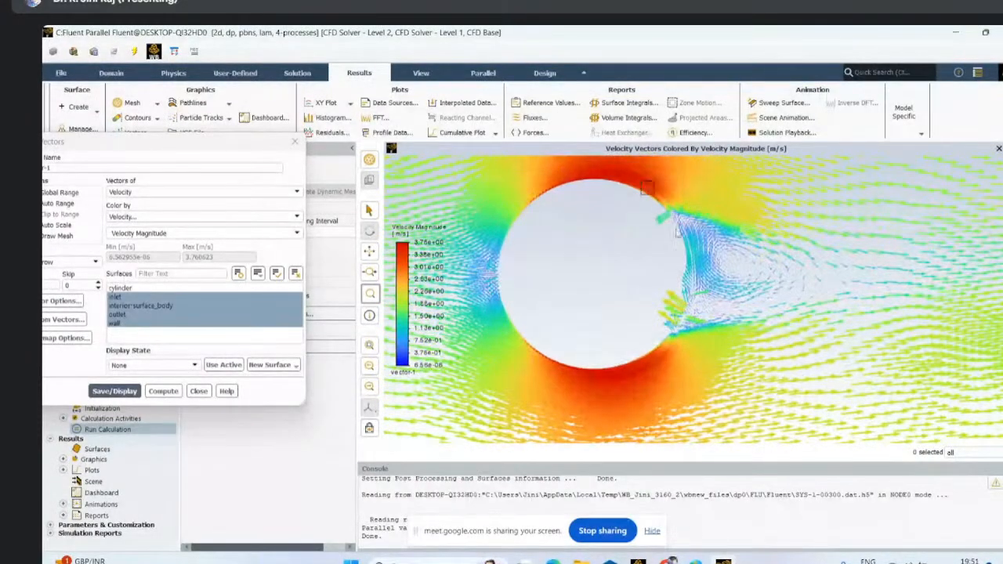
drag(639, 181, 774, 409)
drag(630, 170, 755, 398)
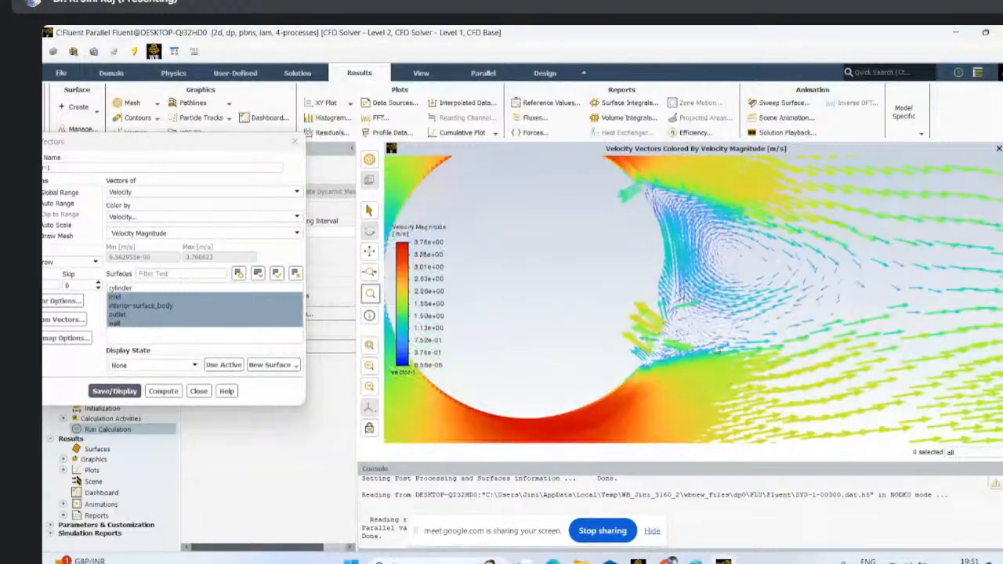
drag(633, 191, 733, 403)
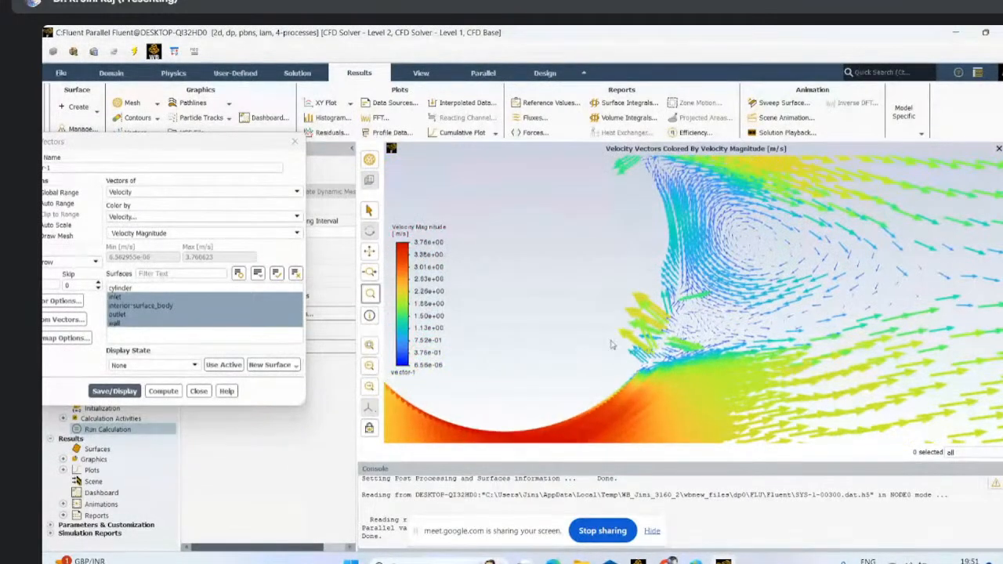
drag(611, 340, 736, 442)
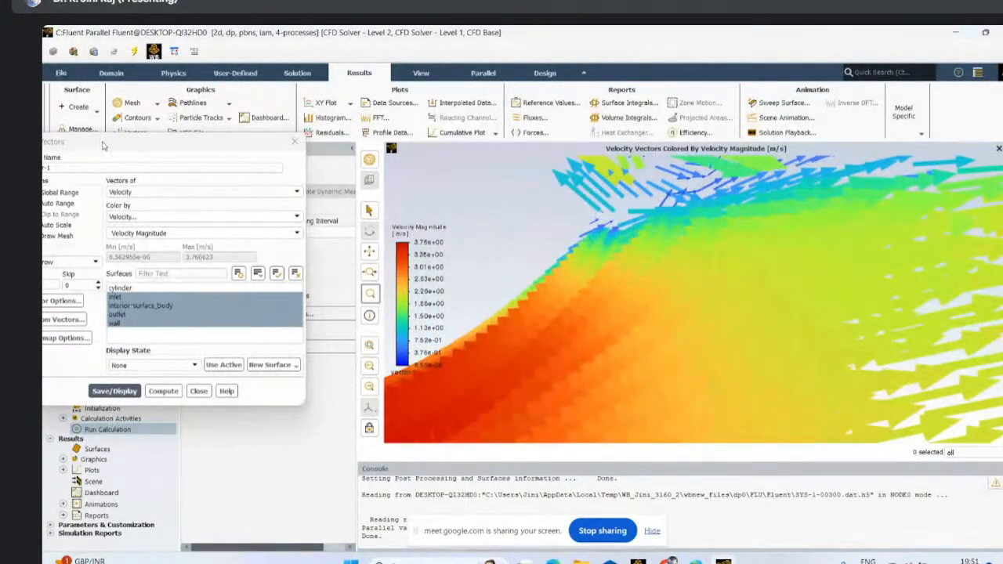
- Set the scale of vector-1 to 0.5 and redisplay the velocity vectors
drag(104, 143, 347, 205)
click(278, 346)
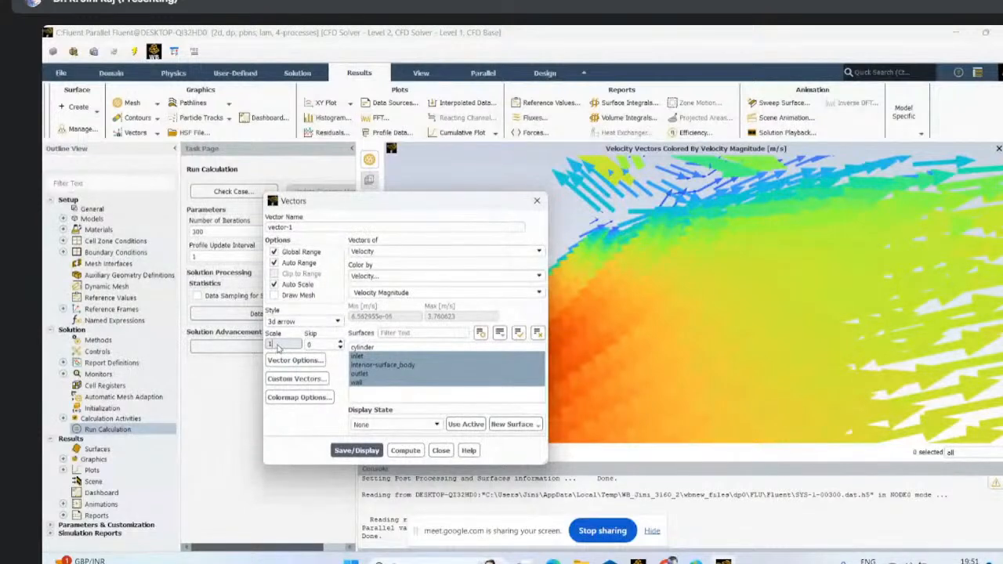
double_click(277, 345)
text(0.5)
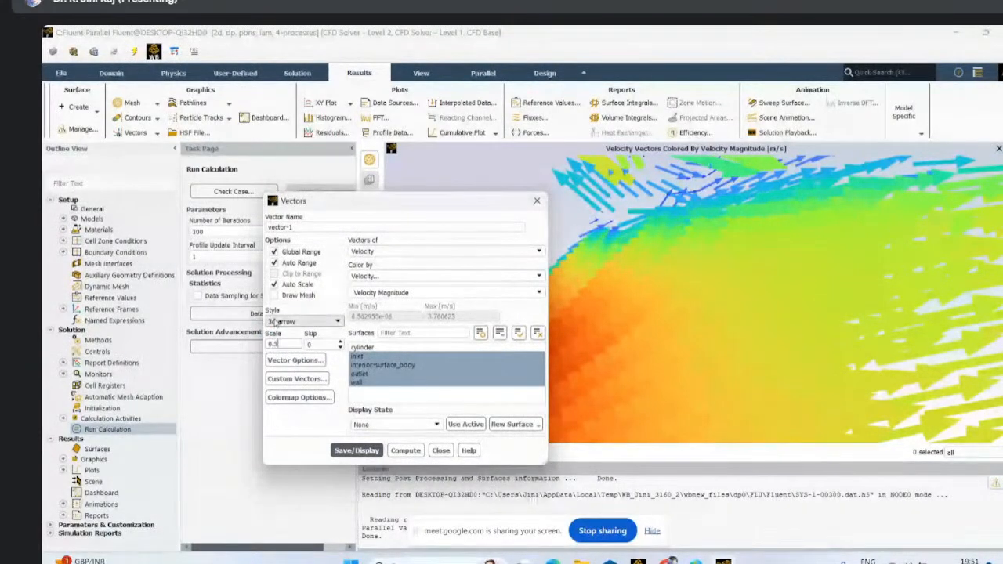
click(365, 450)
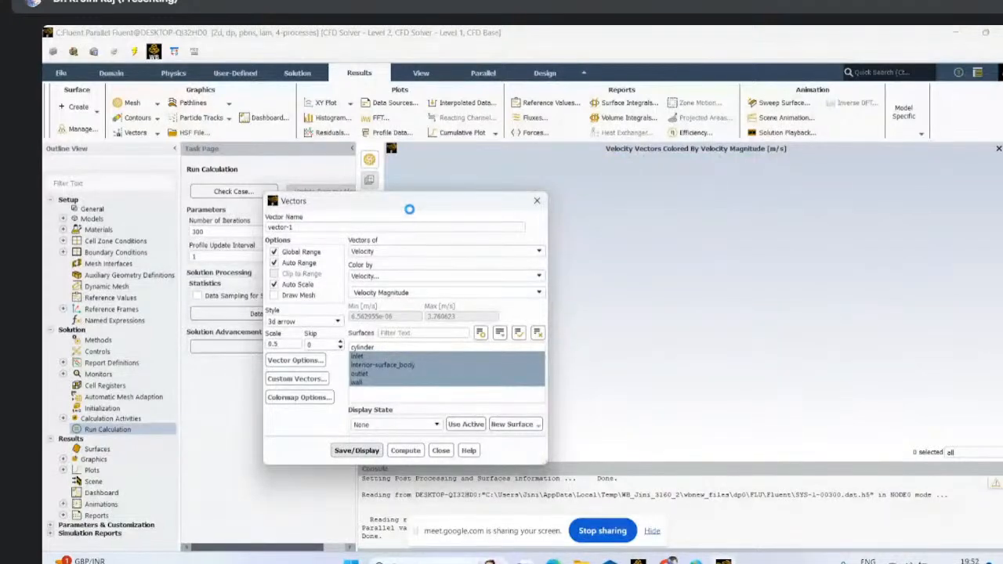
- Examine the rescaled velocity vectors in the recirculation zone behind the cylinder and close the vector settings
drag(415, 205, 279, 208)
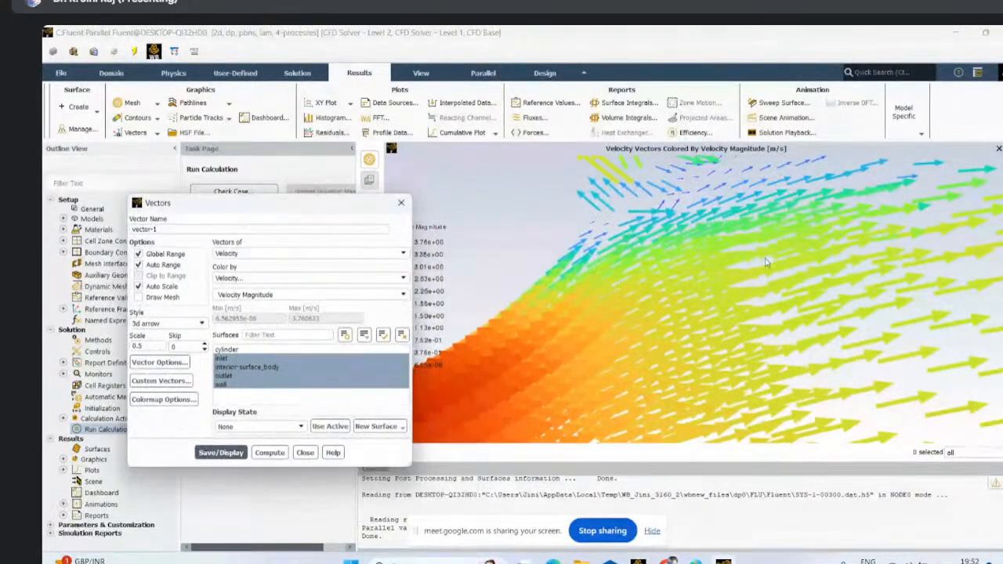
scroll(766, 263, up, 2)
scroll(617, 299, down, 8)
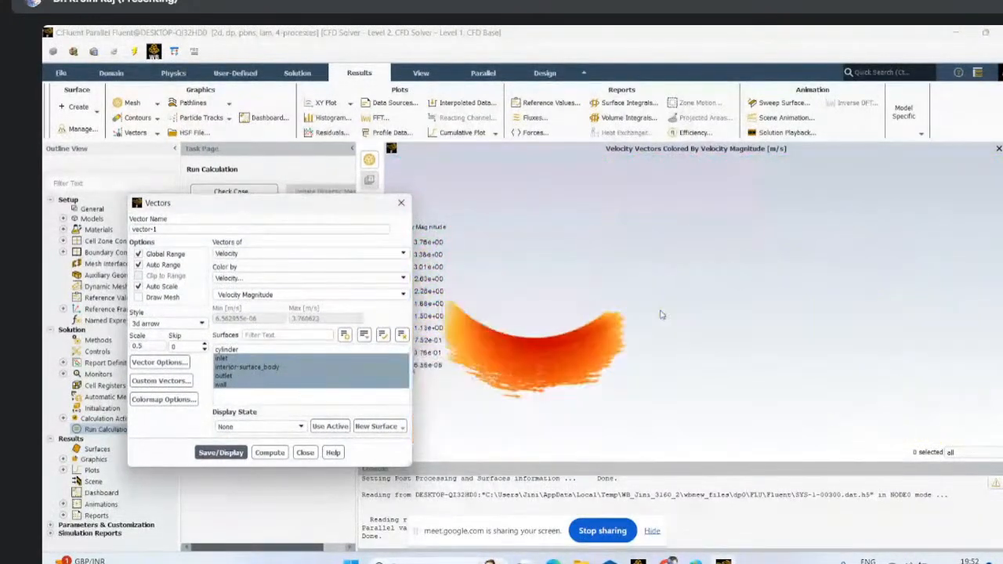
scroll(661, 314, up, 1)
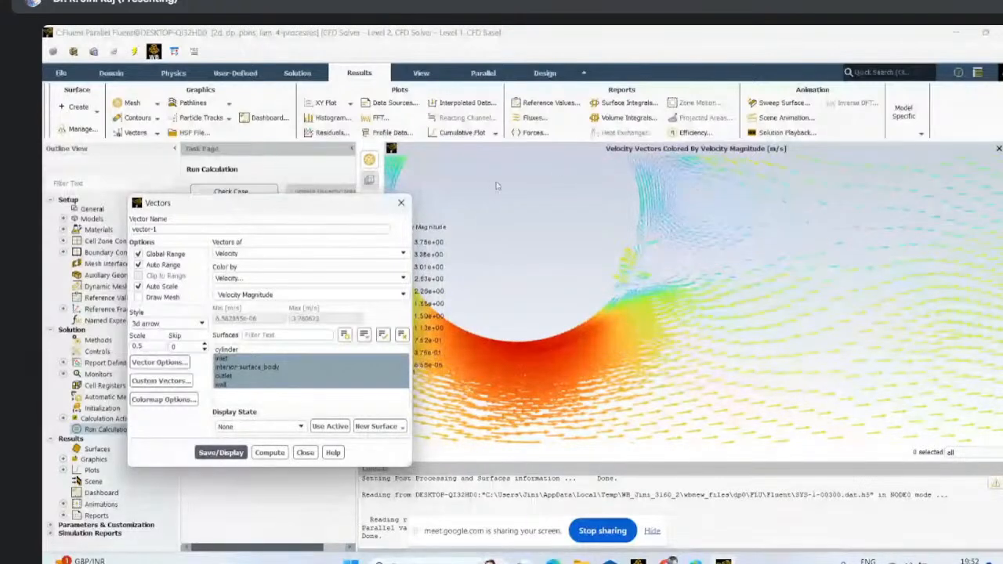
middle_drag(630, 167, 710, 248)
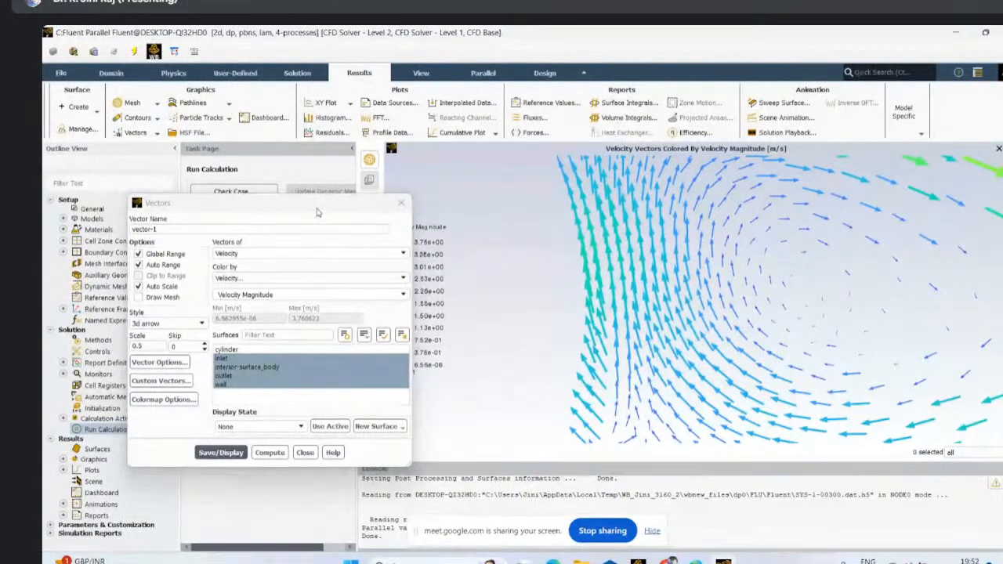
drag(317, 211, 275, 216)
scroll(688, 304, up, 4)
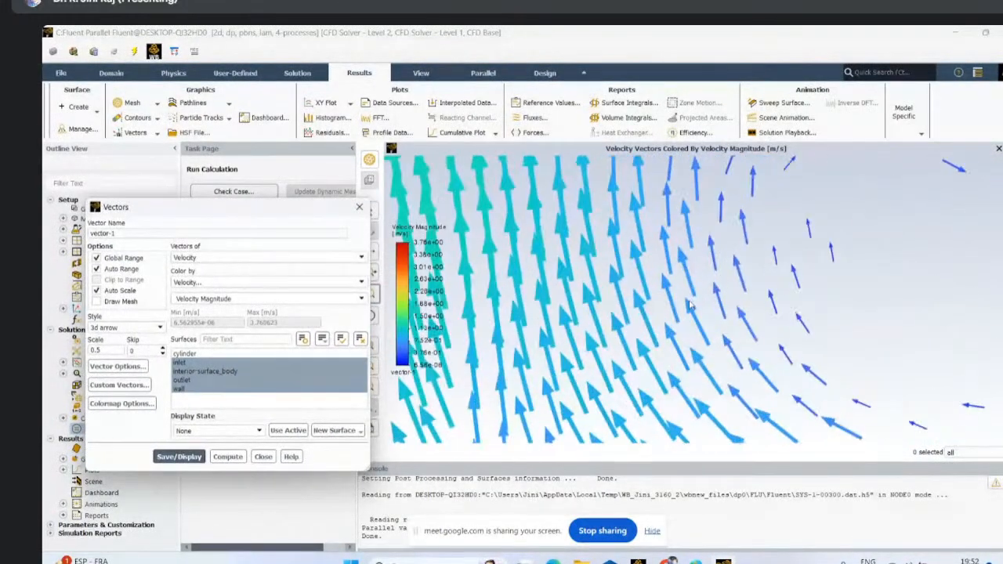
scroll(693, 307, down, 3)
scroll(723, 311, up, 3)
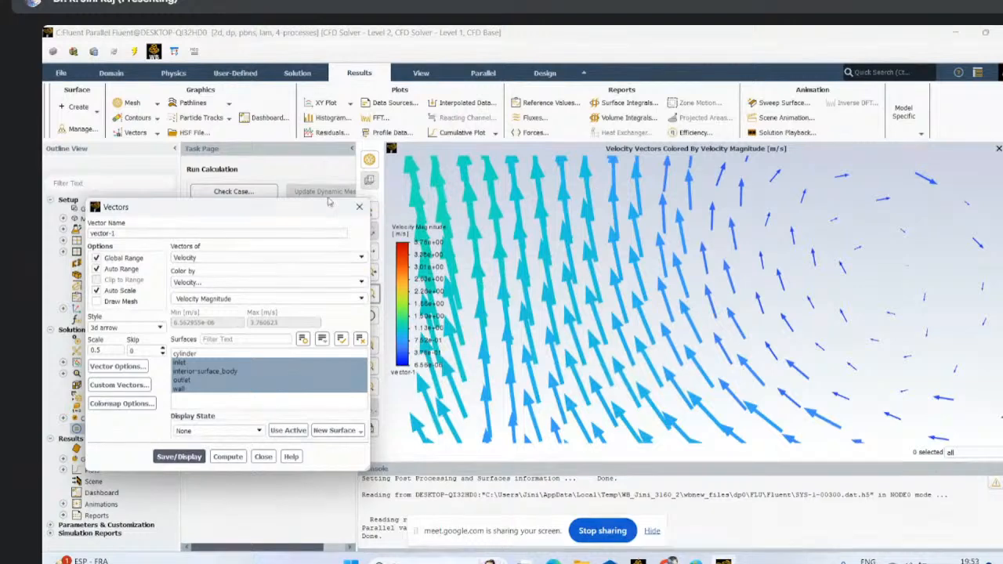
drag(210, 216, 239, 181)
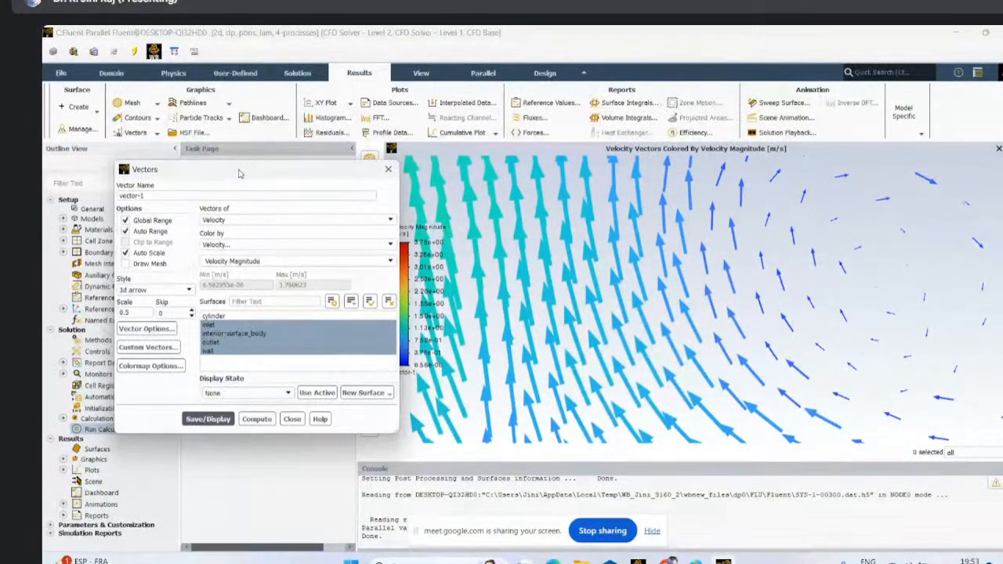
click(388, 169)
scroll(740, 339, down, 5)
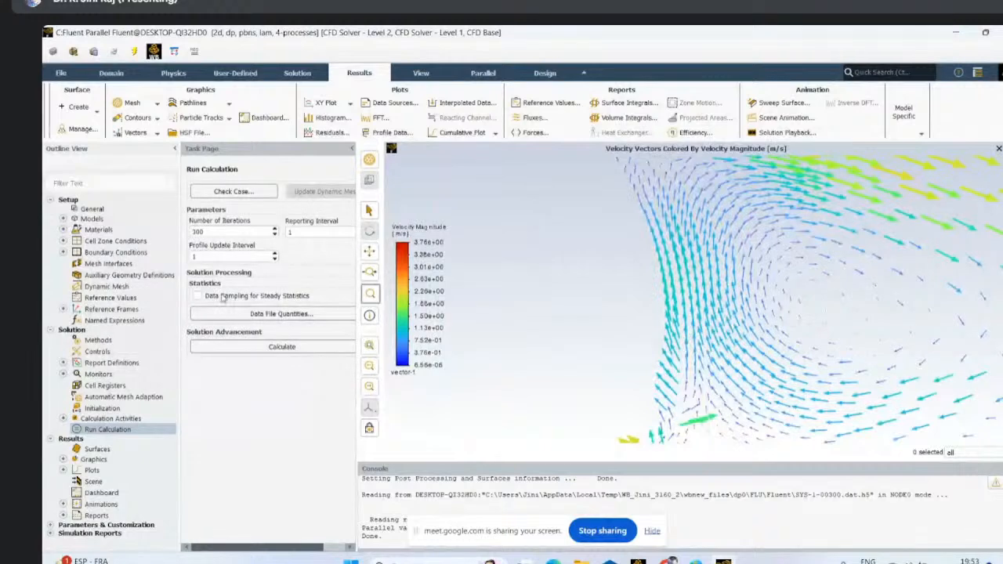
scroll(815, 285, down, 3)
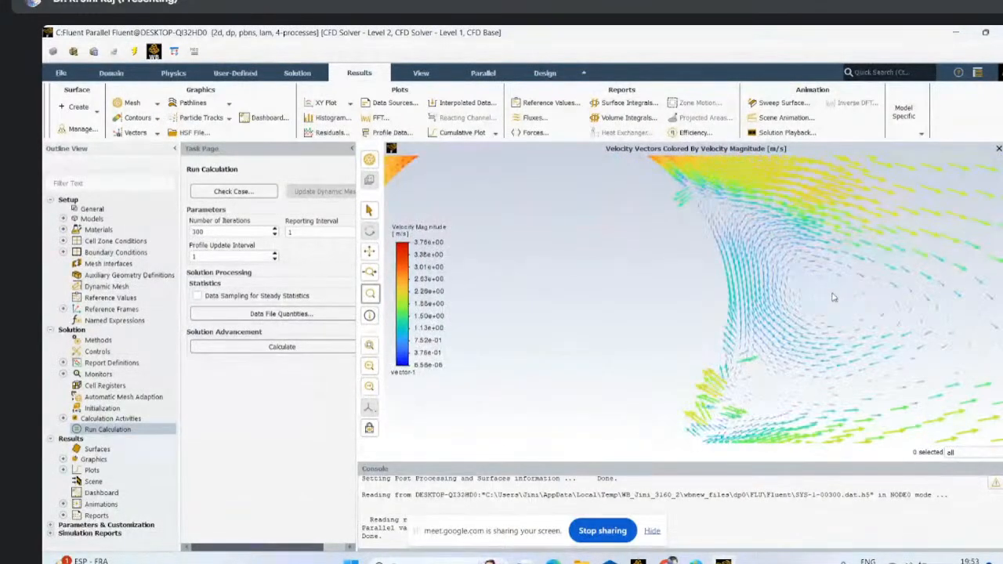
scroll(833, 297, up, 3)
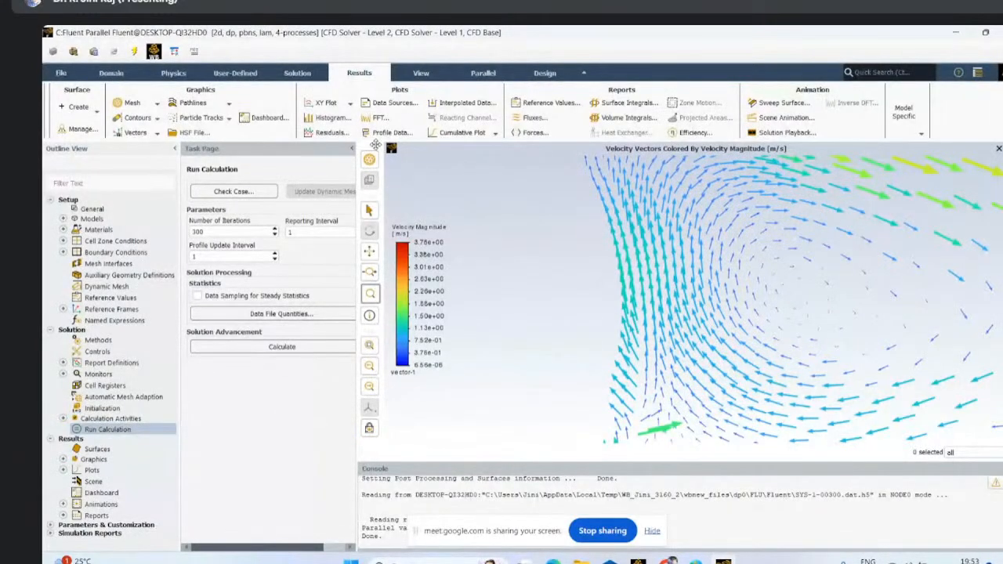
- Rearrange the graphics toolbars into two adjacent columns beside the vector display
drag(379, 146, 389, 148)
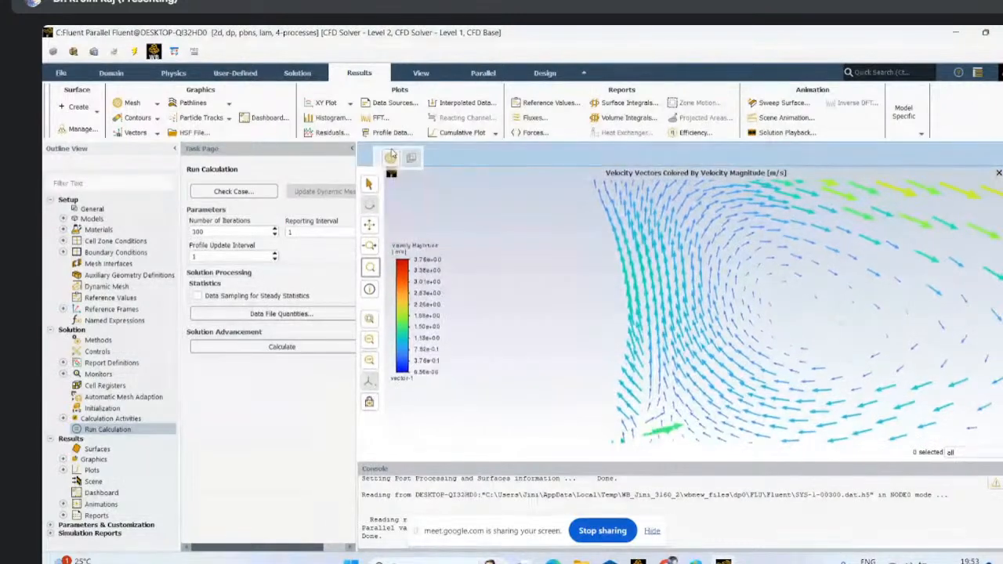
mouse_move(383, 158)
mouse_down()
mouse_move(385, 147)
mouse_move(387, 156)
mouse_up()
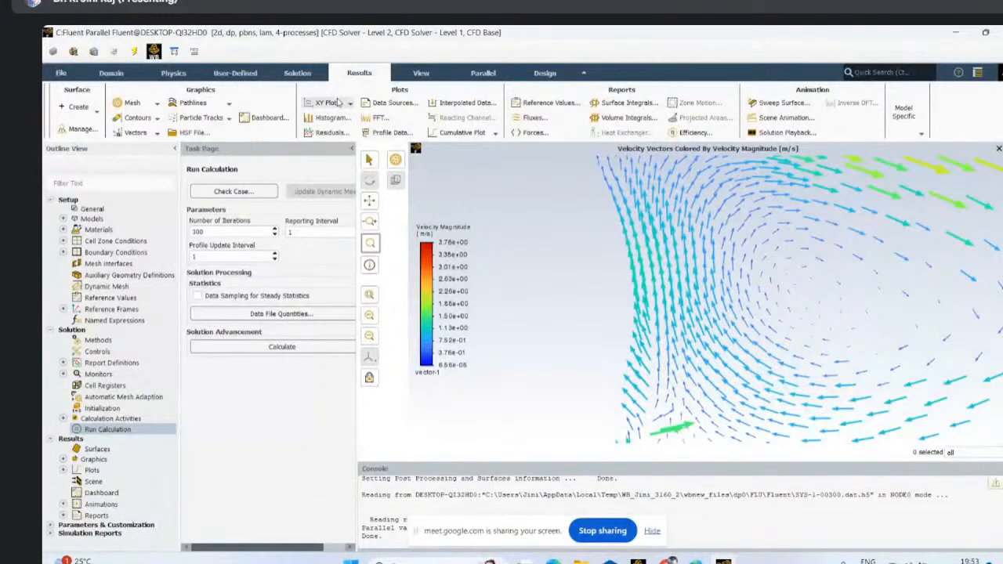
click(430, 75)
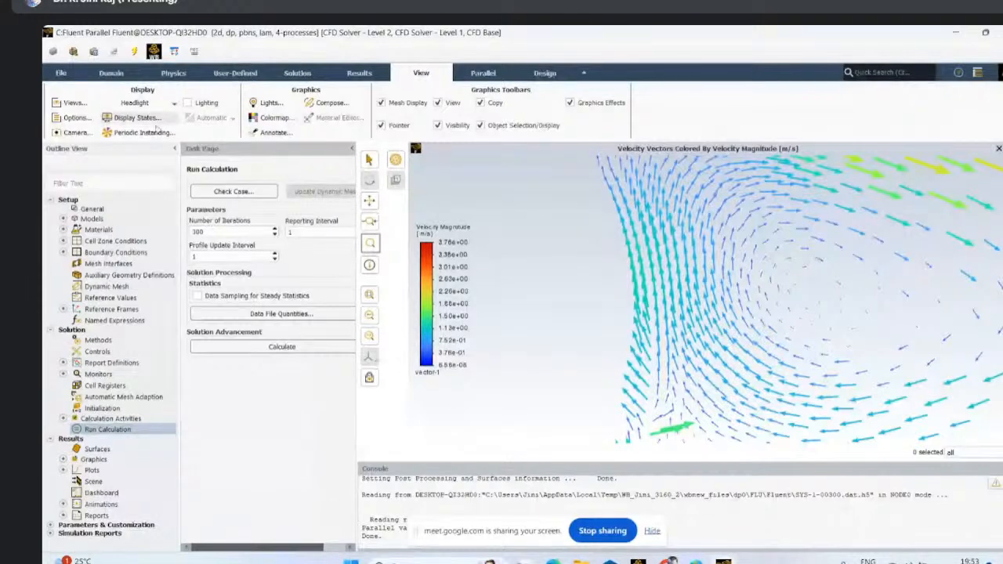
click(78, 133)
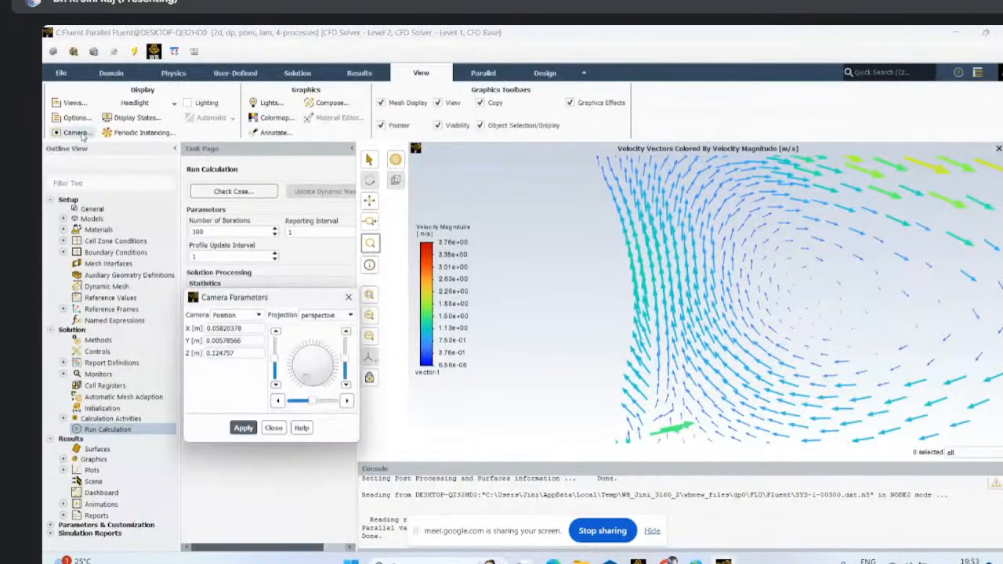
click(348, 298)
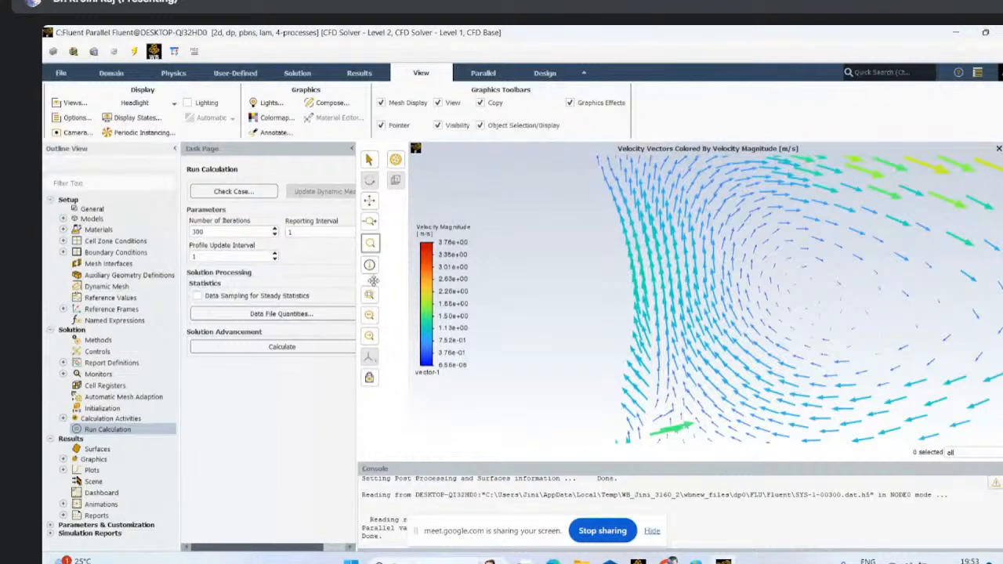
drag(373, 281, 394, 189)
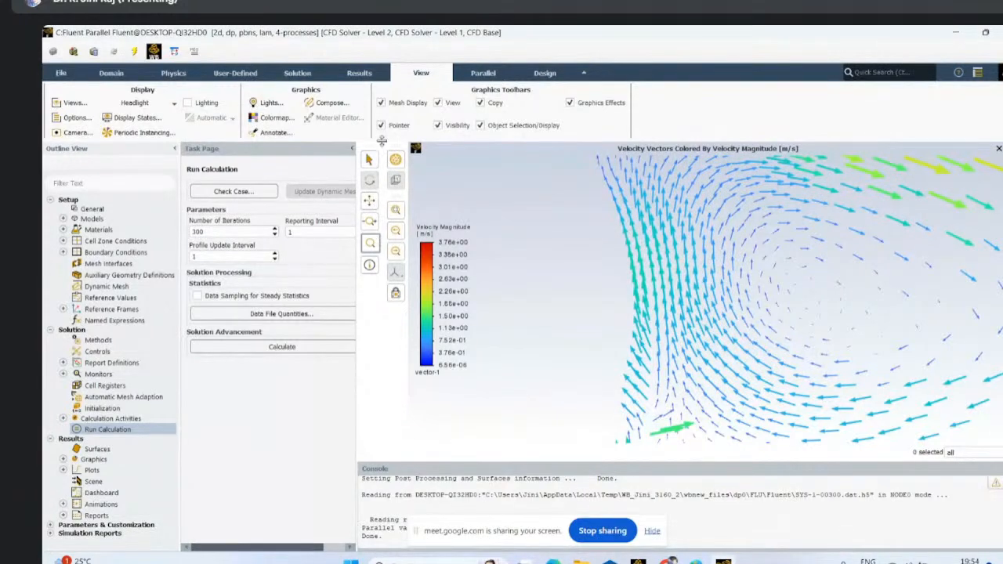
click(484, 73)
click(536, 73)
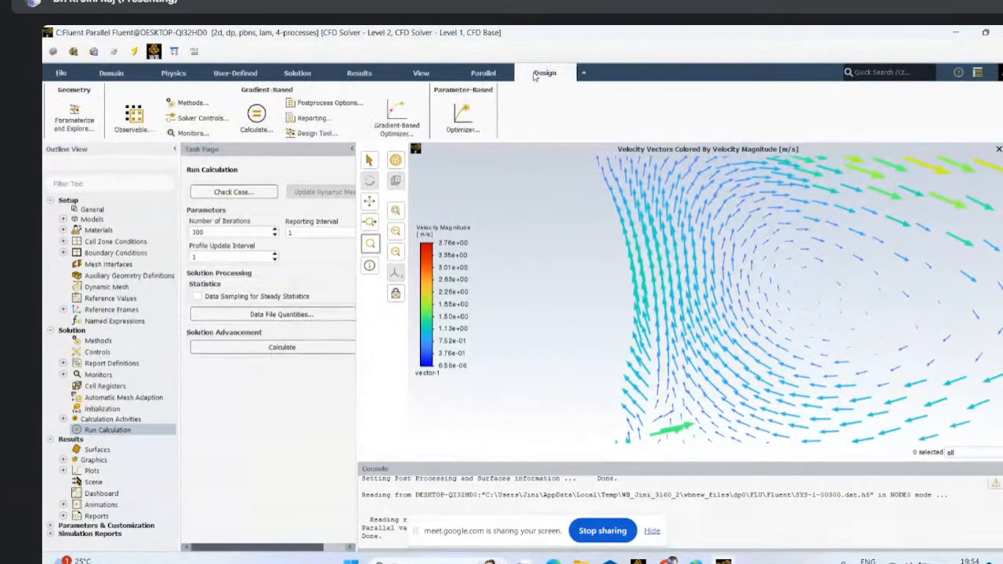
click(369, 73)
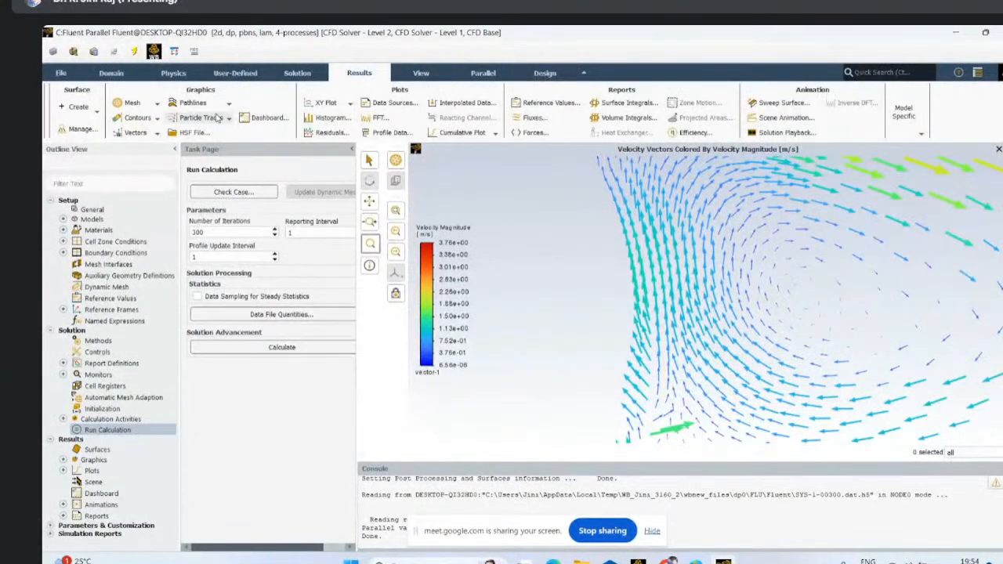
click(324, 106)
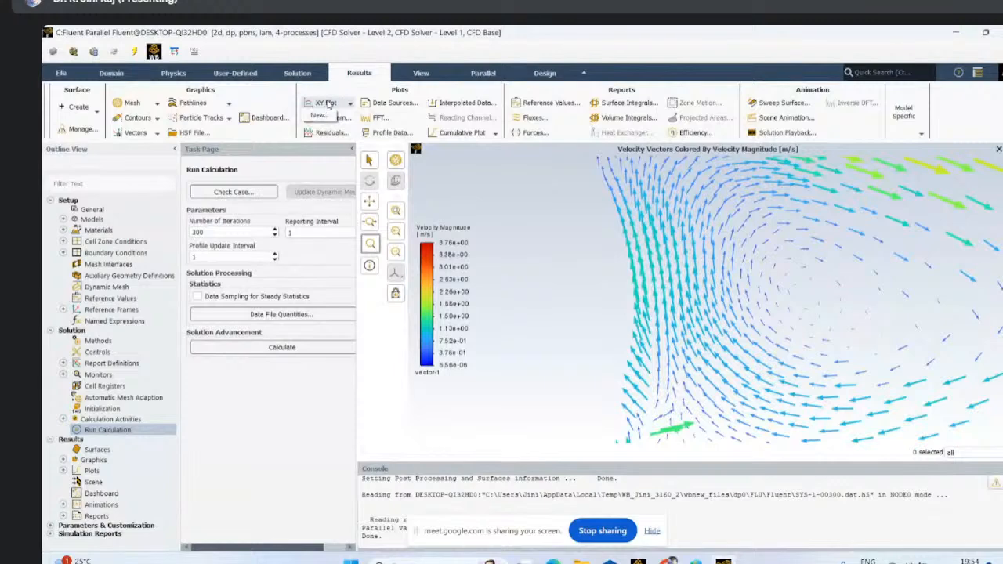
click(297, 445)
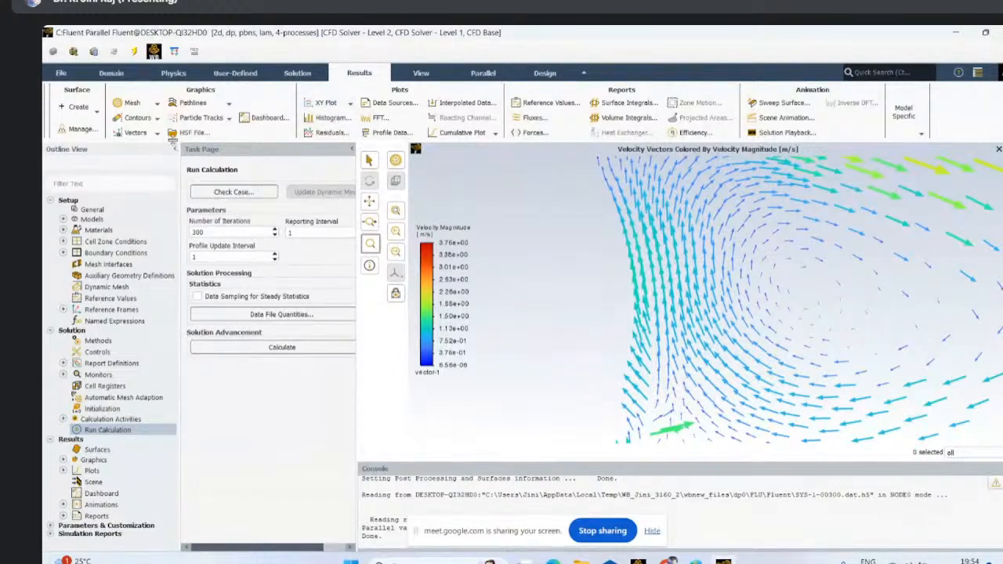
- Create the velocity vector plot vector-2 on the inlet, interior-surface_body, outlet and wall surfaces and display it
click(135, 133)
click(137, 147)
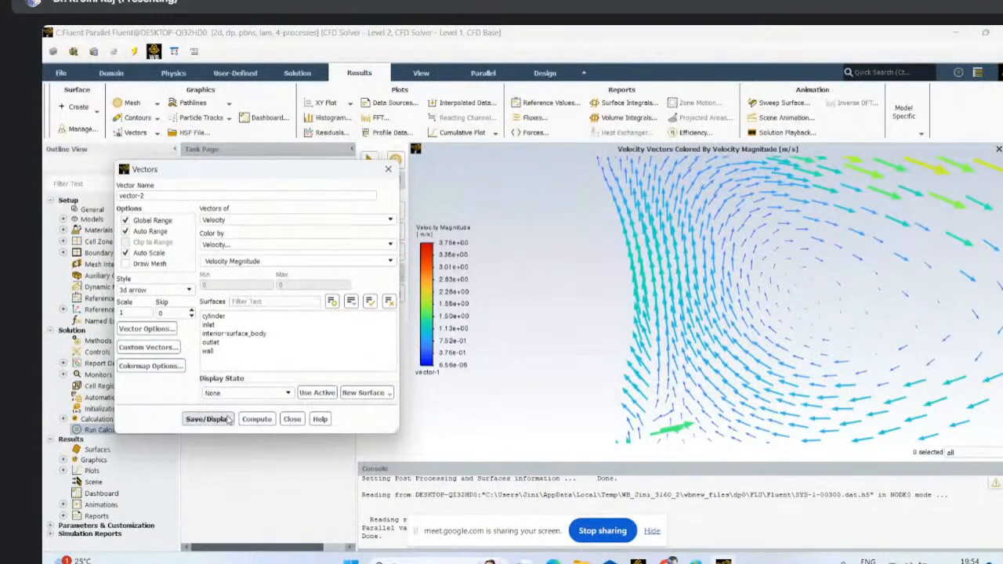
drag(220, 361, 217, 324)
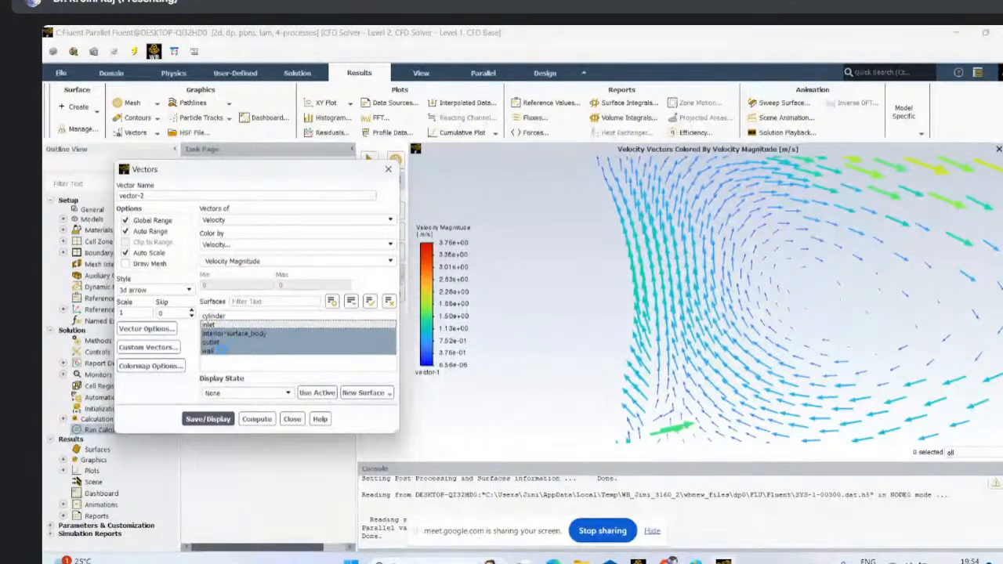
click(208, 420)
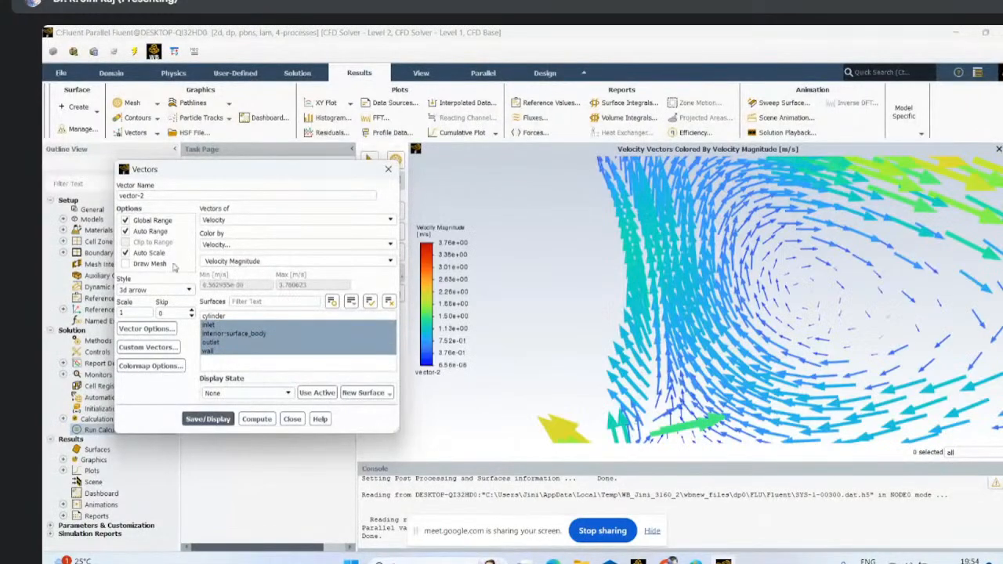
- Overlay the mesh of all surfaces on vector-2 and redisplay the velocity vectors
click(125, 264)
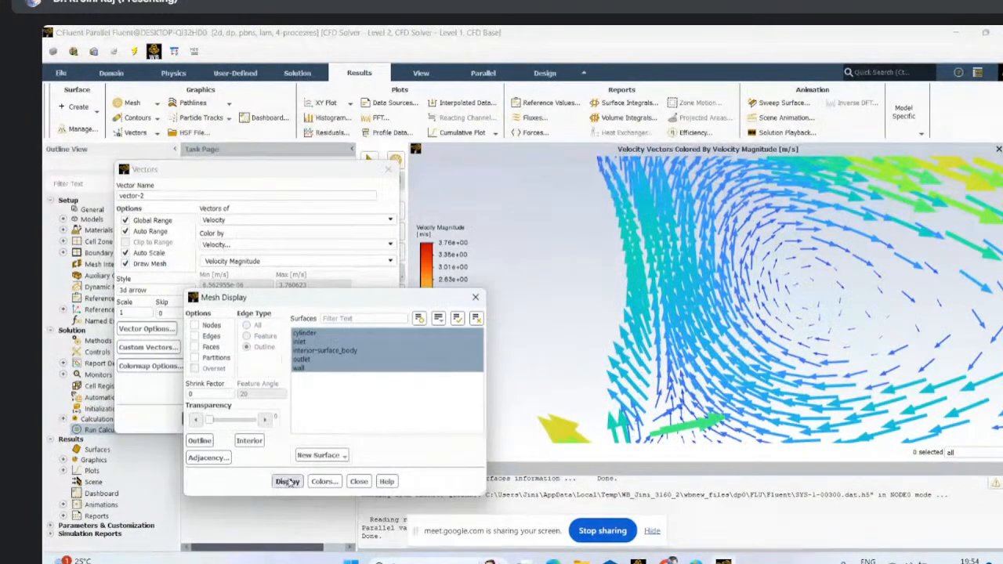
click(288, 481)
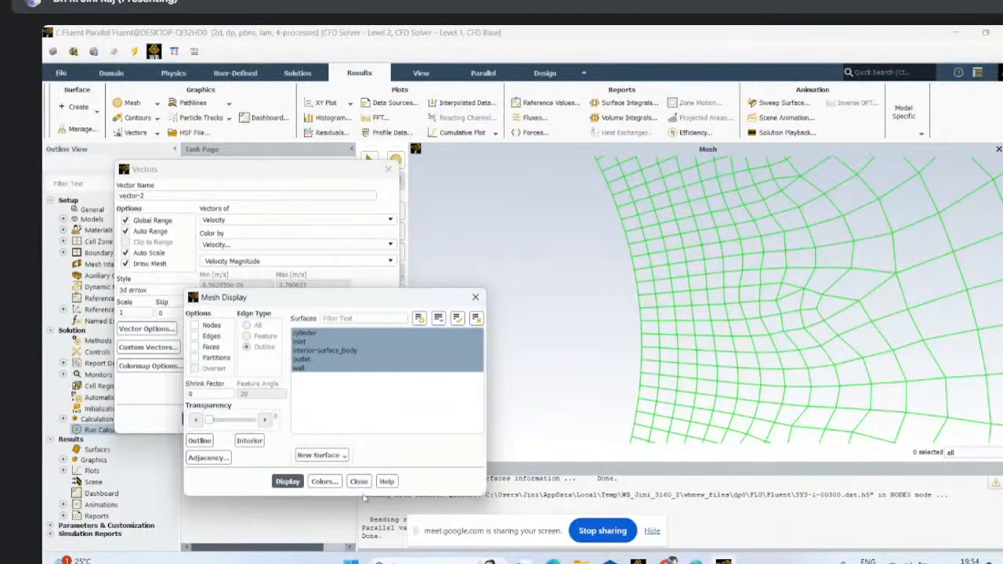
click(358, 481)
click(202, 419)
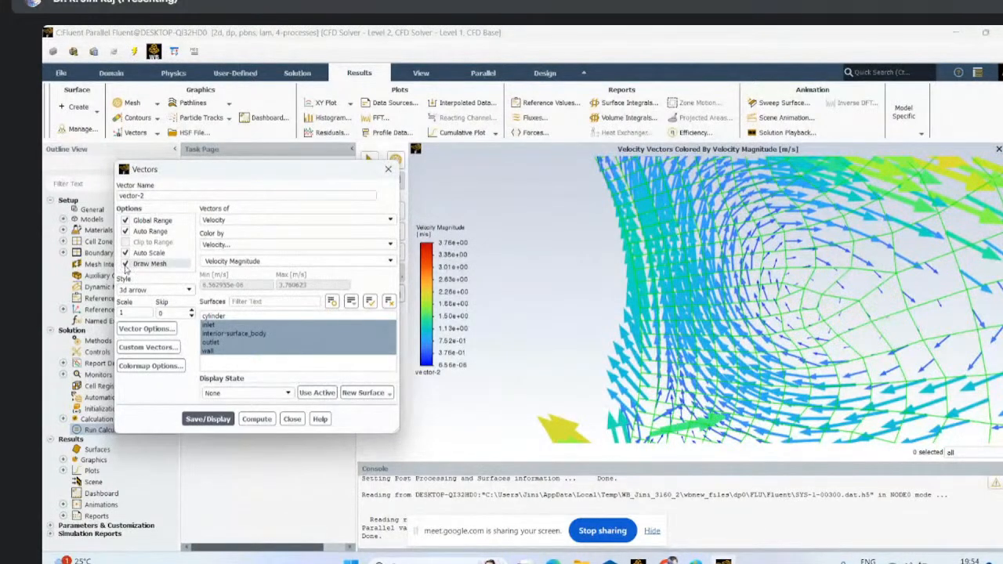
- Remove the mesh overlay from vector-2, redisplay the vectors and close the vector settings
click(125, 265)
click(192, 416)
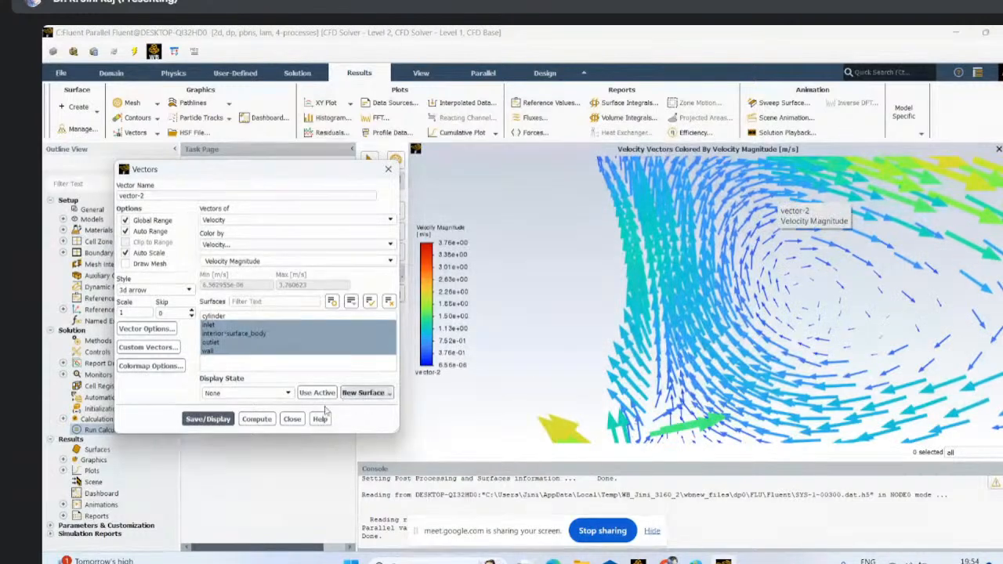
click(292, 419)
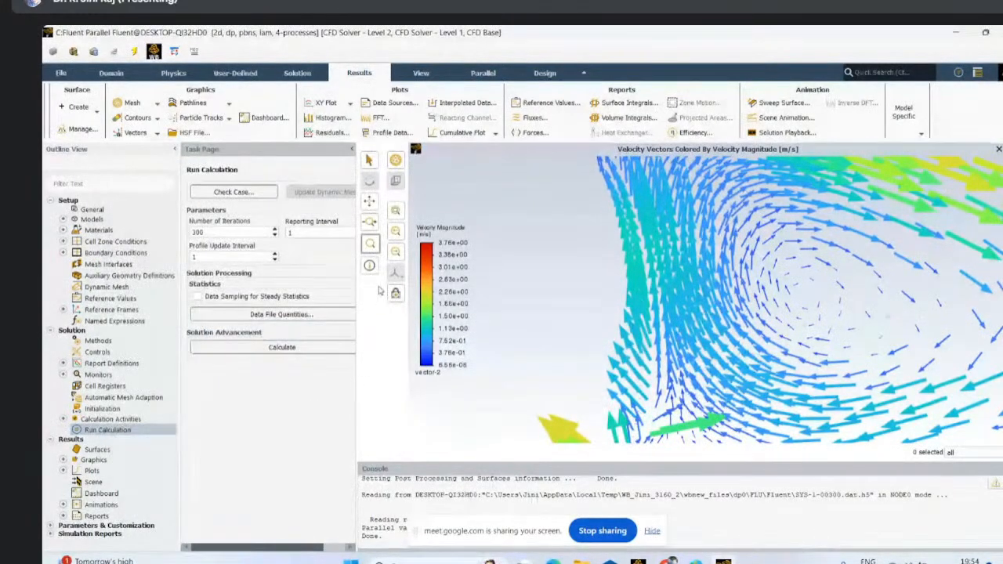
right_click(386, 329)
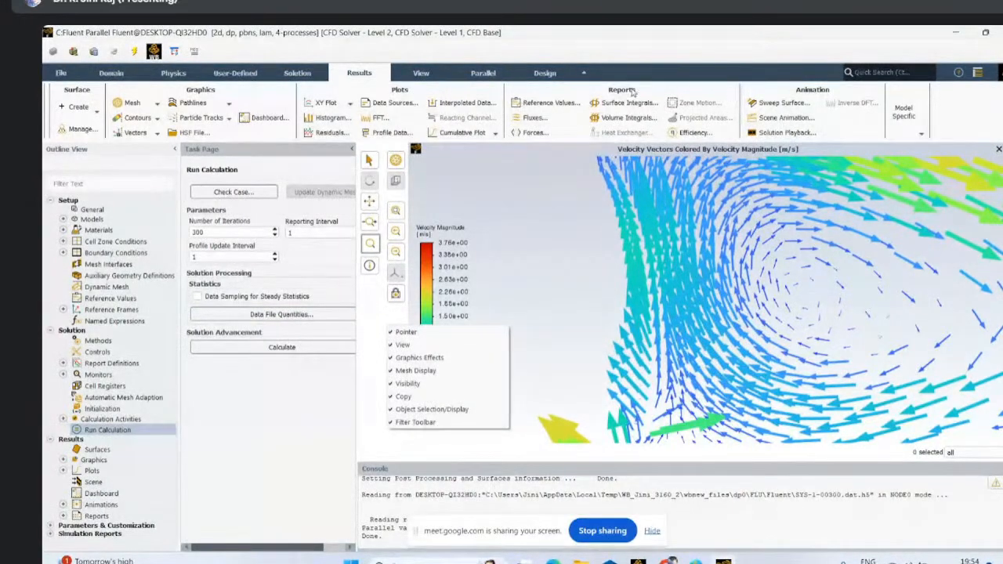
click(647, 55)
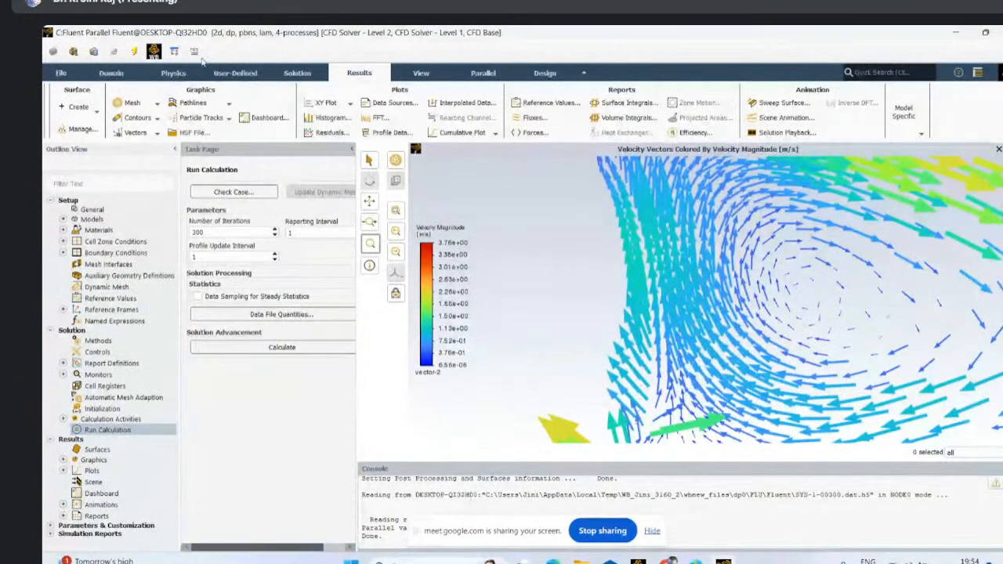
- Configure the picture export as JPEG with a custom resolution of 4000 by 3000 instead of the window resolution
click(59, 72)
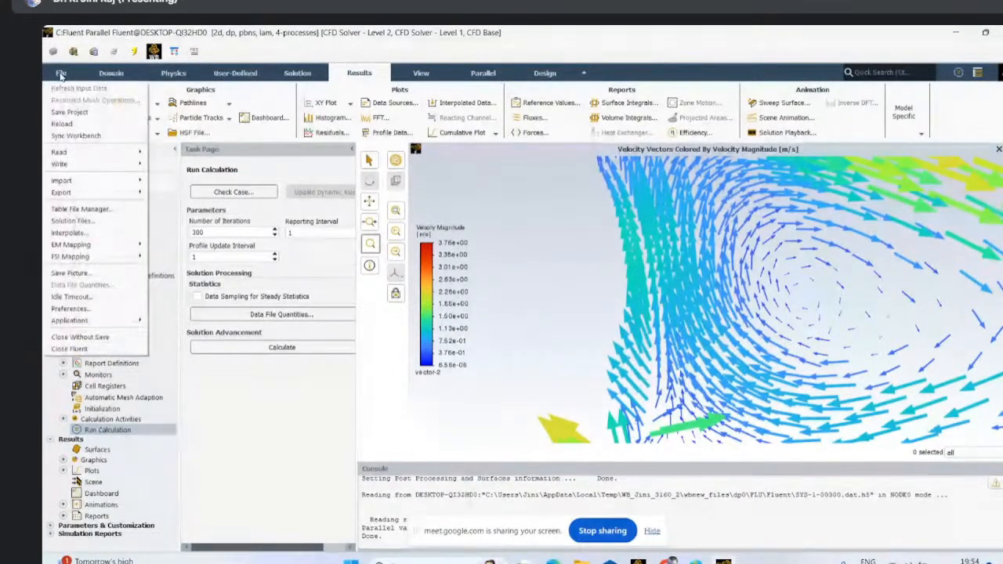
click(70, 273)
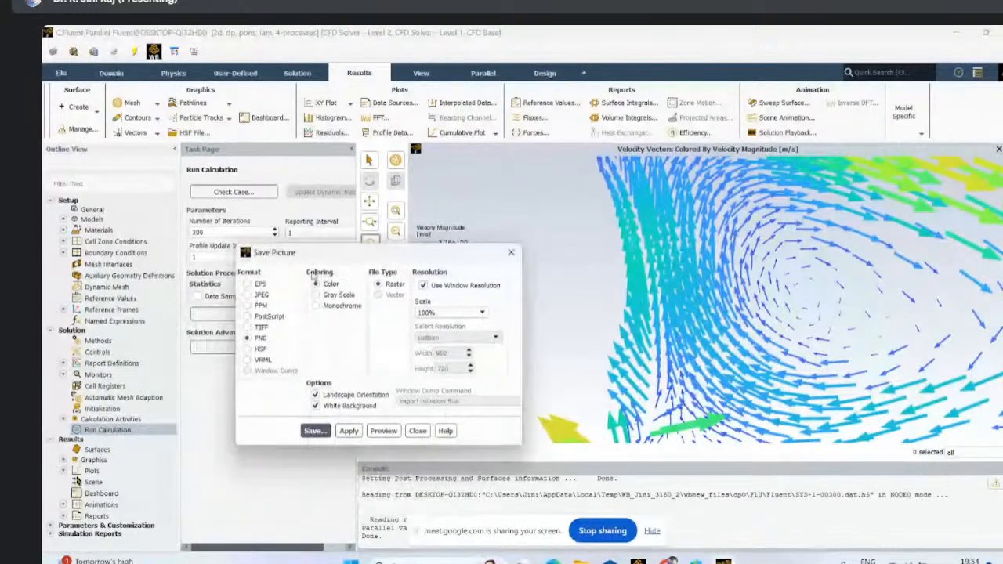
click(262, 294)
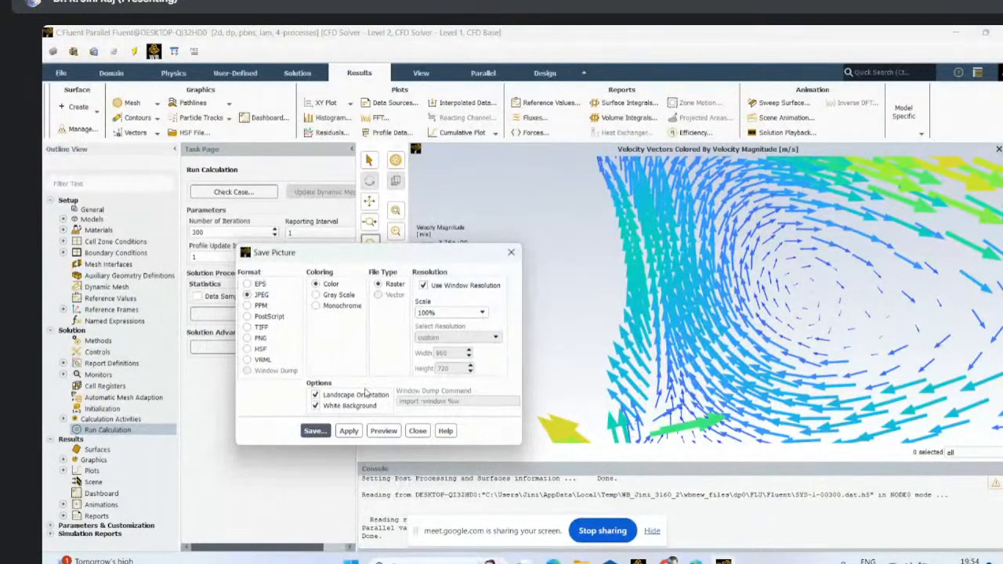
click(424, 285)
double_click(443, 353)
text(4)
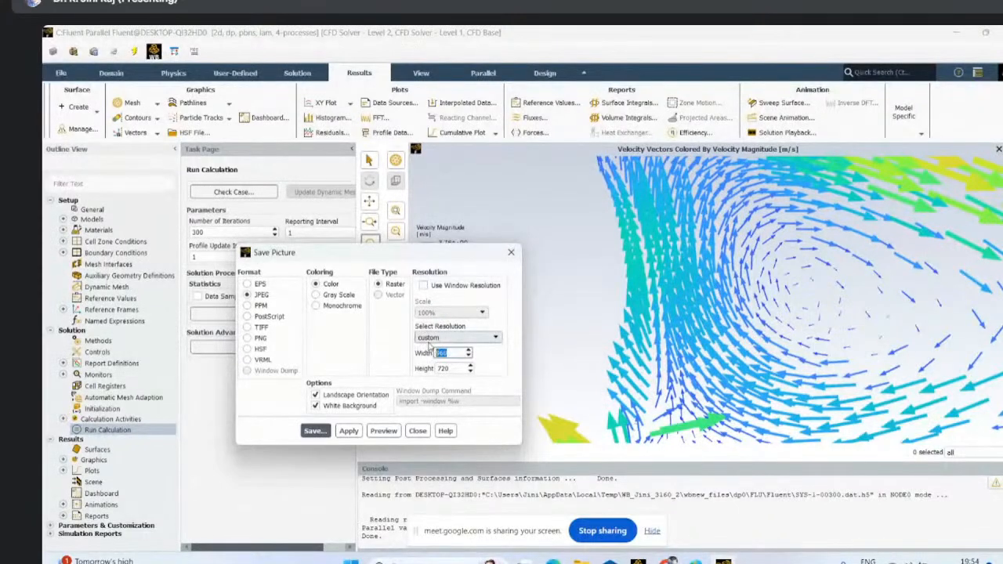
text(000)
key(Tab)
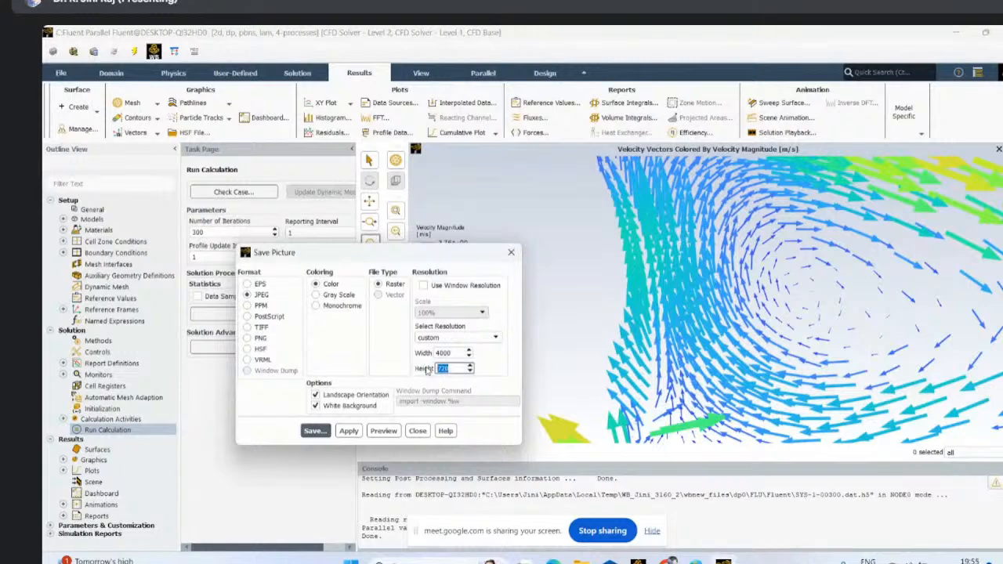
text(3000)
- Try to save the vector picture SYS-1-00300.jpg to the Desktop folder
click(314, 431)
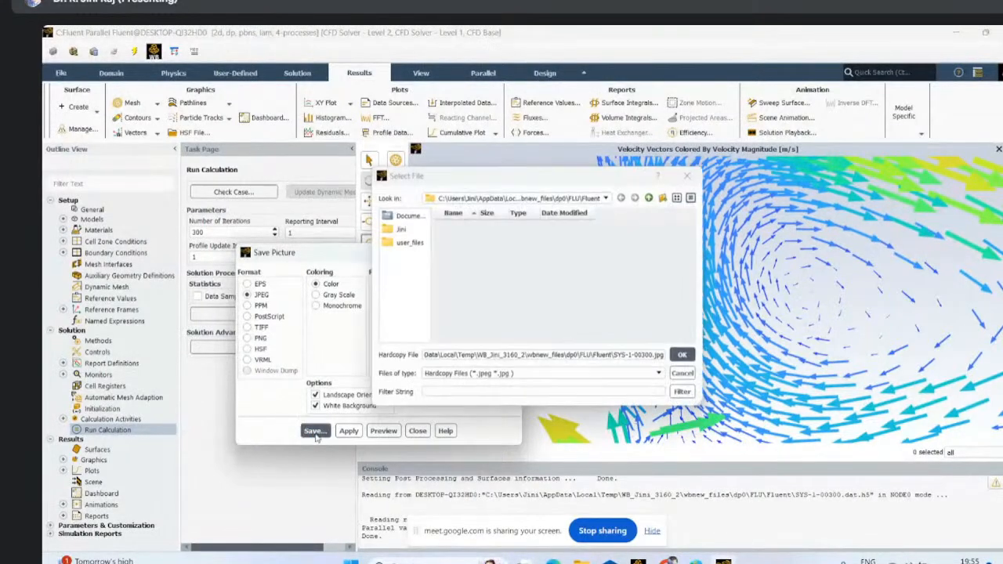
click(606, 198)
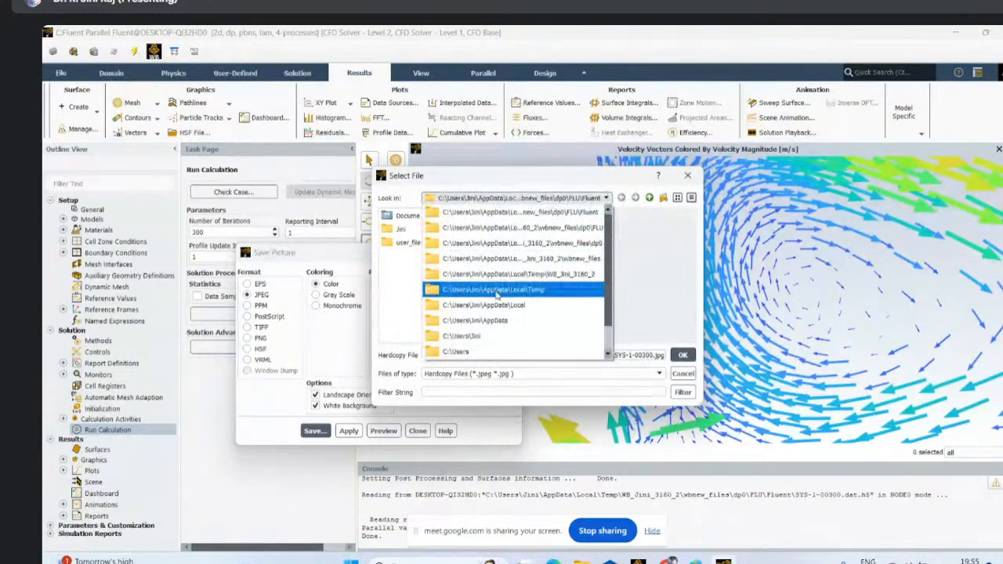
scroll(495, 294, down, 1)
click(480, 350)
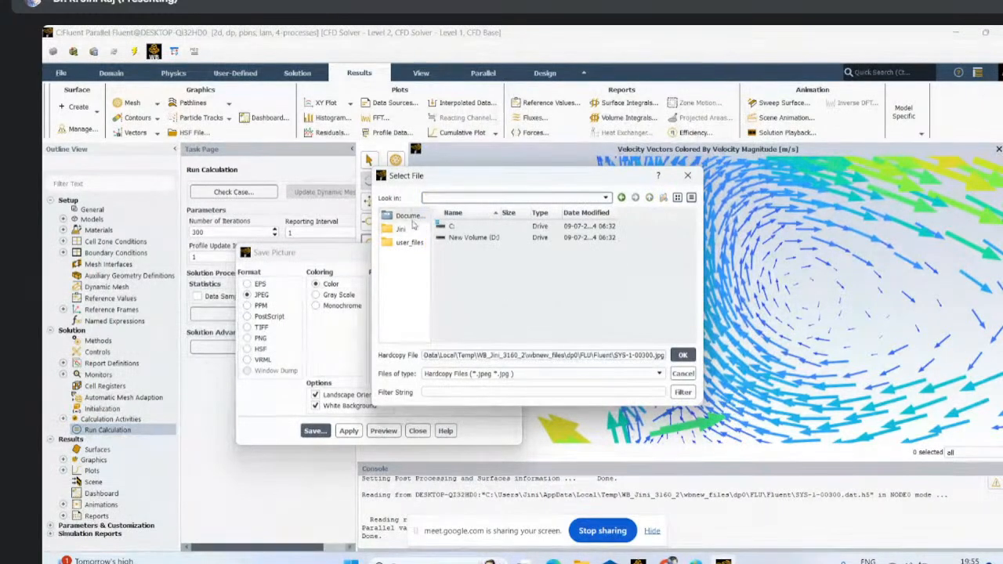
click(407, 217)
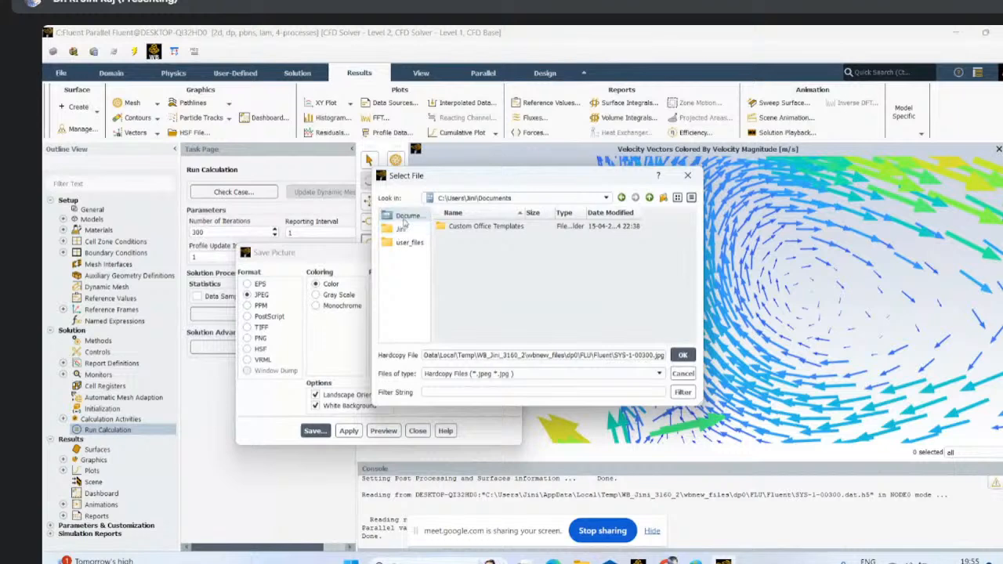
click(401, 229)
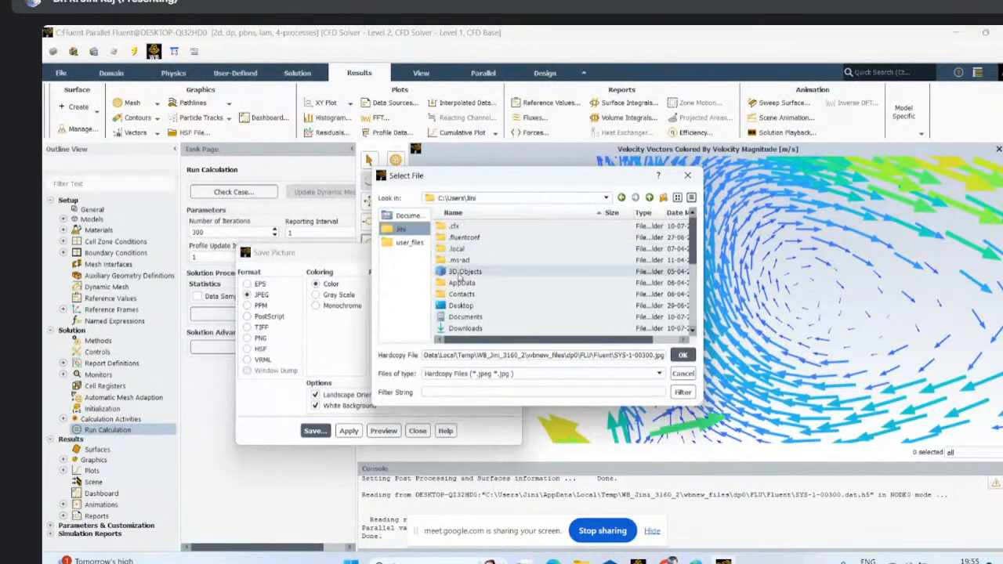
click(462, 306)
click(683, 356)
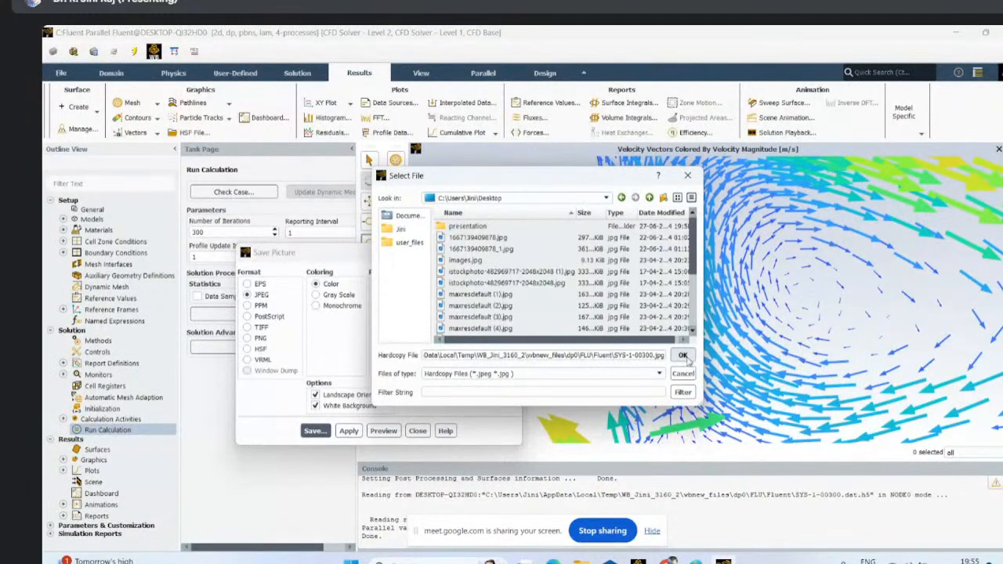
click(683, 356)
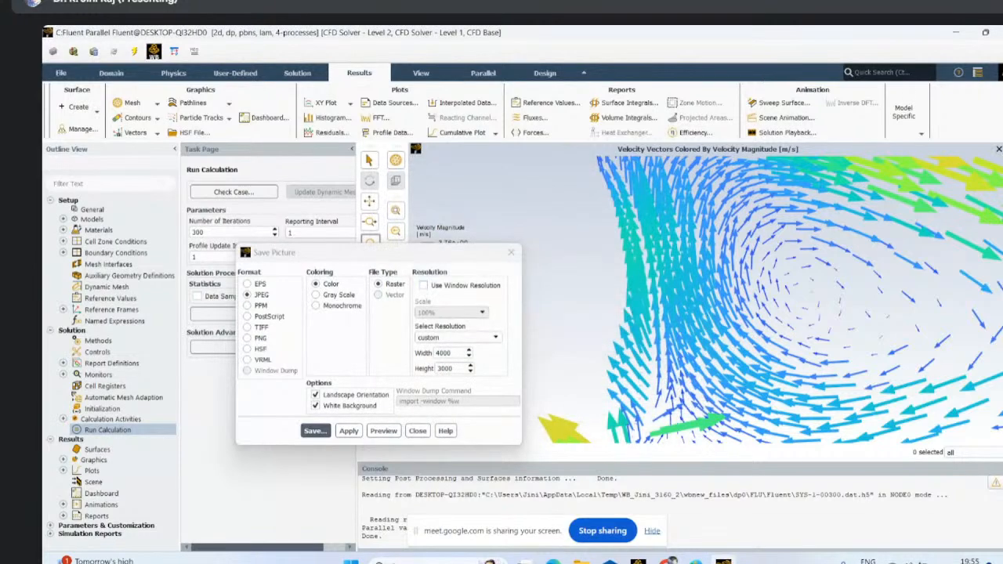
- Check the Windows desktop for the saved picture and return to Fluent
click(948, 33)
click(946, 35)
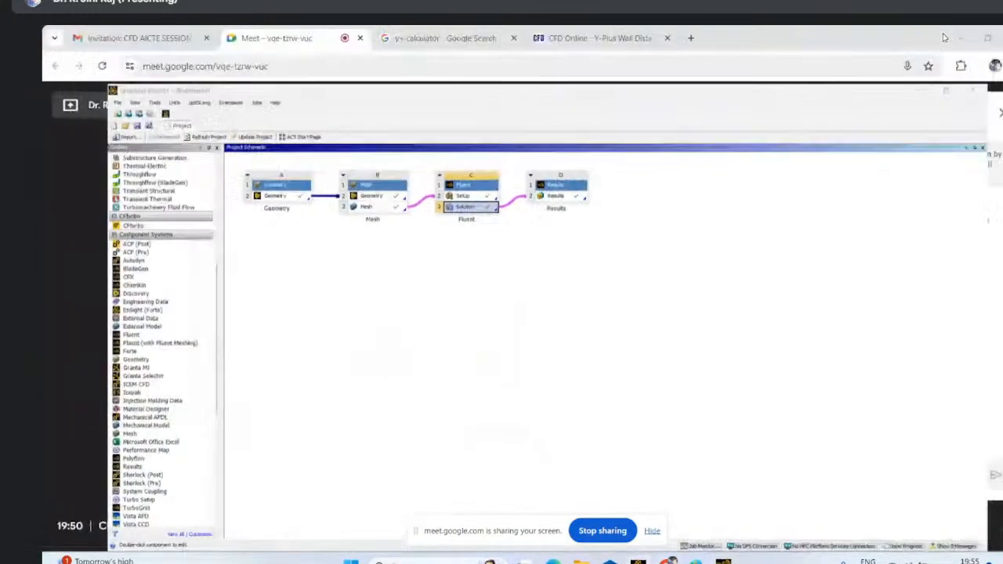
click(948, 36)
click(944, 34)
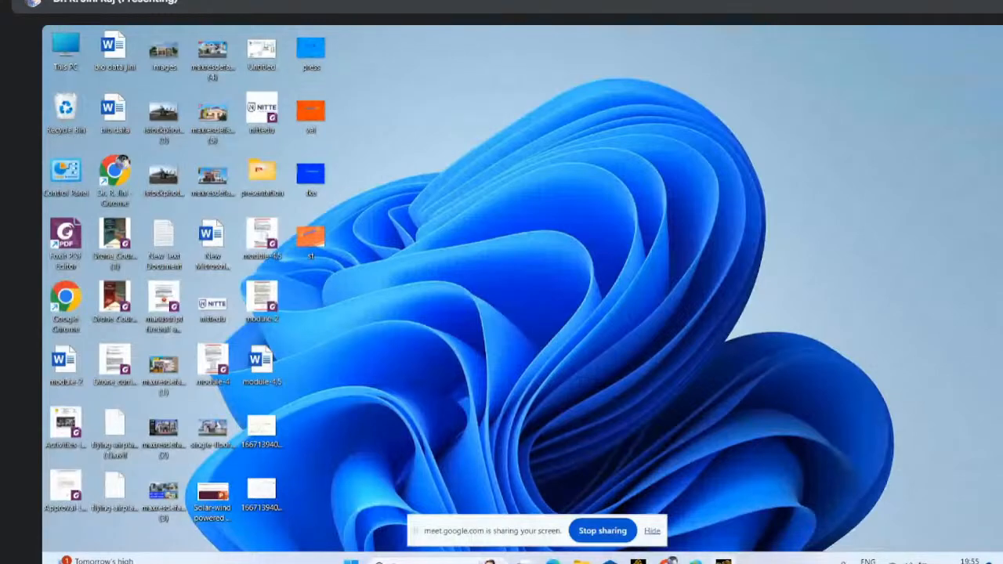
mouse_move(722, 561)
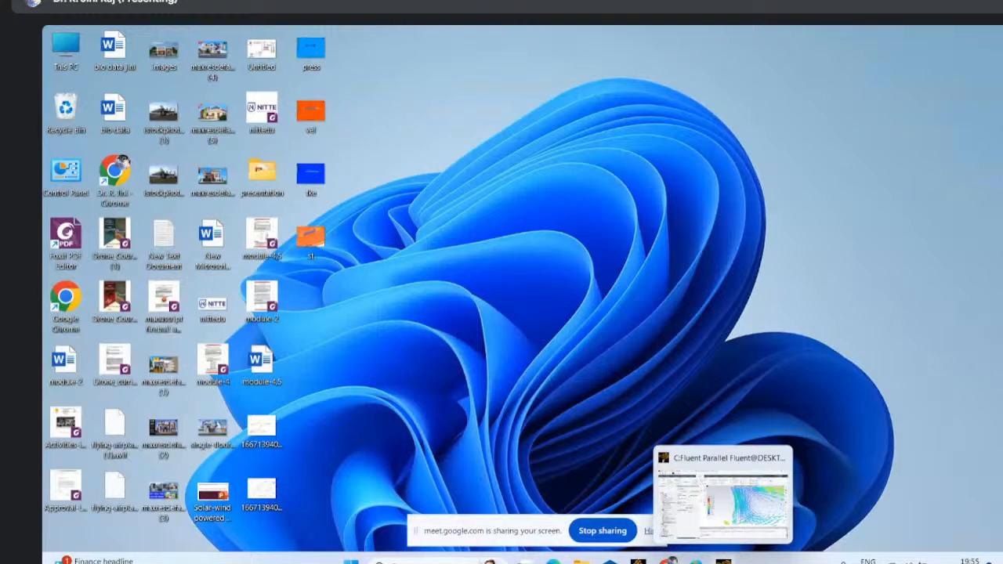
click(723, 561)
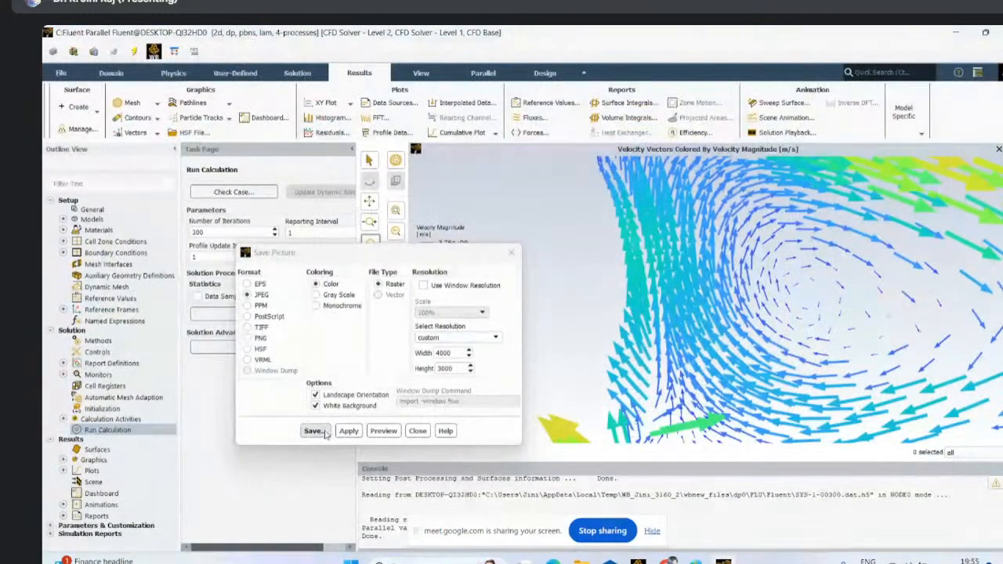
- Save the vector picture as SYS-1-00300.jpg in the Desktop folder
click(315, 433)
click(583, 199)
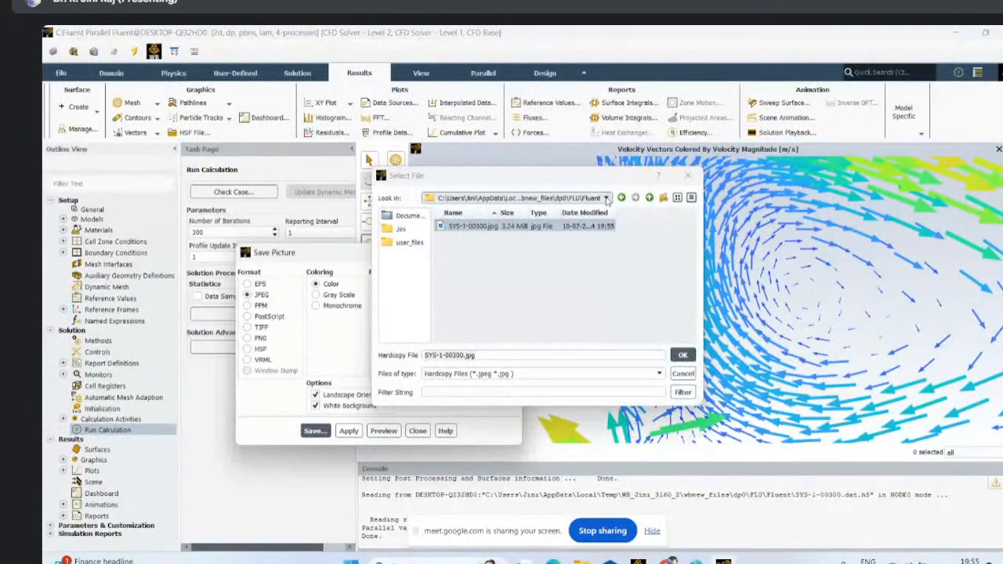
scroll(595, 321, down, 2)
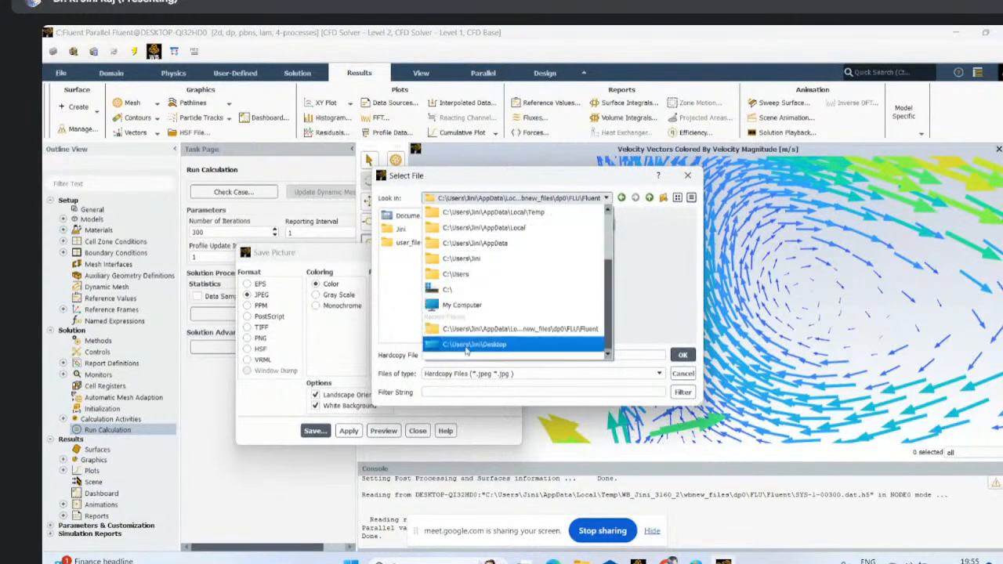
click(466, 345)
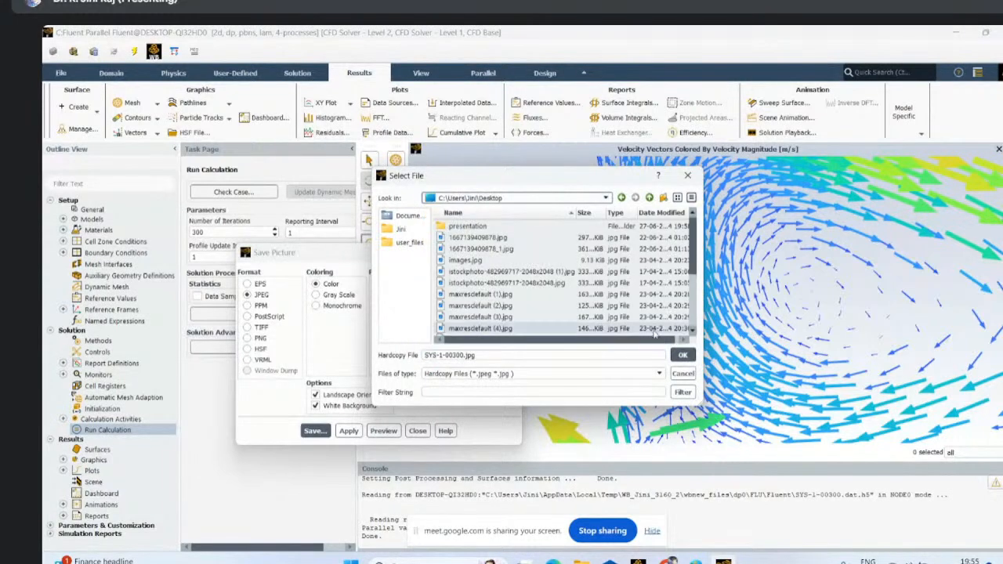
click(683, 357)
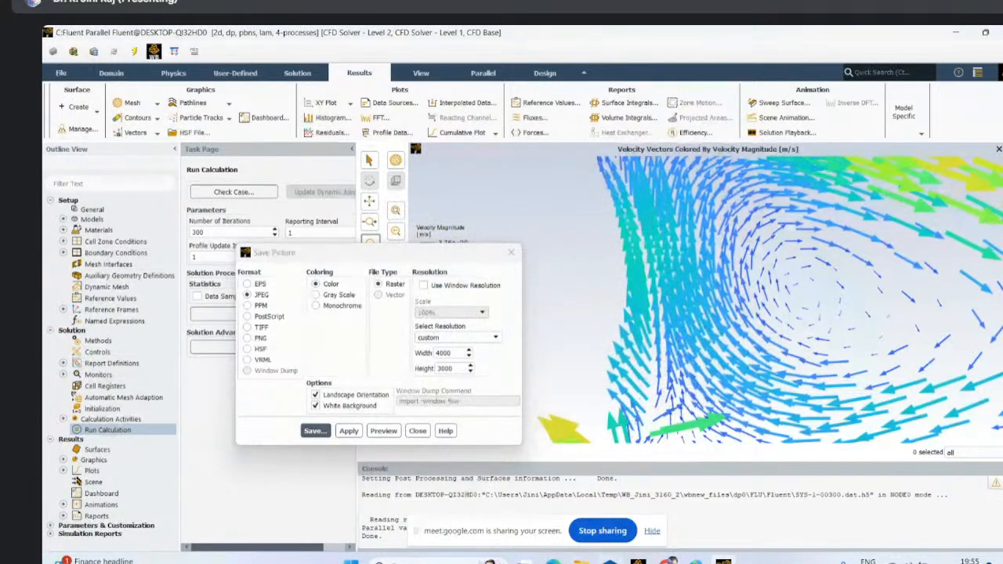
- Open SYS-1-00300 from the desktop and inspect it at full size, then return to Fluent and close the picture export settings
click(952, 29)
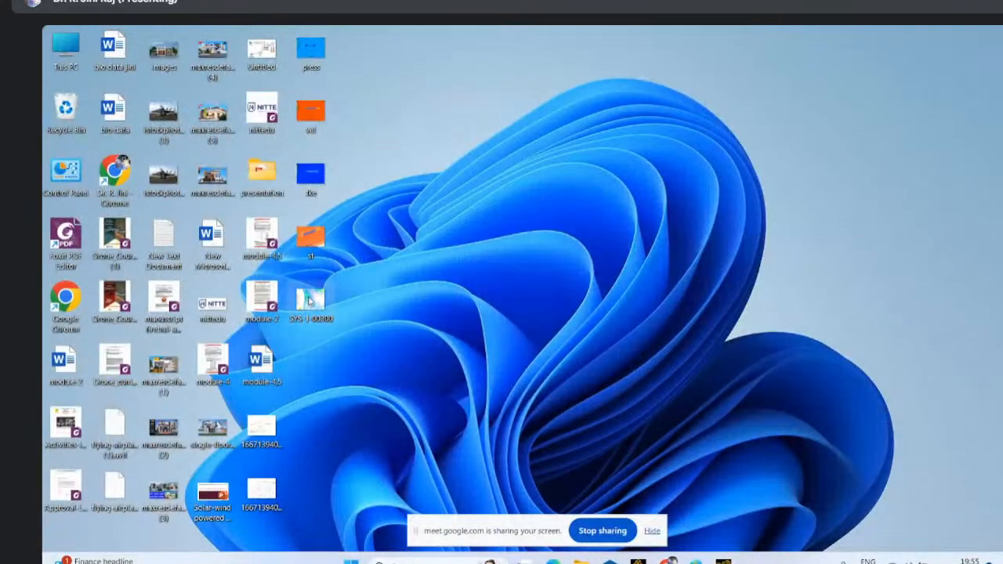
double_click(309, 300)
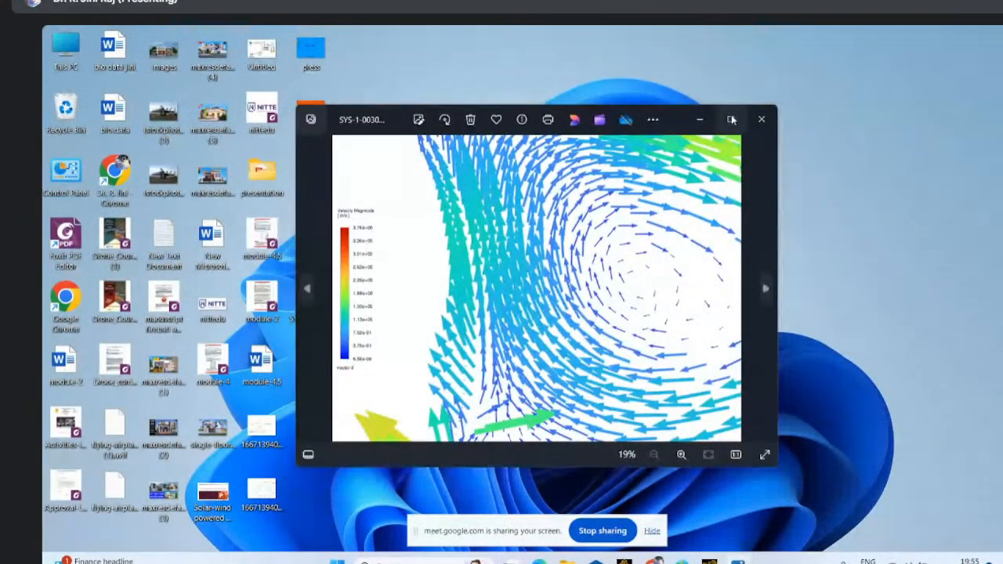
click(731, 119)
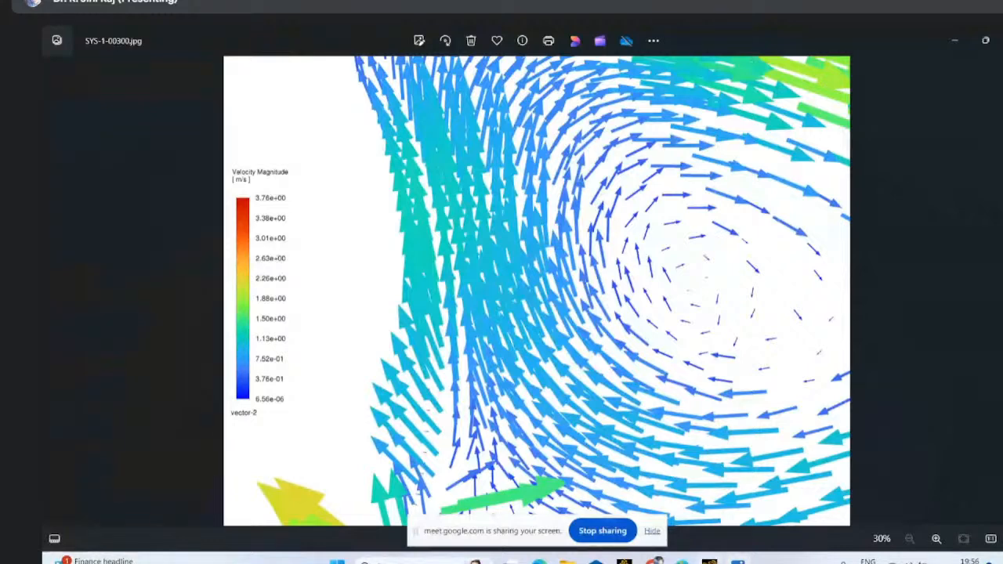
click(711, 560)
click(511, 253)
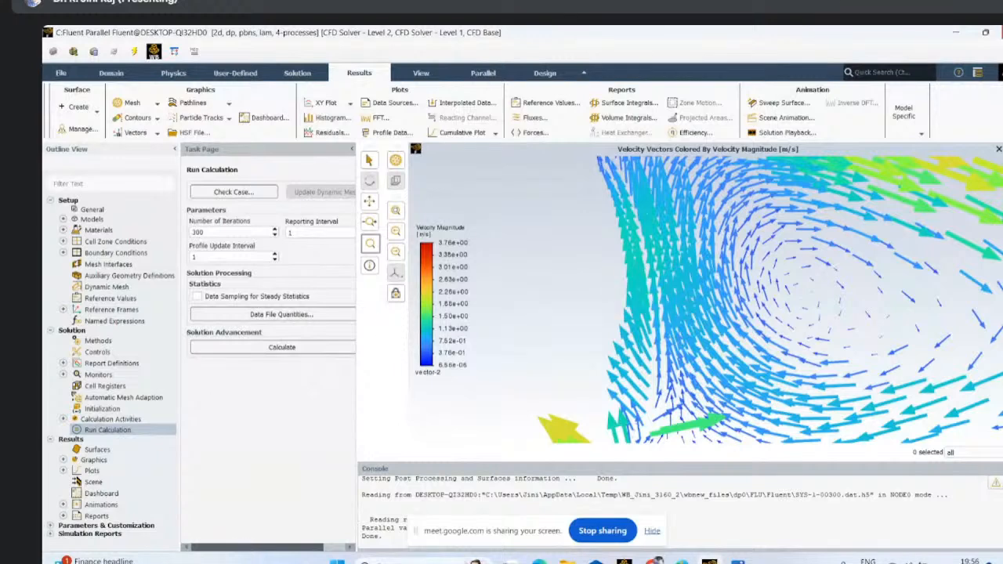
- Plot velocity magnitude on the cylinder surface against the X direction vector as an XY plot
click(322, 117)
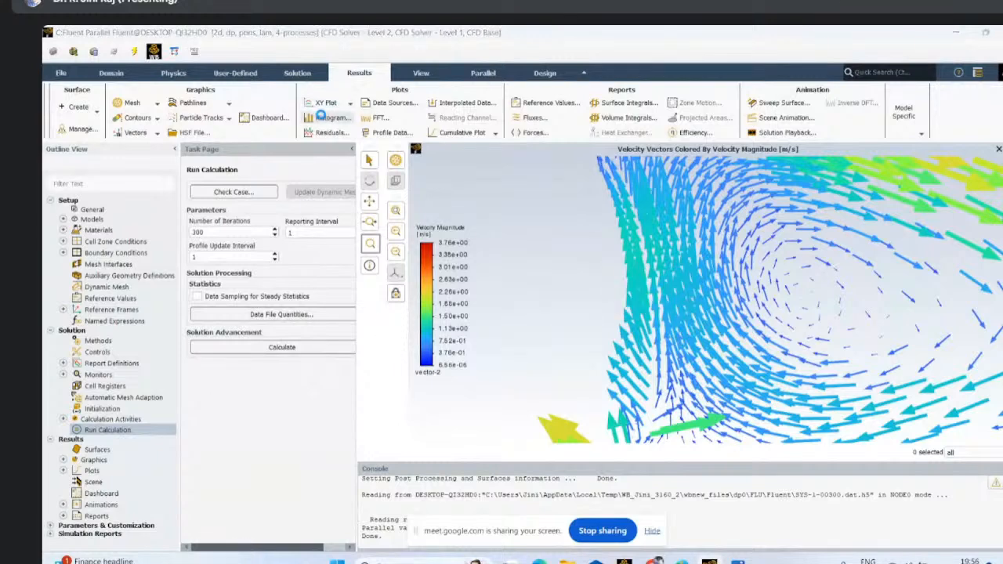
drag(300, 303, 303, 262)
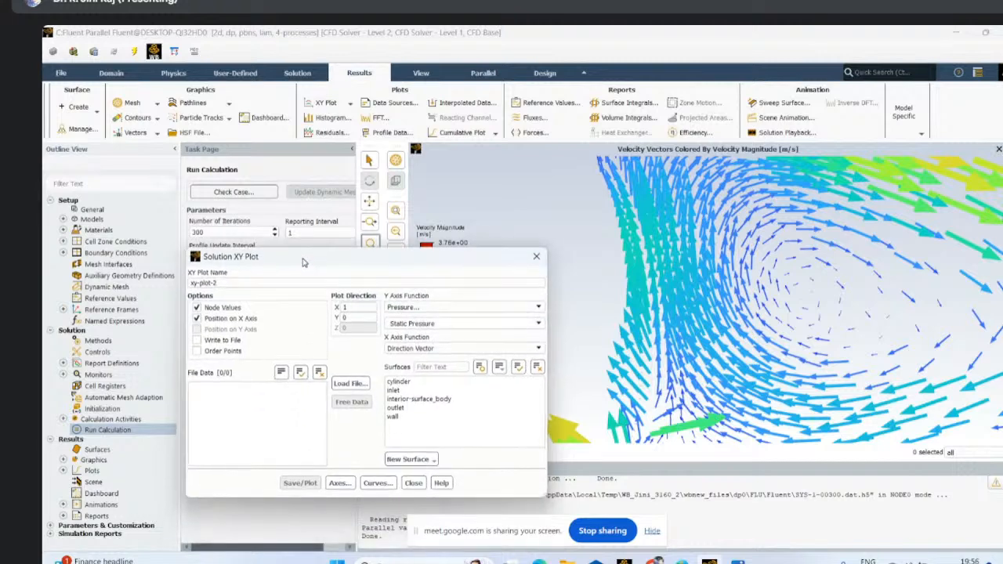
click(491, 307)
click(412, 335)
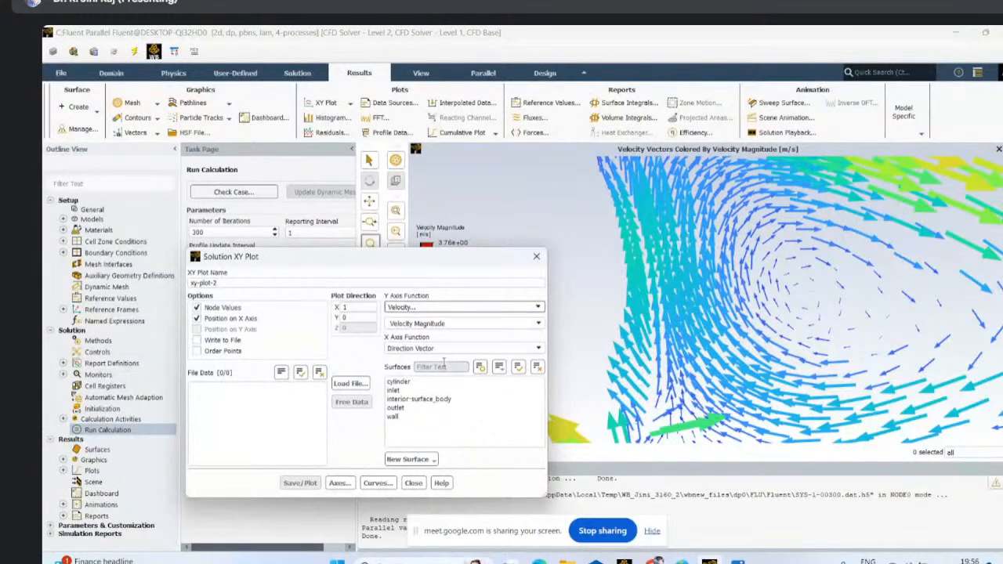
click(417, 382)
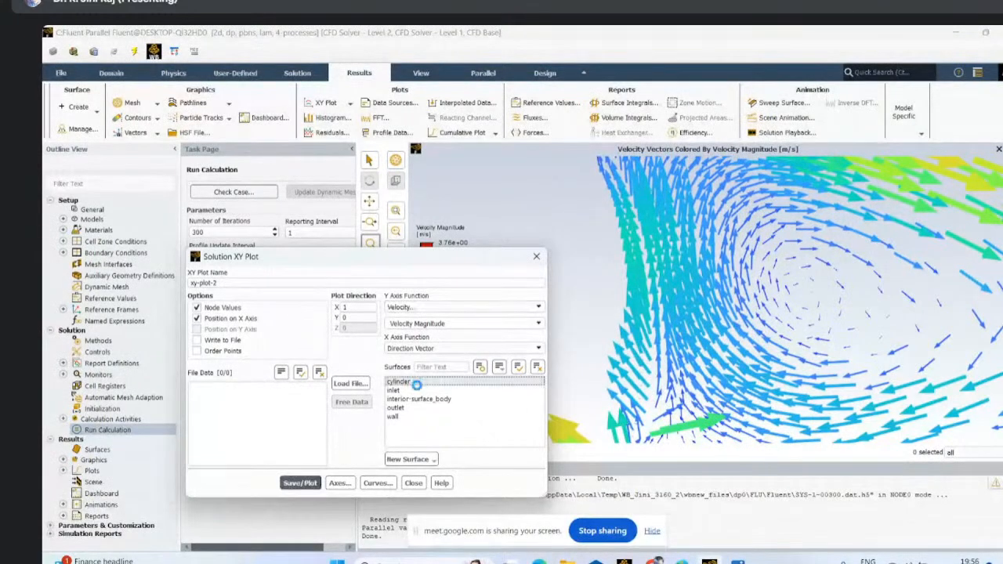
click(299, 483)
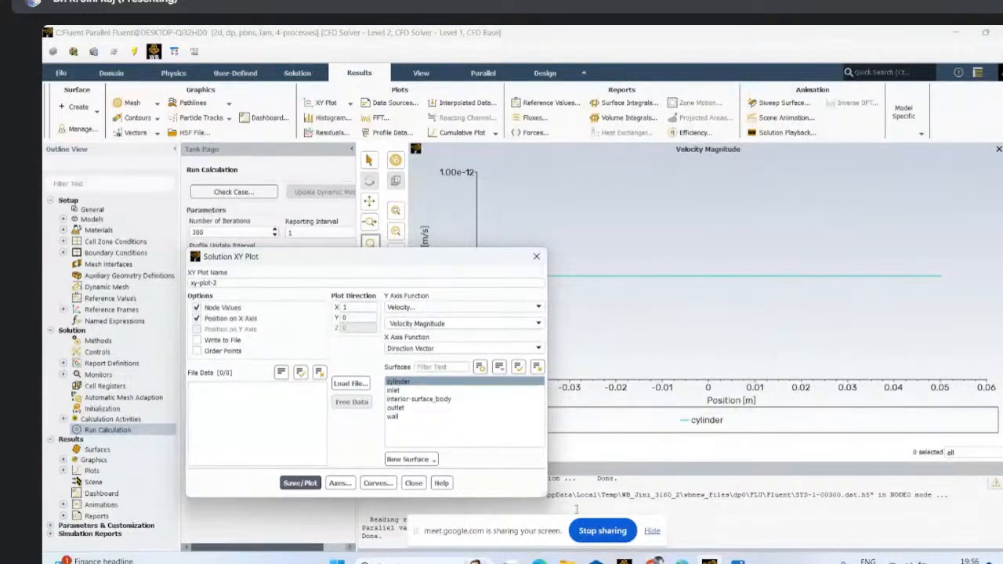
- Switch to the Google Meet call, hide the screen-sharing notice, turn the microphone off and on again, and return to Fluent
mouse_move(653, 561)
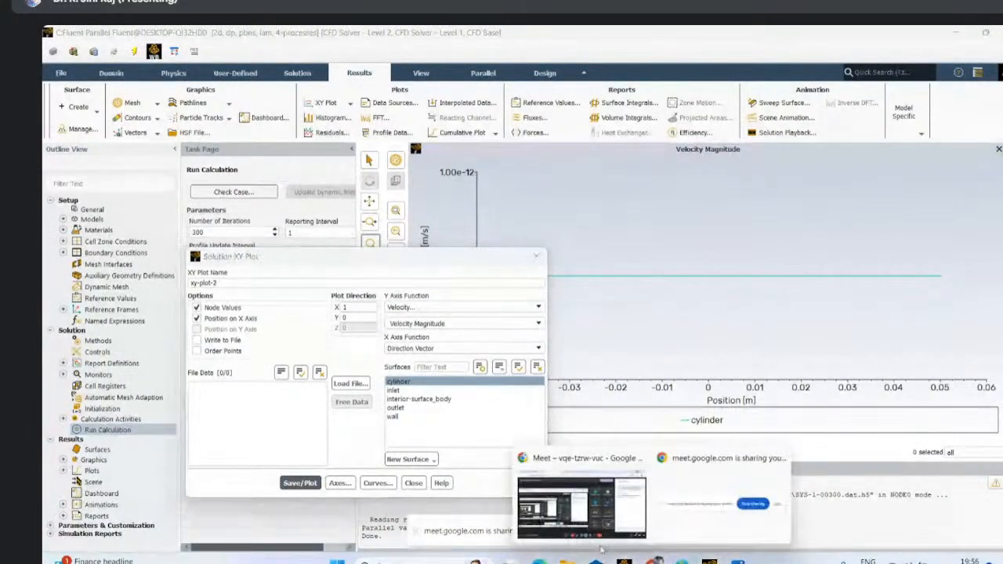
click(582, 506)
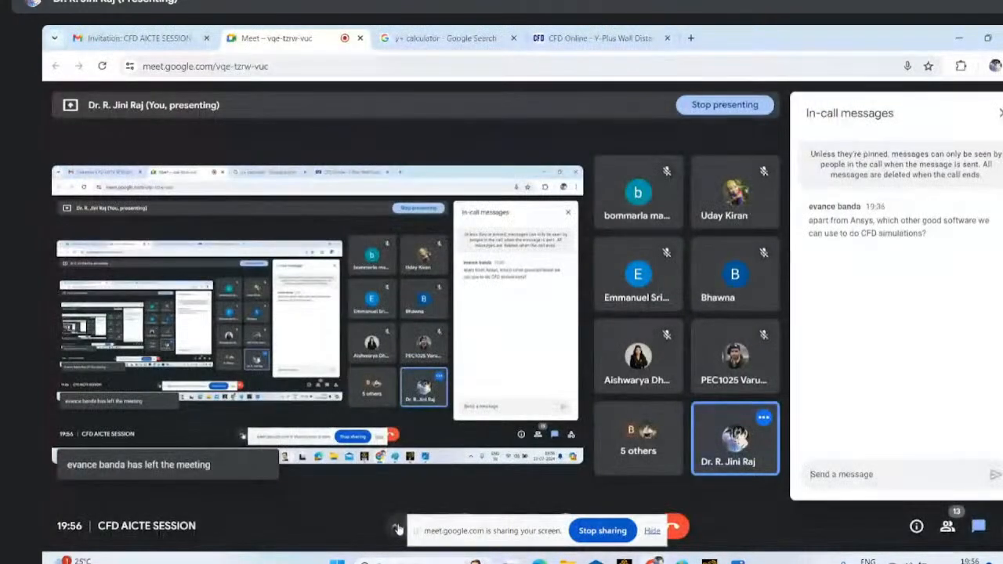
click(652, 531)
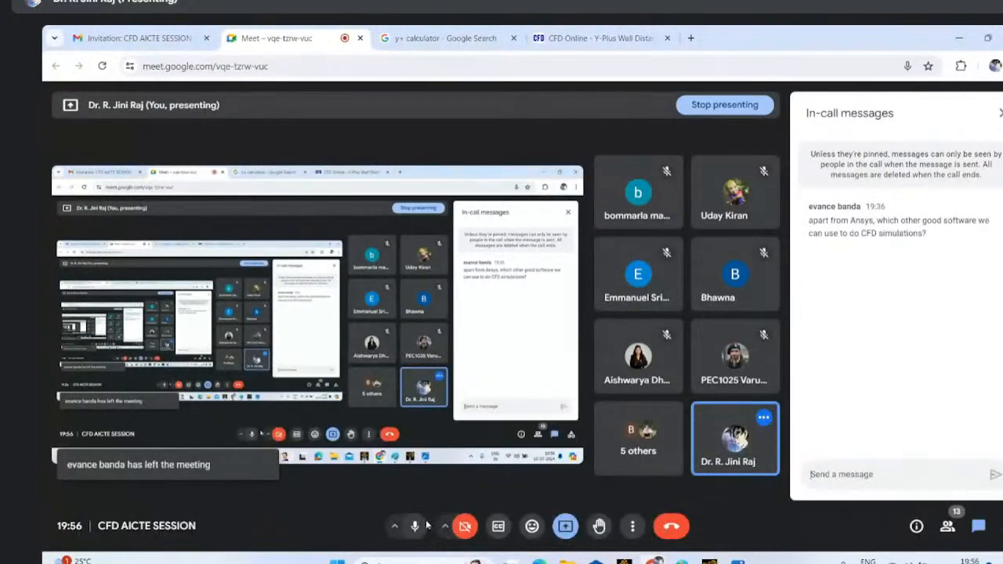
click(415, 526)
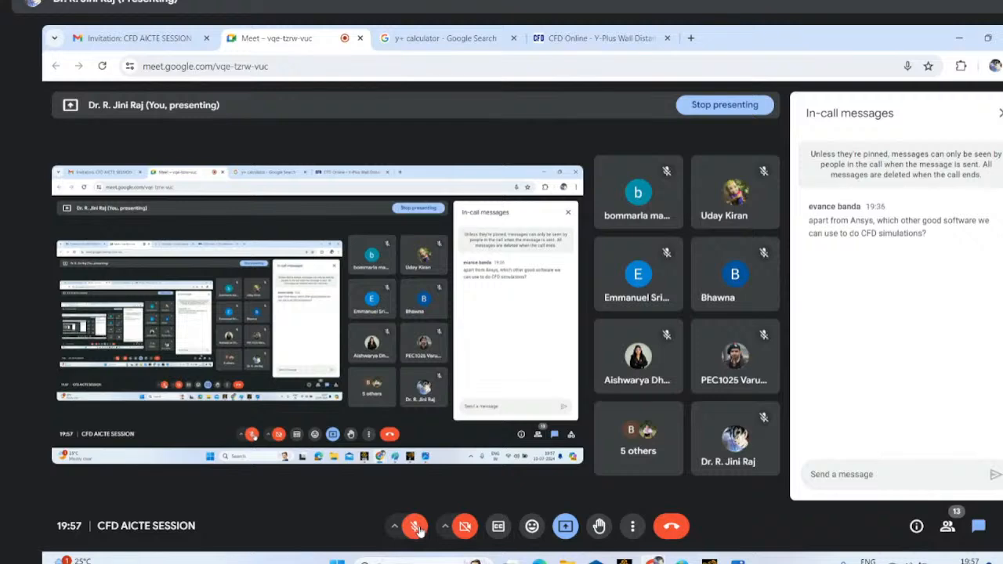
click(420, 530)
click(709, 561)
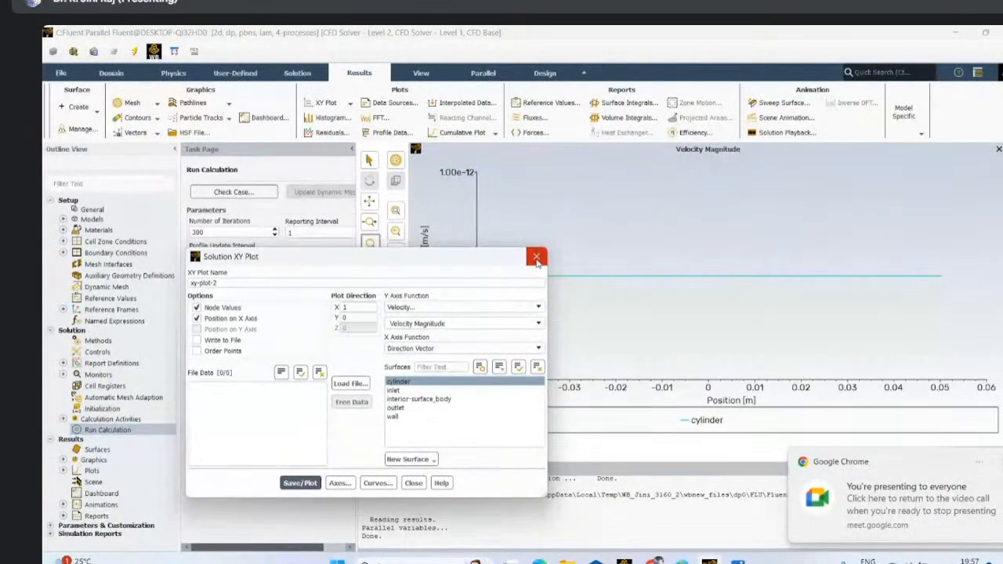
- Enable writing the cylinder velocity plot to a file and check the XY file save options without saving
drag(513, 259, 543, 193)
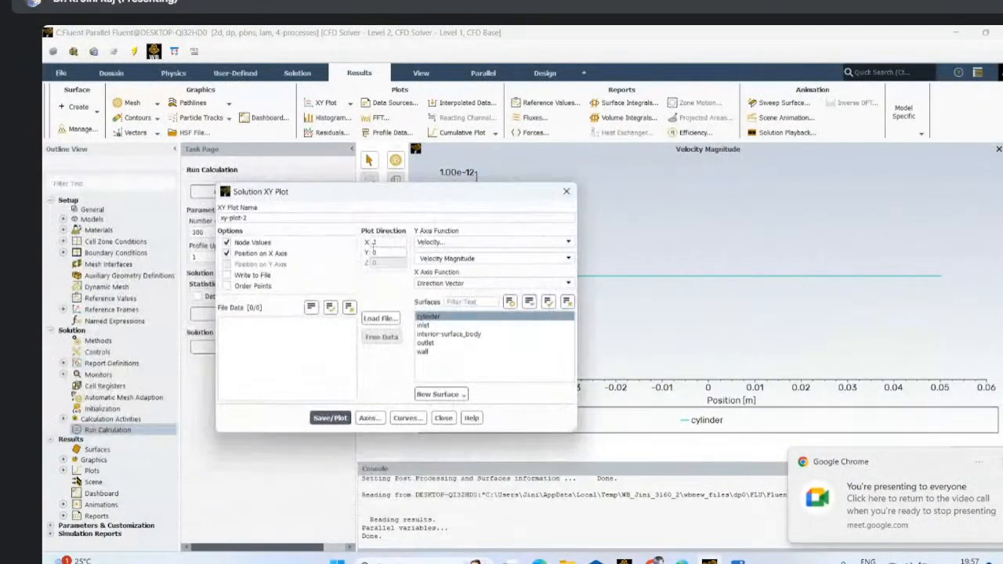
click(226, 275)
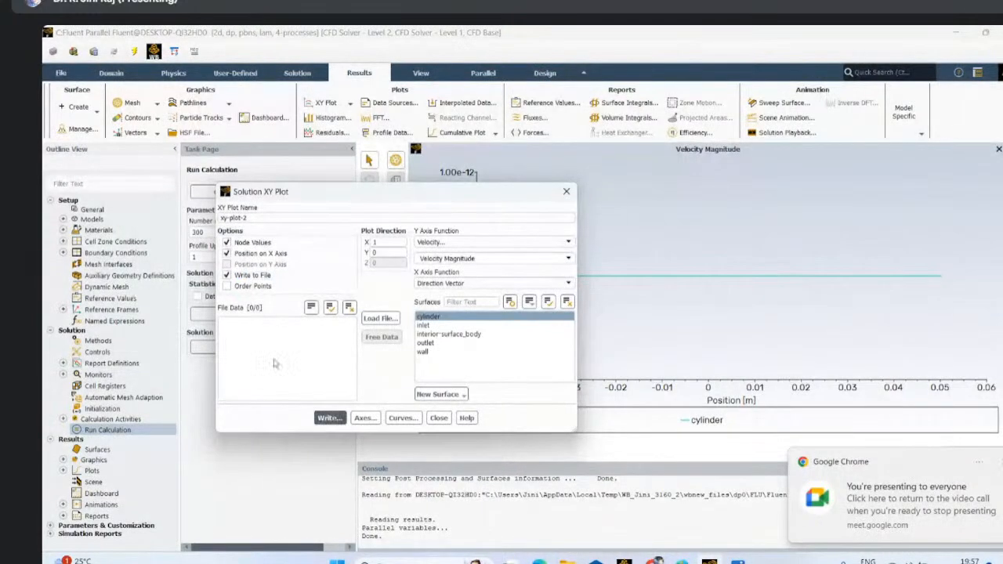
click(329, 417)
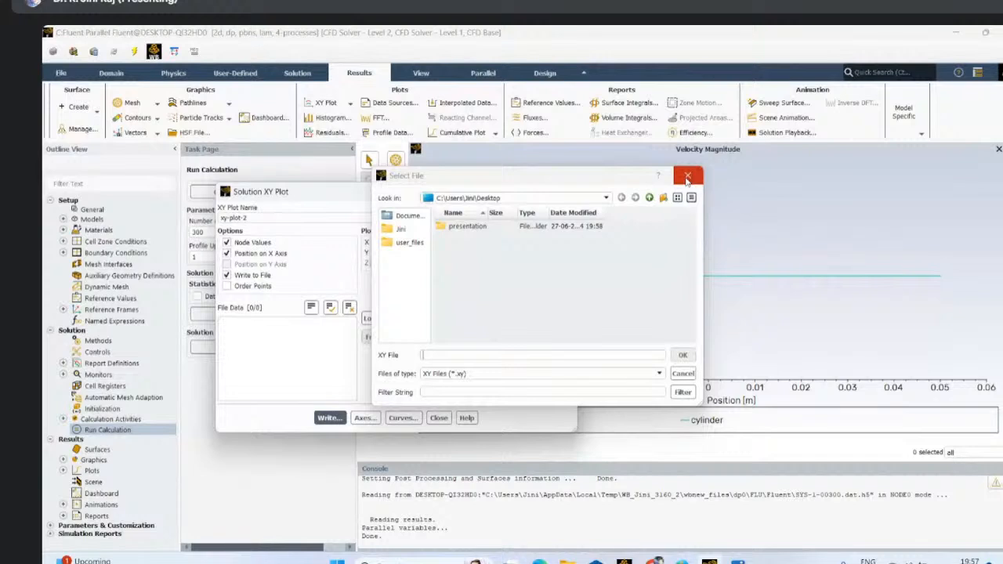
click(686, 179)
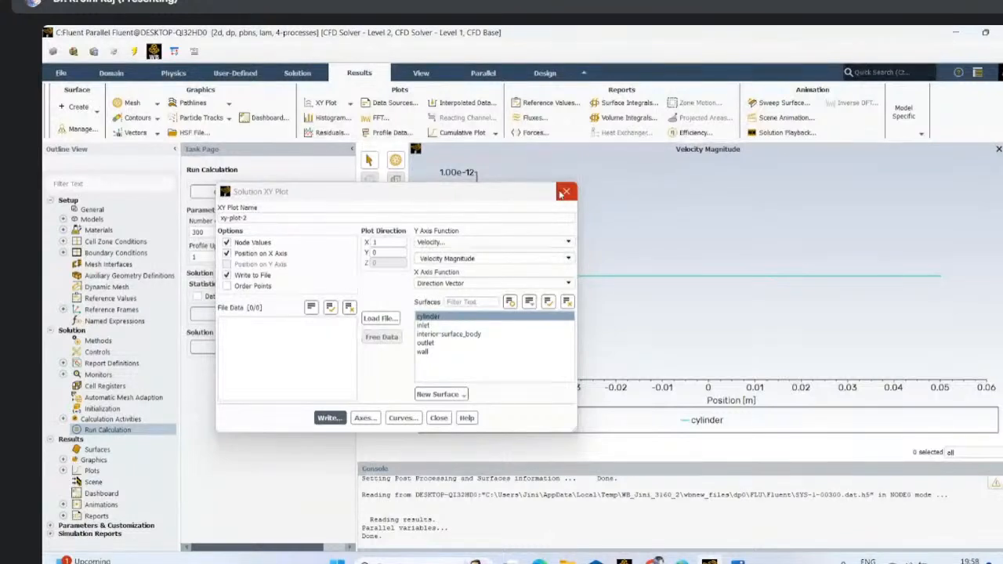
- Check the available X-axis functions, examine the cylinder velocity plot, and close the XY plot settings
click(533, 287)
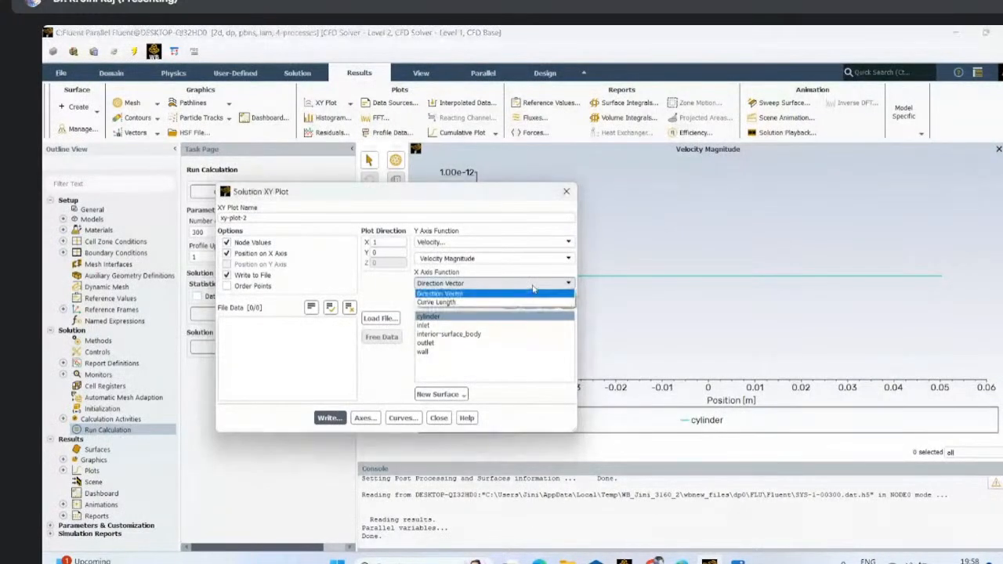
click(396, 291)
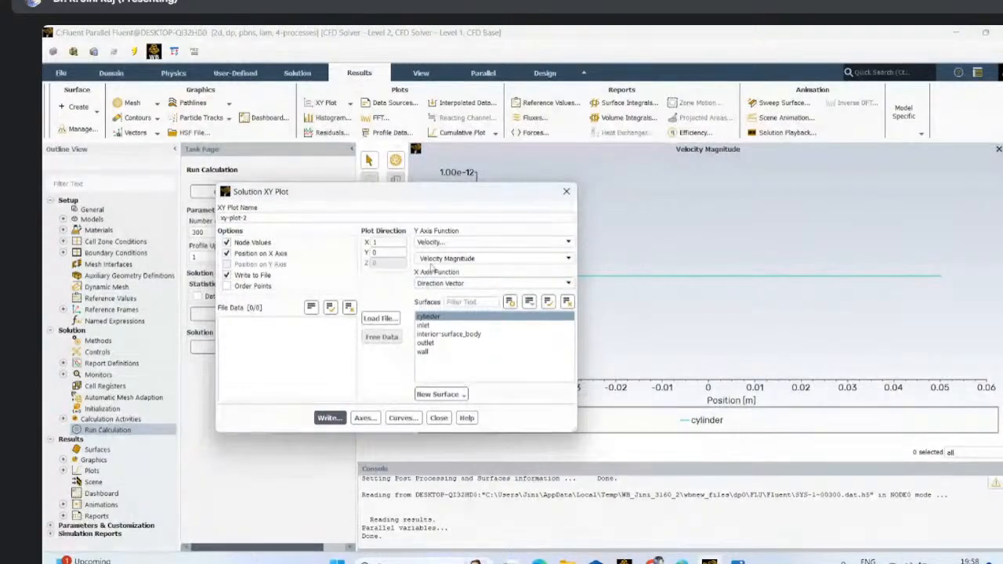
drag(486, 194, 284, 169)
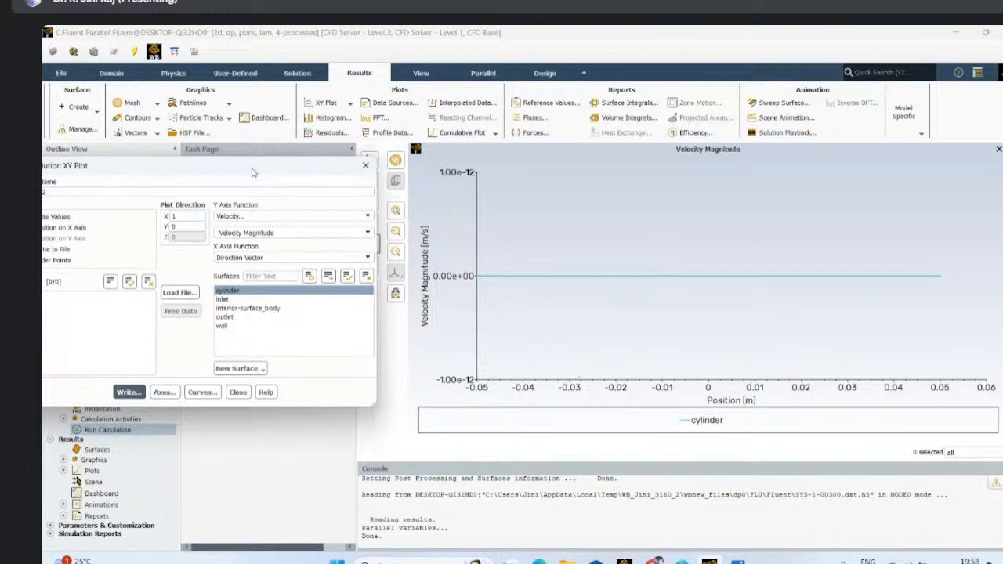
drag(252, 173, 487, 182)
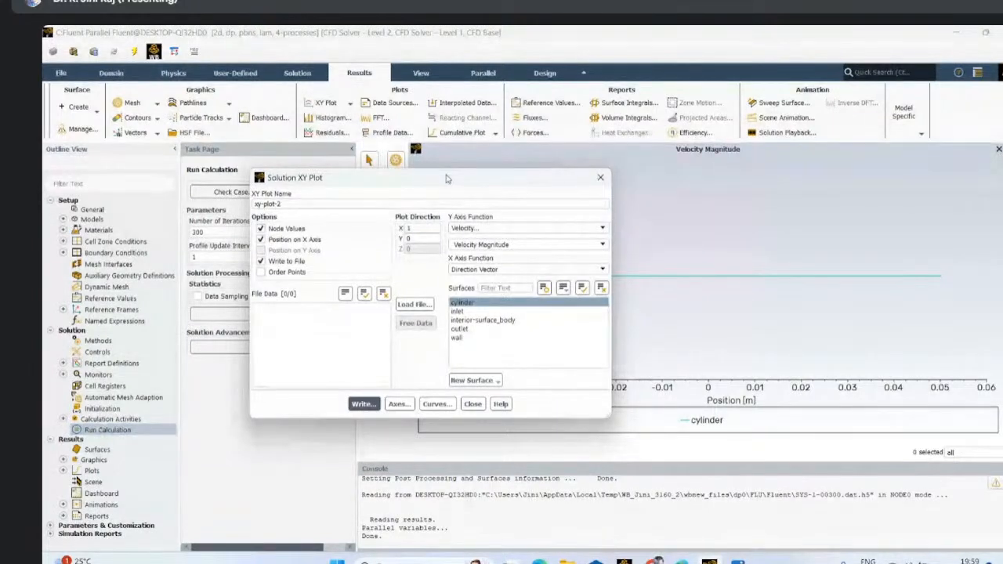
click(600, 177)
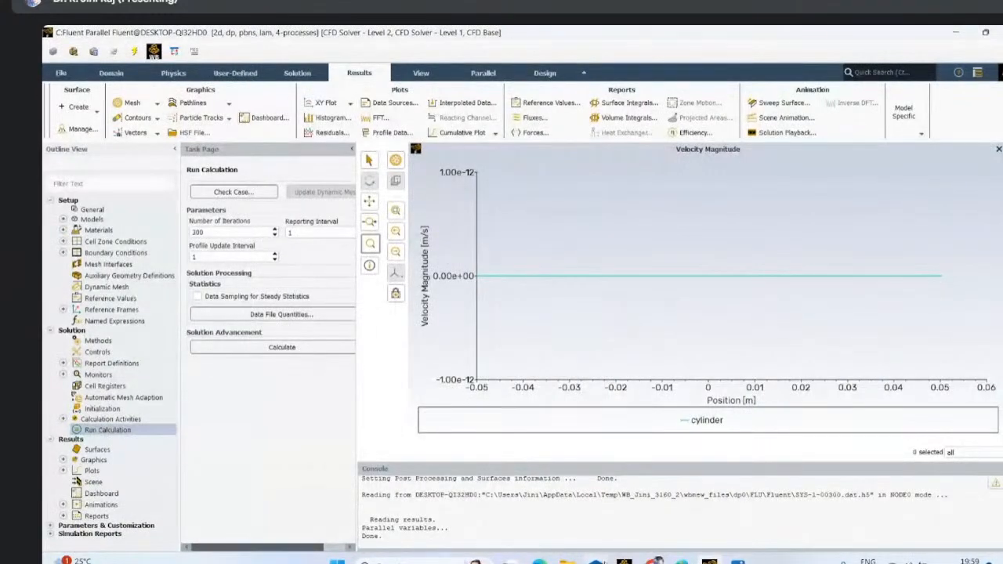
- Switch to the Google Meet call and mute the microphone
mouse_move(656, 561)
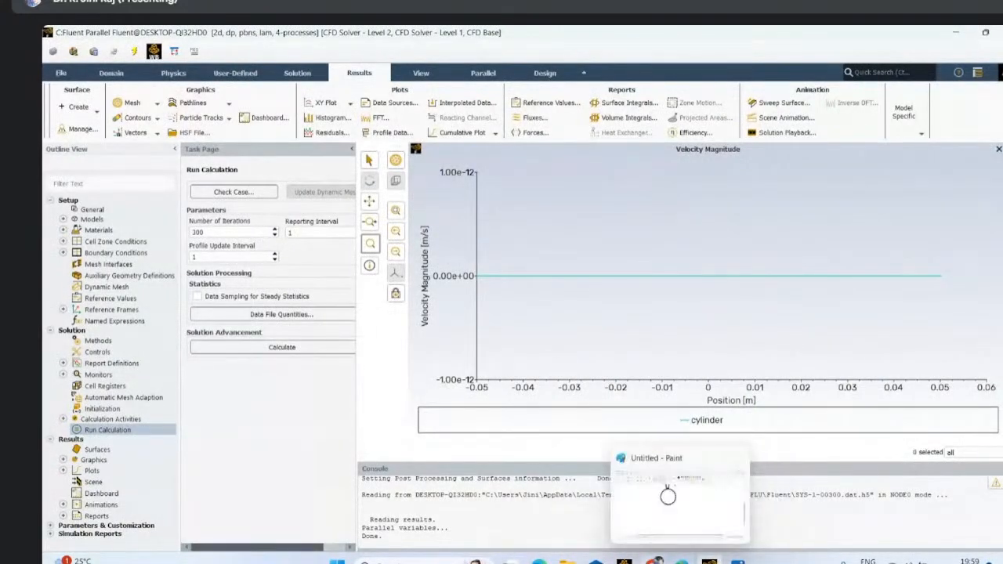
click(584, 527)
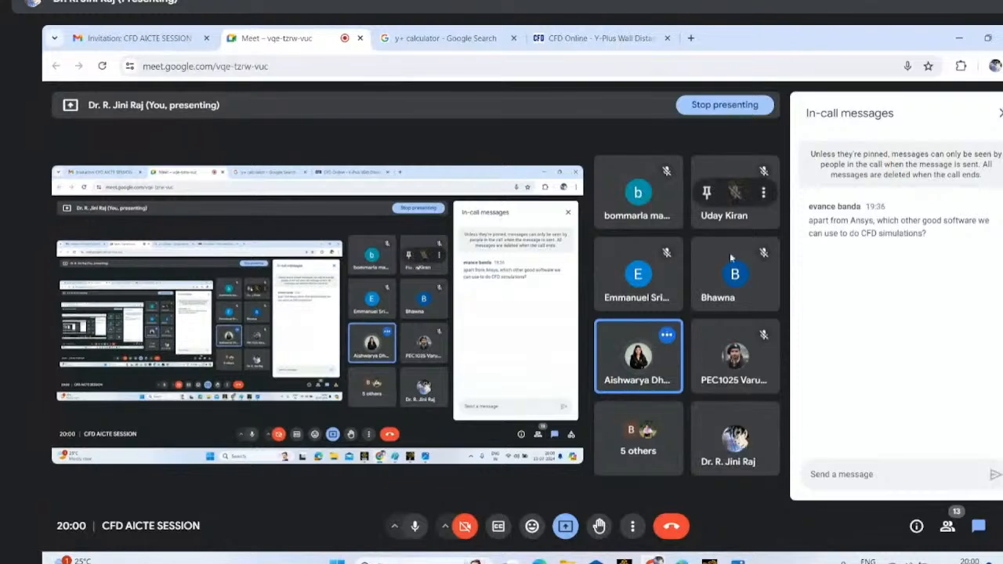
mouse_move(718, 355)
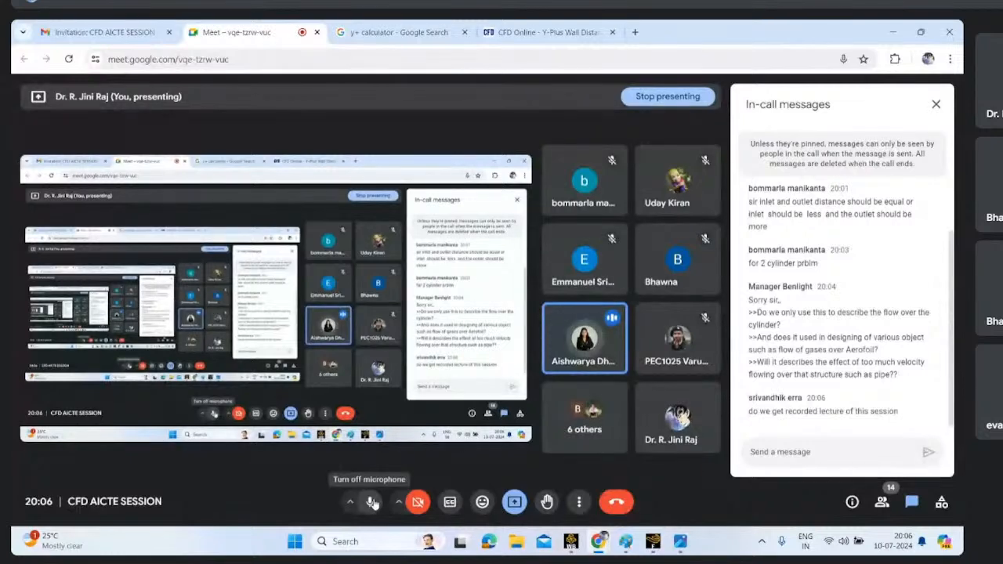
click(372, 503)
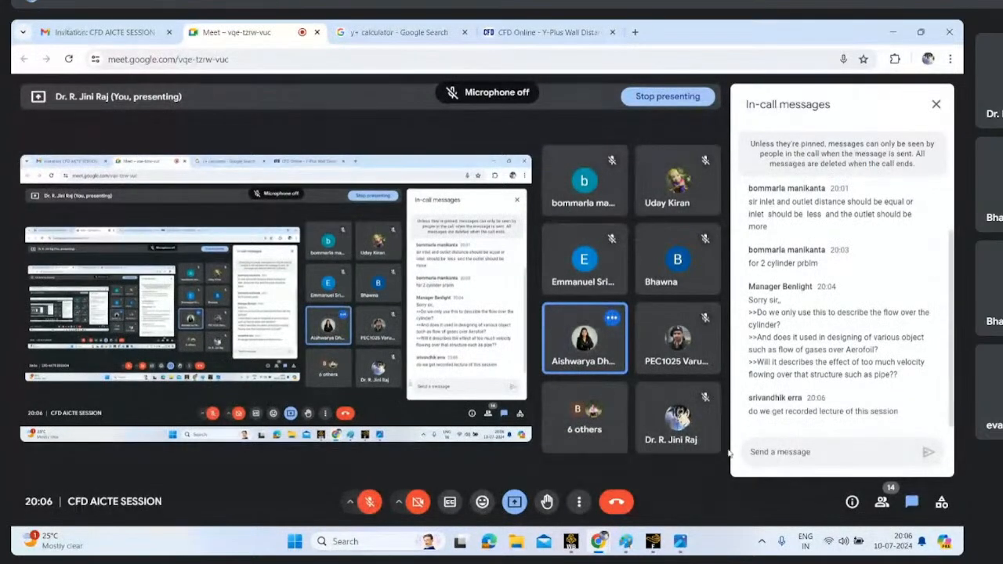
- Return to Fluent and quit it, choosing not to save the settings changes
click(653, 541)
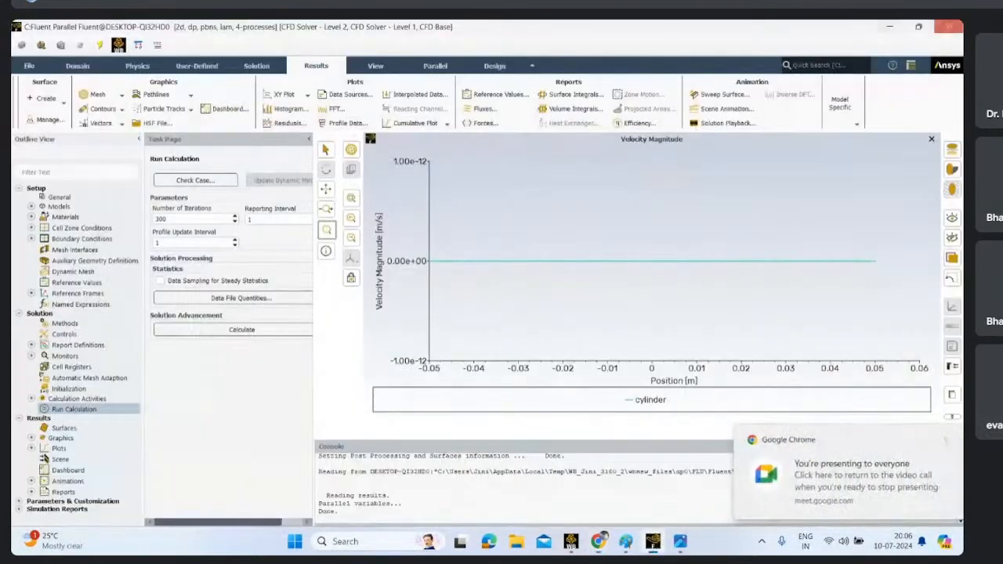
click(947, 27)
click(505, 290)
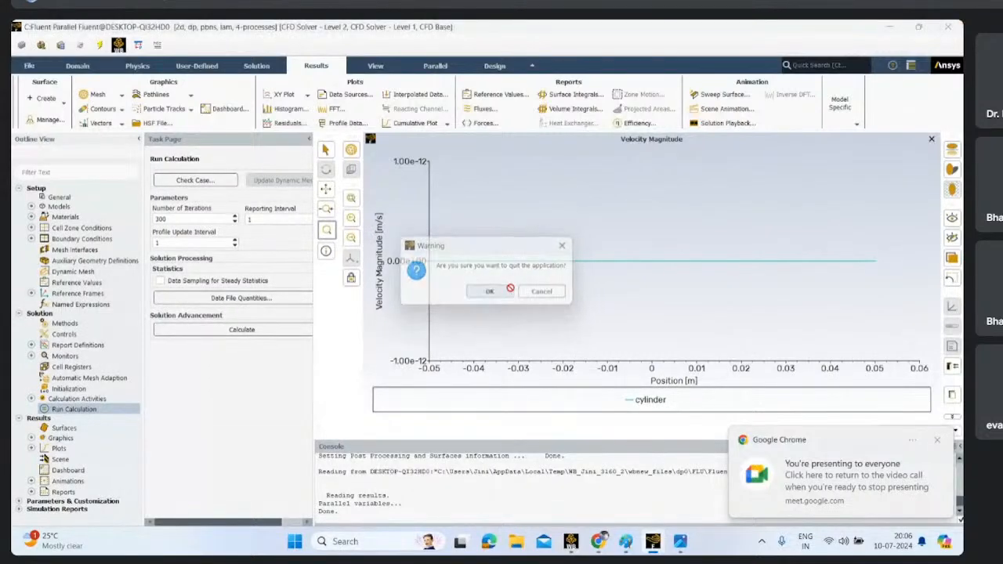
click(175, 332)
click(231, 354)
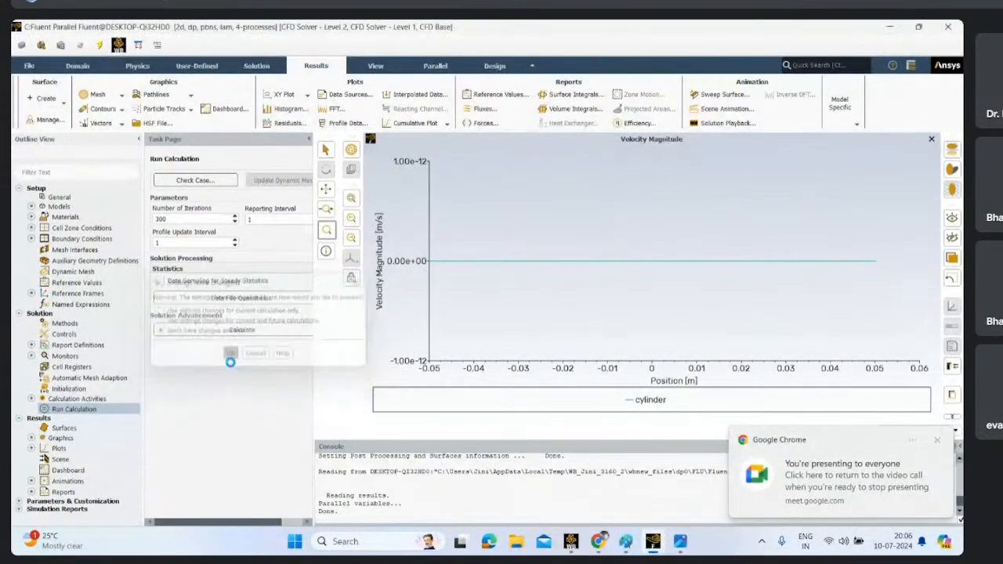
- Switch to Workbench and close the unsaved project without saving it
mouse_move(578, 547)
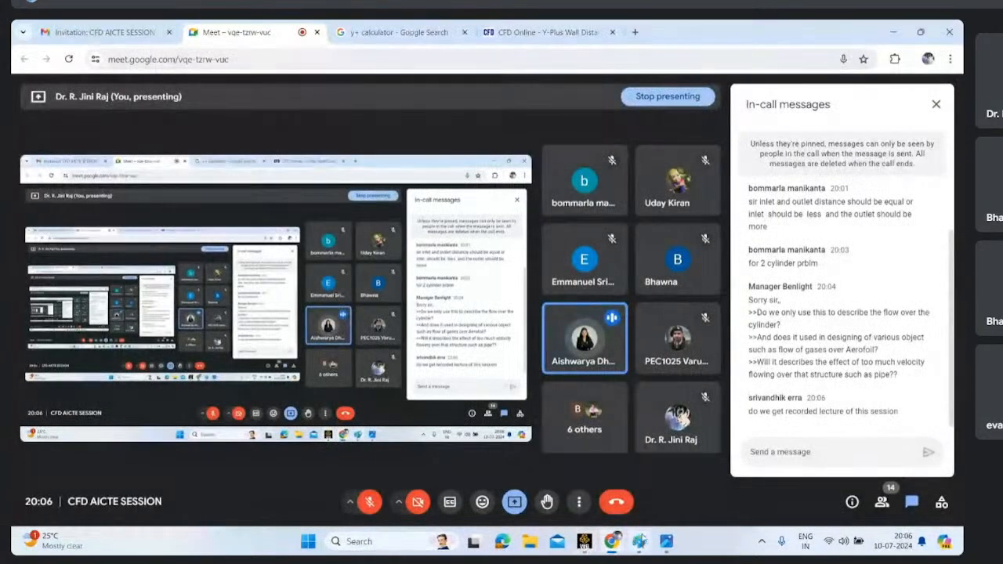
click(593, 540)
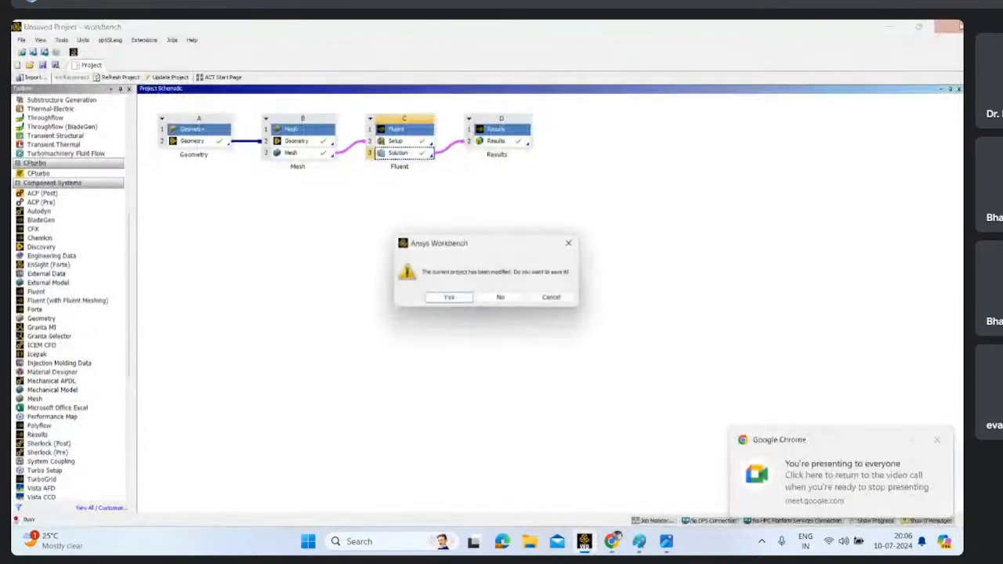
click(502, 298)
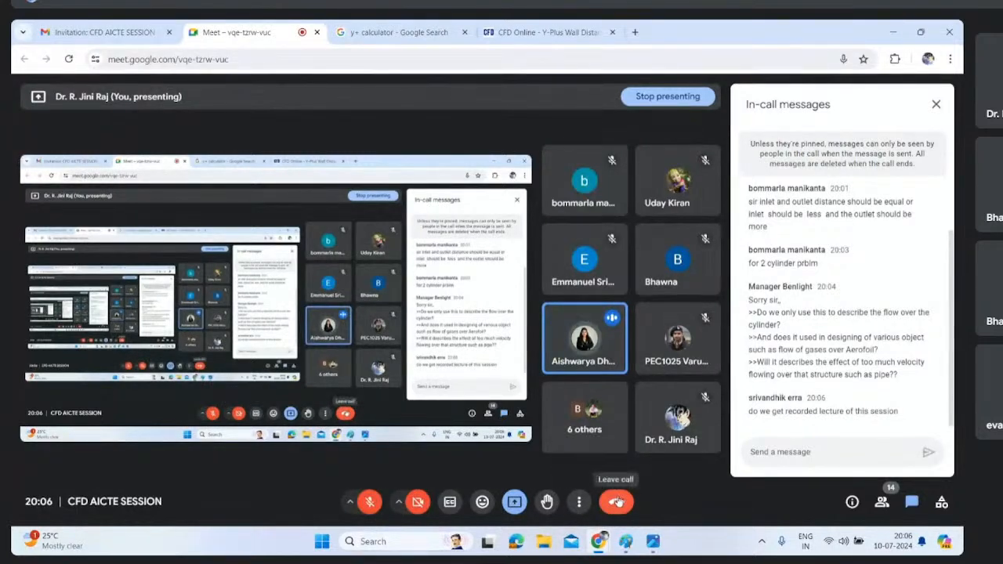
- Unmute the microphone in the Google Meet call and mute it again
click(369, 501)
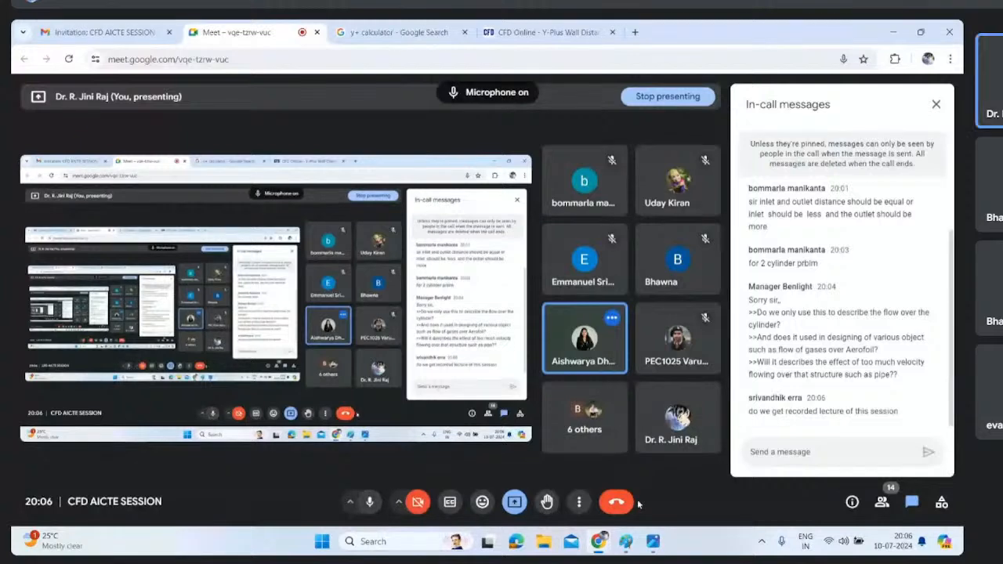
click(369, 501)
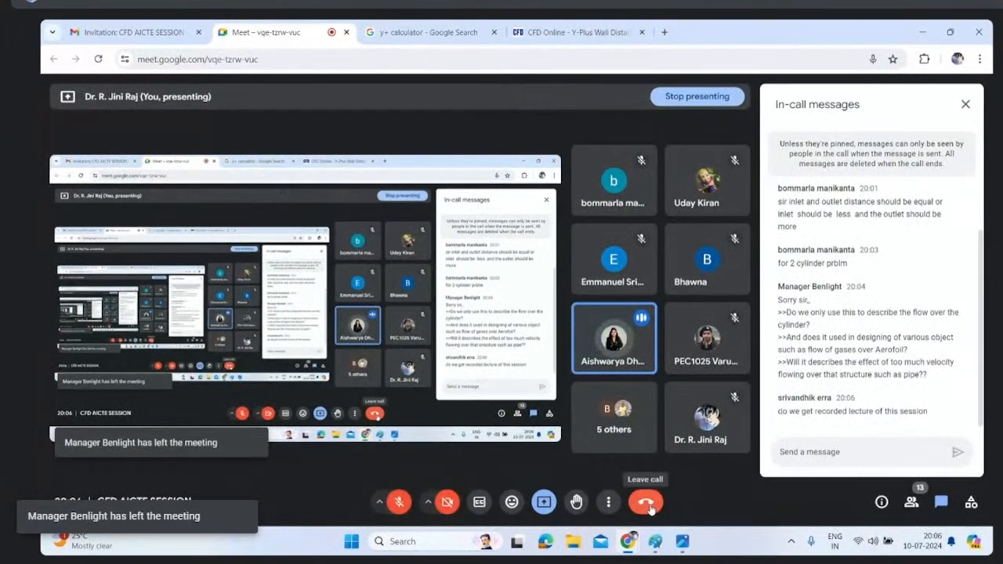